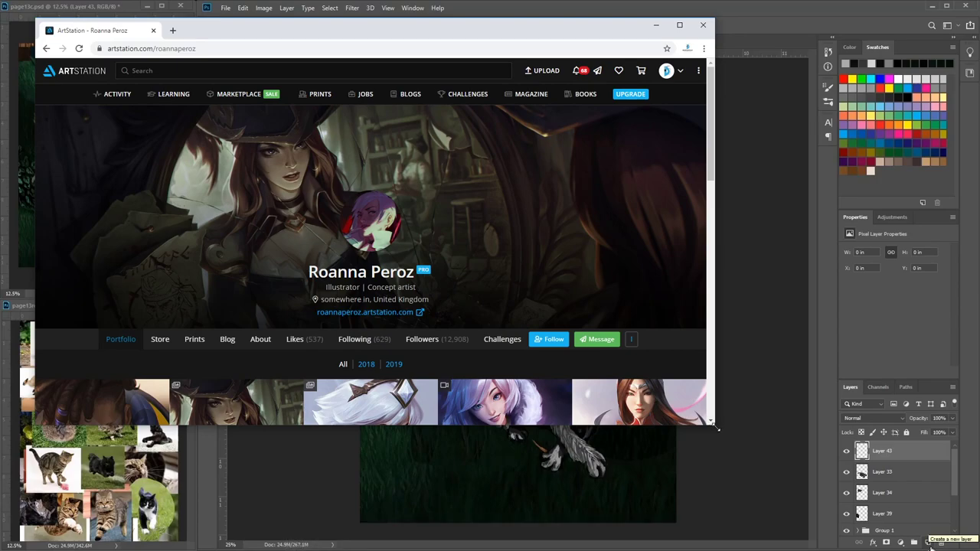
Step: Look over the artworks on the artist's ArtStation portfolio page, then move the browser window out of the way
drag(718, 423, 795, 478)
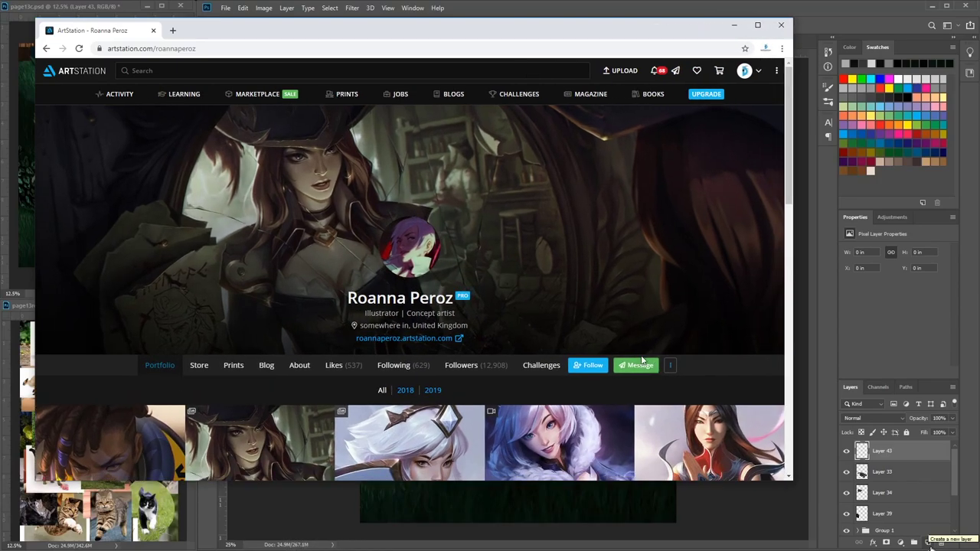
scroll(587, 230, down, 3)
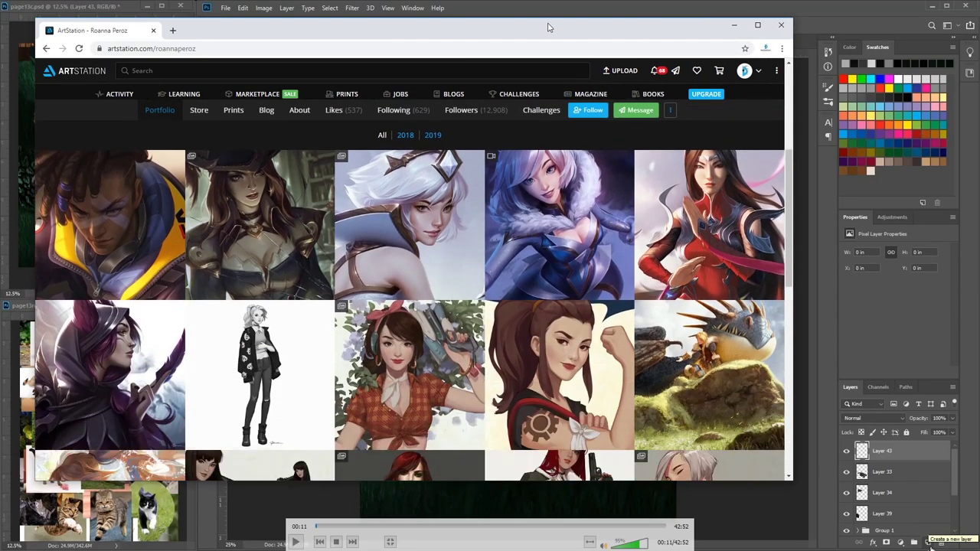
drag(549, 30, 0, 56)
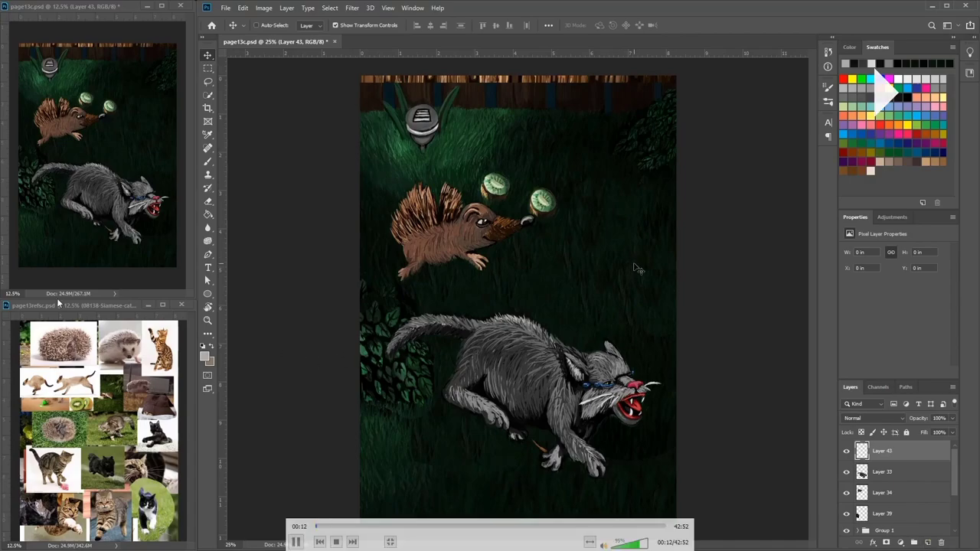
Step: Paint dark grass strokes with the Brush tool in the empty lawn beside the kiwi slices, using colours sampled from the grass
click(209, 162)
key(ctrl+plus)
key(ctrl+plus)
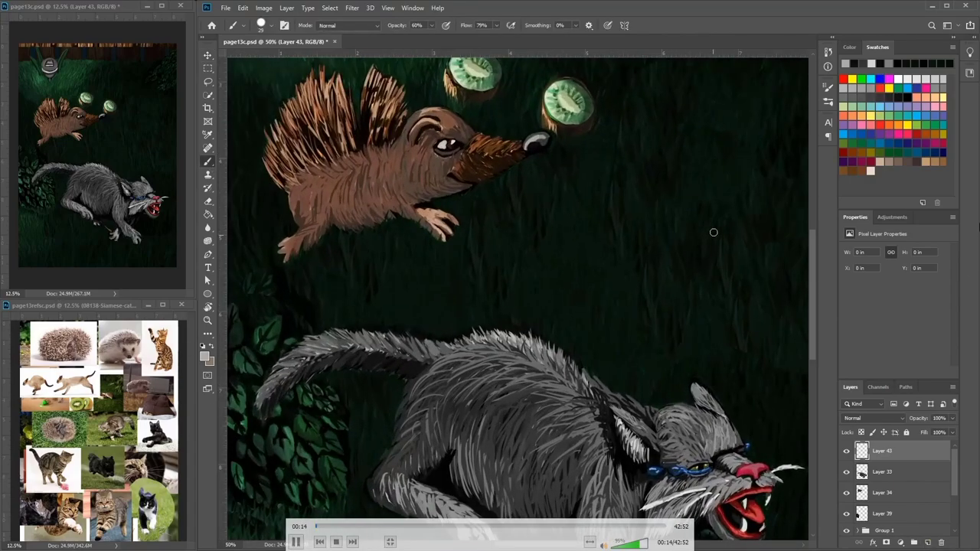
mouse_move(712, 232)
mouse_down()
mouse_move(693, 271)
mouse_move(679, 275)
mouse_move(663, 260)
mouse_move(654, 291)
mouse_move(685, 267)
mouse_move(656, 231)
mouse_up()
alt+click(716, 296)
alt+click(652, 220)
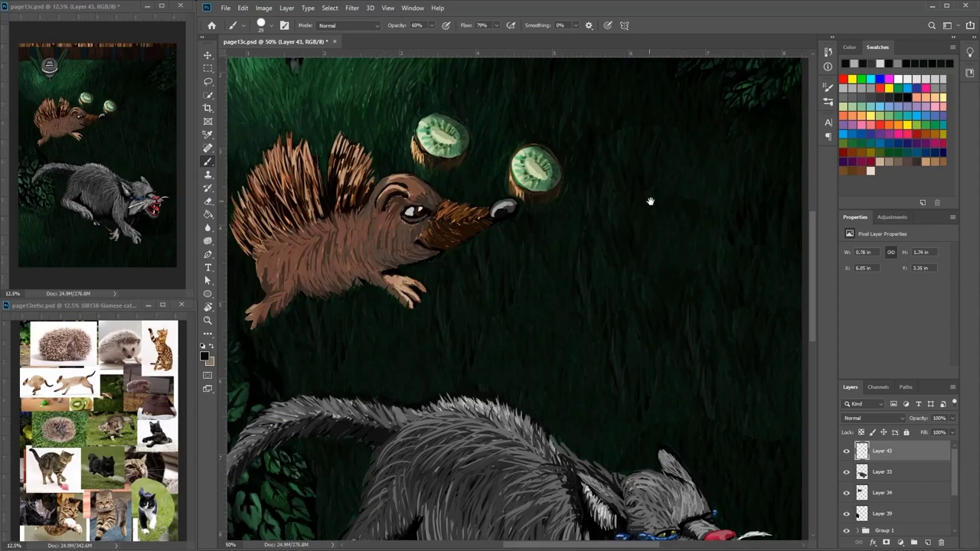
scroll(648, 201, up, 2)
drag(605, 169, 637, 200)
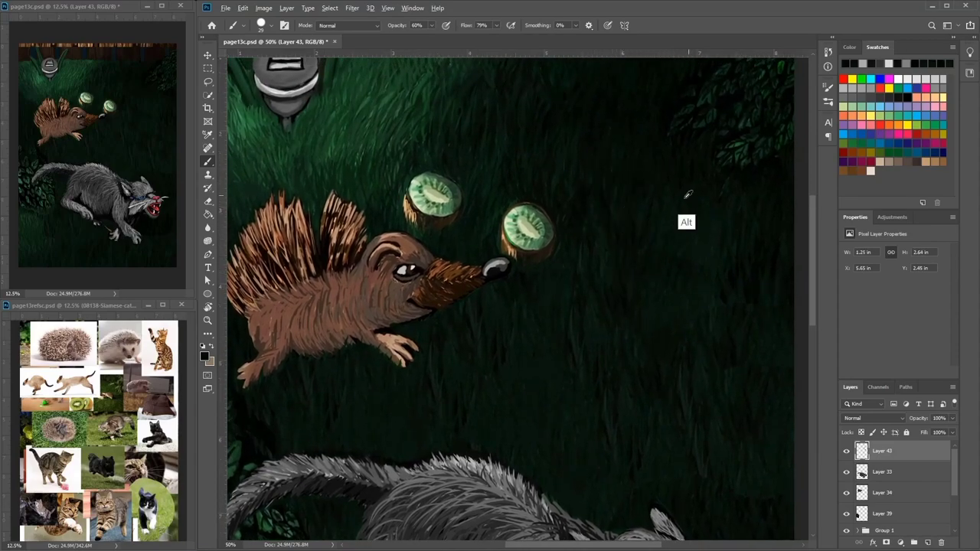
Step: Blend the lawn below the upper bush and down toward the cat with sampled dark green brush strokes
alt+click(658, 268)
drag(669, 263, 705, 214)
alt+click(662, 281)
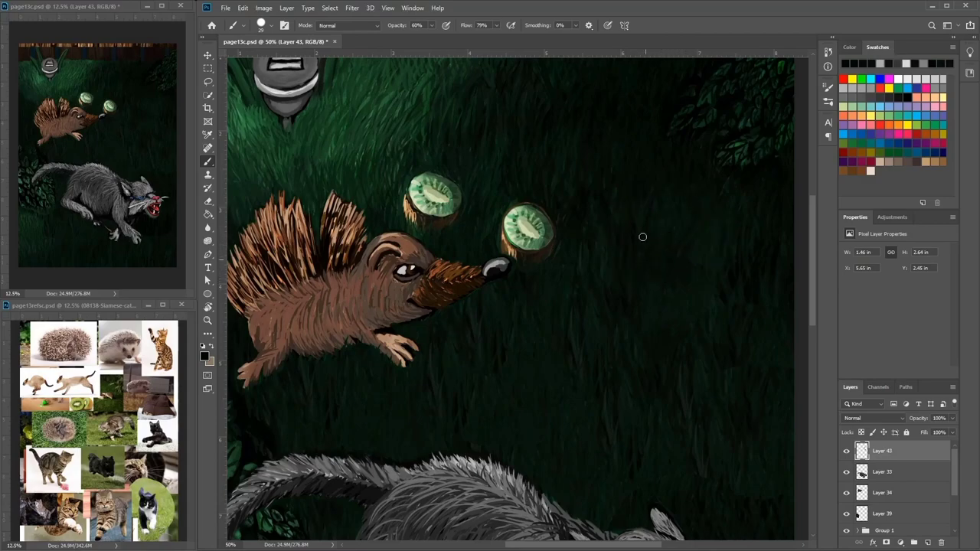
alt+click(611, 349)
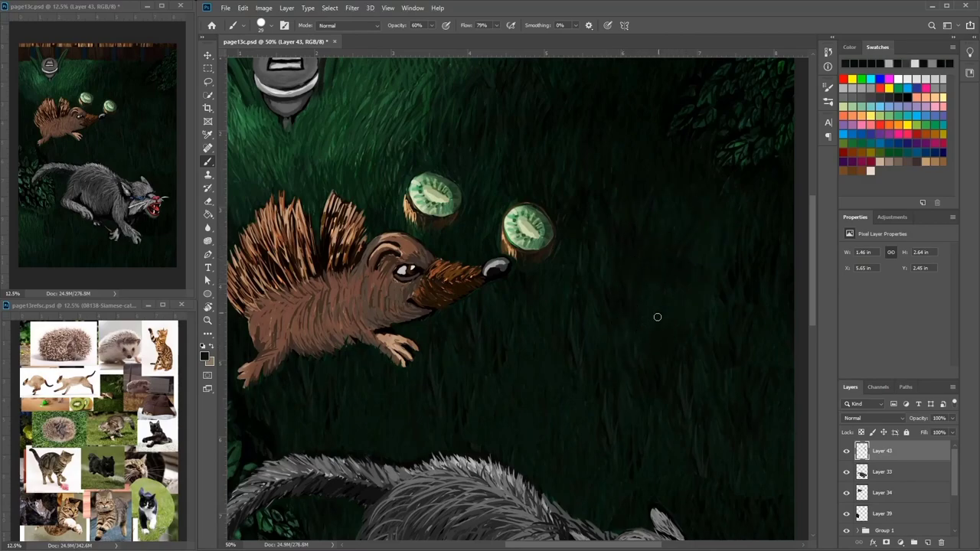
alt+click(631, 365)
drag(630, 367, 628, 358)
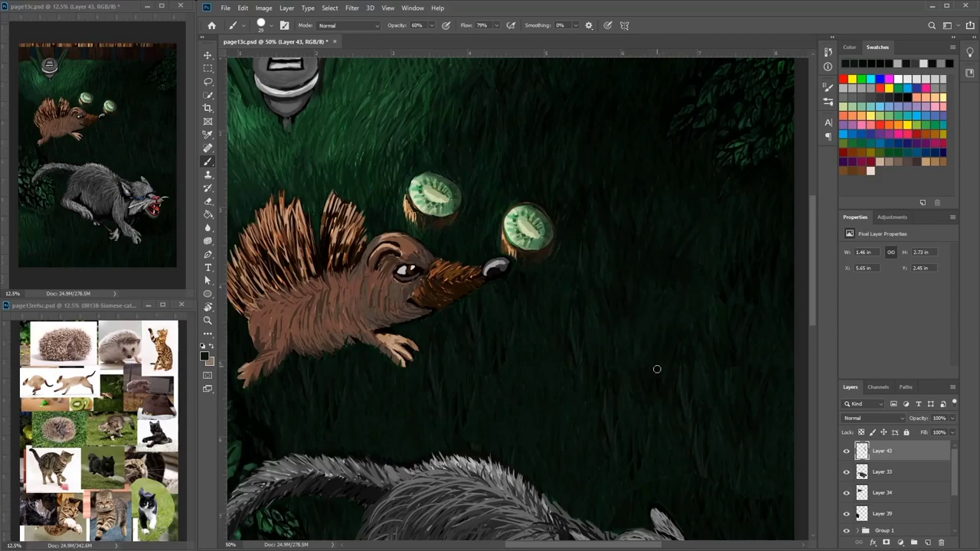
alt+click(655, 363)
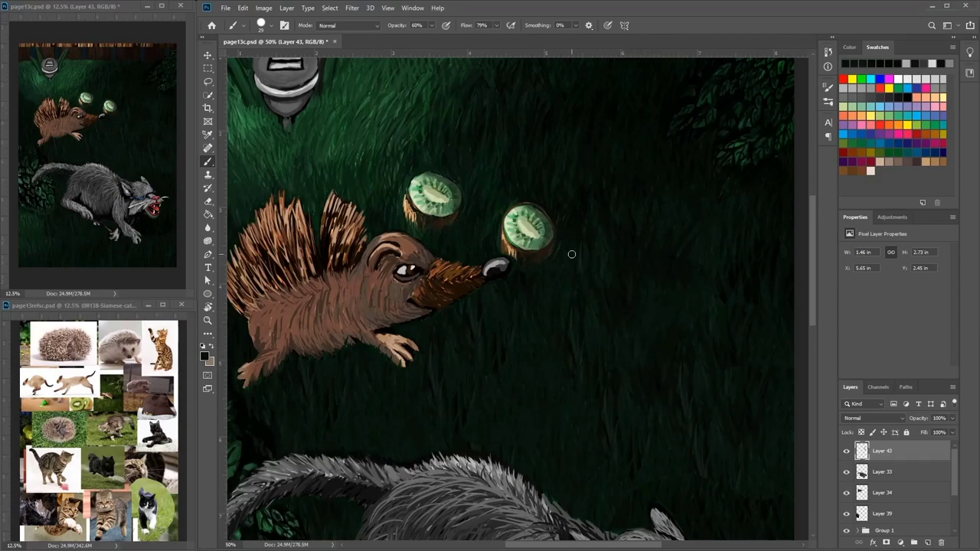
Step: Paint sampled dark greens into the grass below the hedgehog's snout and down to the cat's head
mouse_move(588, 262)
mouse_down()
mouse_move(573, 287)
mouse_move(525, 313)
mouse_up()
alt+click(495, 322)
alt+click(529, 302)
drag(638, 314, 602, 222)
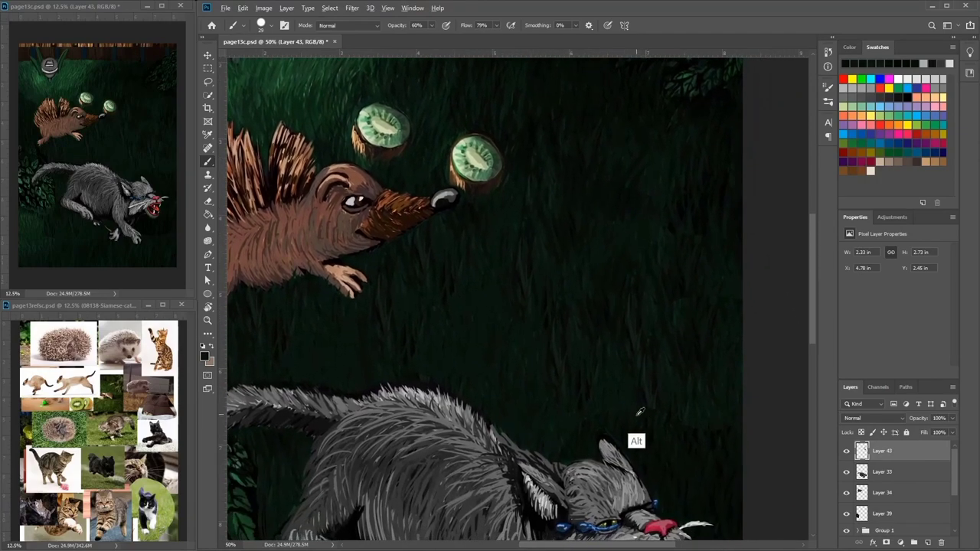
mouse_move(588, 432)
mouse_down()
mouse_move(563, 433)
mouse_move(580, 442)
mouse_up()
alt+click(659, 405)
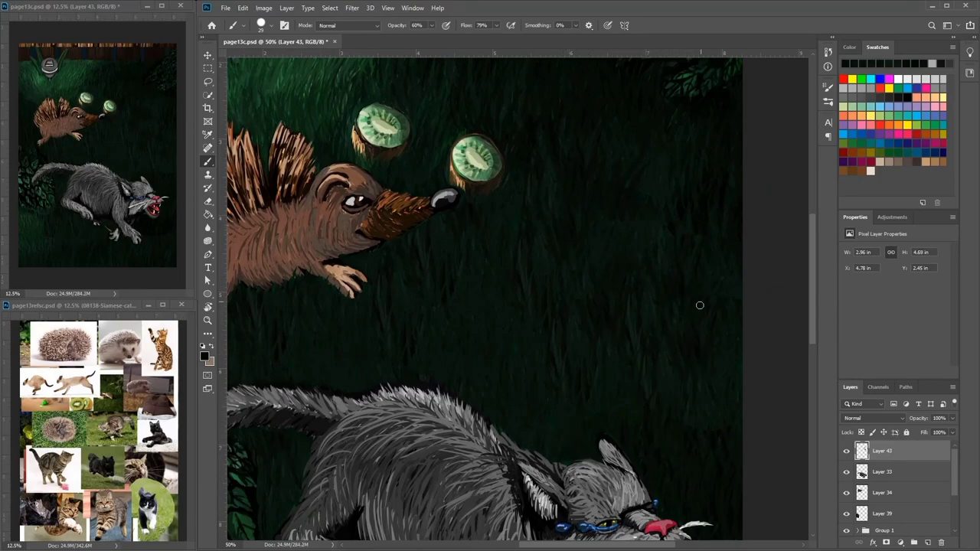
Step: Retouch the grass along the page's outer edge above the cat with sampled dark tones
mouse_move(708, 346)
mouse_down()
mouse_move(709, 320)
mouse_move(727, 321)
mouse_up()
alt+click(701, 273)
click(626, 212)
drag(565, 236, 683, 245)
Step: Paint muted brown fur strokes over the hedgehog's belly, back and hindquarters
alt+click(470, 254)
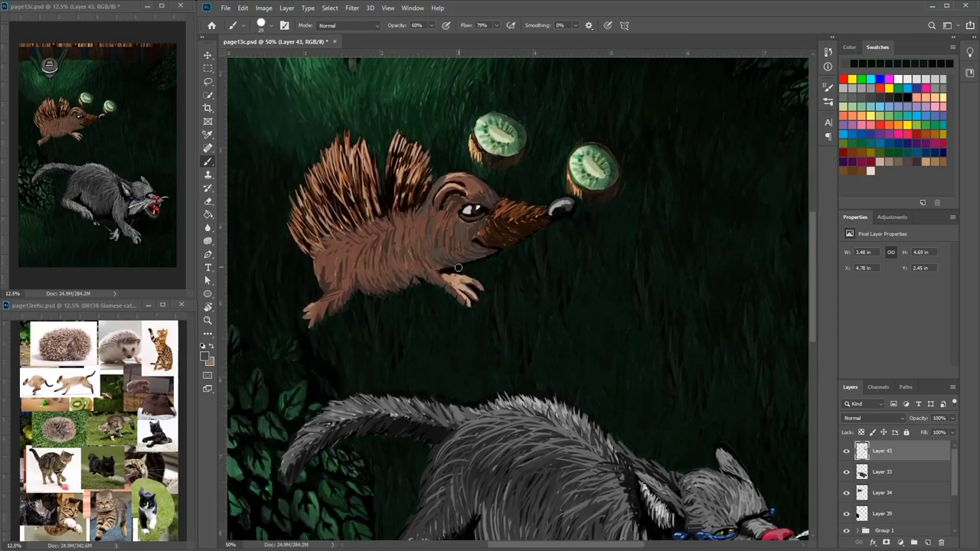
click(897, 162)
mouse_move(435, 246)
mouse_down()
mouse_move(478, 252)
mouse_move(480, 240)
mouse_move(467, 249)
mouse_move(476, 254)
mouse_move(459, 258)
mouse_move(454, 233)
mouse_move(474, 245)
mouse_move(455, 252)
mouse_move(460, 245)
mouse_move(436, 242)
mouse_move(442, 228)
mouse_move(441, 279)
mouse_move(411, 256)
mouse_move(423, 250)
mouse_move(416, 265)
mouse_move(416, 217)
mouse_move(375, 250)
mouse_move(363, 228)
mouse_move(362, 249)
mouse_move(338, 262)
mouse_move(320, 248)
mouse_move(333, 250)
mouse_move(334, 302)
mouse_up()
alt+click(468, 259)
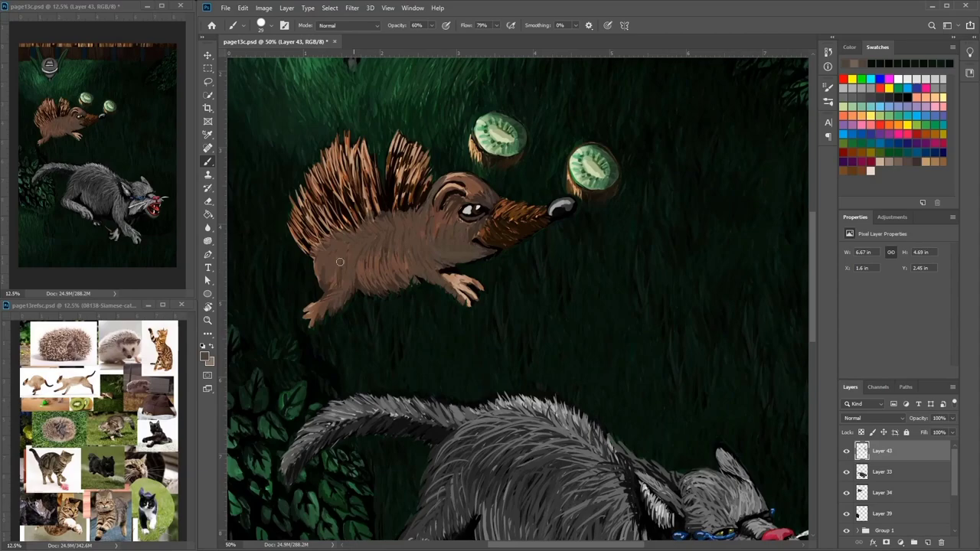
mouse_move(340, 262)
mouse_down()
mouse_move(398, 259)
mouse_move(427, 243)
mouse_up()
drag(548, 272, 568, 281)
alt+click(488, 265)
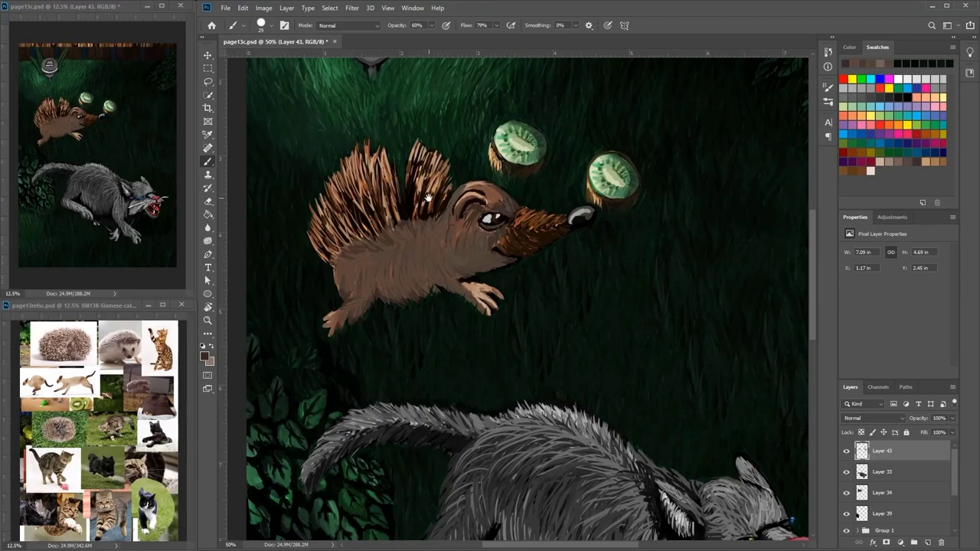
Step: Soften the fur on the hedgehog's rump and upper back with sampled brown tones
drag(428, 196, 437, 197)
mouse_move(354, 264)
mouse_down()
mouse_move(345, 265)
mouse_move(346, 281)
mouse_move(355, 275)
mouse_up()
alt+click(367, 288)
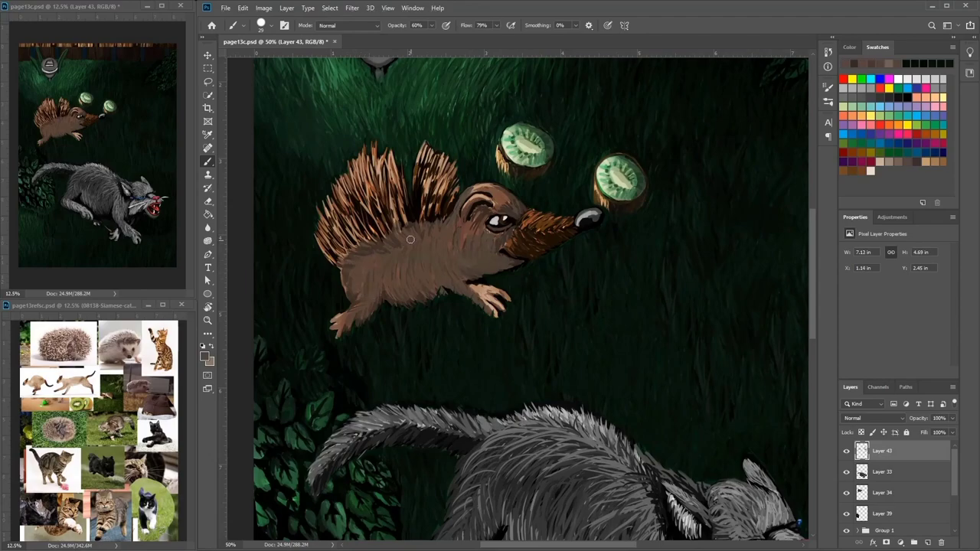
alt+click(392, 272)
drag(399, 251, 366, 260)
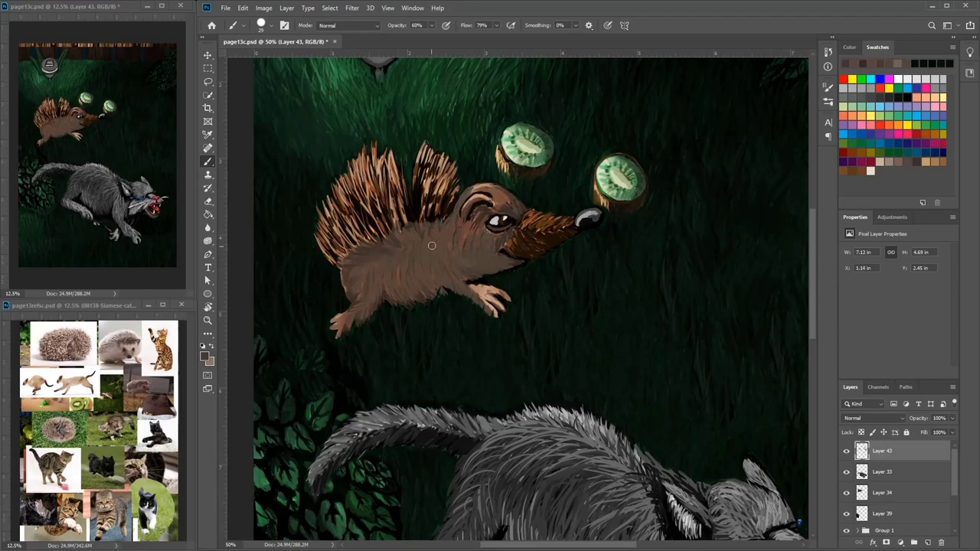
Step: Retouch the cat's shoulder fur with grey strokes and work along the outline of its back and tail
scroll(506, 253, down, 3)
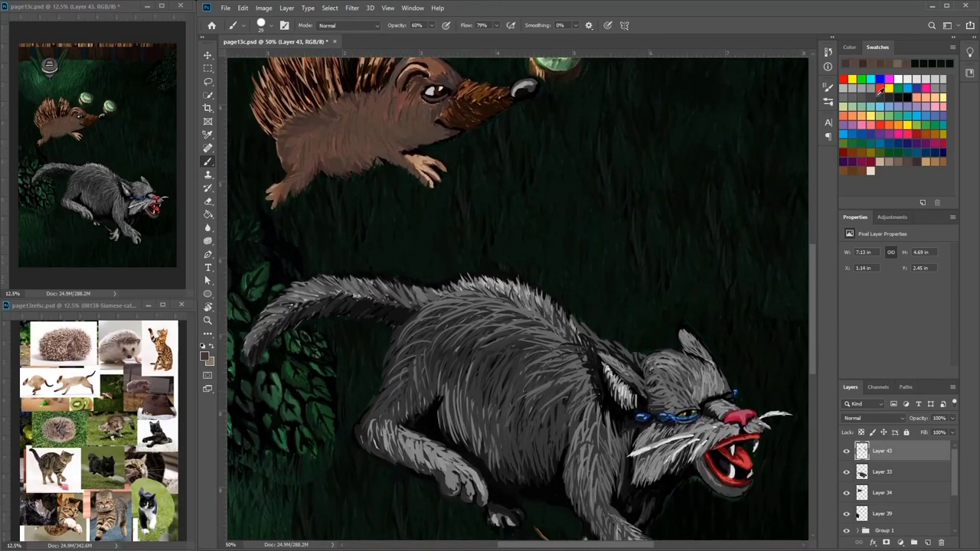
click(851, 89)
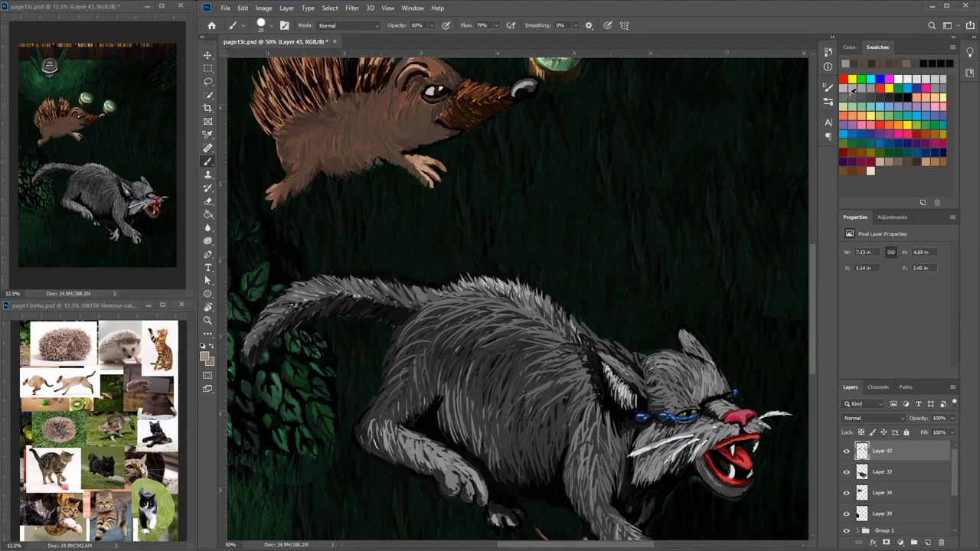
alt+click(576, 373)
drag(573, 330, 588, 388)
drag(563, 354, 595, 402)
drag(655, 330, 622, 282)
mouse_move(555, 336)
mouse_down()
mouse_move(523, 348)
mouse_move(521, 326)
mouse_move(521, 392)
mouse_move(512, 304)
mouse_move(492, 317)
mouse_move(512, 280)
mouse_move(494, 270)
mouse_move(504, 258)
mouse_move(490, 243)
mouse_move(492, 258)
mouse_move(467, 240)
mouse_move(468, 250)
mouse_move(451, 228)
mouse_up()
mouse_move(457, 245)
mouse_down()
mouse_move(445, 230)
mouse_move(406, 242)
mouse_move(337, 233)
mouse_move(402, 264)
mouse_up()
mouse_move(393, 263)
mouse_down()
mouse_move(379, 251)
mouse_move(372, 264)
mouse_move(310, 275)
mouse_move(299, 309)
mouse_up()
drag(386, 104, 485, 143)
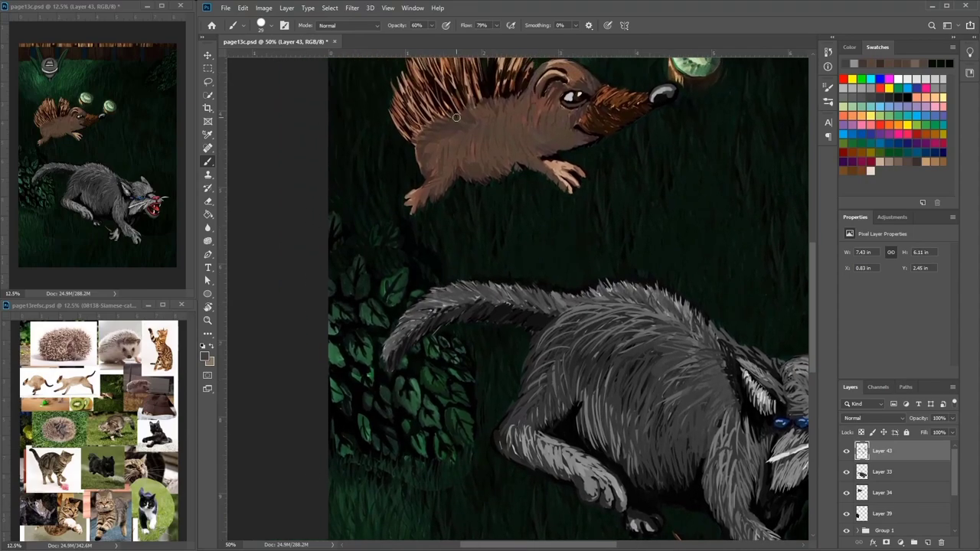
Step: Paint dark green leaves at the top of the bush behind the cat's tail and add veins with a 20 px brush
alt+click(400, 248)
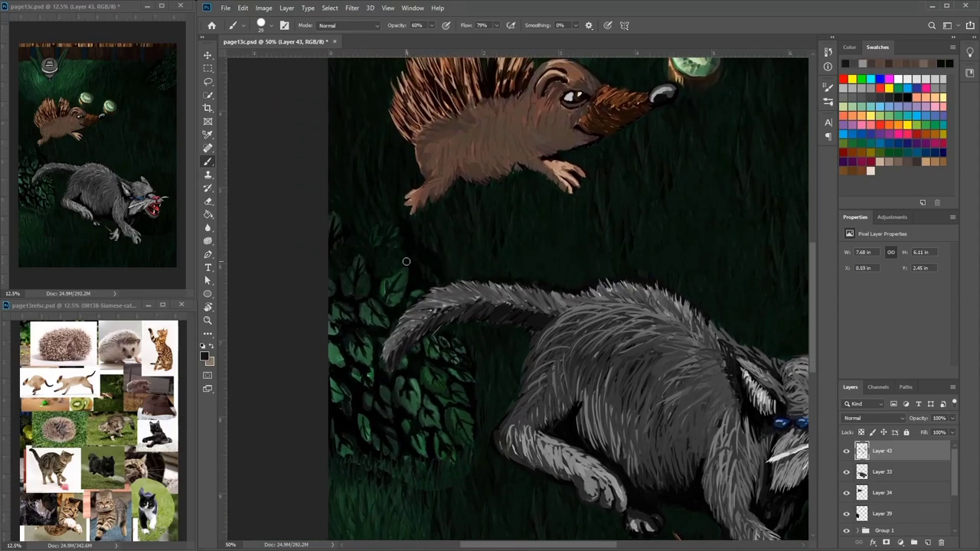
alt+click(400, 286)
mouse_move(380, 250)
mouse_down()
mouse_move(373, 268)
mouse_move(389, 261)
mouse_move(380, 276)
mouse_move(356, 238)
mouse_move(363, 252)
mouse_move(344, 249)
mouse_move(348, 261)
mouse_move(346, 245)
mouse_up()
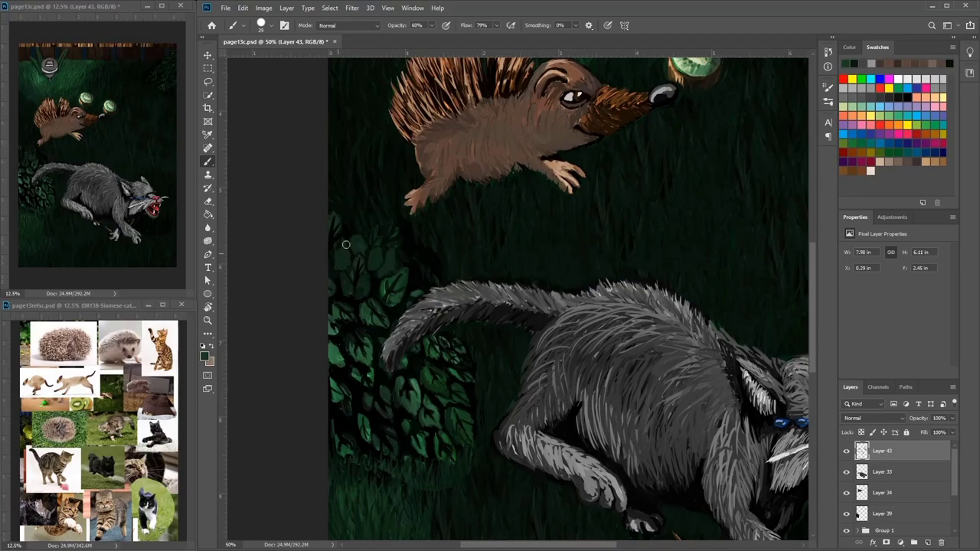
alt+click(363, 271)
right_click(354, 248)
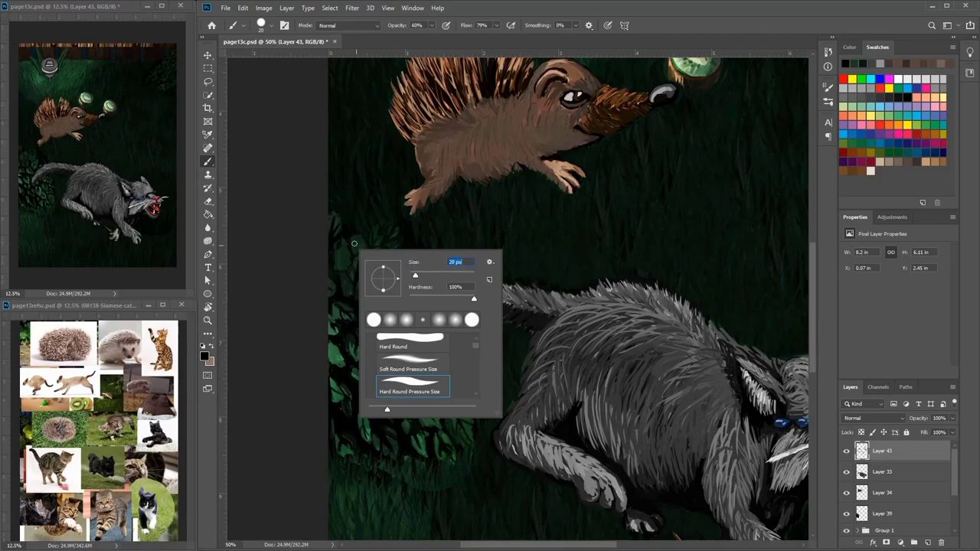
click(346, 268)
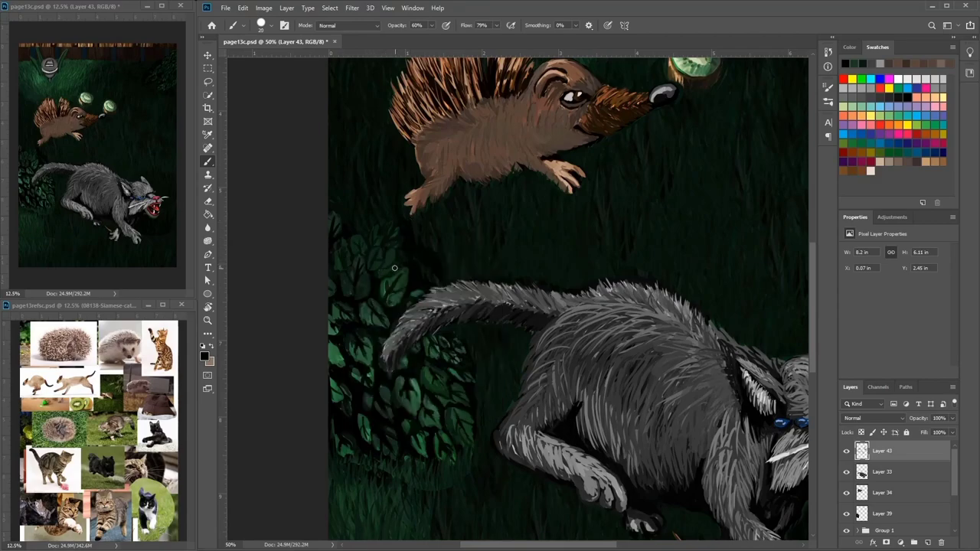
Step: Paint dark strokes into the grass below the bush and beside its lower edge
scroll(447, 338, down, 5)
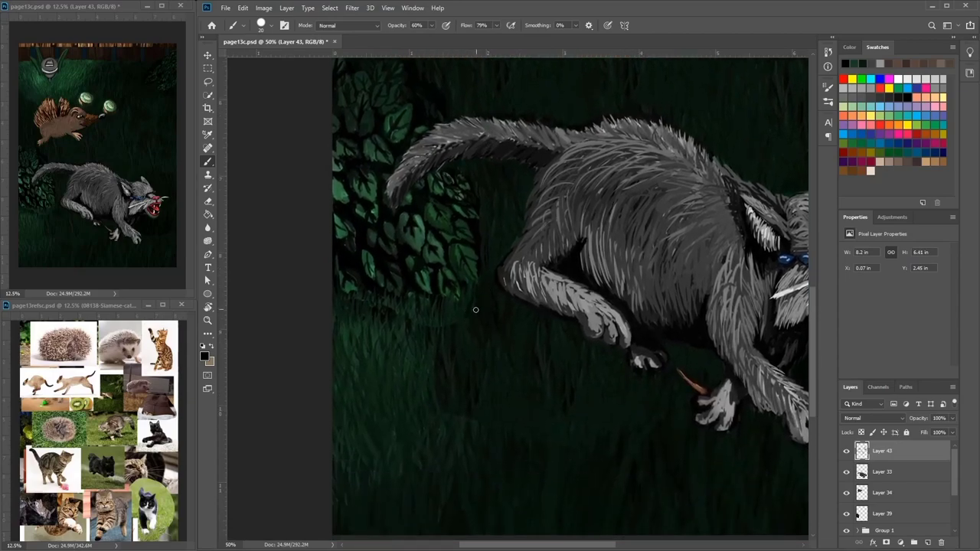
mouse_move(426, 329)
mouse_down()
mouse_move(417, 315)
mouse_move(372, 313)
mouse_up()
drag(447, 284, 424, 505)
drag(483, 283, 483, 322)
Step: Hide Layer 32 to remove the bright wooden strip at the top of the page
scroll(483, 322, up, 6)
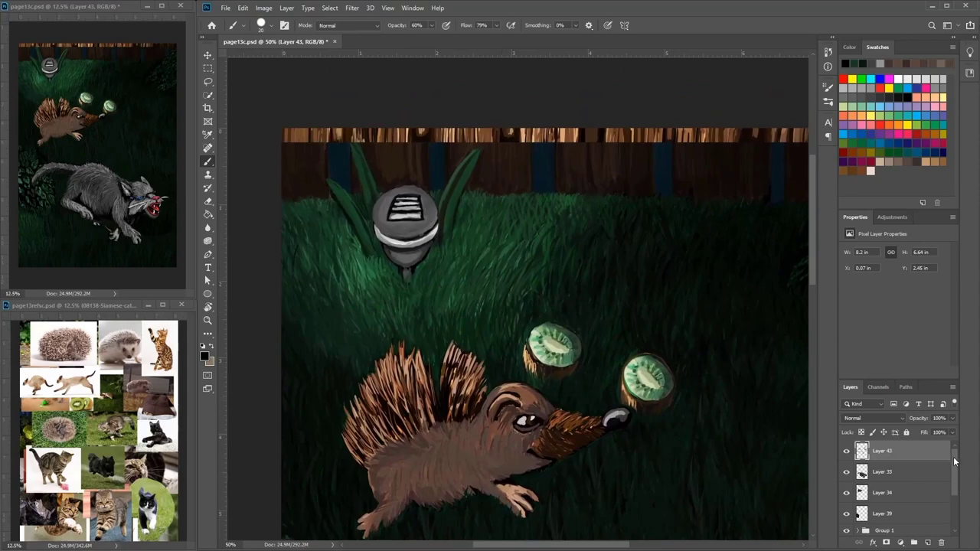
scroll(954, 460, down, 3)
click(846, 483)
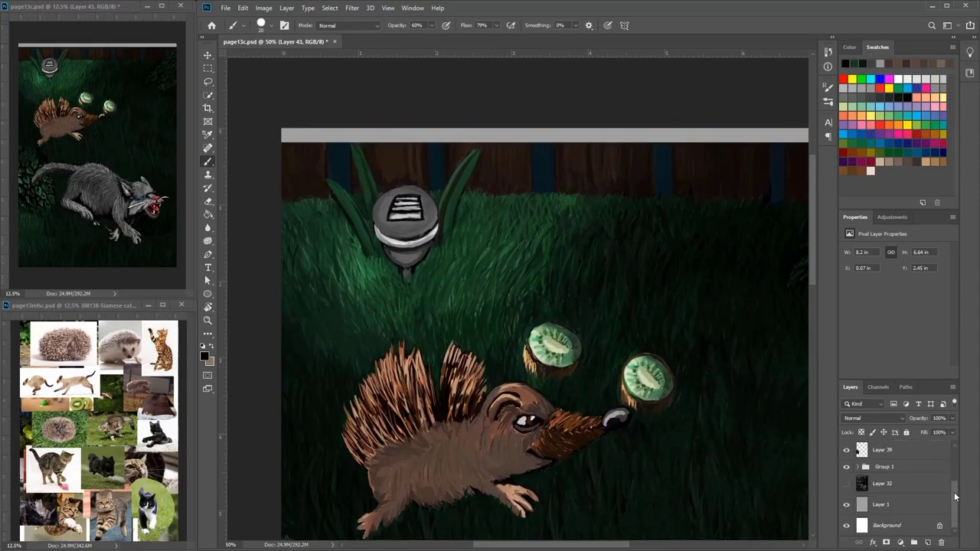
drag(954, 497, 954, 415)
Step: Extend the dark blue gaps and dark edges between the fence boards up through the grey strip along the page's top
mouse_move(529, 142)
mouse_down()
mouse_move(532, 106)
mouse_move(531, 133)
mouse_up()
mouse_move(447, 142)
mouse_down()
mouse_move(450, 91)
mouse_move(445, 134)
mouse_up()
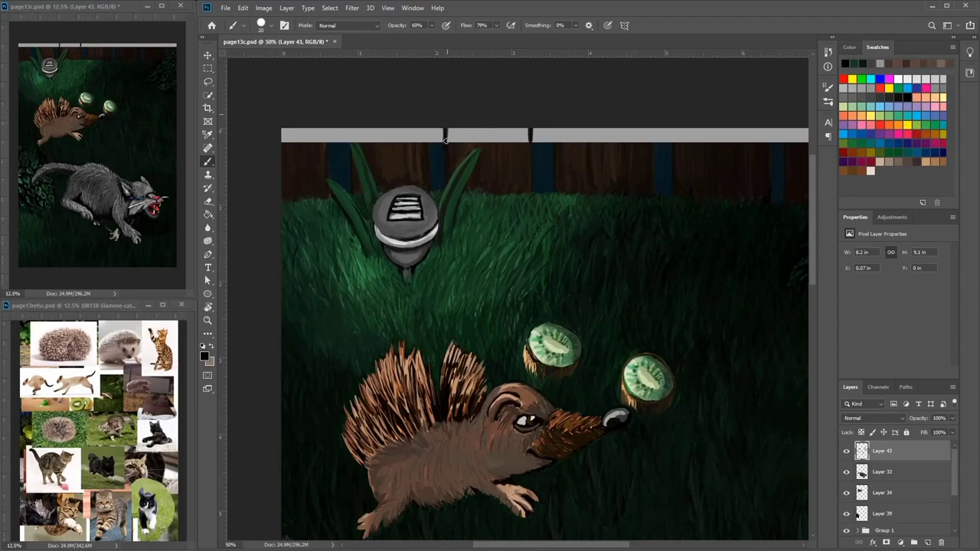
mouse_move(438, 146)
mouse_down()
mouse_move(442, 118)
mouse_move(431, 120)
mouse_move(438, 130)
mouse_move(432, 114)
mouse_up()
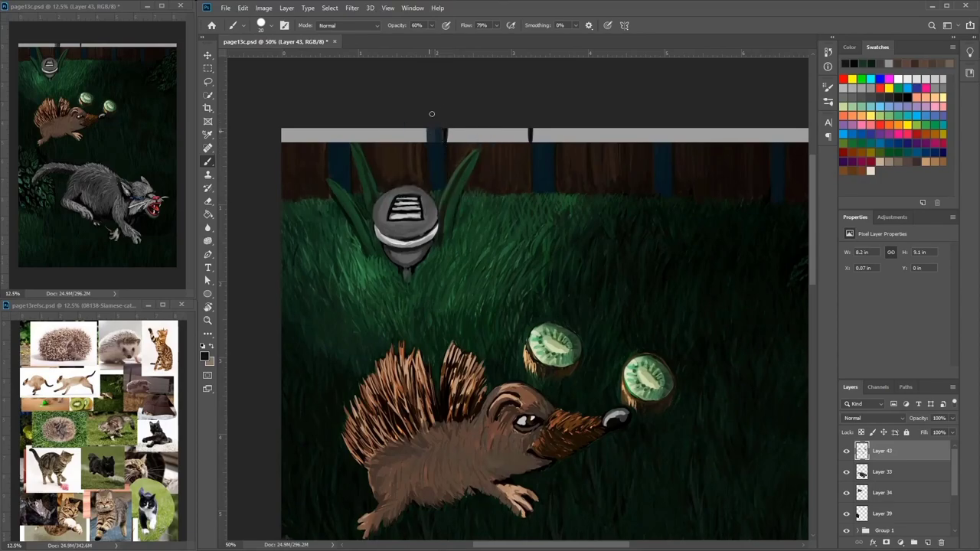
mouse_move(344, 136)
mouse_down()
mouse_move(334, 105)
mouse_move(329, 131)
mouse_move(337, 116)
mouse_move(336, 142)
mouse_up()
mouse_move(543, 134)
mouse_down()
mouse_move(540, 116)
mouse_move(553, 152)
mouse_move(538, 147)
mouse_move(545, 154)
mouse_move(553, 110)
mouse_move(539, 105)
mouse_up()
mouse_move(657, 135)
mouse_down()
mouse_move(666, 160)
mouse_move(655, 158)
mouse_move(666, 160)
mouse_move(662, 151)
mouse_up()
mouse_move(783, 145)
mouse_down()
mouse_move(676, 136)
mouse_move(673, 152)
mouse_move(674, 102)
mouse_up()
mouse_move(673, 147)
mouse_down()
mouse_move(676, 117)
mouse_move(607, 101)
mouse_up()
mouse_move(678, 104)
mouse_down()
mouse_move(676, 136)
mouse_move(682, 96)
mouse_up()
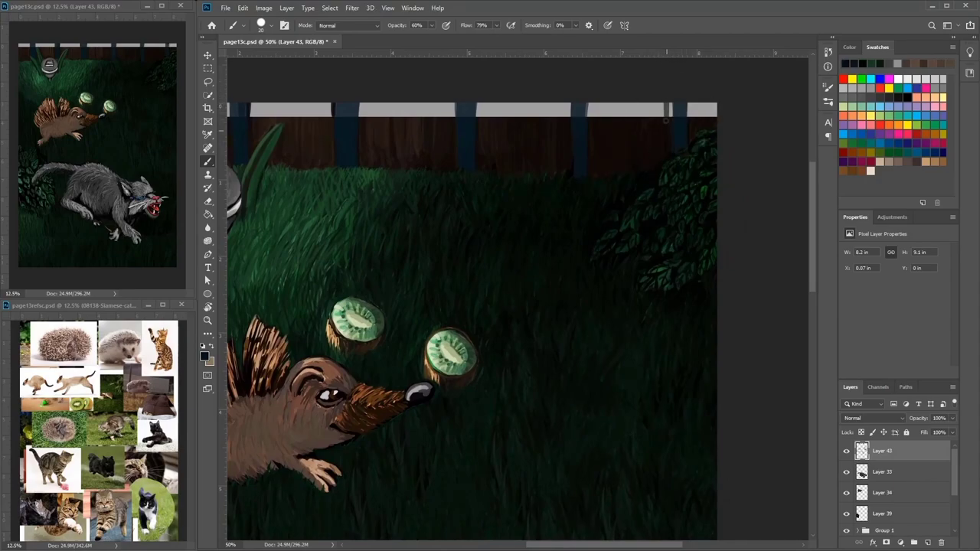
Step: Paint dark board edges, wood grain and brown wood into the grey strip above the last two fence boards
alt+click(666, 128)
mouse_move(668, 104)
mouse_down()
mouse_move(670, 124)
mouse_move(662, 84)
mouse_move(641, 97)
mouse_up()
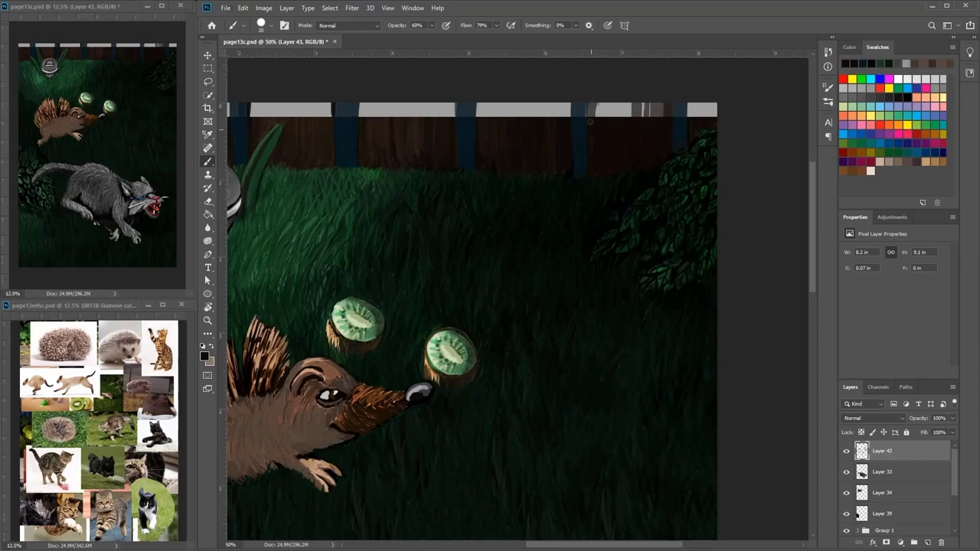
key(alt)
alt+click(583, 141)
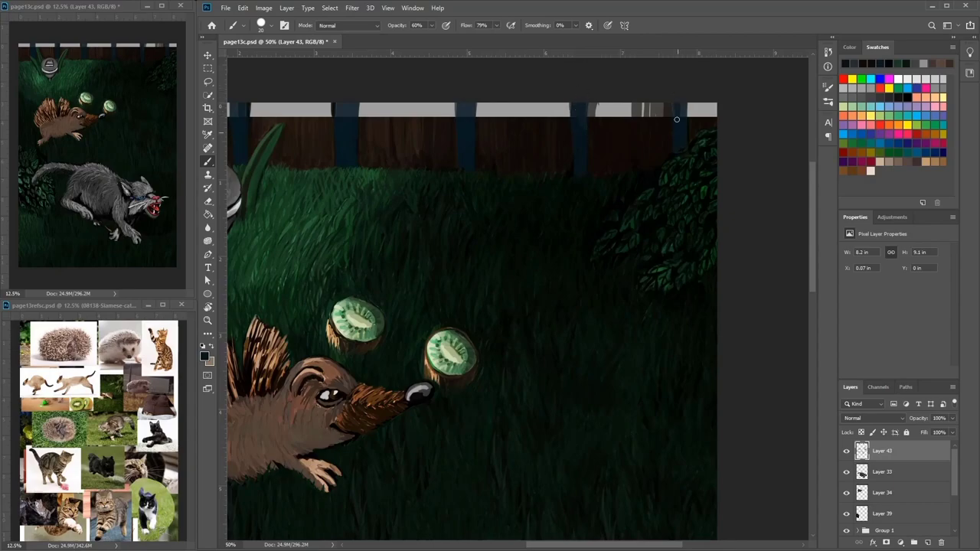
alt+click(700, 107)
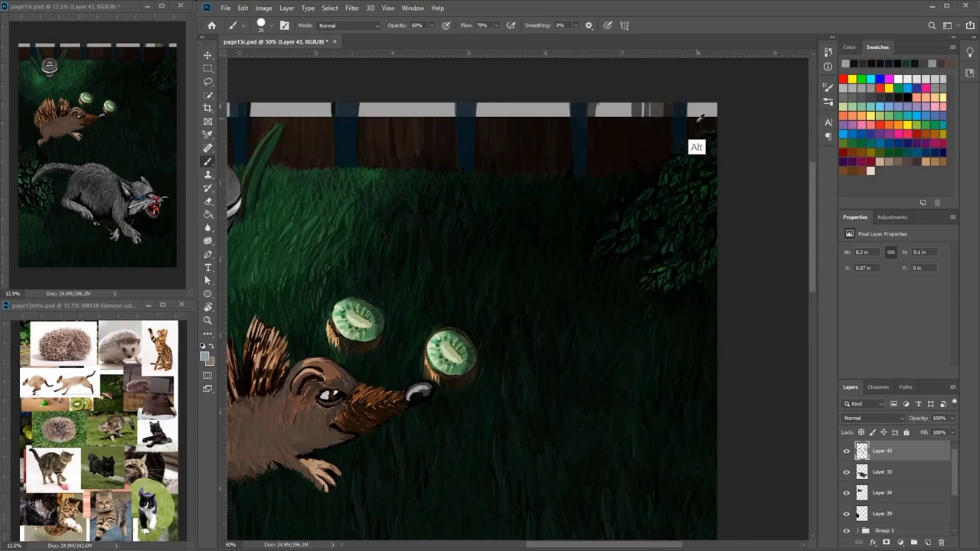
alt+click(699, 121)
drag(693, 105, 697, 118)
drag(700, 104, 707, 118)
drag(712, 105, 716, 118)
Step: Fill the grey strip above the next fence board inward with sampled dark brown wood strokes
mouse_move(654, 104)
mouse_down()
mouse_move(661, 75)
mouse_move(654, 105)
mouse_move(641, 78)
mouse_move(619, 102)
mouse_move(637, 103)
mouse_move(628, 81)
mouse_move(619, 120)
mouse_move(612, 101)
mouse_move(600, 121)
mouse_move(600, 113)
mouse_move(557, 120)
mouse_move(564, 131)
mouse_move(567, 102)
mouse_move(563, 124)
mouse_move(552, 116)
mouse_move(548, 124)
mouse_move(527, 97)
mouse_move(511, 123)
mouse_up()
mouse_move(505, 104)
mouse_down()
mouse_move(487, 121)
mouse_move(482, 89)
mouse_move(484, 118)
mouse_up()
mouse_move(481, 104)
mouse_down()
mouse_move(479, 117)
mouse_move(500, 117)
mouse_up()
mouse_move(507, 104)
mouse_down()
mouse_move(506, 117)
mouse_move(536, 117)
mouse_up()
alt+click(510, 133)
drag(544, 104, 554, 118)
drag(560, 104, 566, 121)
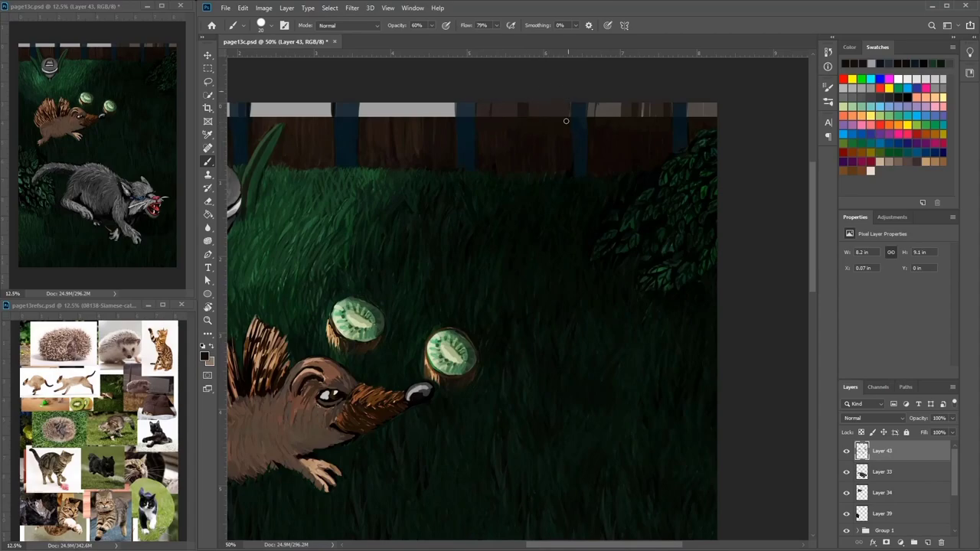
Step: Fill the grey strip above the fence board to the right of the lamp's grass blade with dark brown, using a 51 px brush
drag(448, 105, 452, 118)
right_click(462, 133)
drag(525, 163, 529, 163)
mouse_move(409, 107)
mouse_down()
mouse_move(408, 126)
mouse_move(428, 112)
mouse_up()
mouse_move(440, 107)
mouse_down()
mouse_move(430, 76)
mouse_move(393, 120)
mouse_up()
drag(384, 106, 383, 121)
mouse_move(373, 106)
mouse_down()
mouse_move(374, 123)
mouse_move(367, 100)
mouse_move(367, 124)
mouse_move(431, 87)
mouse_move(451, 101)
mouse_up()
alt+click(382, 139)
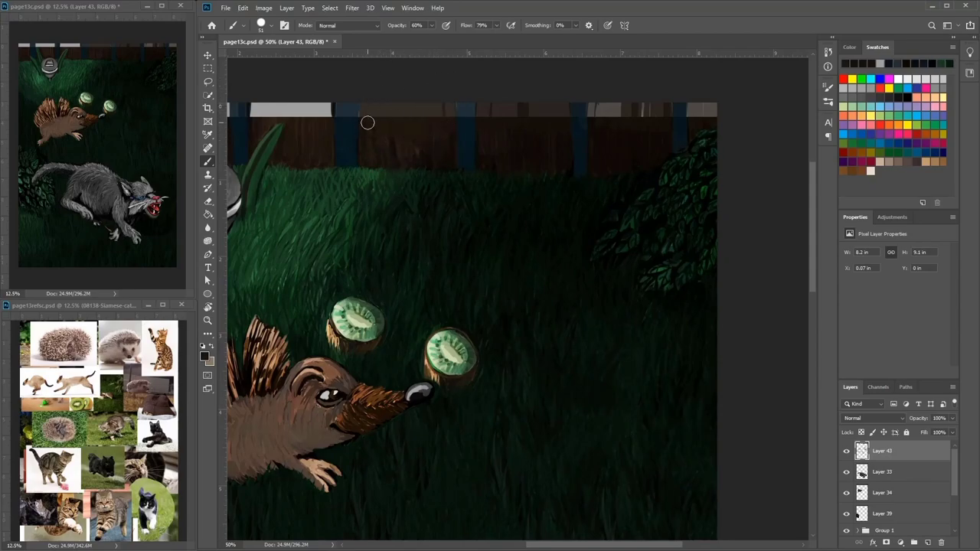
Step: Paint dark brown over the bright grey strip above the fence boards behind the lamp and out to the page's left corner
mouse_move(367, 123)
mouse_down()
mouse_move(326, 87)
mouse_move(264, 109)
mouse_move(277, 111)
mouse_move(279, 99)
mouse_up()
drag(283, 62, 426, 75)
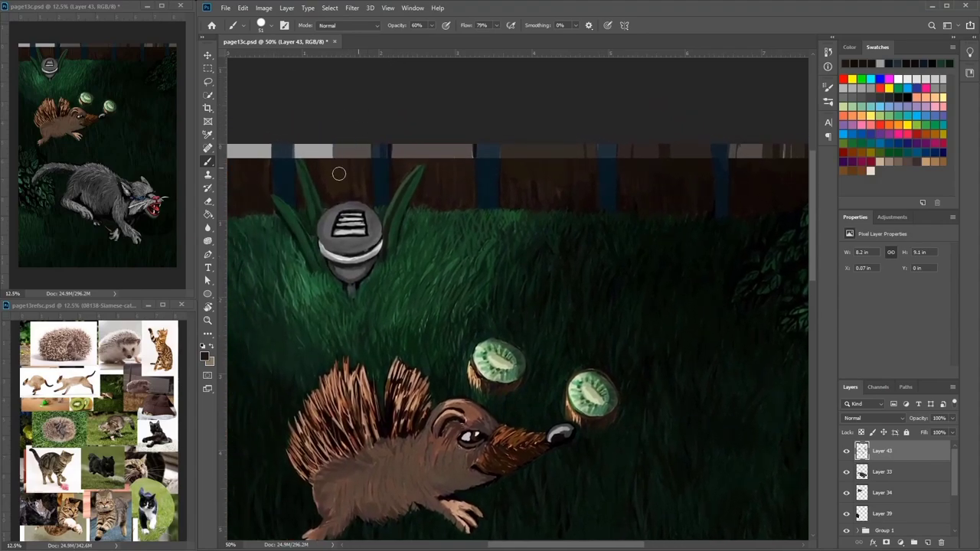
mouse_move(340, 173)
mouse_down()
mouse_move(310, 143)
mouse_move(300, 146)
mouse_move(307, 156)
mouse_move(304, 133)
mouse_up()
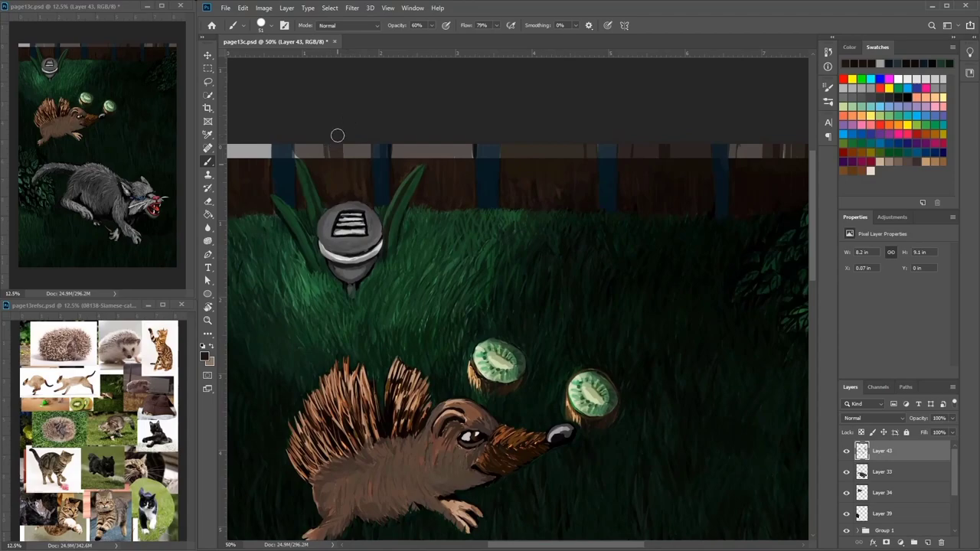
scroll(336, 136, left, 2)
scroll(341, 141, down, 1)
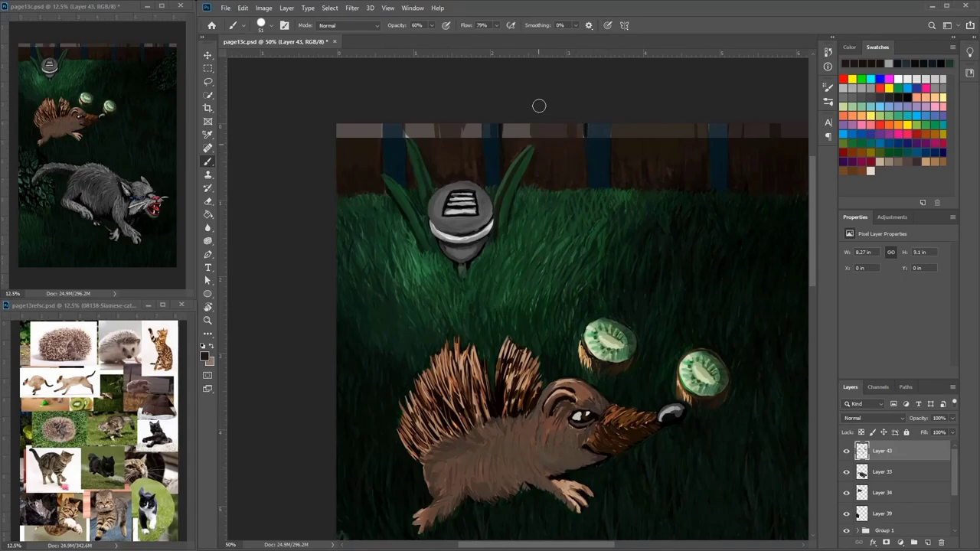
Step: Retouch the tips of the tall grass blades beside the lamp in sampled dark green with a 12 px brush
key(ctrl+equal)
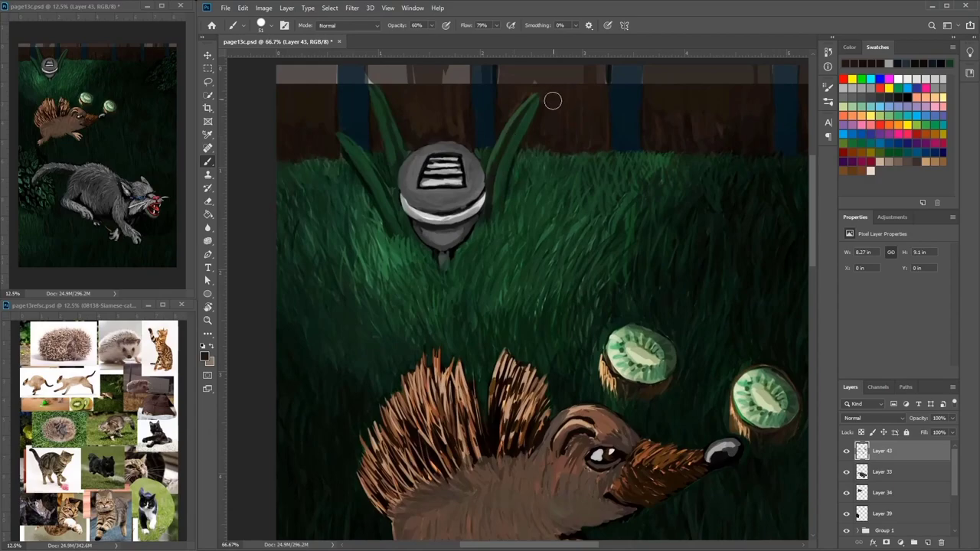
right_click(563, 125)
drag(637, 156, 634, 156)
right_click(536, 103)
click(535, 111)
alt+click(539, 102)
right_click(540, 99)
drag(603, 132, 596, 132)
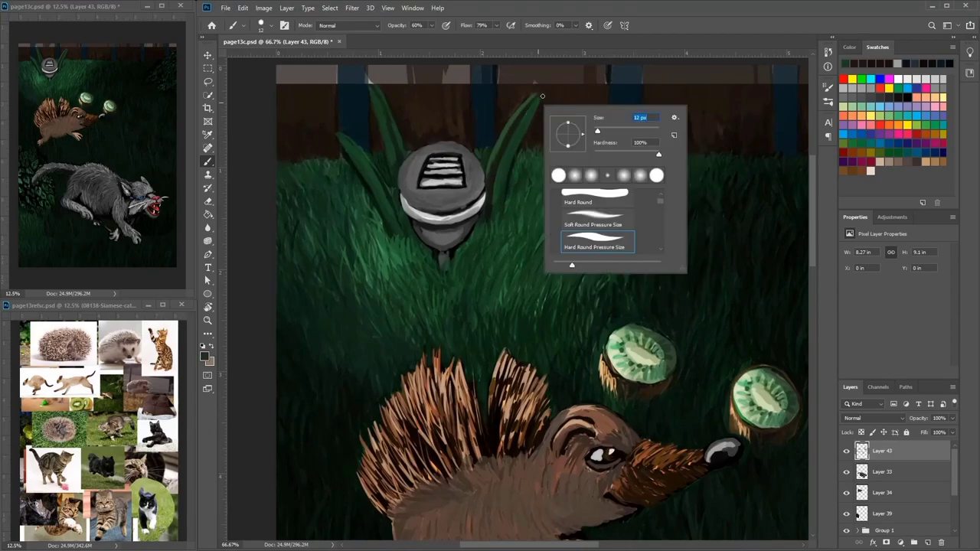
click(539, 104)
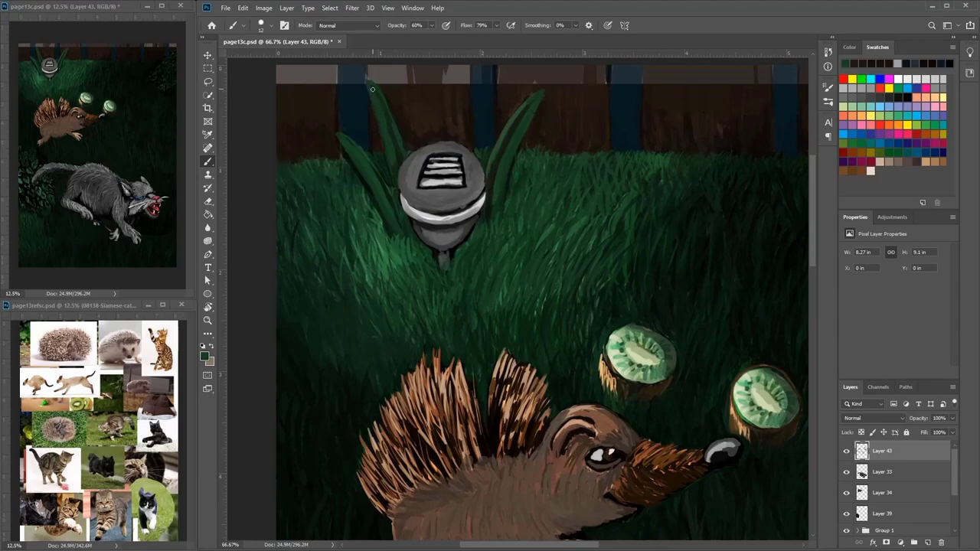
Step: Cover the strip above the leftmost fence board with sampled dark brown strokes
alt+click(336, 93)
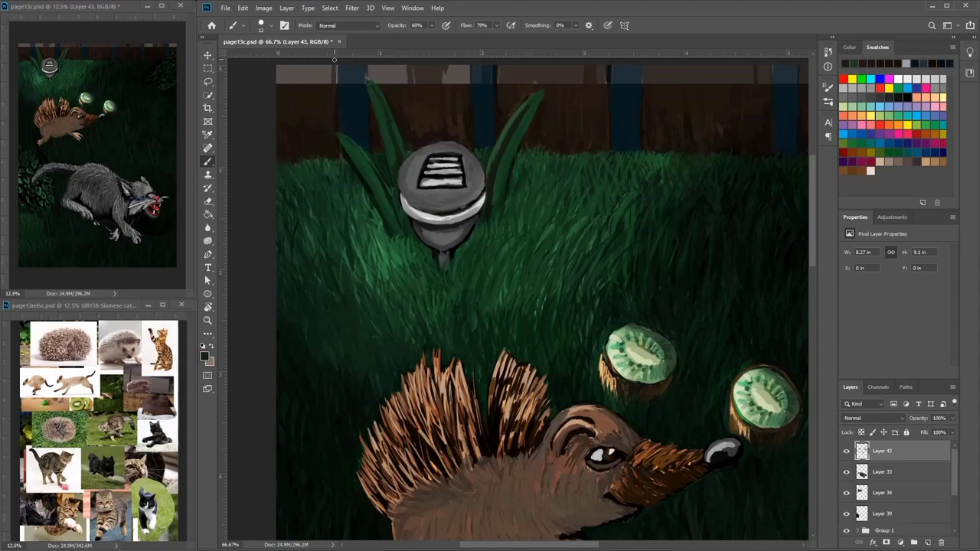
mouse_move(332, 91)
mouse_down()
mouse_move(299, 91)
mouse_move(284, 61)
mouse_move(278, 95)
mouse_up()
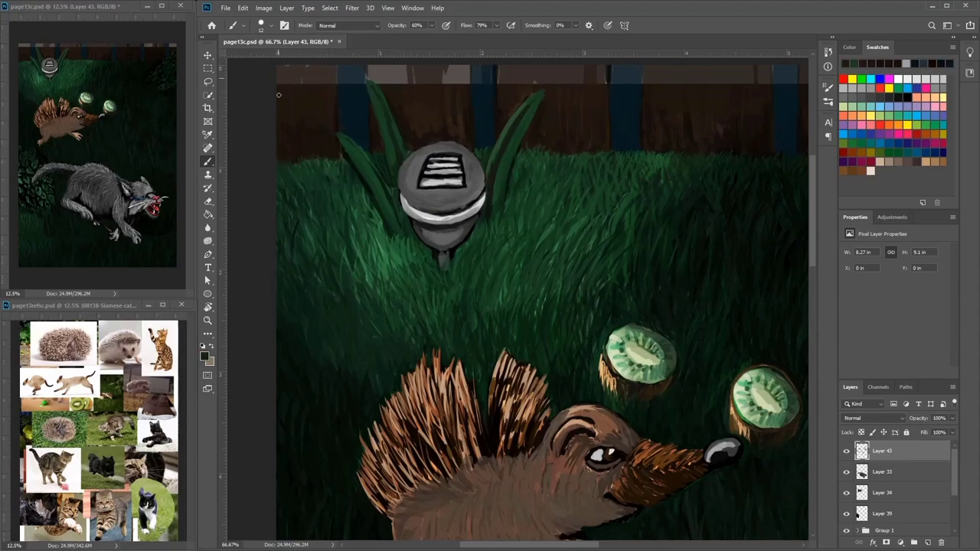
alt+click(333, 119)
mouse_move(332, 84)
mouse_down()
mouse_move(313, 70)
mouse_move(284, 94)
mouse_up()
Step: Darken the strip above the boards behind and beside the lamp with sampled brown and dark blue tones
mouse_move(393, 96)
mouse_down()
mouse_move(370, 95)
mouse_move(458, 93)
mouse_move(460, 75)
mouse_move(506, 101)
mouse_move(572, 96)
mouse_move(594, 114)
mouse_move(604, 90)
mouse_up()
key(alt)
alt+click(461, 100)
alt+click(442, 94)
alt+click(482, 96)
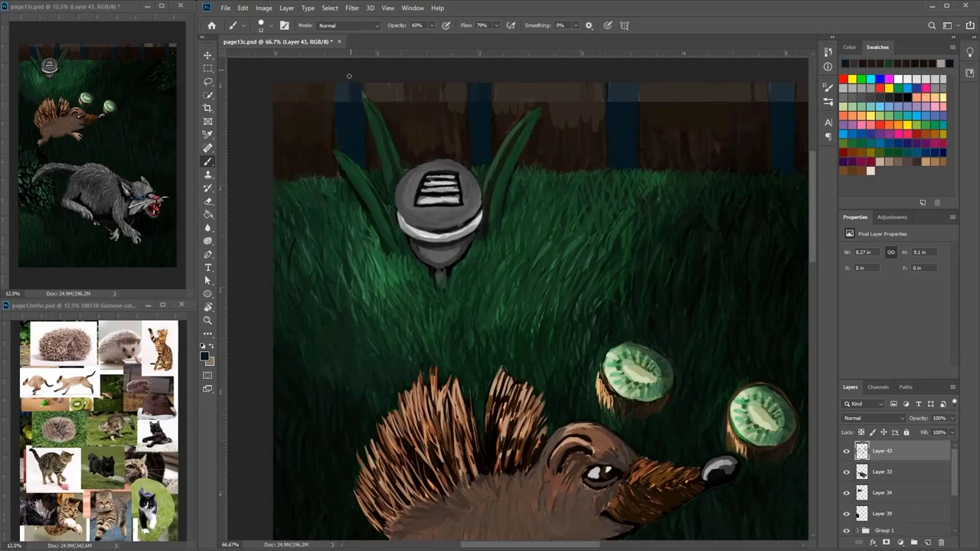
Step: Repaint the blue gap and board edge around the lamp's left grass blade, sampling nearby blue, green and brown
drag(349, 76, 338, 109)
alt+click(380, 107)
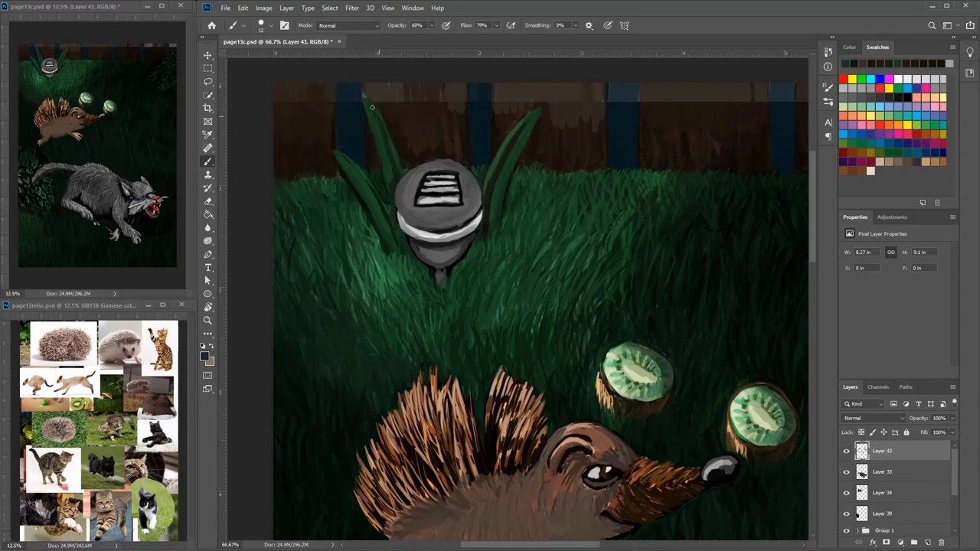
alt+click(371, 105)
alt+click(369, 94)
alt+click(386, 114)
drag(370, 83, 399, 120)
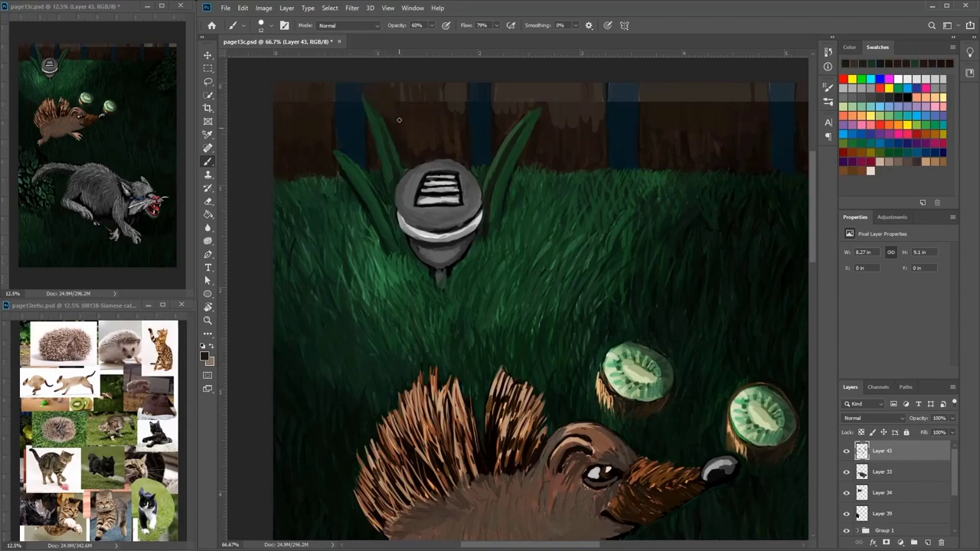
alt+click(416, 97)
alt+click(466, 160)
alt+click(384, 152)
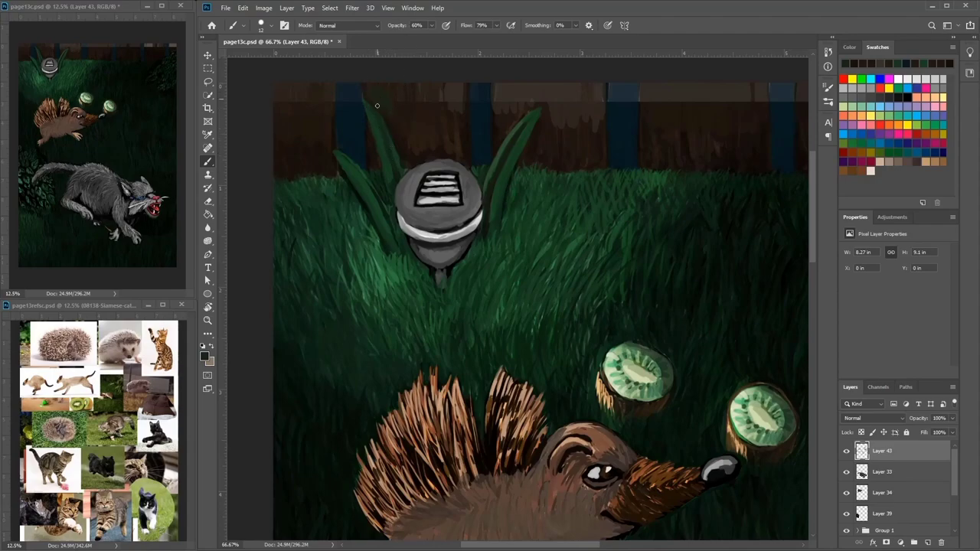
alt+click(395, 150)
Step: Add short vertical wood-grain strokes across the strip's lower edge on the boards behind and right of the lamp
alt+click(441, 93)
drag(437, 87, 437, 109)
drag(426, 95, 427, 111)
mouse_move(418, 84)
mouse_down()
mouse_move(417, 105)
mouse_move(431, 105)
mouse_up()
drag(444, 101, 443, 114)
drag(451, 101, 450, 114)
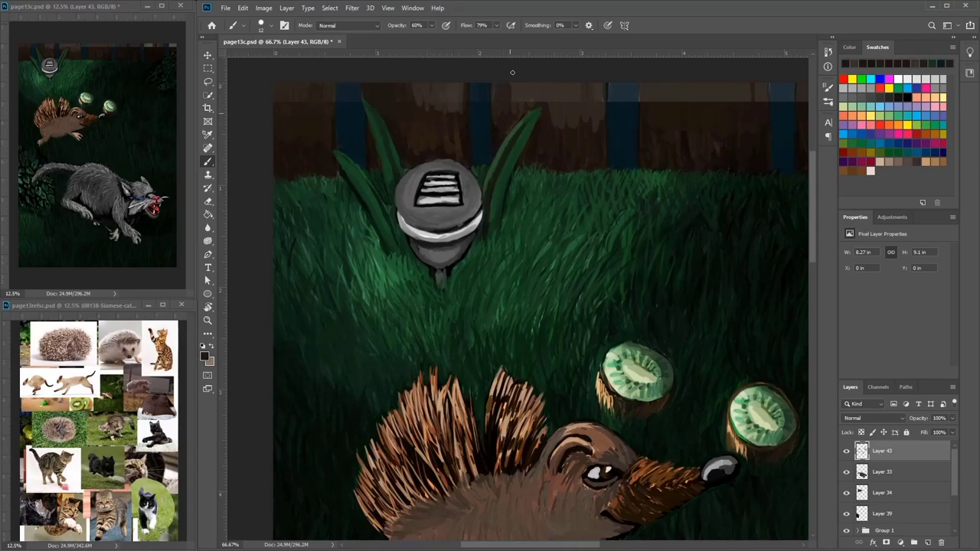
drag(568, 86, 572, 105)
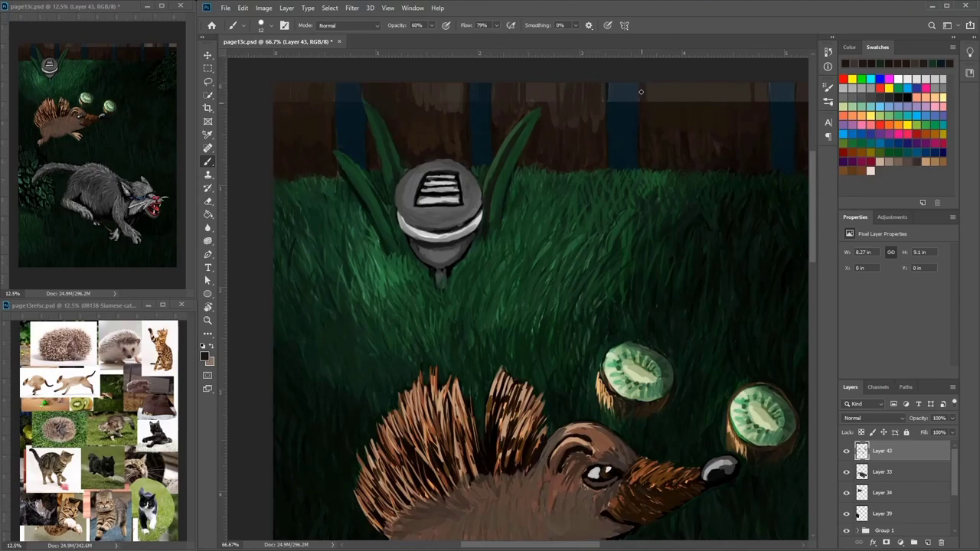
Step: Darken the strip above the boards toward the page's right edge with brown strokes from a 29 px brush
mouse_move(742, 118)
mouse_down()
mouse_move(670, 95)
mouse_move(688, 89)
mouse_move(658, 70)
mouse_up()
drag(682, 106, 599, 133)
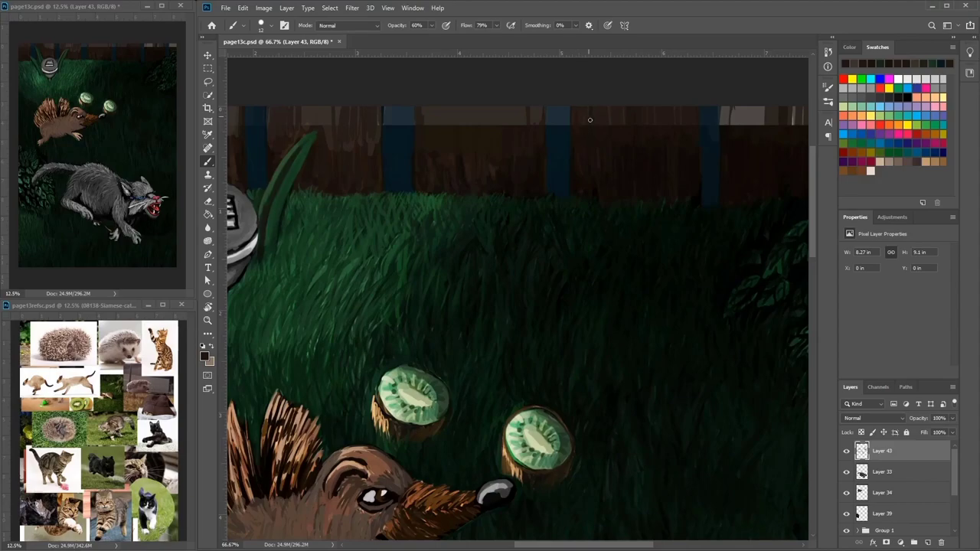
drag(631, 95, 529, 115)
right_click(641, 105)
click(720, 162)
mouse_move(631, 137)
mouse_down()
mouse_move(627, 118)
mouse_move(619, 140)
mouse_move(679, 146)
mouse_move(722, 115)
mouse_move(651, 133)
mouse_move(626, 112)
mouse_move(616, 141)
mouse_up()
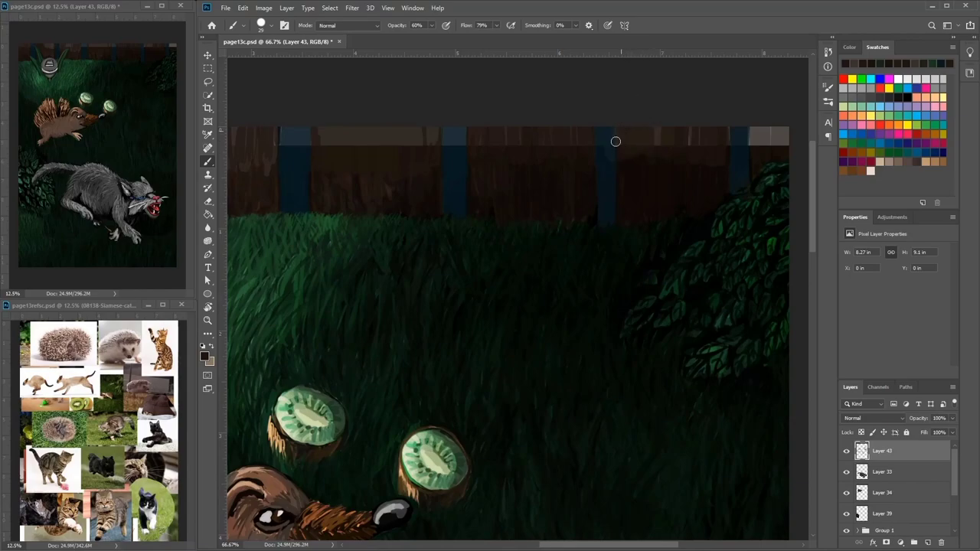
drag(747, 124, 632, 97)
mouse_move(653, 104)
mouse_down()
mouse_move(636, 129)
mouse_move(668, 104)
mouse_move(661, 124)
mouse_move(638, 105)
mouse_move(623, 116)
mouse_up()
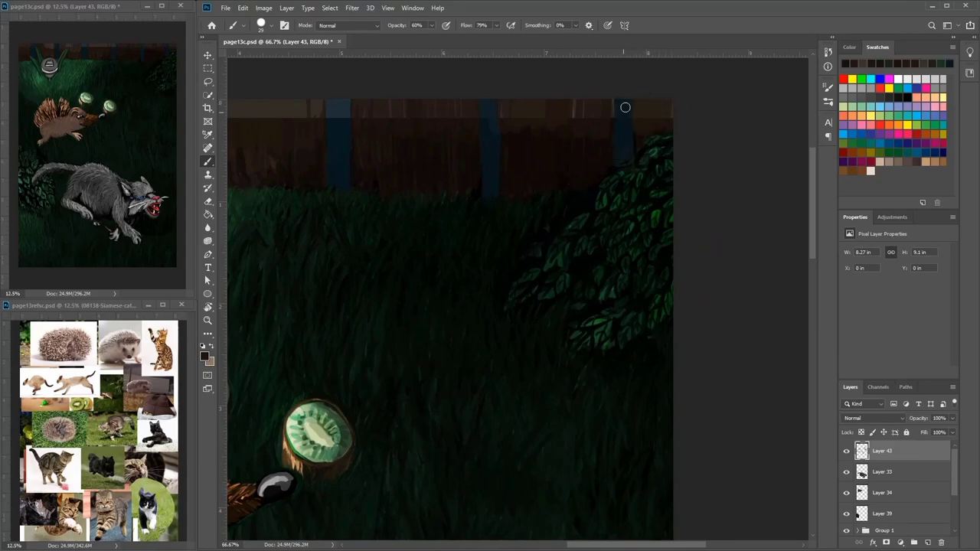
Step: Even out the blue fence gaps and the board above the lamp's right grass blade with sampled dark blue and brown
mouse_move(346, 104)
mouse_down()
mouse_move(344, 129)
mouse_move(334, 92)
mouse_move(435, 155)
mouse_move(593, 138)
mouse_up()
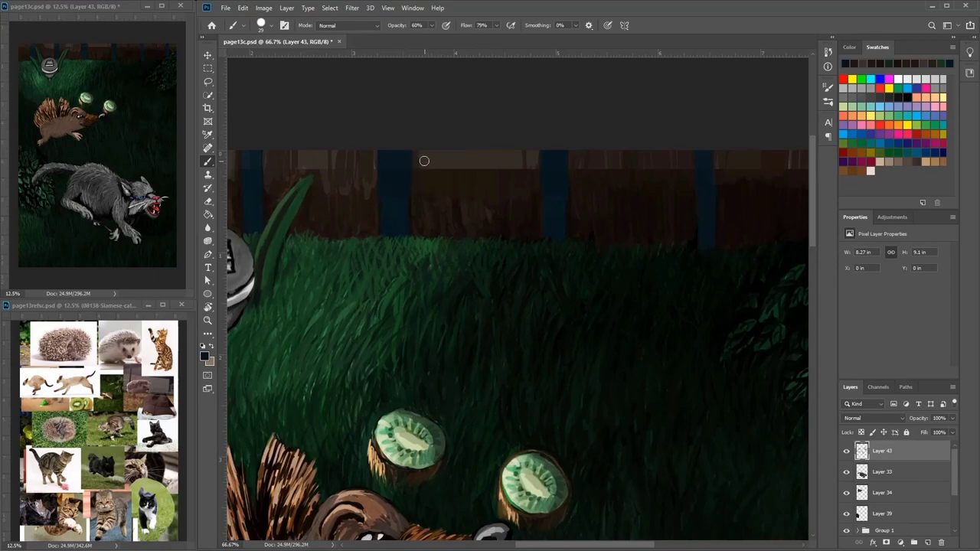
mouse_move(285, 182)
mouse_down()
mouse_move(366, 170)
mouse_move(298, 136)
mouse_up()
alt+click(306, 200)
mouse_move(284, 163)
mouse_down()
mouse_move(281, 117)
mouse_move(271, 136)
mouse_up()
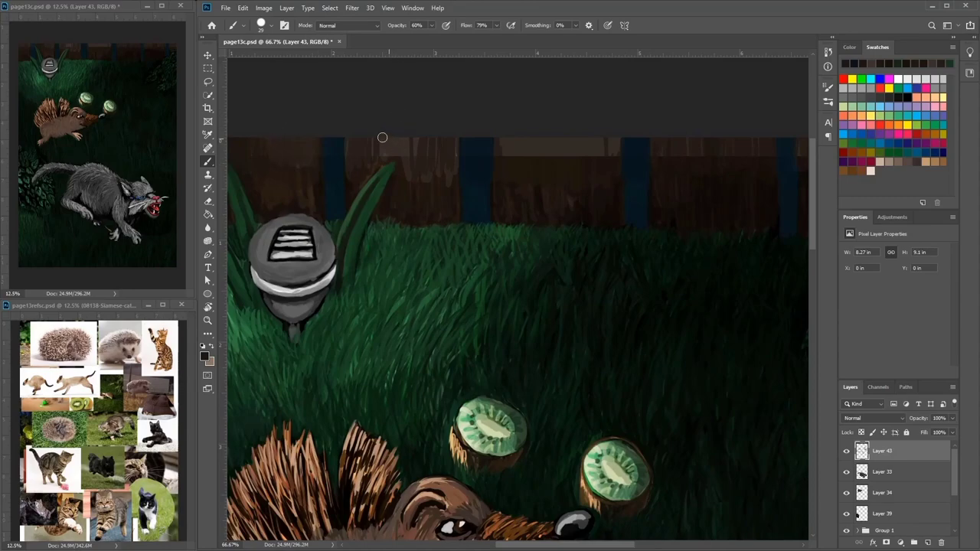
drag(392, 138, 396, 159)
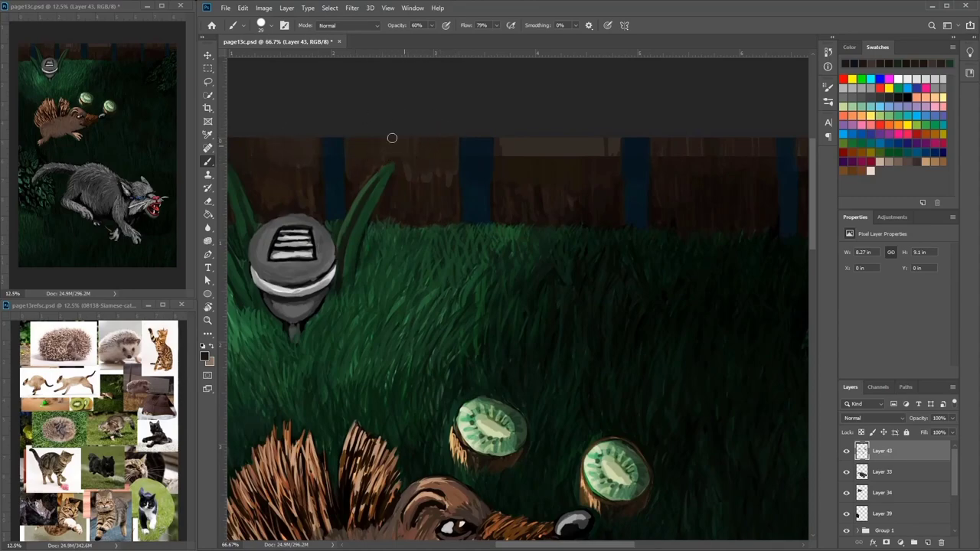
Step: Paint out the lighter patches and streaks on the boards between the lamp and the bush with dark brown
mouse_move(509, 156)
mouse_down()
mouse_move(503, 140)
mouse_move(528, 156)
mouse_move(559, 135)
mouse_move(612, 161)
mouse_up()
drag(674, 141, 591, 98)
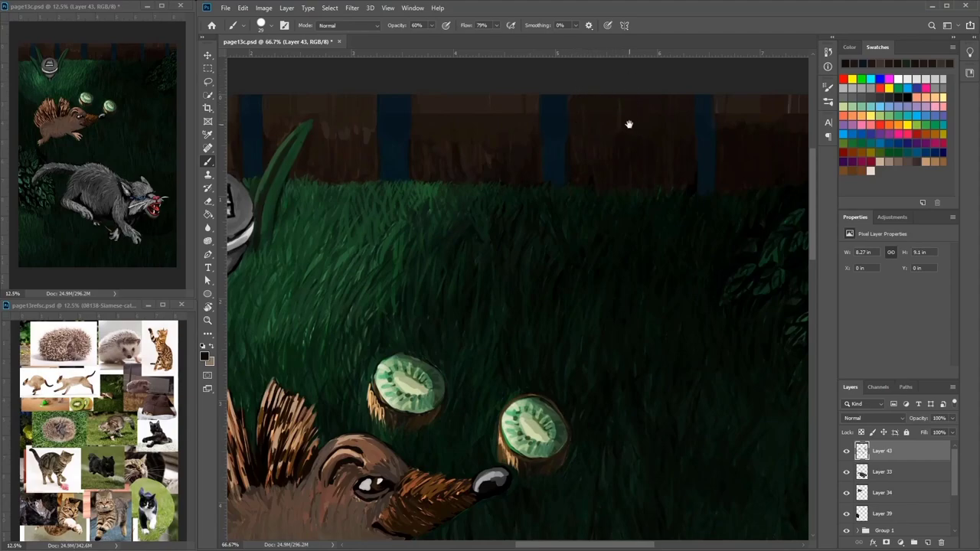
mouse_move(629, 124)
mouse_down()
mouse_move(643, 162)
mouse_move(610, 170)
mouse_up()
drag(649, 141, 650, 173)
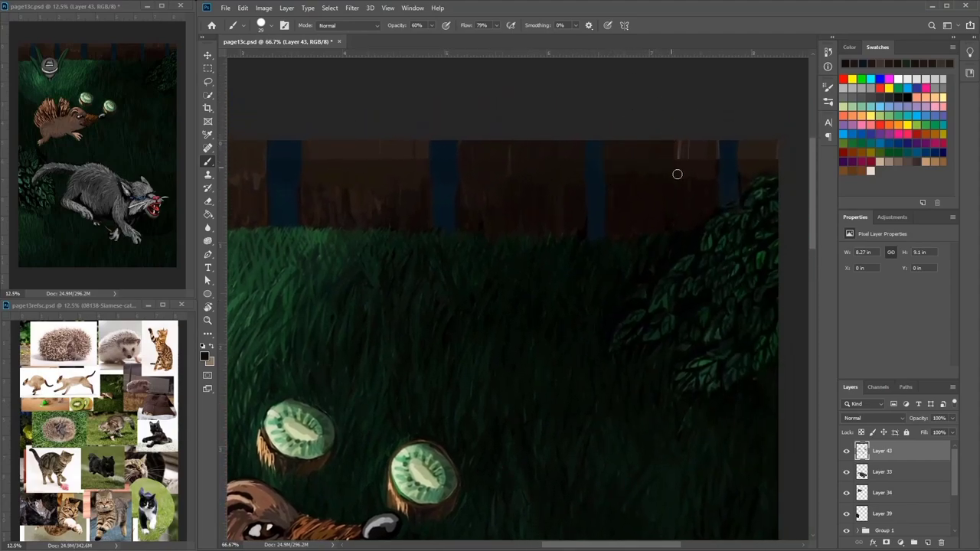
drag(681, 141, 687, 167)
mouse_move(696, 141)
mouse_down()
mouse_move(705, 179)
mouse_move(736, 142)
mouse_up()
alt+click(732, 170)
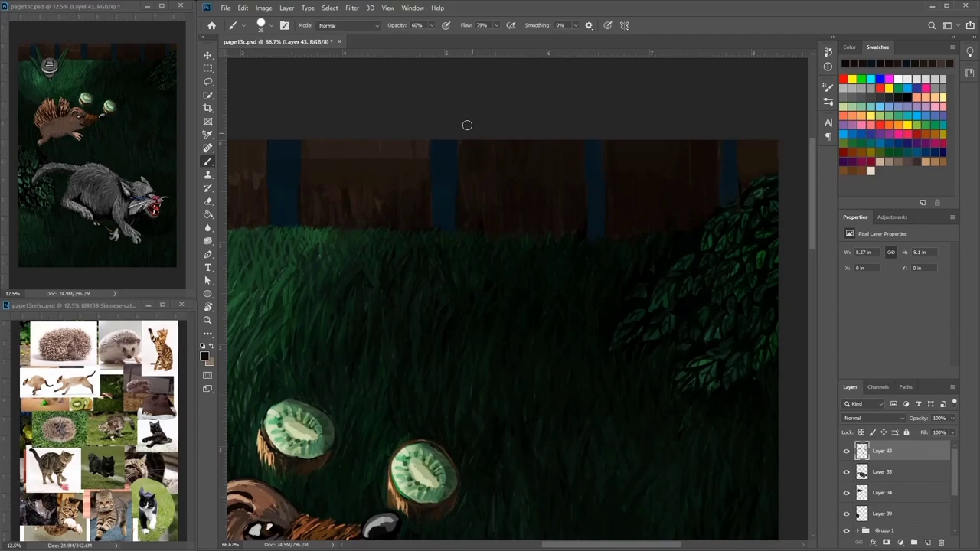
Step: Streak the boards right of and behind the lamp with sampled dark vertical wood grain to blend in the strip
alt+click(493, 180)
mouse_move(471, 169)
mouse_down()
mouse_move(529, 171)
mouse_move(558, 191)
mouse_move(492, 177)
mouse_move(490, 209)
mouse_up()
alt+click(495, 240)
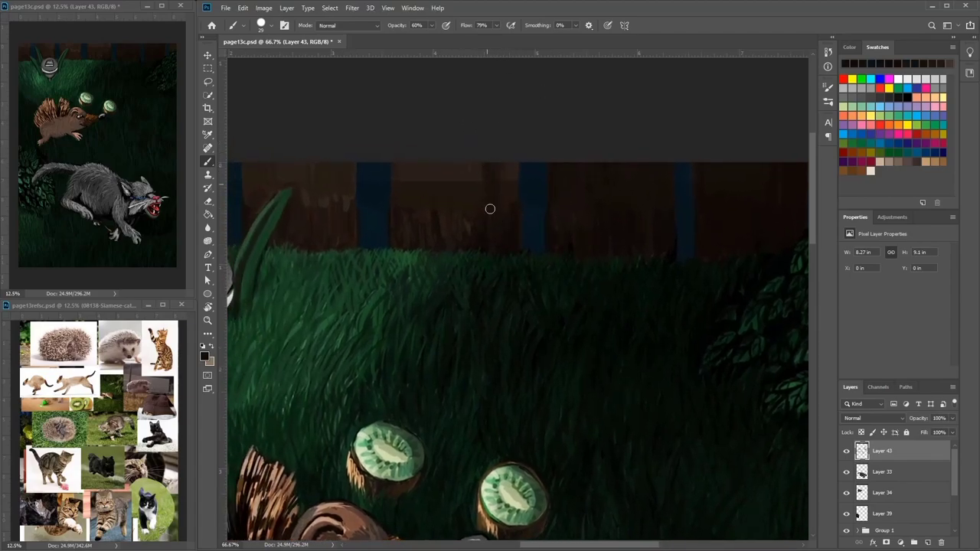
alt+click(492, 211)
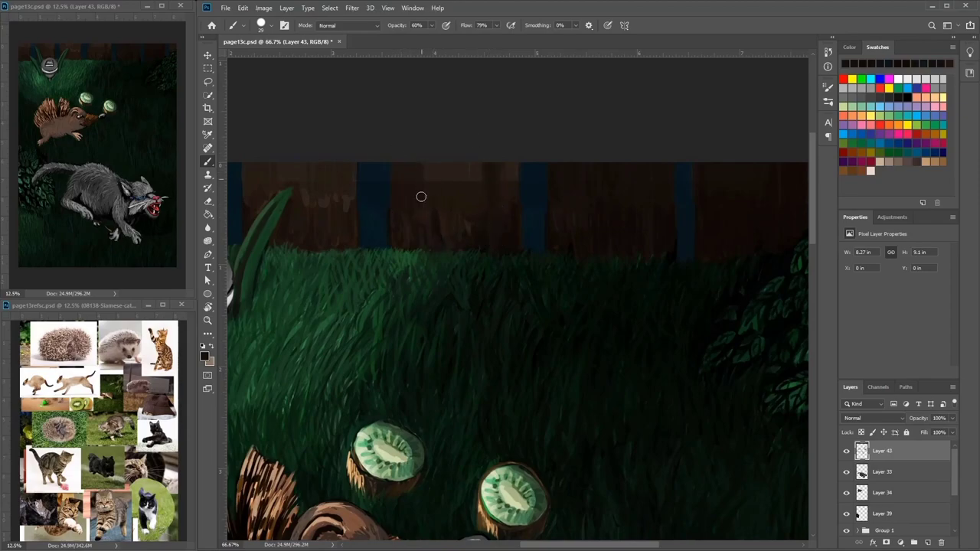
key(alt)
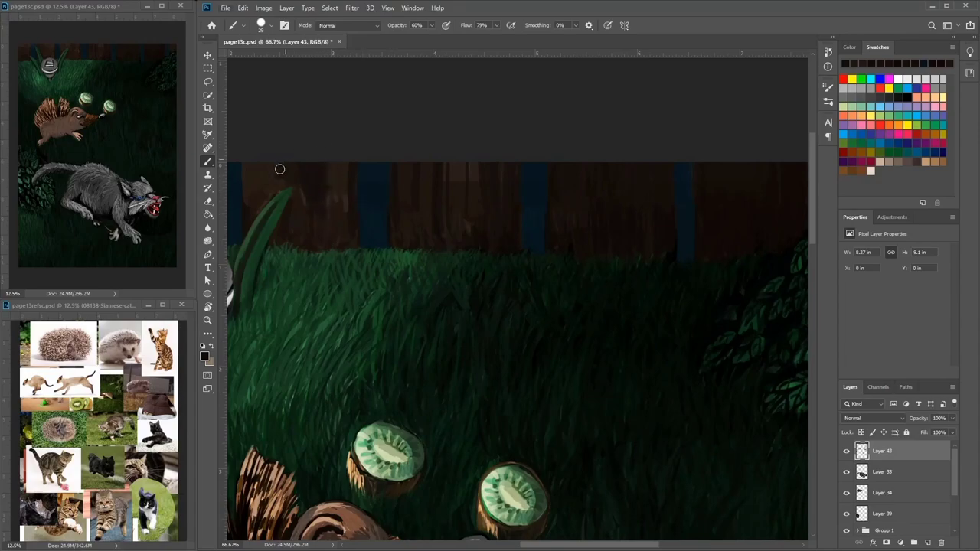
drag(400, 178, 501, 196)
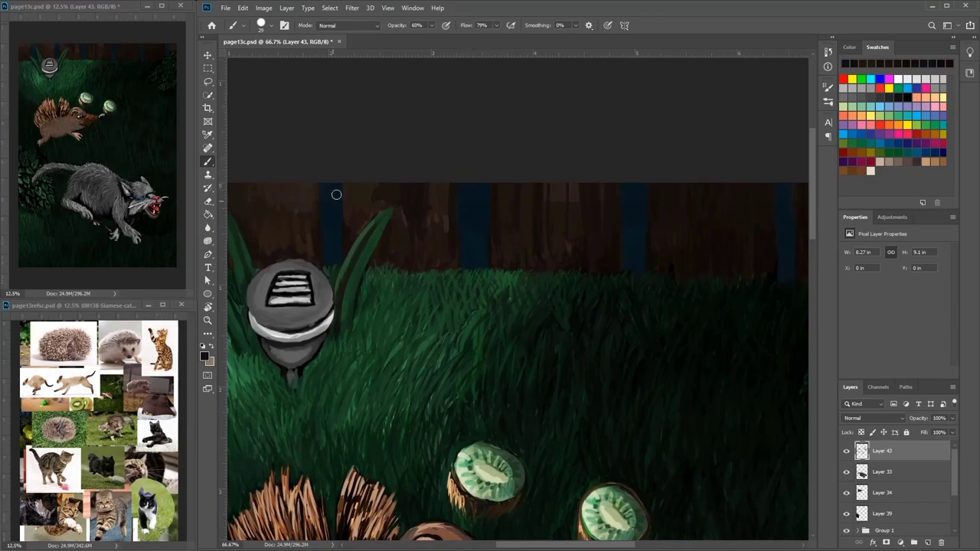
scroll(360, 186, left, 6)
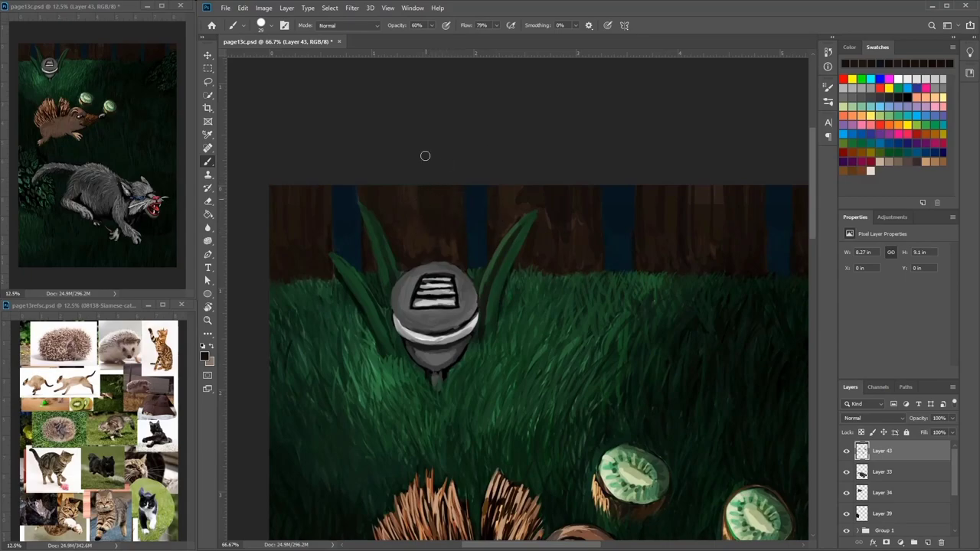
Step: Add sampled brown grain marks to the wide board right of the lamp and touch up the neighbouring blue gaps
drag(576, 254, 455, 165)
alt+click(597, 132)
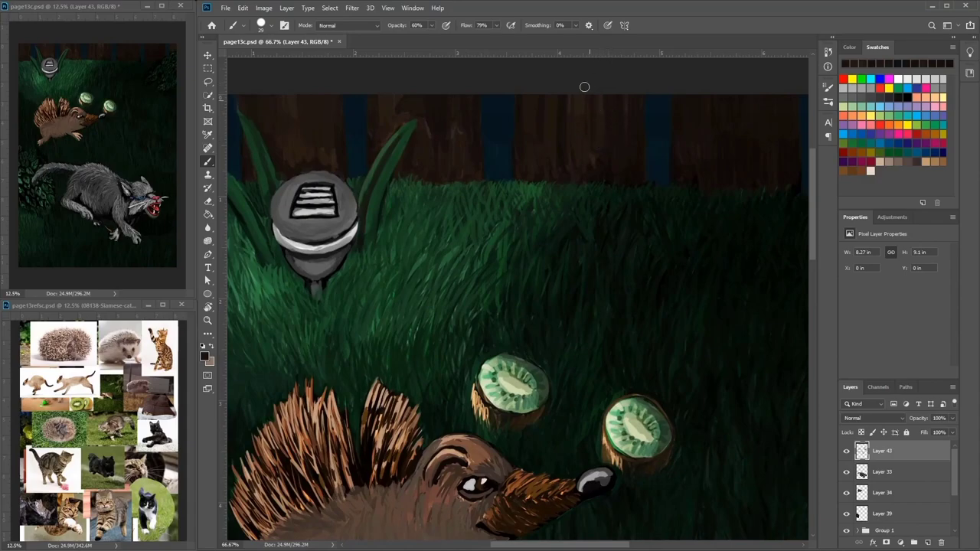
drag(654, 137, 610, 150)
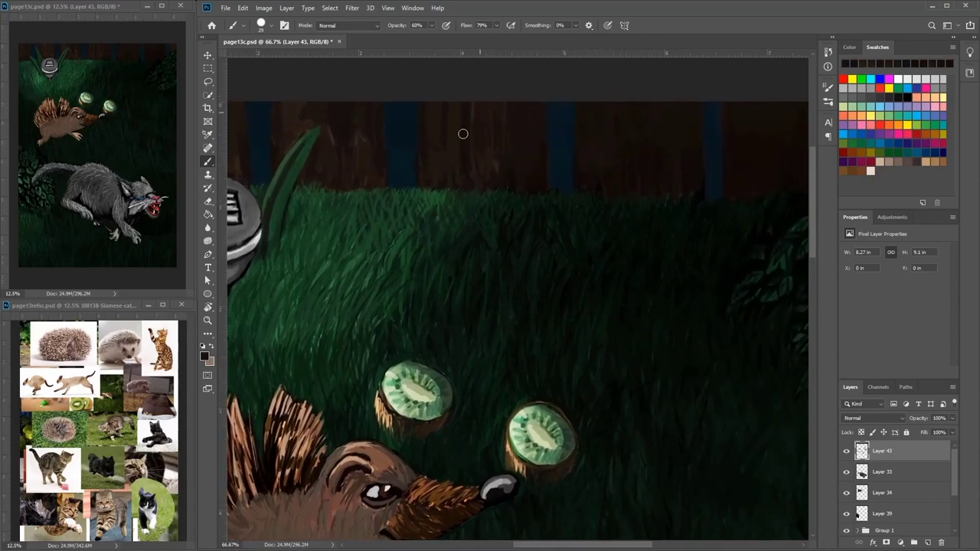
drag(467, 152, 548, 171)
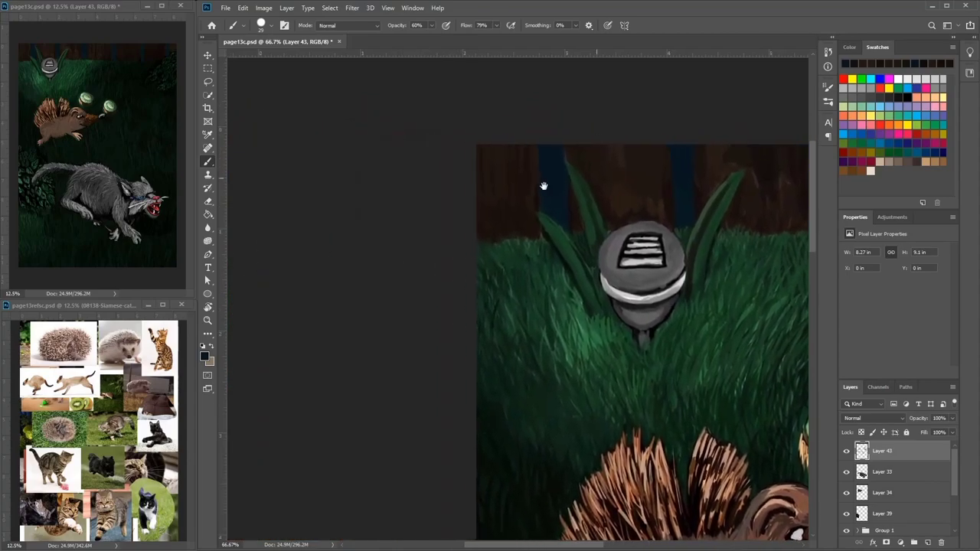
Step: Repaint the hedgehog's hind paw with a 15 px brush and the light brown sampled from the front paw
mouse_move(596, 204)
mouse_down()
mouse_move(547, 163)
mouse_move(523, 93)
mouse_up()
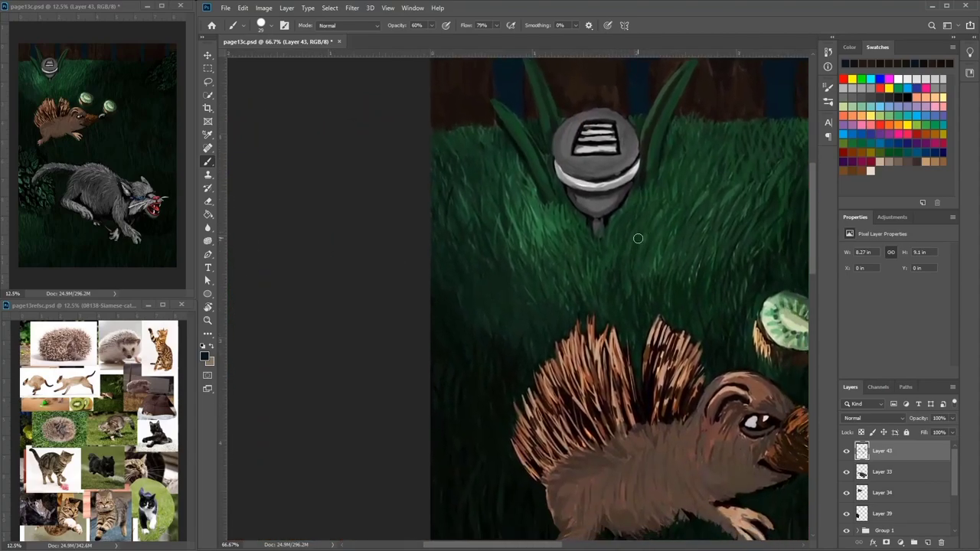
right_click(645, 244)
alt+click(504, 359)
drag(563, 345, 582, 150)
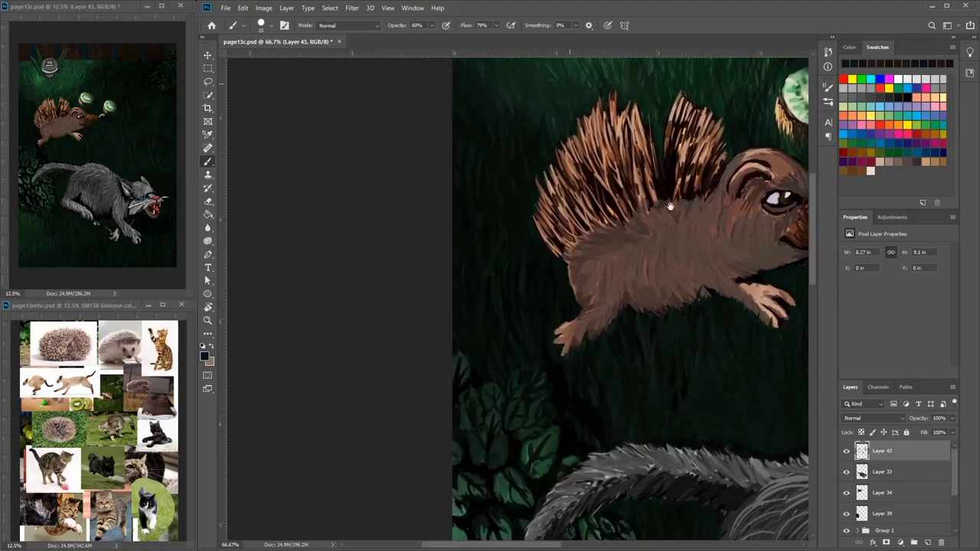
drag(669, 208, 617, 137)
mouse_move(637, 205)
mouse_down()
mouse_move(598, 146)
mouse_move(600, 168)
mouse_up()
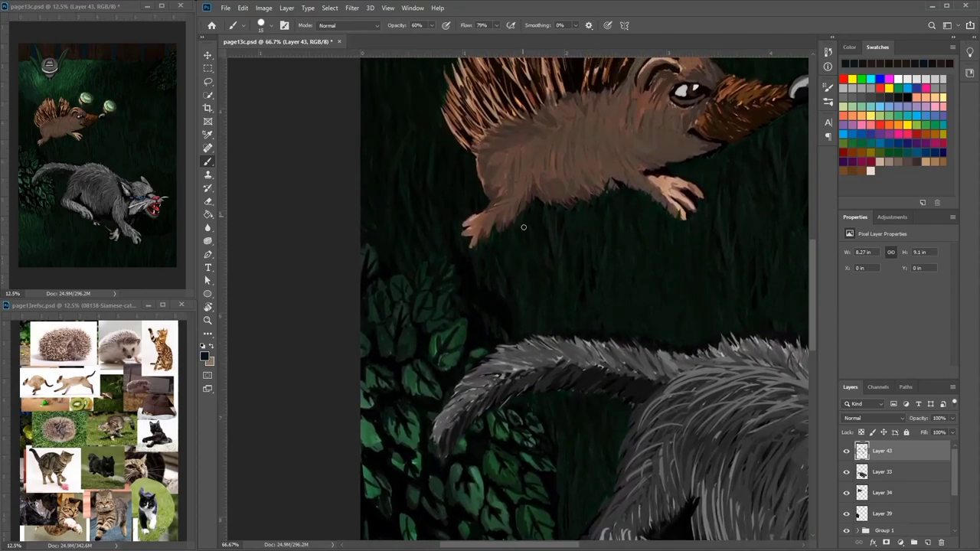
alt+click(678, 204)
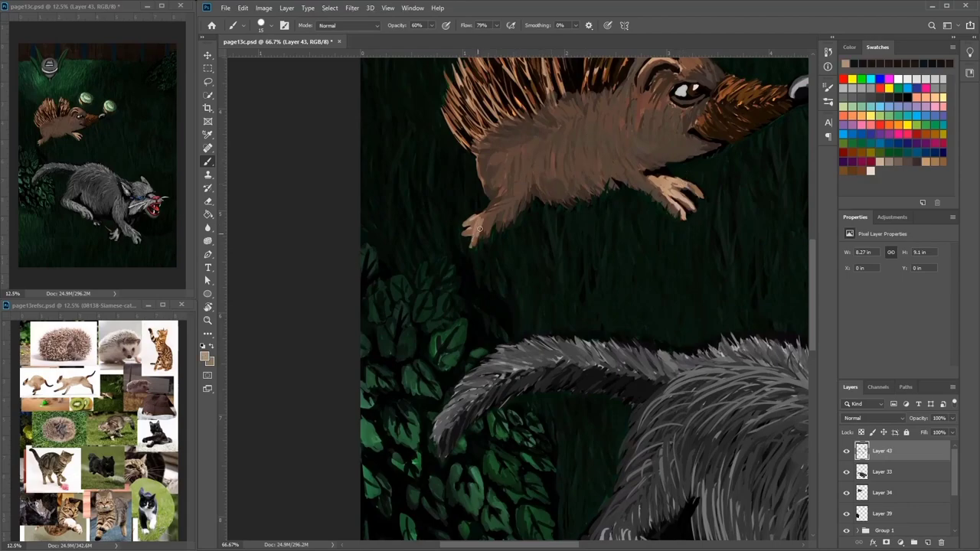
drag(486, 217, 480, 237)
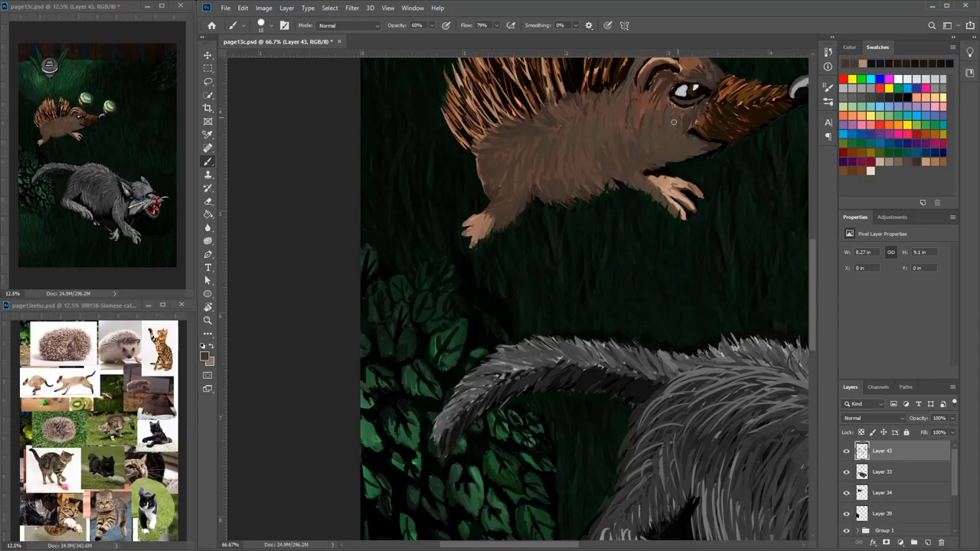
Step: Rework the hedgehog's ear and the fur between ear and eye with sampled browns and a brown swatch
drag(740, 148, 696, 191)
alt+click(631, 164)
mouse_move(638, 130)
mouse_down()
mouse_move(633, 120)
mouse_move(595, 124)
mouse_up()
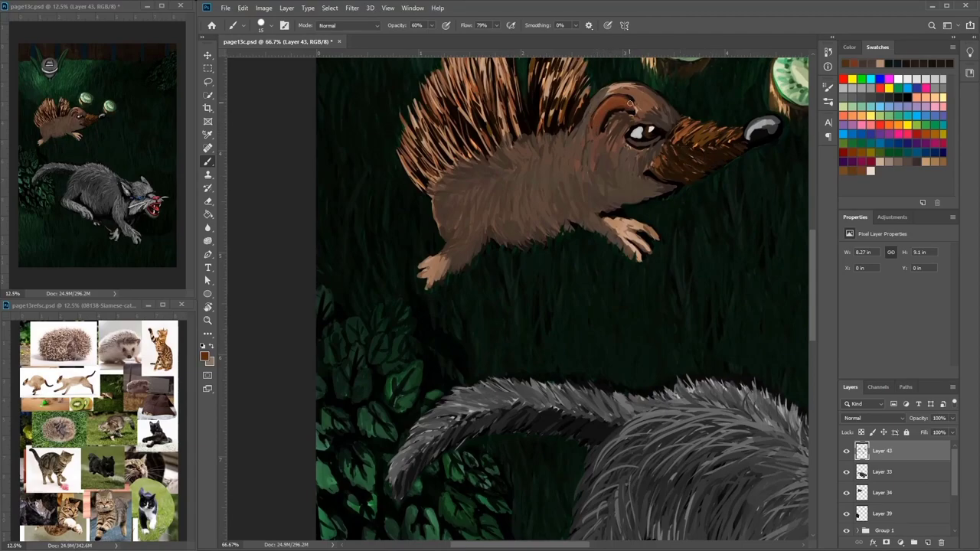
drag(721, 172, 606, 239)
click(852, 169)
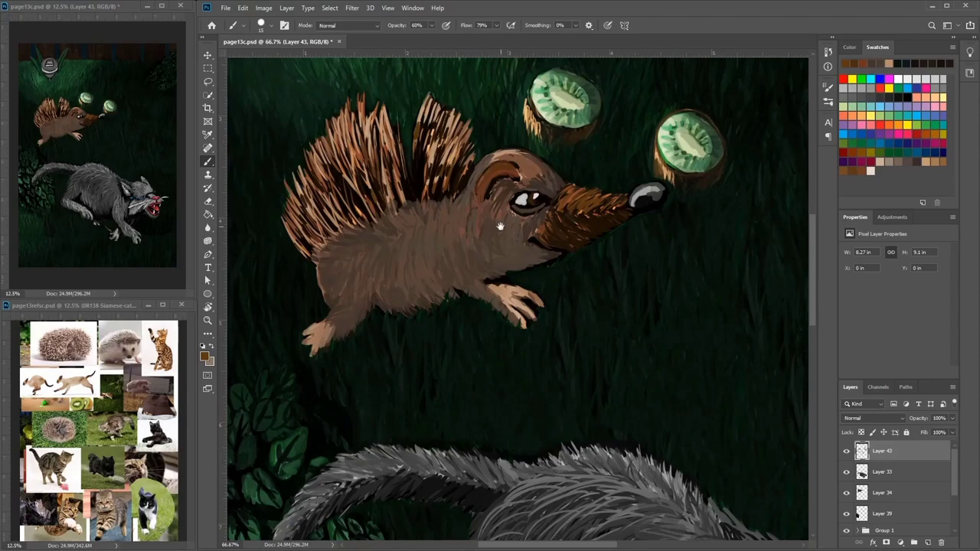
drag(500, 227, 530, 224)
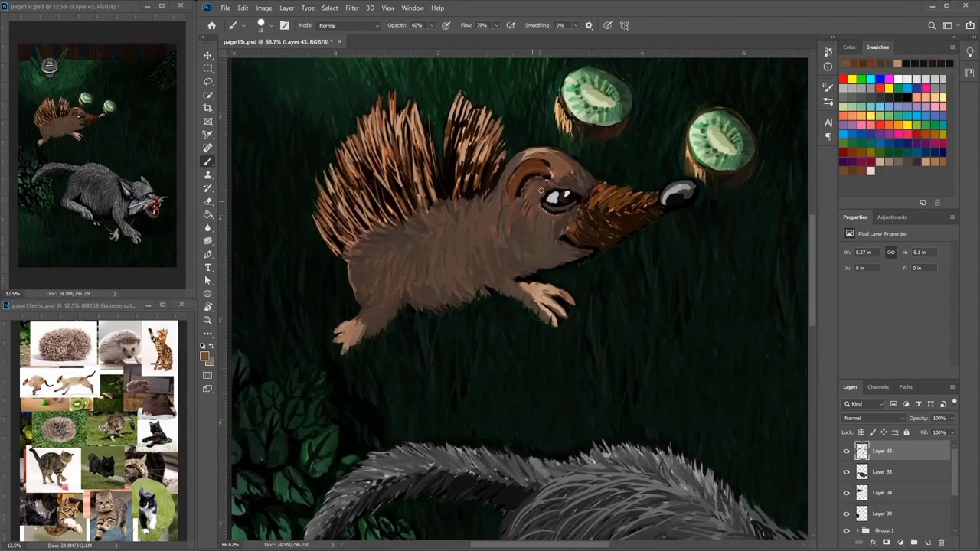
drag(541, 191, 553, 205)
Step: Fill out the hedgehog's chin and lower jaw with sampled dark and greyish browns
key(ctrl)
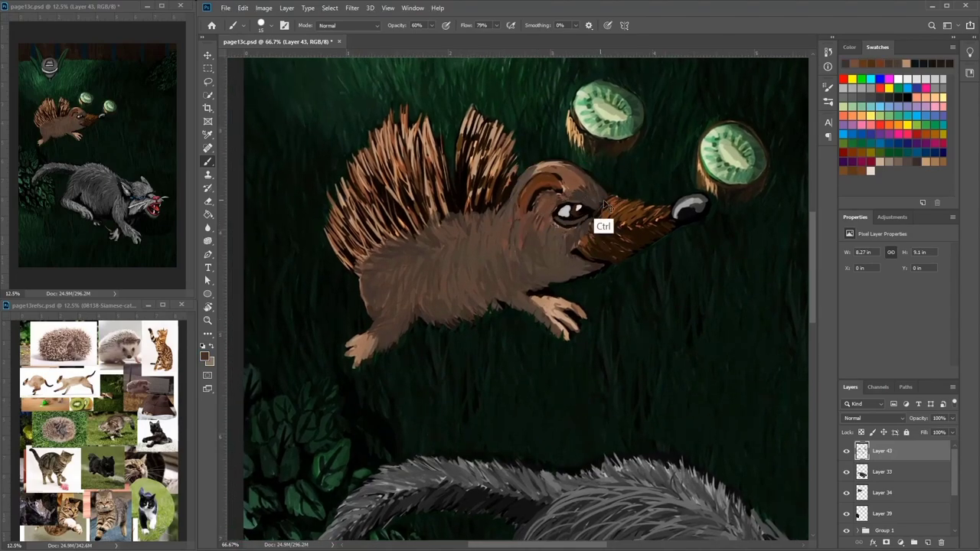
key(ctrl+plus)
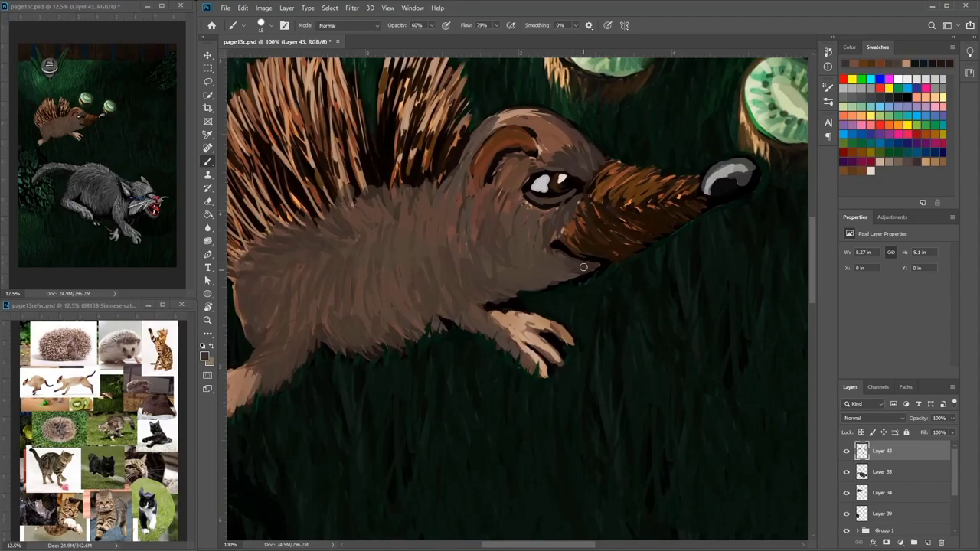
alt+click(601, 265)
mouse_move(586, 268)
mouse_down()
mouse_move(553, 278)
mouse_move(580, 274)
mouse_move(595, 257)
mouse_move(587, 273)
mouse_move(567, 274)
mouse_move(572, 263)
mouse_move(520, 287)
mouse_up()
alt+click(597, 260)
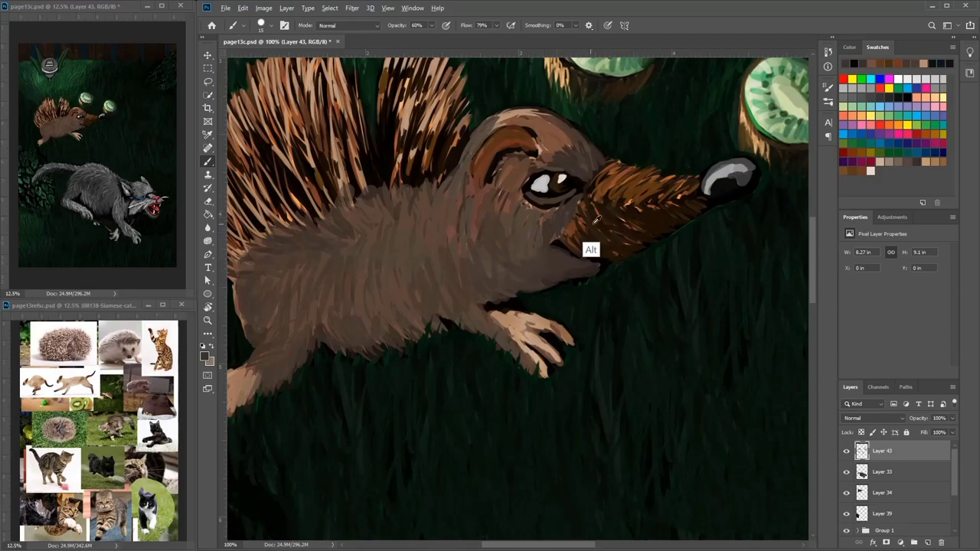
Step: Add darker fur strokes to the base and underside of the snout with sampled brown and Dark Warm Brown
alt+click(595, 224)
click(846, 169)
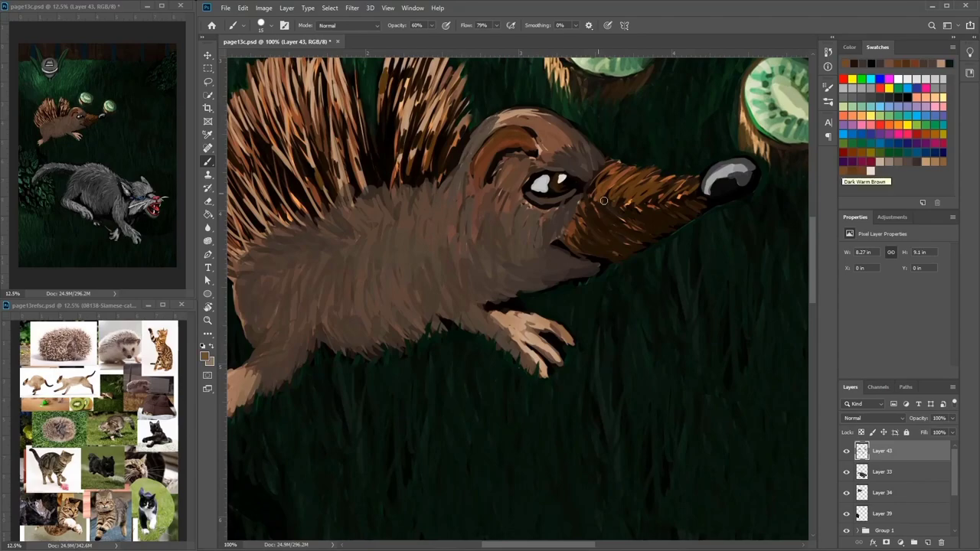
mouse_move(604, 201)
mouse_down()
mouse_move(631, 242)
mouse_move(677, 218)
mouse_move(643, 213)
mouse_move(683, 214)
mouse_up()
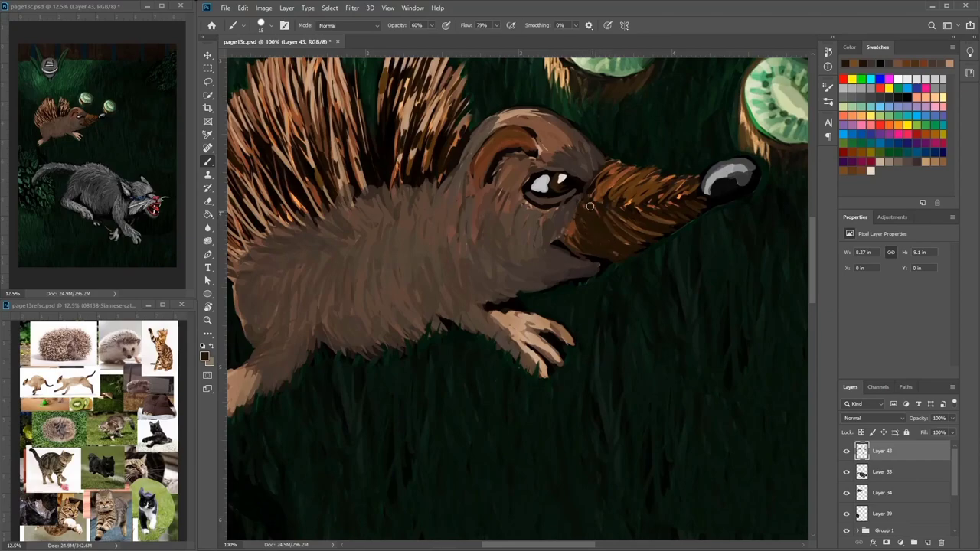
alt+click(571, 227)
mouse_move(580, 217)
mouse_down()
mouse_move(594, 253)
mouse_move(560, 224)
mouse_move(552, 237)
mouse_move(562, 233)
mouse_move(610, 259)
mouse_up()
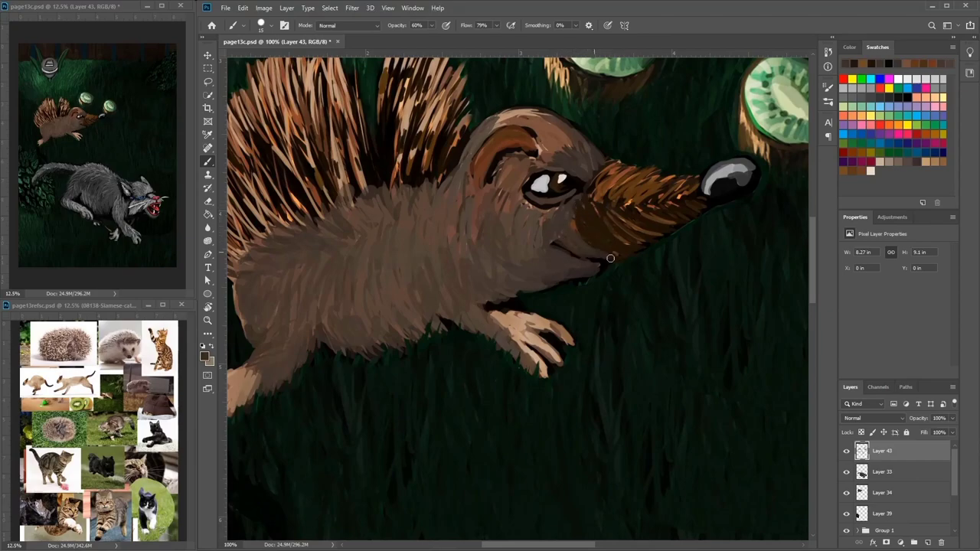
Step: Paint tan upper and lower lips along the hedgehog's mouth with a light brown swatch
click(925, 159)
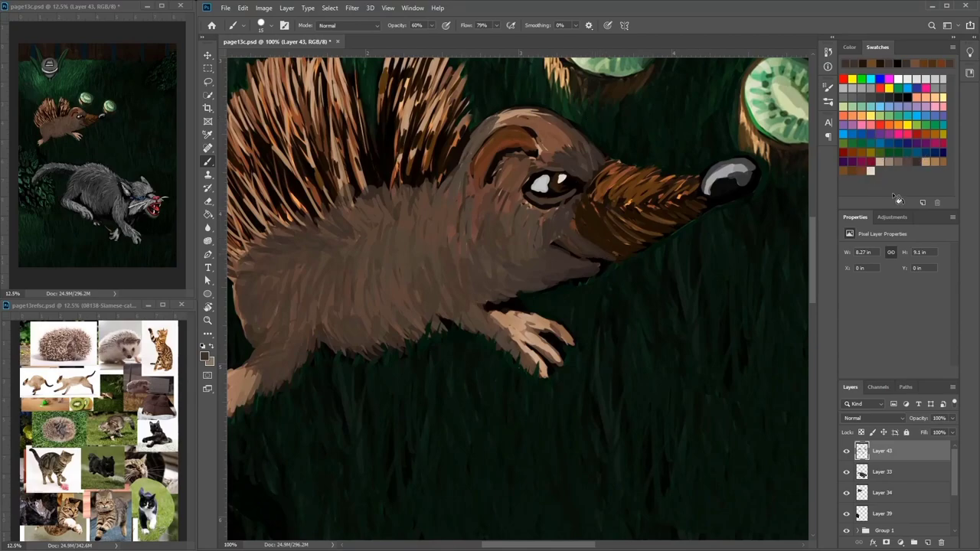
click(935, 161)
mouse_move(564, 245)
mouse_down()
mouse_move(604, 259)
mouse_move(554, 246)
mouse_move(603, 269)
mouse_up()
drag(602, 269, 560, 251)
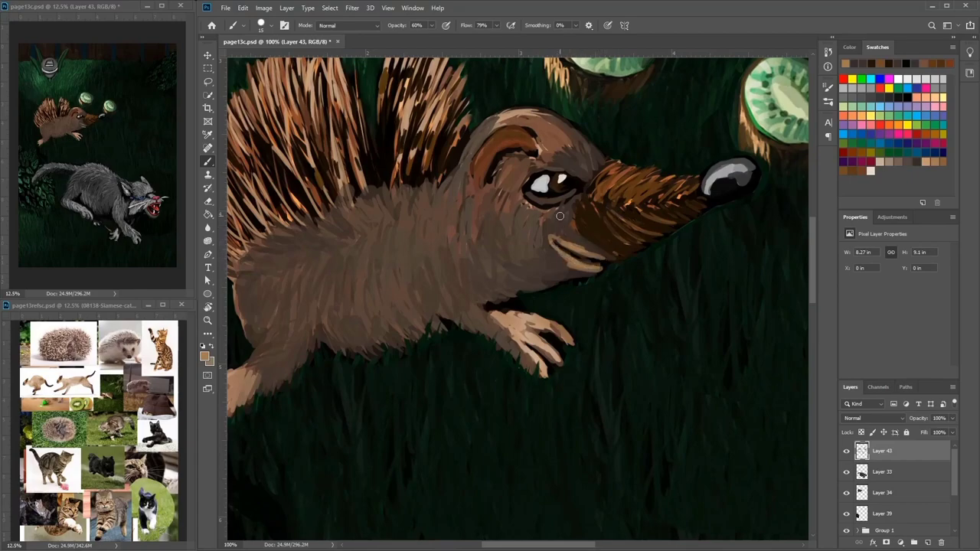
Step: Outline and separate the hedgehog's lips in black with a 10 px brush and tone them down with muted brown
click(914, 92)
right_click(603, 232)
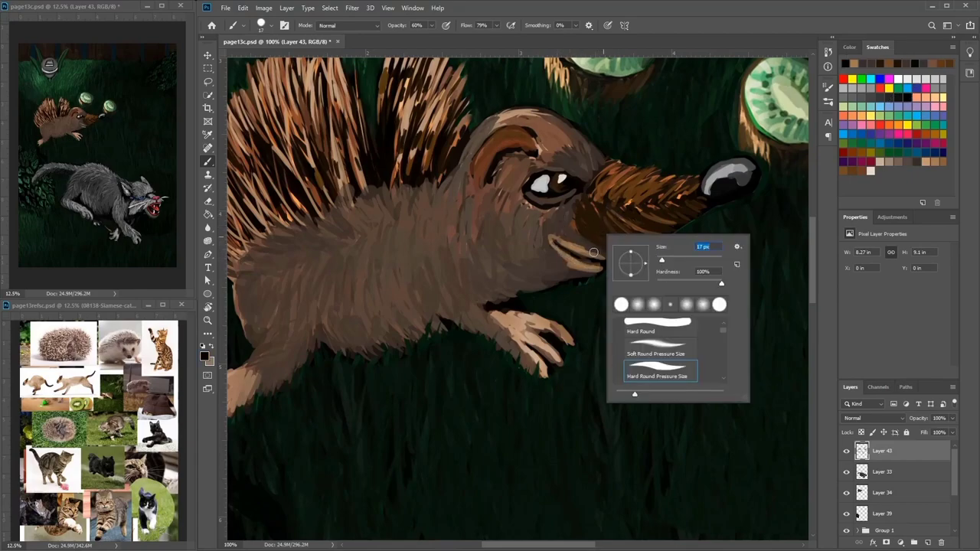
drag(663, 263, 660, 262)
mouse_move(592, 251)
mouse_down()
mouse_move(551, 236)
mouse_move(568, 265)
mouse_move(606, 268)
mouse_move(591, 257)
mouse_move(573, 261)
mouse_move(580, 266)
mouse_up()
click(900, 164)
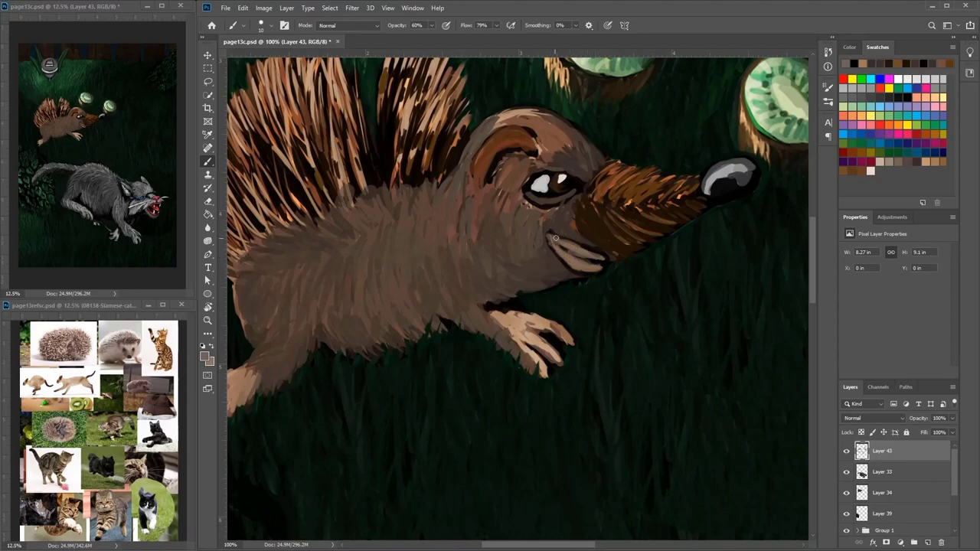
click(899, 153)
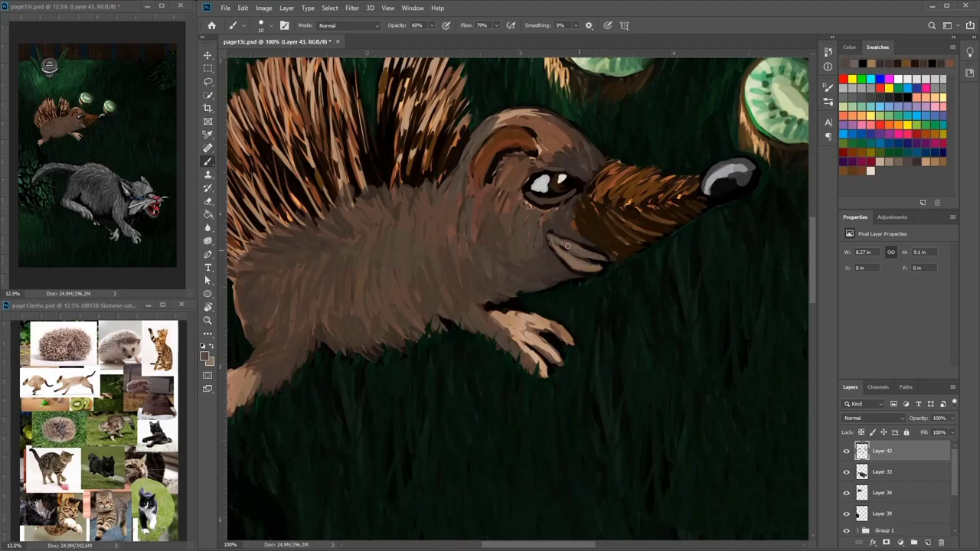
alt+click(581, 268)
drag(573, 253, 589, 261)
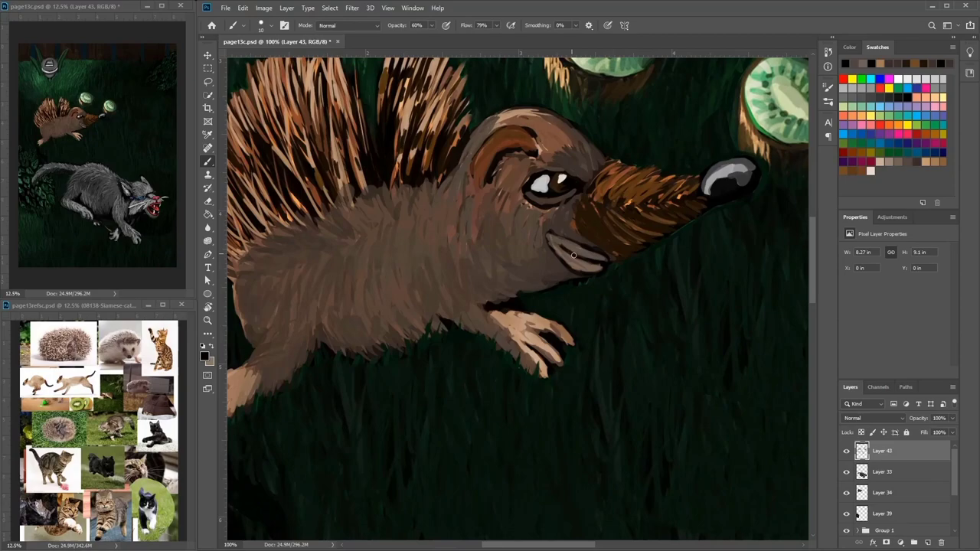
Step: Touch up the snout's base with sampled brown and paint a lighter greyish-brown patch on the cheek with a larger brush
alt+click(599, 217)
mouse_move(599, 217)
mouse_down()
mouse_move(575, 214)
mouse_move(579, 205)
mouse_move(607, 221)
mouse_up()
click(898, 161)
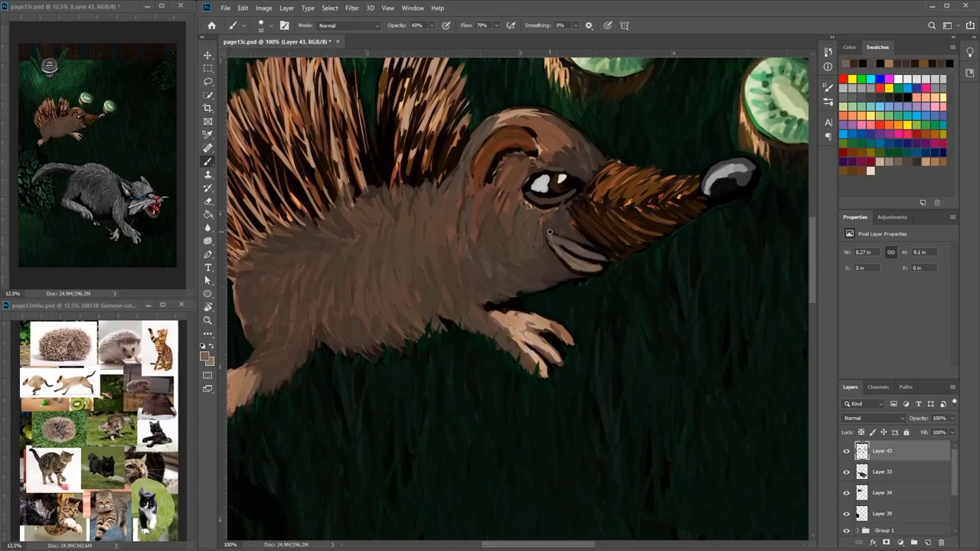
right_click(551, 231)
click(620, 261)
mouse_move(524, 257)
mouse_down()
mouse_move(536, 268)
mouse_move(495, 269)
mouse_move(509, 275)
mouse_up()
Step: Streak the hedgehog's belly and flank with dark and lighter fur strokes using a 14 px brush
drag(601, 235, 713, 347)
click(890, 101)
right_click(585, 274)
click(637, 301)
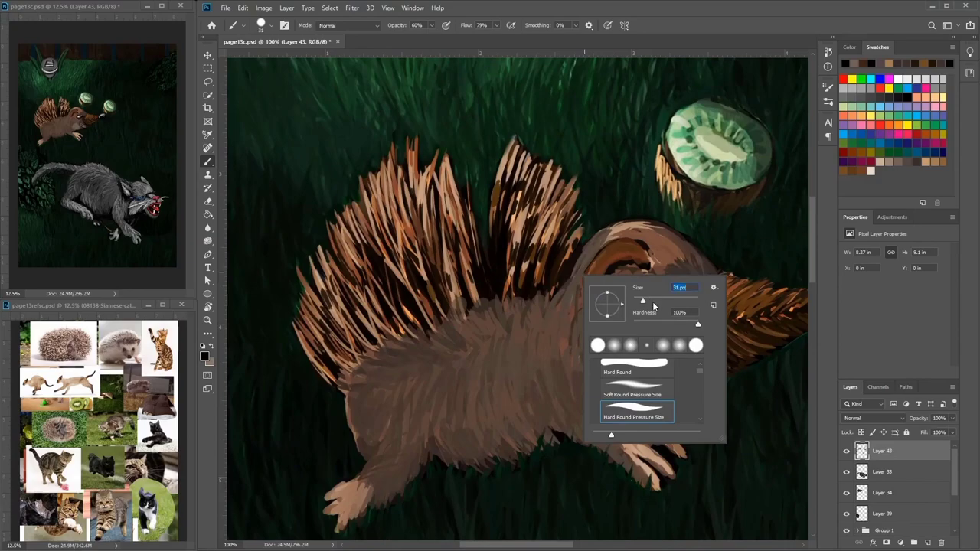
key(space)
click(540, 352)
click(575, 211)
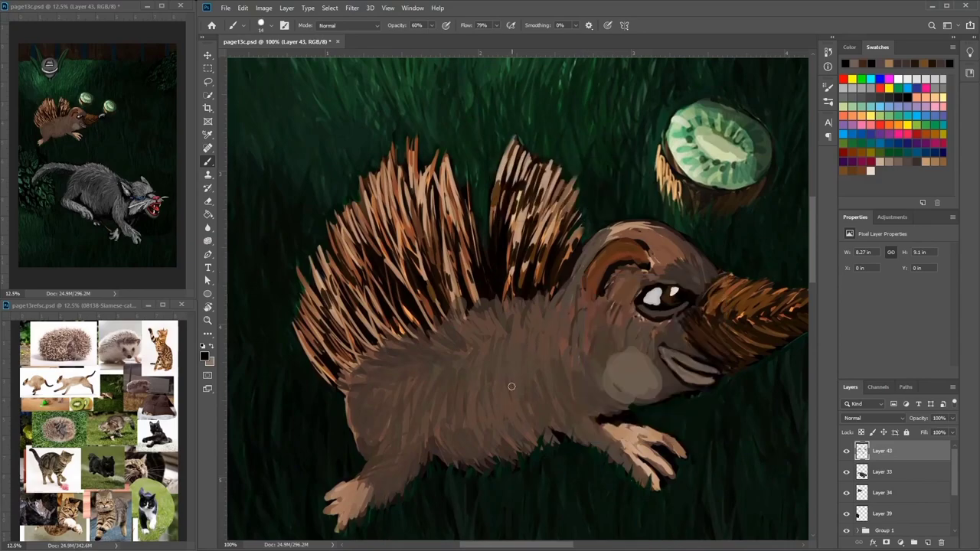
drag(508, 415, 537, 447)
mouse_move(499, 425)
mouse_down()
mouse_move(521, 453)
mouse_move(458, 464)
mouse_move(443, 438)
mouse_move(513, 421)
mouse_move(515, 444)
mouse_move(464, 459)
mouse_up()
mouse_move(472, 421)
mouse_down()
mouse_move(463, 448)
mouse_move(446, 456)
mouse_move(511, 407)
mouse_move(516, 416)
mouse_up()
drag(499, 381, 515, 419)
mouse_move(503, 350)
mouse_down()
mouse_move(525, 417)
mouse_move(534, 407)
mouse_up()
Step: Highlight the hedgehog's forehead with the light brown sampled near the front paw
click(909, 163)
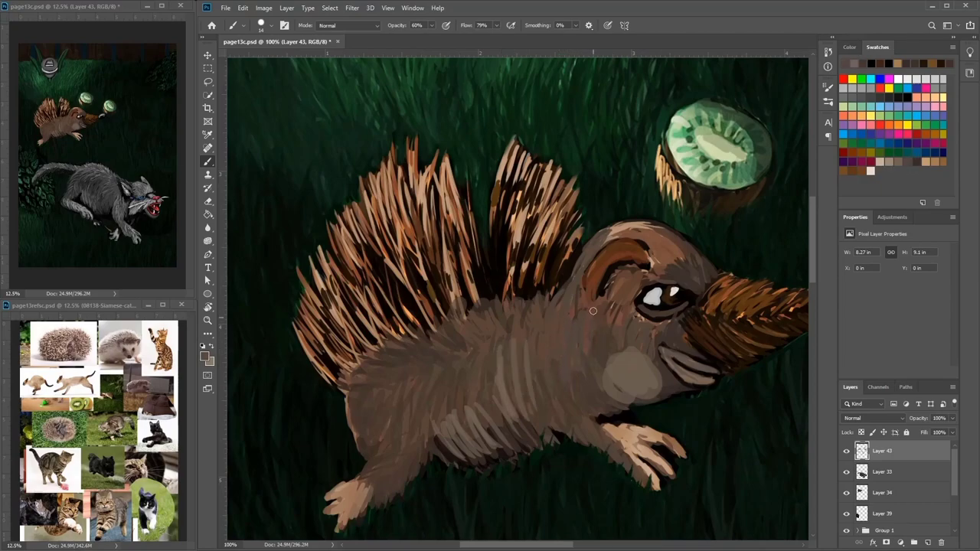
alt+click(624, 248)
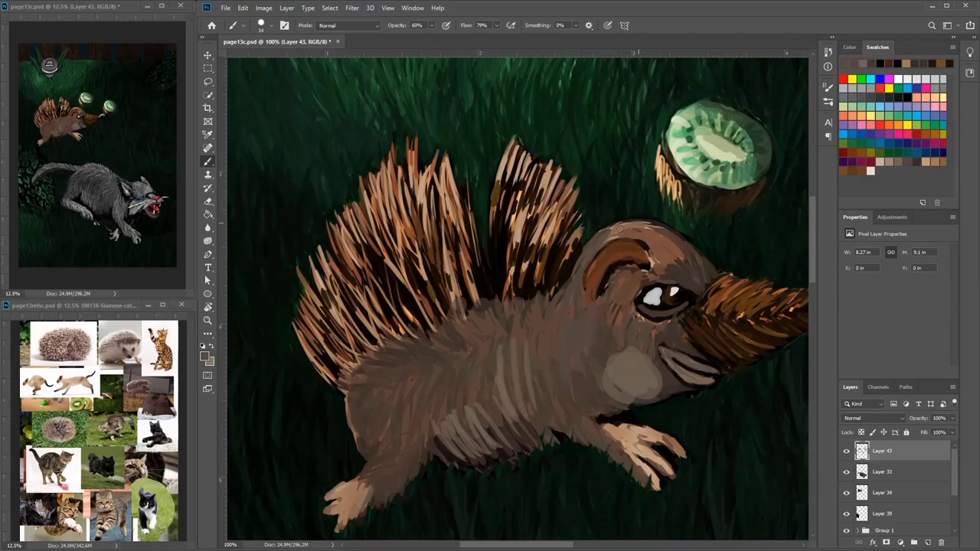
alt+click(658, 410)
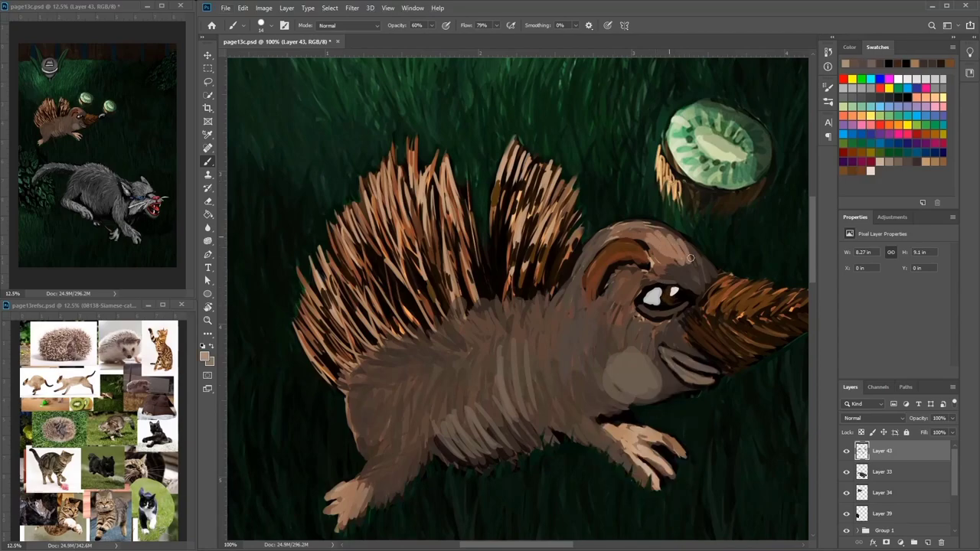
drag(691, 258, 630, 225)
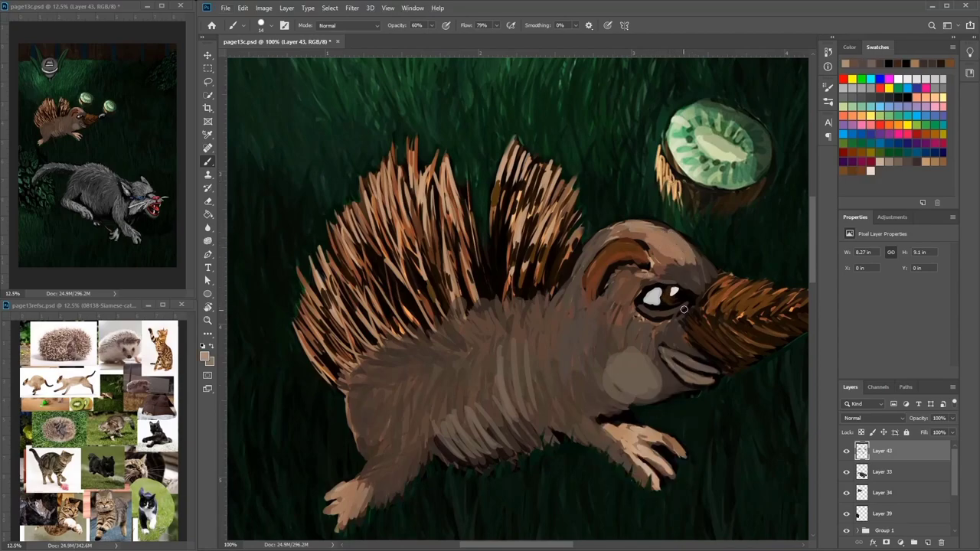
mouse_move(690, 268)
mouse_down()
mouse_move(659, 227)
mouse_move(678, 227)
mouse_move(673, 267)
mouse_up()
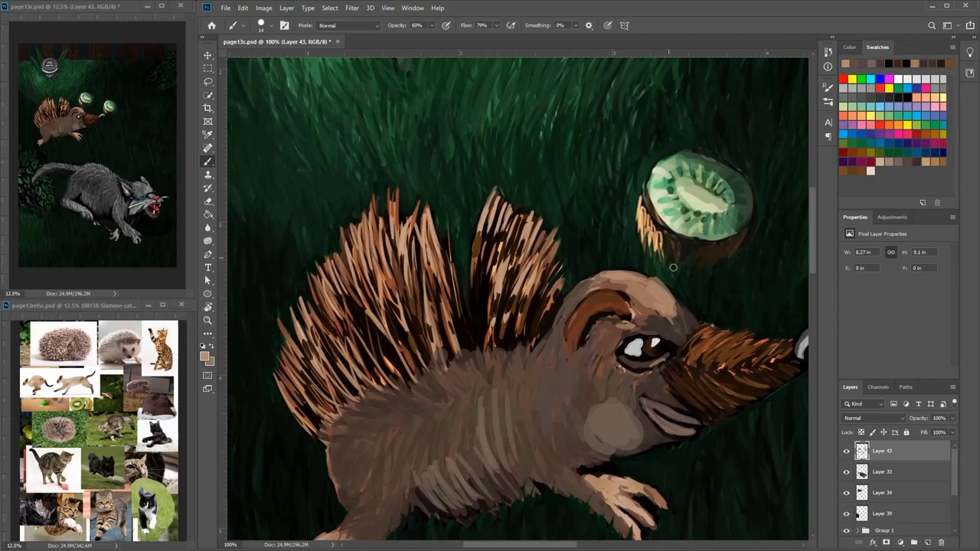
drag(692, 331, 661, 143)
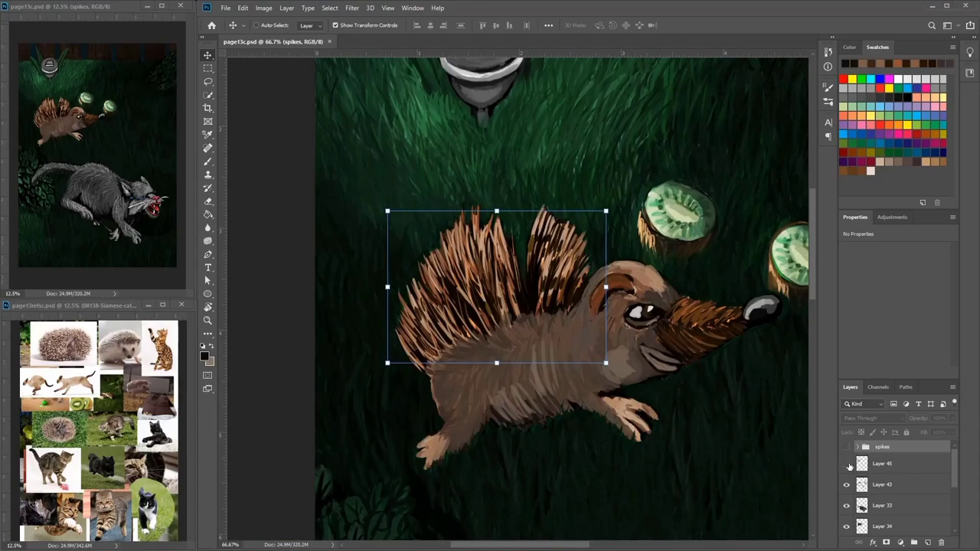
Step: Show Layer 45 and the spikes group, and add a new layer directly beneath the spikes group for brush work
click(847, 464)
click(846, 448)
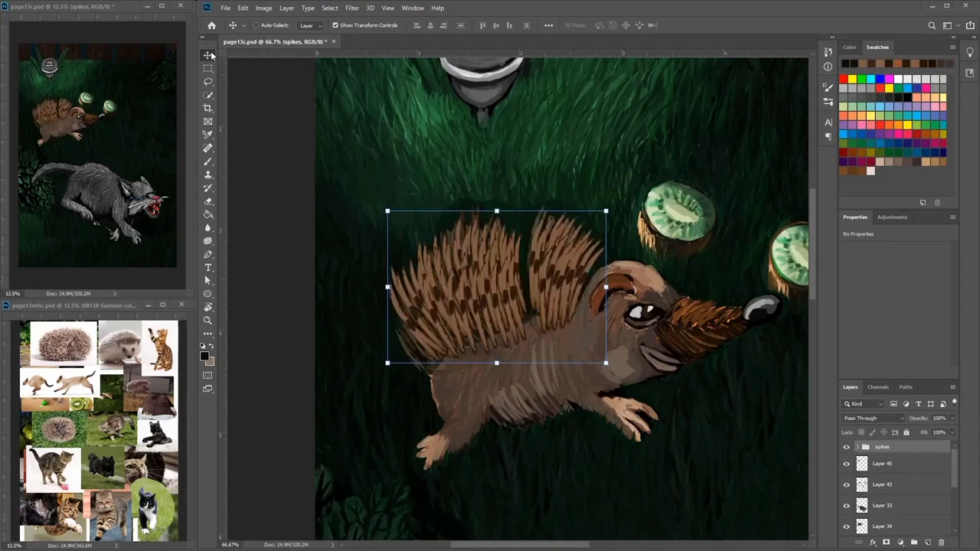
click(928, 542)
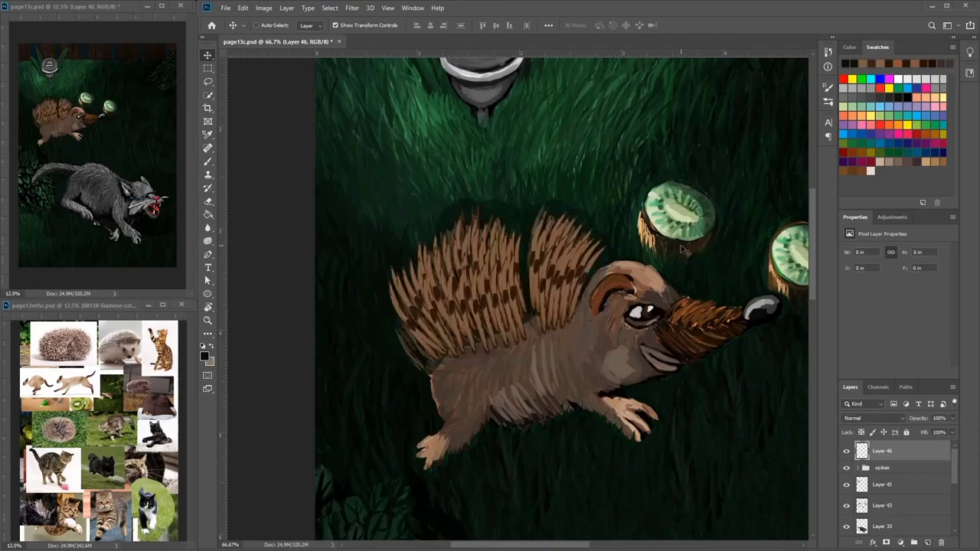
click(902, 96)
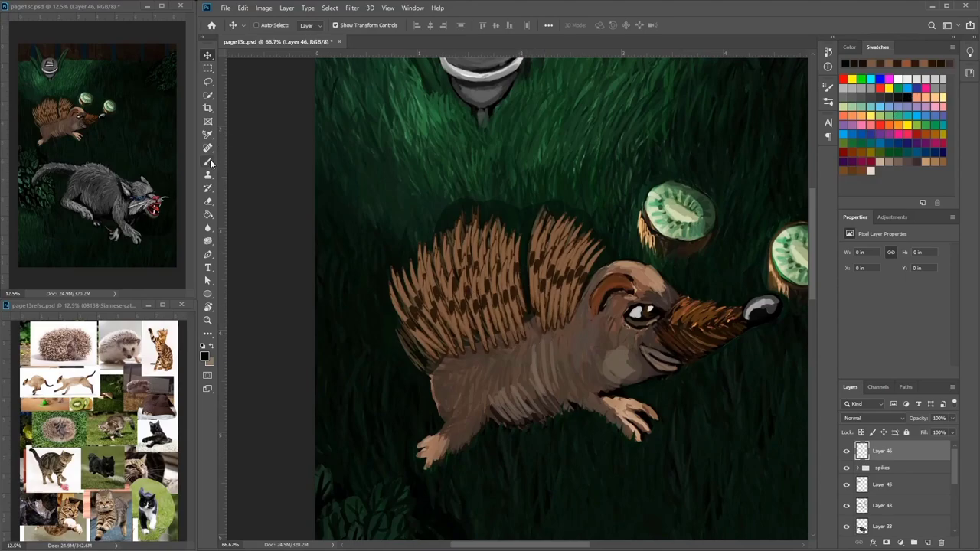
click(207, 161)
right_click(536, 320)
click(888, 457)
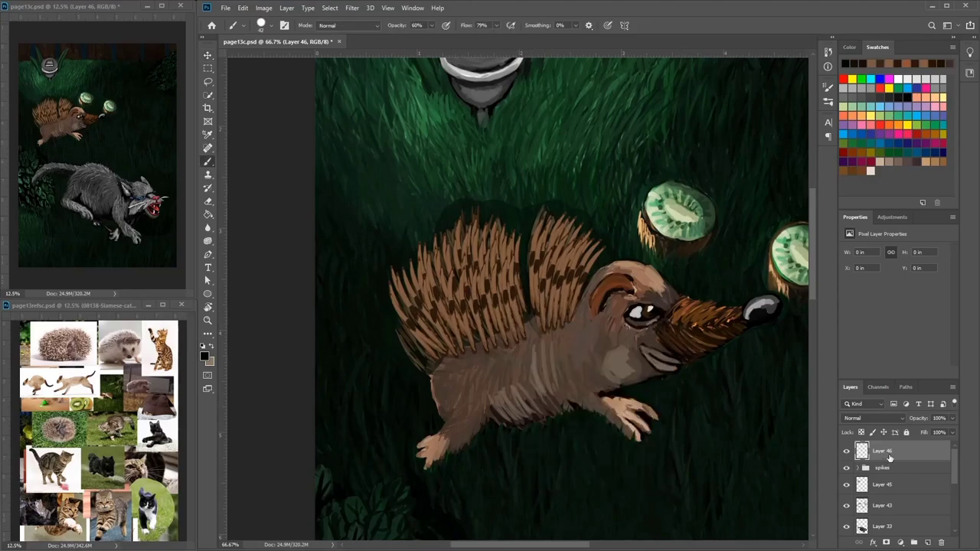
drag(888, 457, 885, 474)
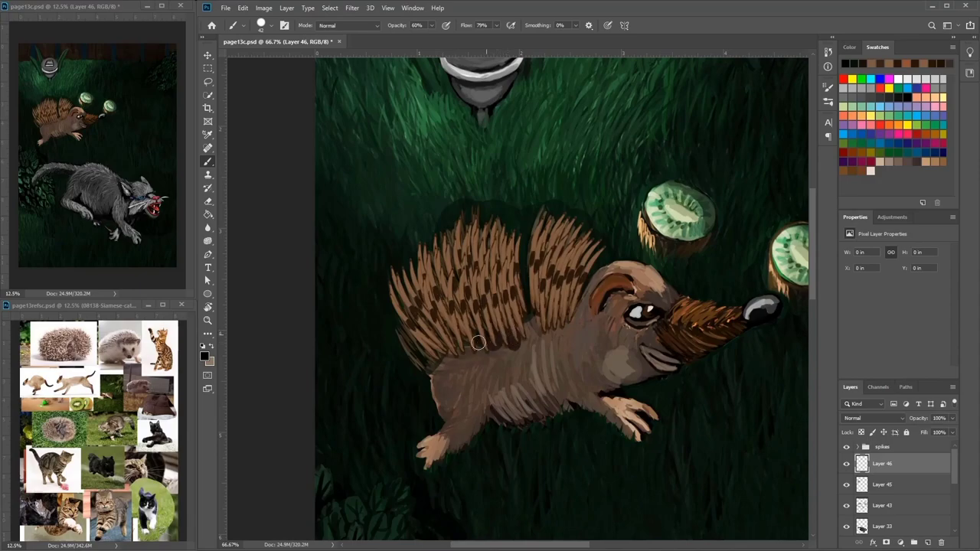
Step: Shade the hedgehog's back along the lower edge of the spikes with a 42 px brush in black and sampled dark browns
mouse_move(477, 343)
mouse_down()
mouse_move(485, 346)
mouse_move(435, 357)
mouse_move(446, 381)
mouse_move(454, 358)
mouse_move(442, 369)
mouse_move(452, 375)
mouse_move(437, 376)
mouse_move(500, 348)
mouse_move(518, 352)
mouse_move(539, 327)
mouse_move(546, 336)
mouse_move(571, 330)
mouse_move(481, 346)
mouse_move(487, 341)
mouse_up()
alt+click(466, 363)
alt+click(460, 364)
alt+click(466, 378)
alt+click(454, 366)
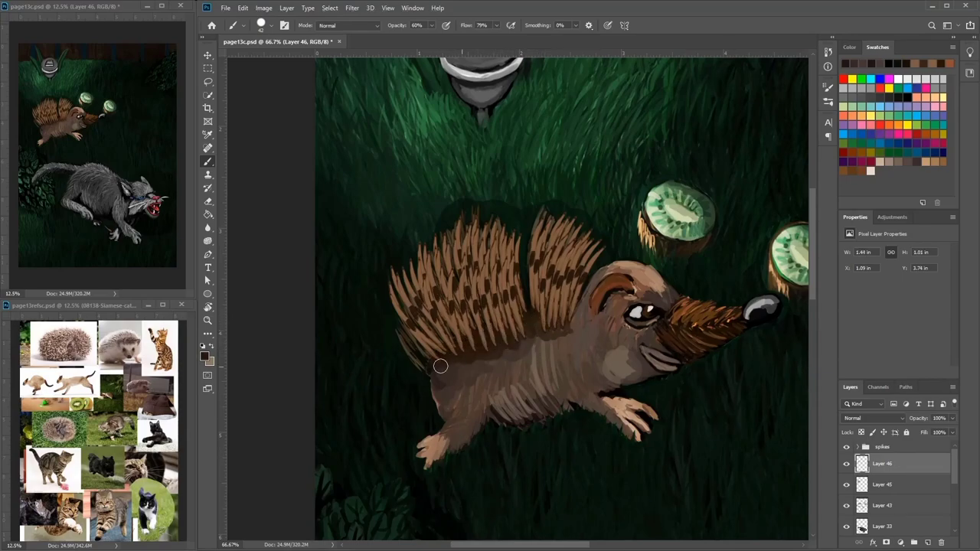
Step: Blend the back fur beneath the front spikes with sampled brown, and reduce the brush to 29 px
alt+click(587, 264)
drag(548, 336, 564, 335)
right_click(557, 293)
key(Escape)
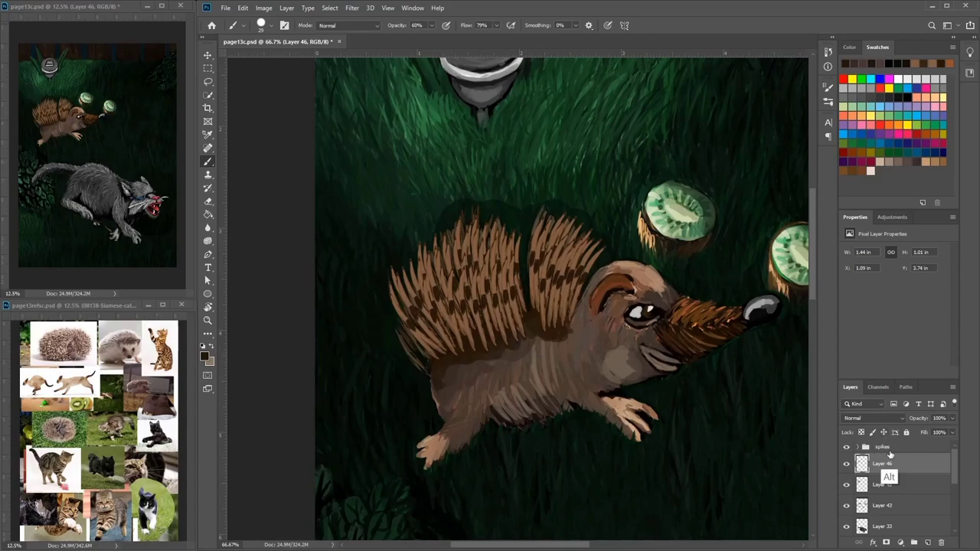
Step: Add a new layer above the spikes group and paint out the stray dark spikes at the hedgehog's rear with sampled background greens
click(888, 447)
alt+click(422, 380)
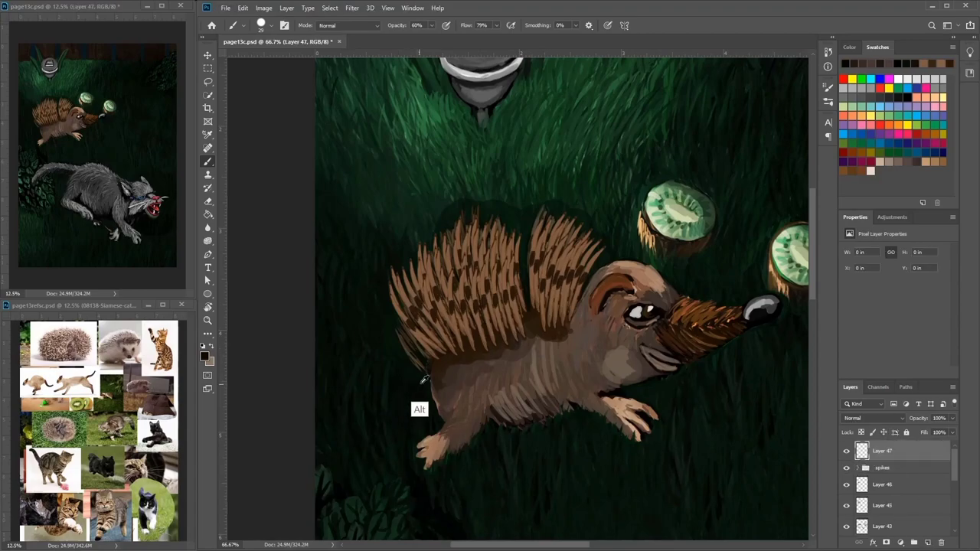
mouse_move(404, 358)
mouse_down()
mouse_move(410, 349)
mouse_move(419, 371)
mouse_move(416, 345)
mouse_move(426, 360)
mouse_move(403, 342)
mouse_move(406, 328)
mouse_up()
key(alt)
alt+click(396, 229)
drag(391, 232, 383, 284)
alt+click(386, 280)
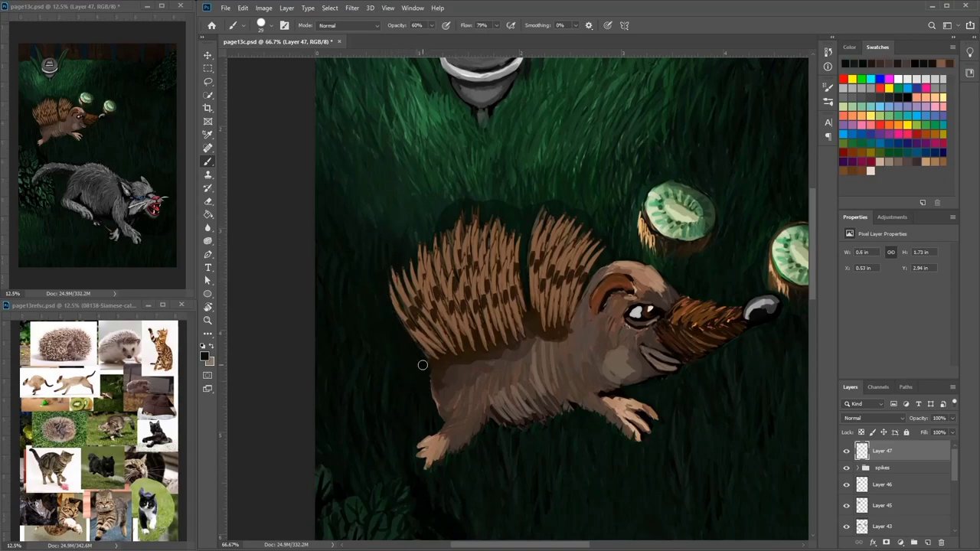
Step: Clean up the hedgehog's outline from the rump along the underside to the head with dark background color
mouse_move(409, 339)
mouse_down()
mouse_move(424, 361)
mouse_move(428, 404)
mouse_up()
drag(543, 448, 563, 423)
drag(713, 266, 585, 268)
drag(529, 207, 526, 232)
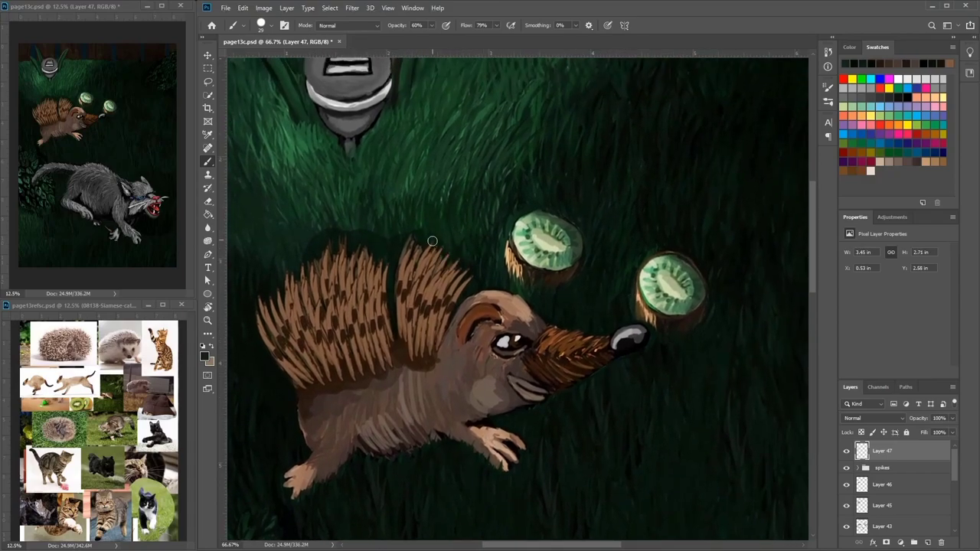
Step: On Layer 46, paint dark green grass behind the spike tips to cover the dark halo above the hedgehog's back
click(888, 488)
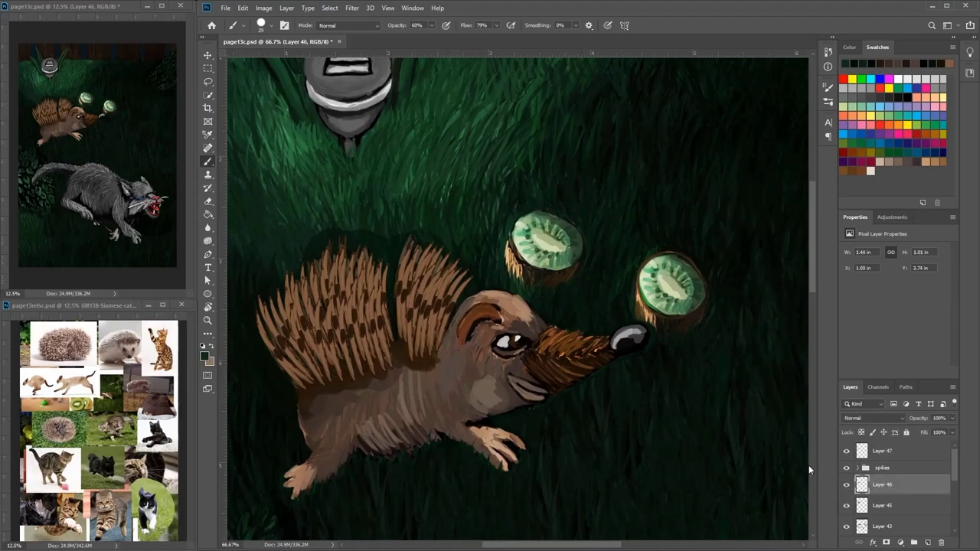
mouse_move(456, 262)
mouse_down()
mouse_move(428, 222)
mouse_move(416, 251)
mouse_move(406, 222)
mouse_move(401, 267)
mouse_move(421, 227)
mouse_move(432, 258)
mouse_move(423, 223)
mouse_move(408, 268)
mouse_move(365, 259)
mouse_move(370, 251)
mouse_move(367, 266)
mouse_move(345, 241)
mouse_move(342, 270)
mouse_move(321, 220)
mouse_move(322, 281)
mouse_up()
drag(288, 249, 303, 286)
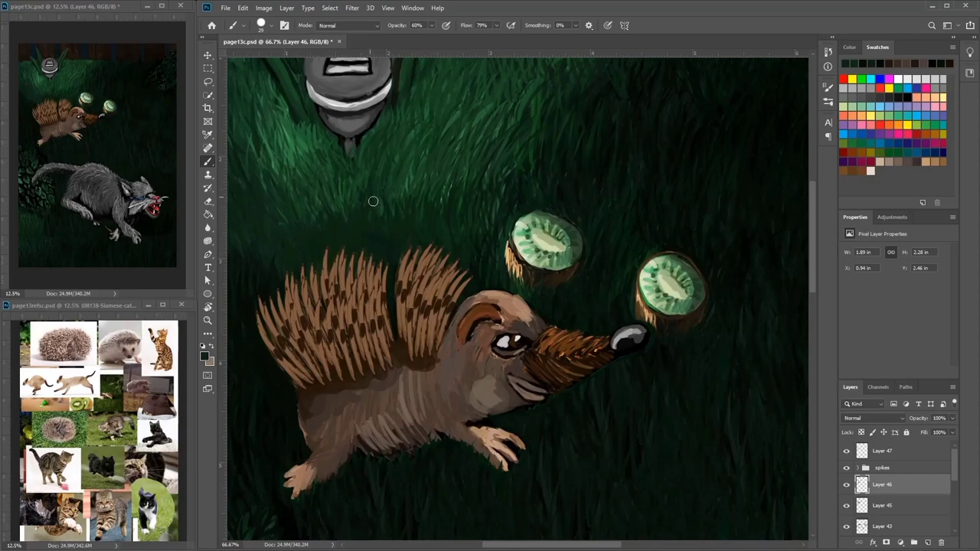
drag(430, 148, 466, 120)
drag(357, 234, 408, 238)
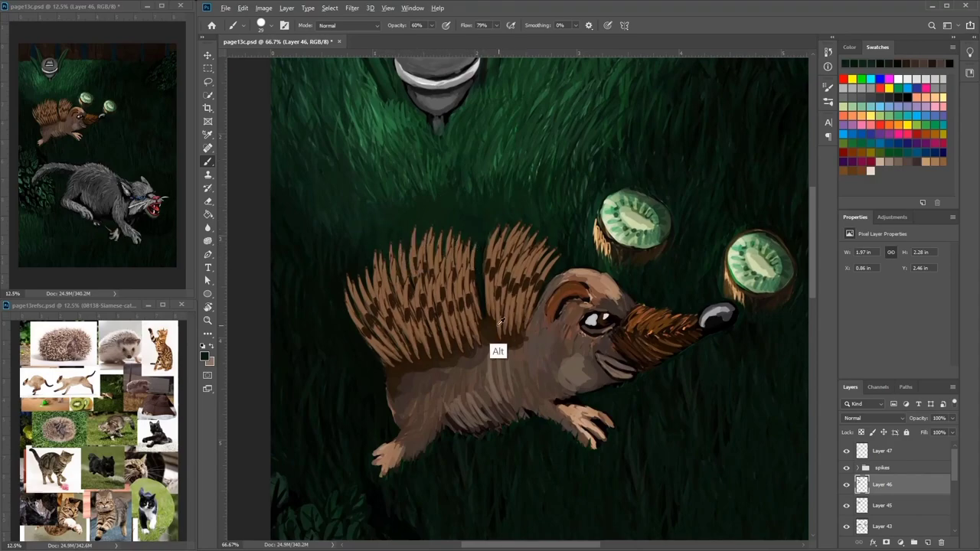
Step: Fill the gaps between the upper tips of the rear spikes with sampled browns using a 20 px brush
right_click(448, 270)
key(Return)
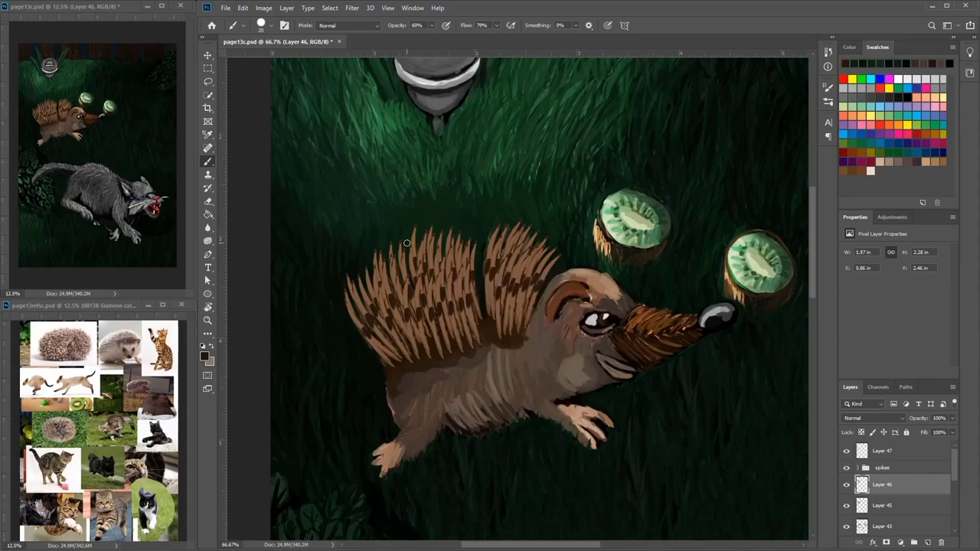
key(ctrl+plus)
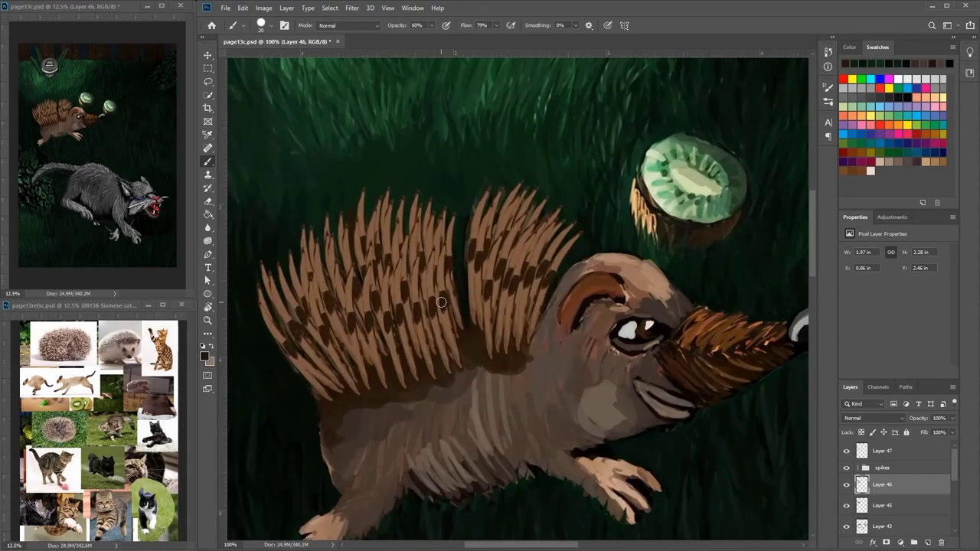
alt+click(361, 234)
alt+click(352, 256)
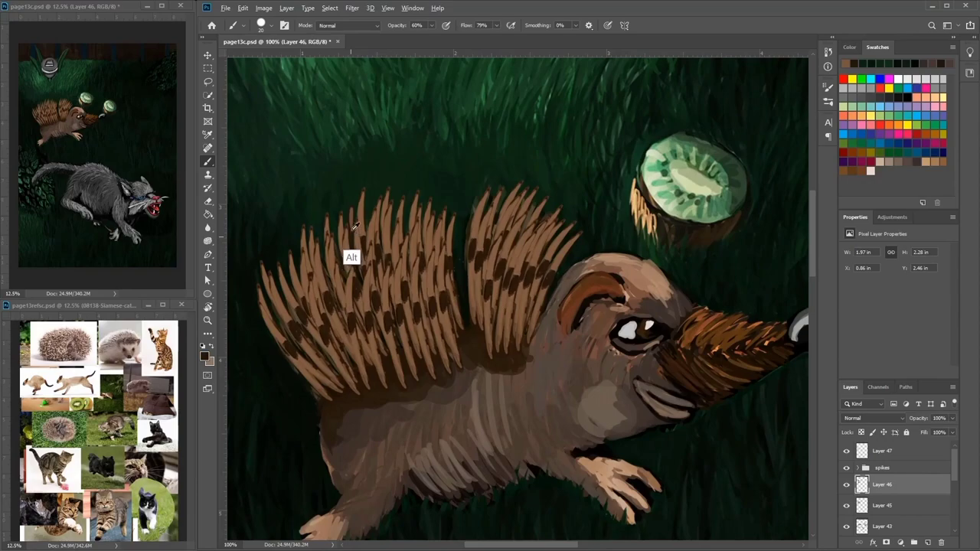
alt+click(369, 225)
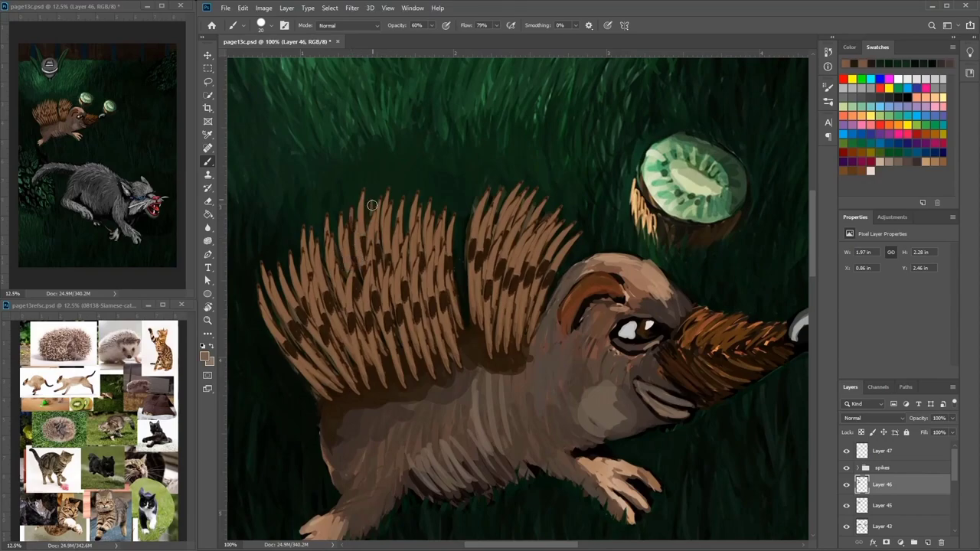
alt+click(370, 232)
alt+click(358, 210)
alt+click(373, 209)
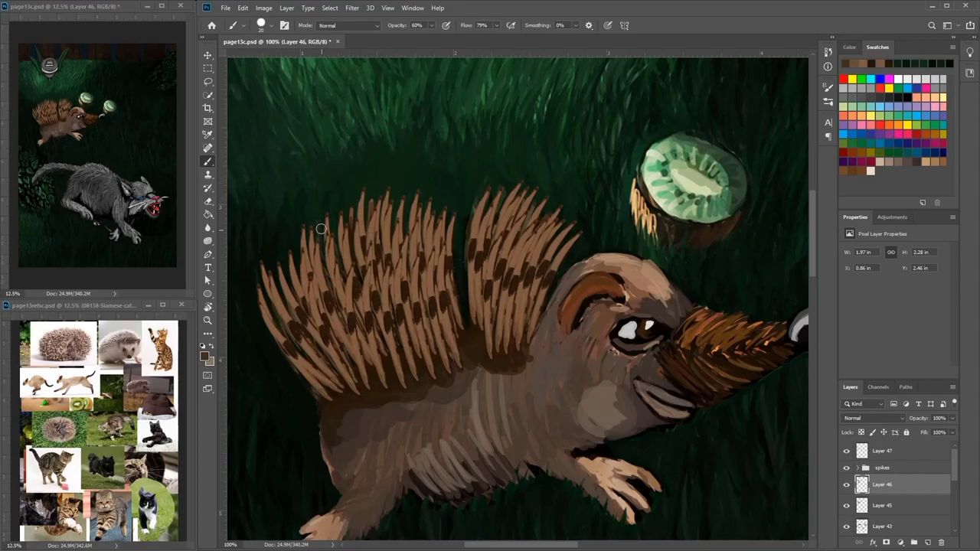
Step: Extend the dark brown fill between the spikes to the hedgehog's rear edge and sample the dark background green
alt+click(350, 247)
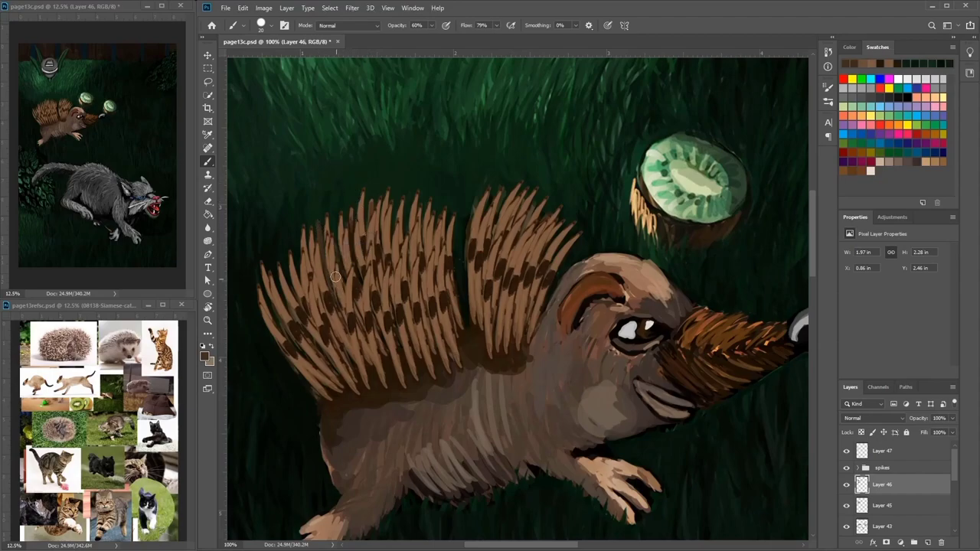
alt+click(290, 270)
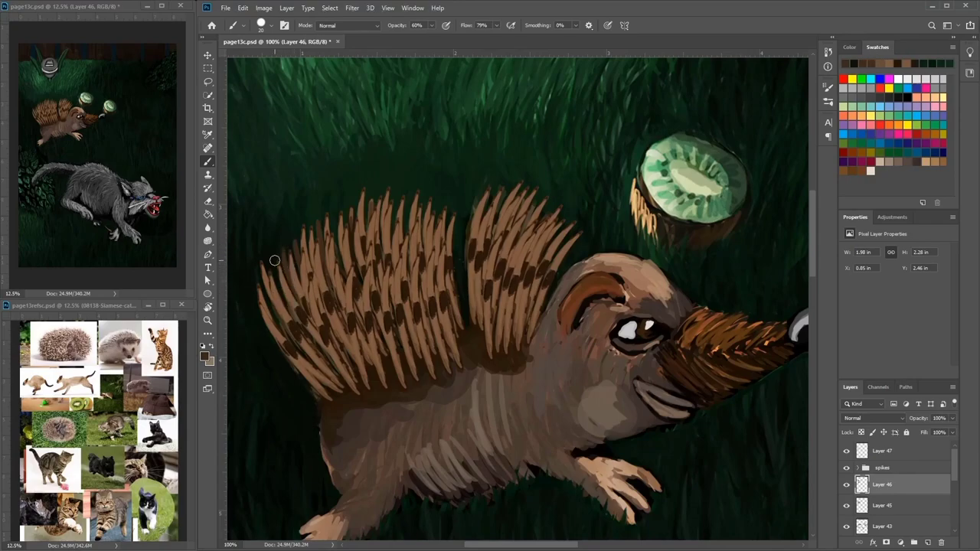
drag(274, 260, 297, 315)
alt+click(295, 304)
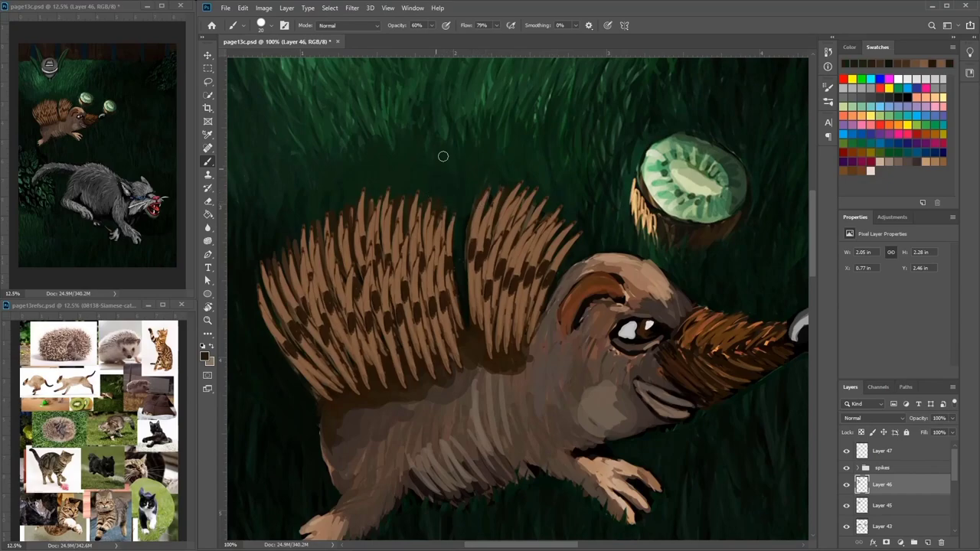
alt+click(325, 202)
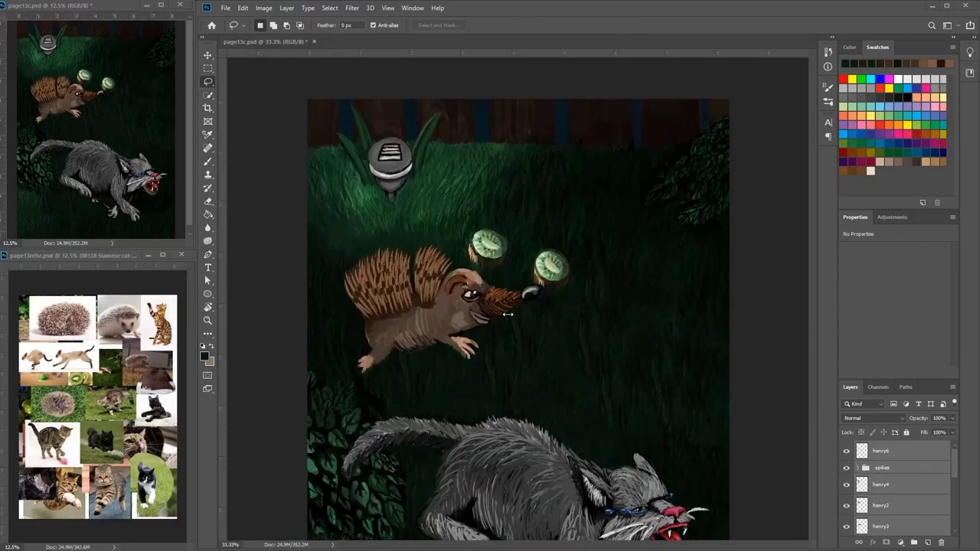
Step: Scale up the selected hedgehog layers, including the spikes group, slightly toward the kiwi slices
click(464, 304)
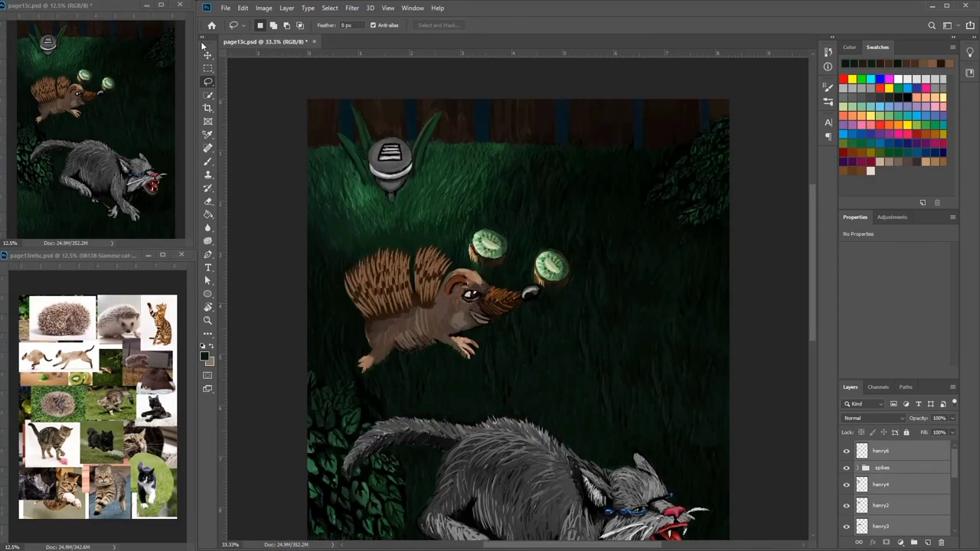
key(v)
key(ctrl)
drag(543, 225, 556, 215)
drag(505, 320, 504, 328)
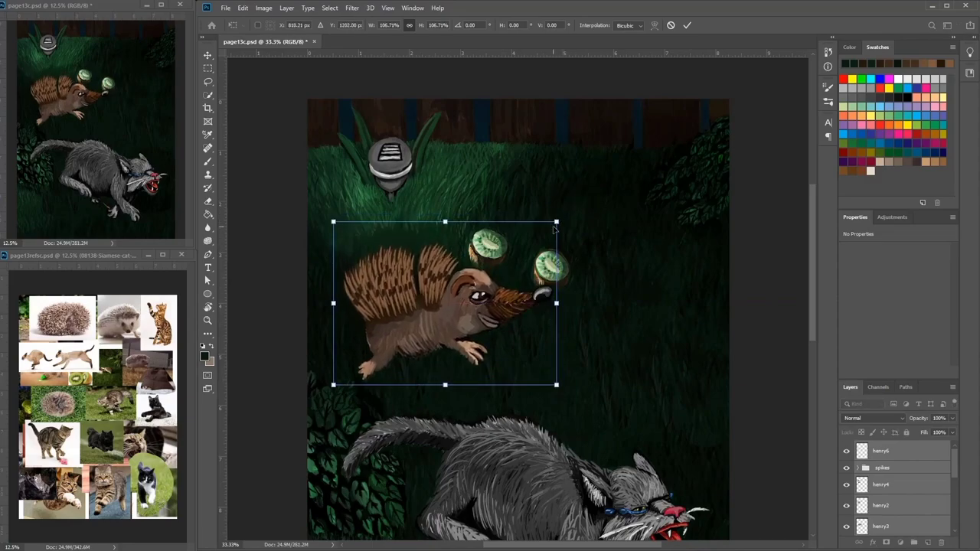
drag(553, 225, 558, 222)
key(Return)
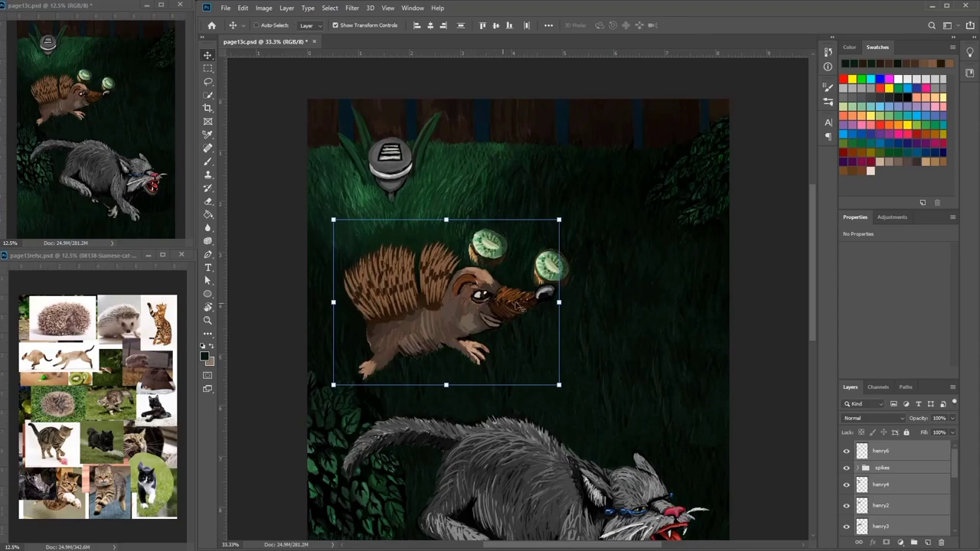
Step: Add a new layer above henry6 and paint dark green over the grass below the cat's hind legs
click(876, 451)
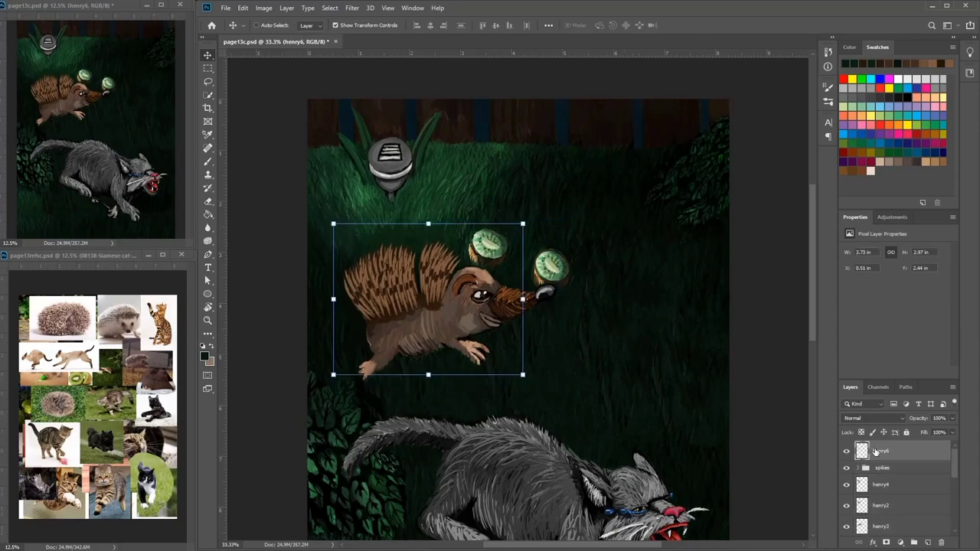
click(929, 542)
key(b)
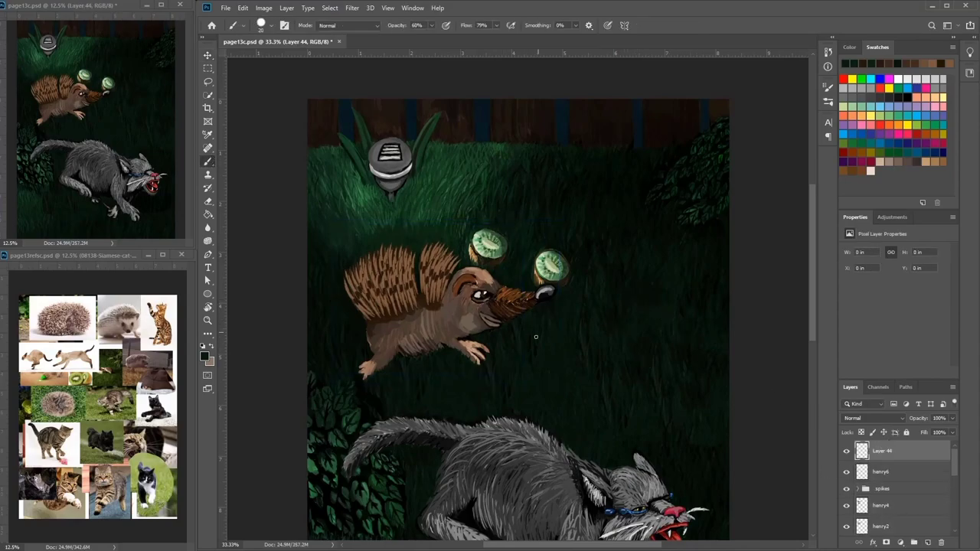
drag(536, 337, 566, 257)
drag(585, 399, 596, 249)
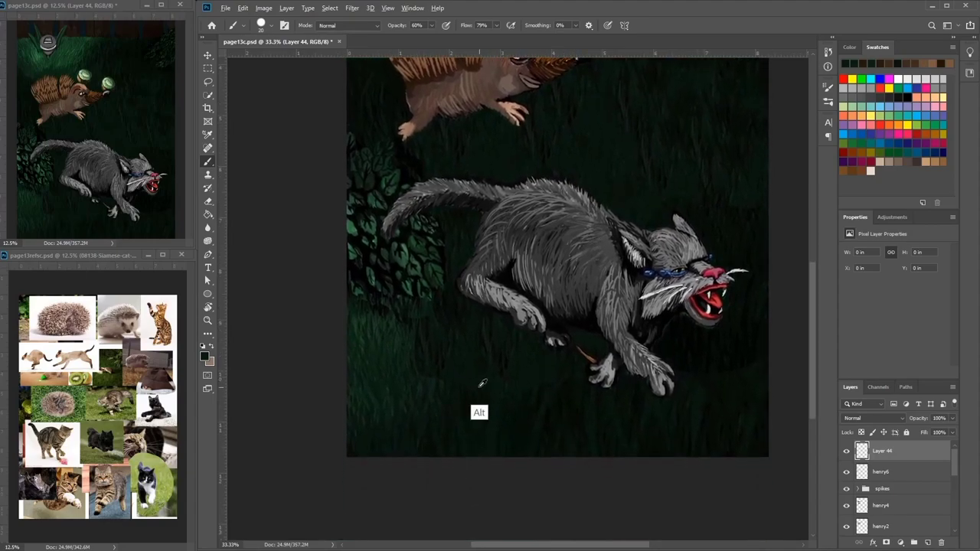
drag(462, 392, 464, 353)
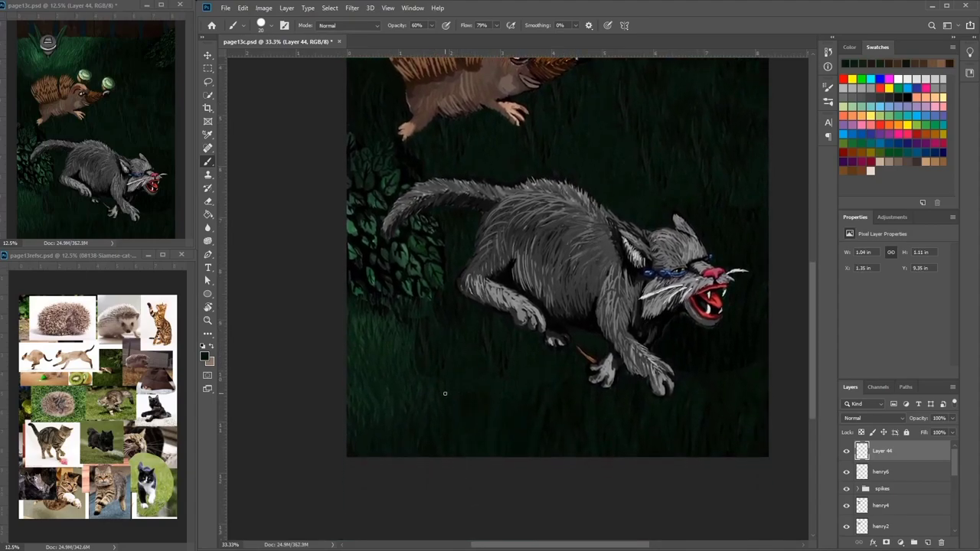
Step: Darken the fur on the cat's hindquarters and flank with strokes of sampled dark grey
drag(561, 305, 522, 331)
alt+click(542, 310)
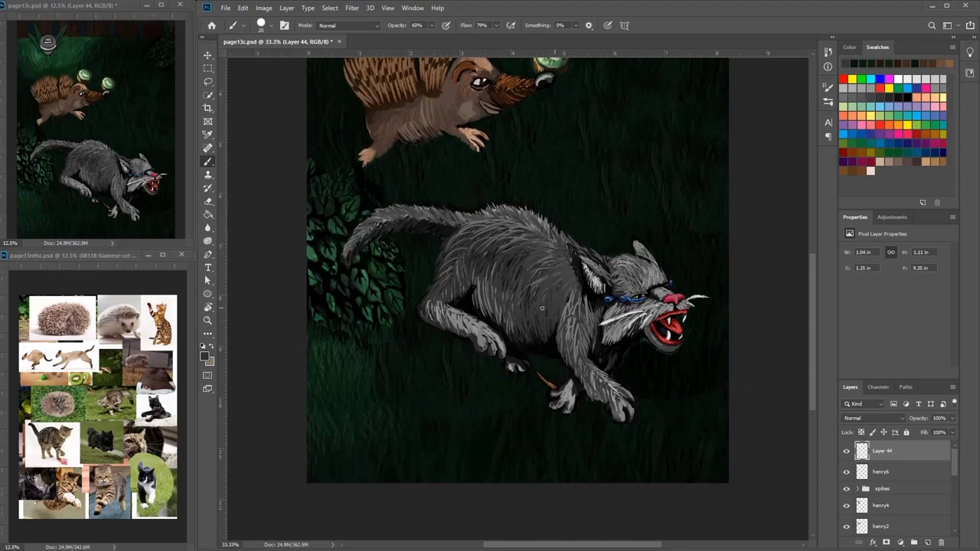
drag(482, 282, 486, 311)
mouse_move(475, 278)
mouse_down()
mouse_move(479, 306)
mouse_move(491, 311)
mouse_up()
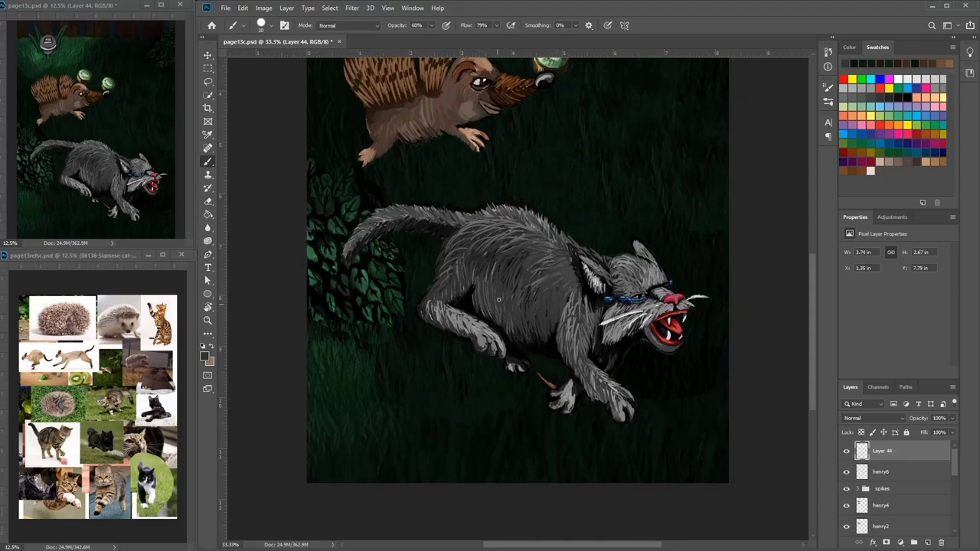
alt+click(507, 274)
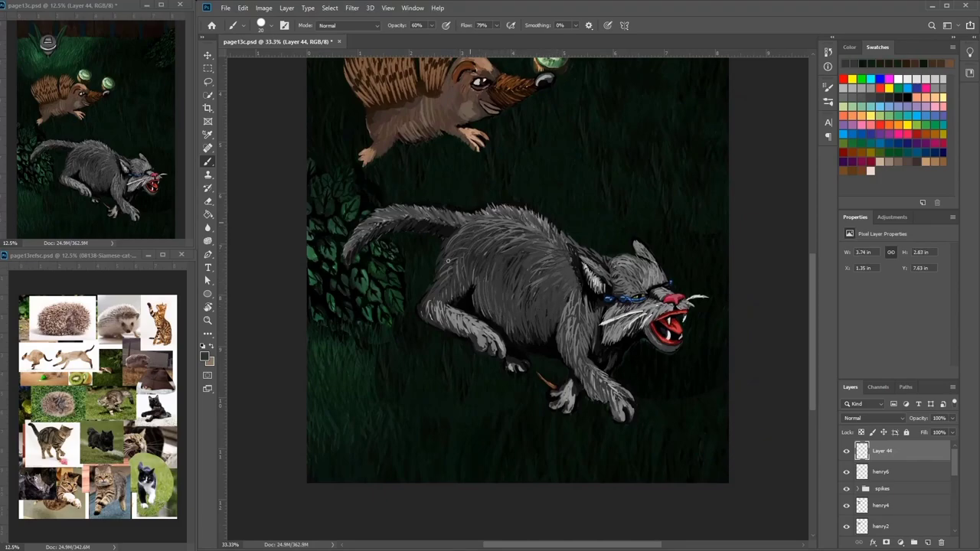
Step: Shade the cat's tail from its tip to its base with sampled grey and near-black strokes
scroll(465, 281, up, 2)
scroll(465, 281, left, 2)
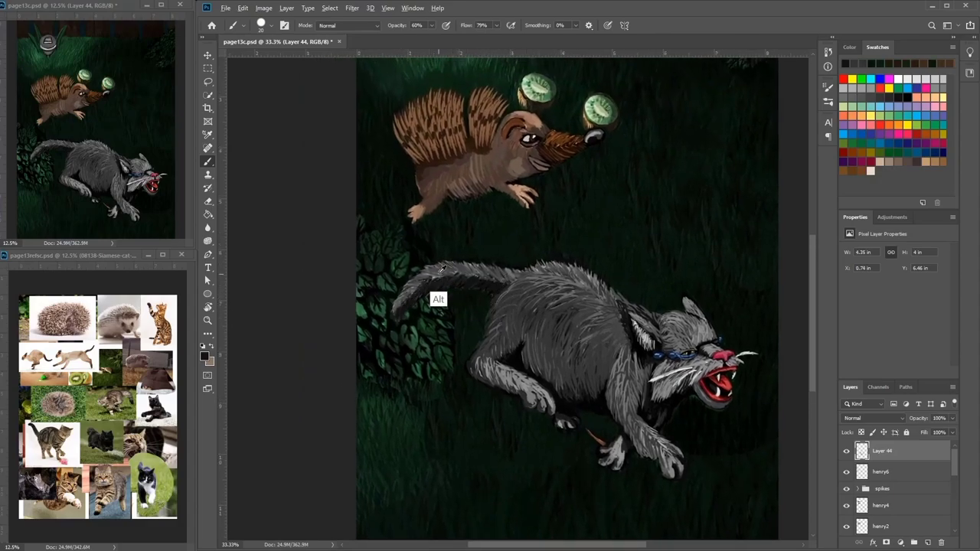
alt+click(450, 275)
drag(433, 279, 414, 299)
drag(421, 289, 399, 316)
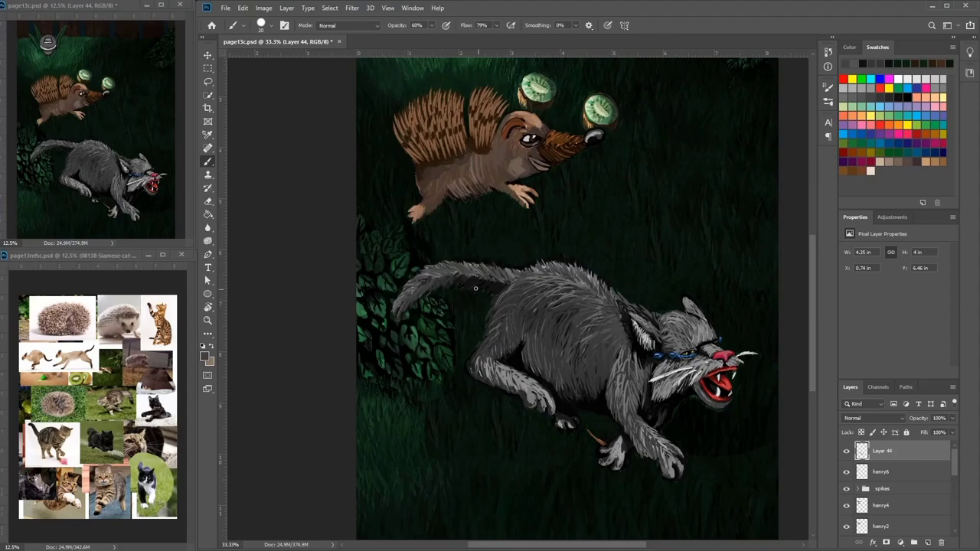
mouse_move(497, 280)
mouse_down()
mouse_move(481, 289)
mouse_move(491, 304)
mouse_up()
alt+click(506, 285)
alt+click(504, 291)
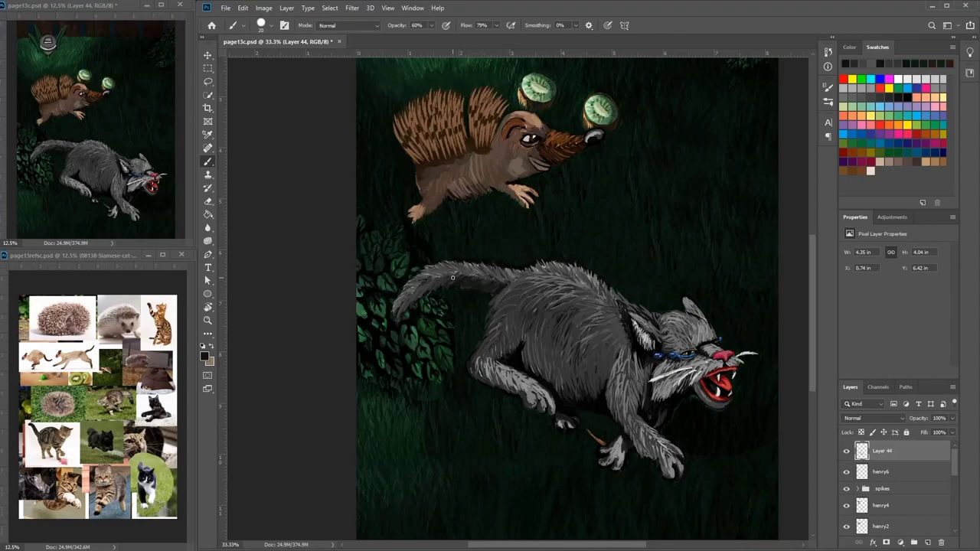
Step: Tone down the fur on the cat's belly, front leg and forehead with sampled dark greys
alt+click(468, 277)
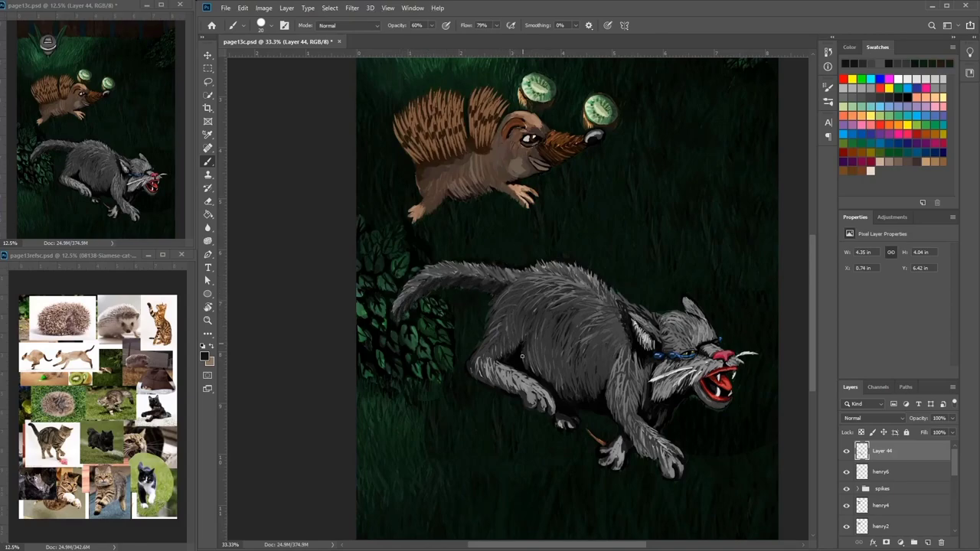
drag(522, 356, 551, 376)
mouse_move(593, 408)
mouse_down()
mouse_move(597, 387)
mouse_move(624, 377)
mouse_move(644, 387)
mouse_move(628, 348)
mouse_move(624, 365)
mouse_move(636, 353)
mouse_up()
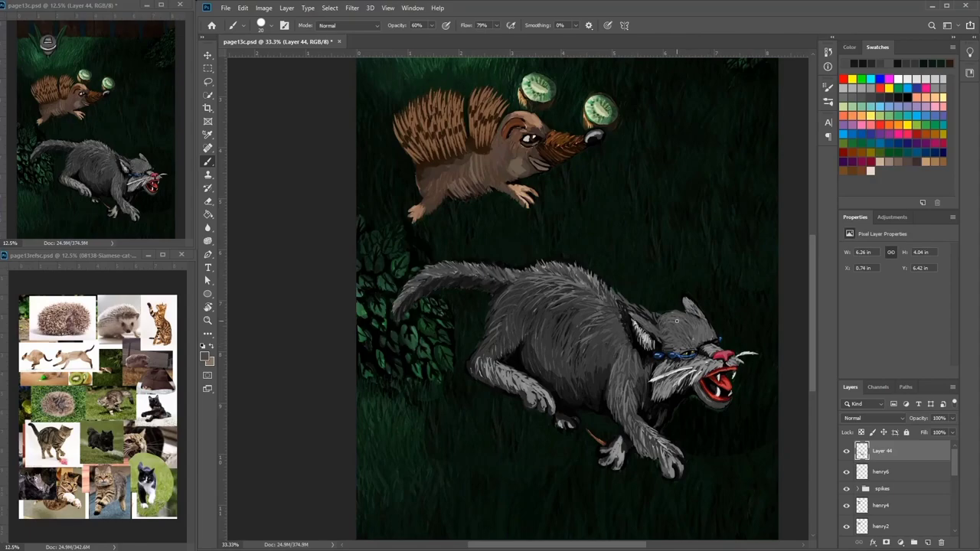
Step: Rework the fur around the cat's eye, brow and muzzle bridge with a 12 px brush in sampled greys
key(ctrl+plus)
key(ctrl+plus)
drag(756, 301, 564, 162)
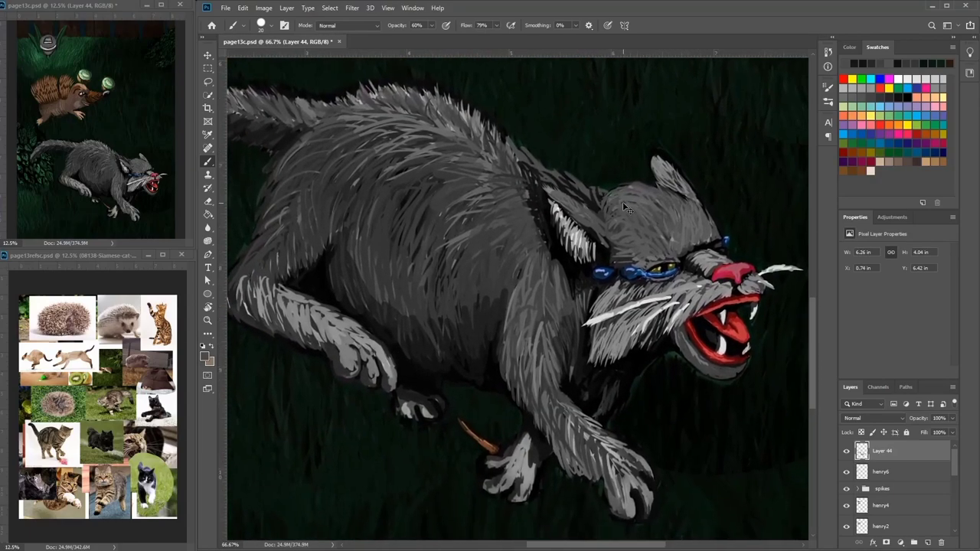
scroll(624, 206, up, 2)
right_click(743, 205)
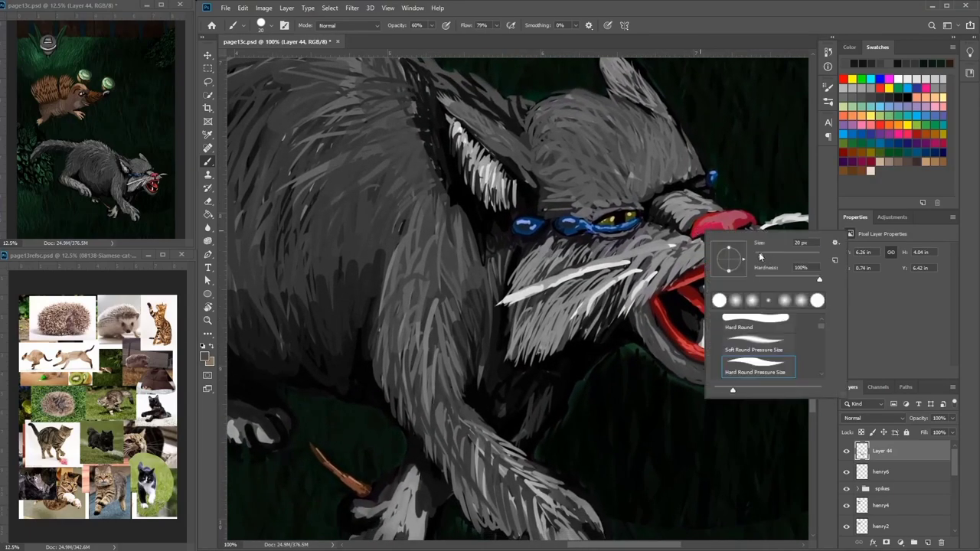
drag(761, 257, 759, 257)
alt+click(647, 208)
mouse_move(643, 211)
mouse_down()
mouse_move(616, 213)
mouse_move(622, 219)
mouse_move(645, 210)
mouse_move(600, 210)
mouse_move(636, 204)
mouse_up()
alt+click(608, 205)
alt+click(597, 217)
alt+click(639, 203)
Step: Darken the cat's cheek fur, long whisker and lower jaw with sampled dark grey and black strokes
drag(774, 225, 700, 186)
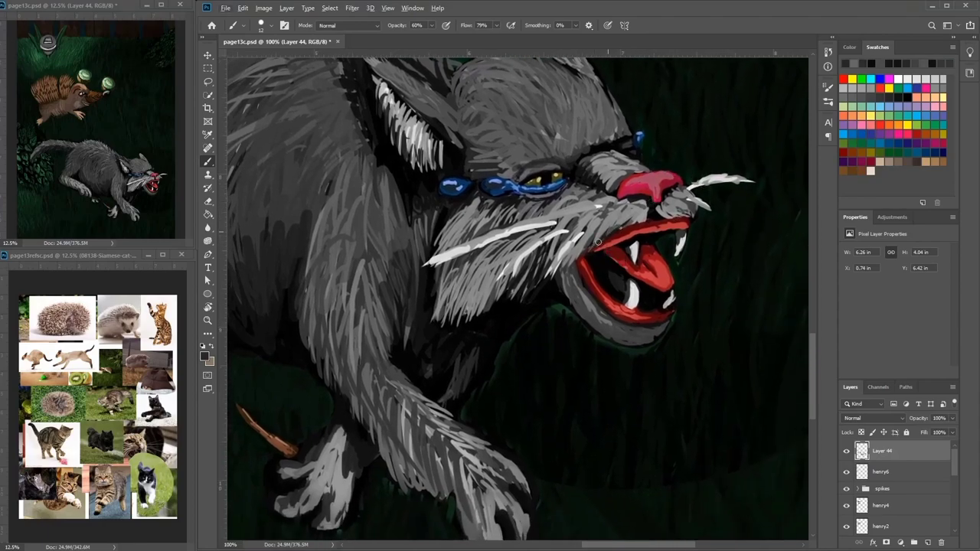
mouse_move(555, 255)
mouse_down()
mouse_move(510, 245)
mouse_move(448, 257)
mouse_move(432, 249)
mouse_move(490, 272)
mouse_move(502, 306)
mouse_move(539, 255)
mouse_move(590, 230)
mouse_move(565, 271)
mouse_move(580, 302)
mouse_move(642, 344)
mouse_move(607, 326)
mouse_move(645, 327)
mouse_up()
alt+click(575, 278)
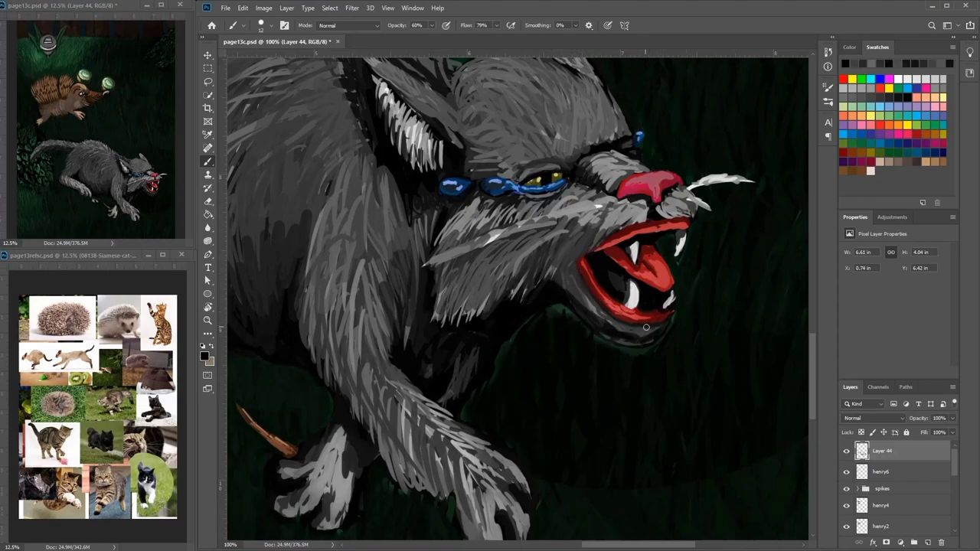
Step: Clean up the dark edge under the cat's lower jaw and touch up its lips and mouth corner with sampled reds and blacks
alt+click(627, 356)
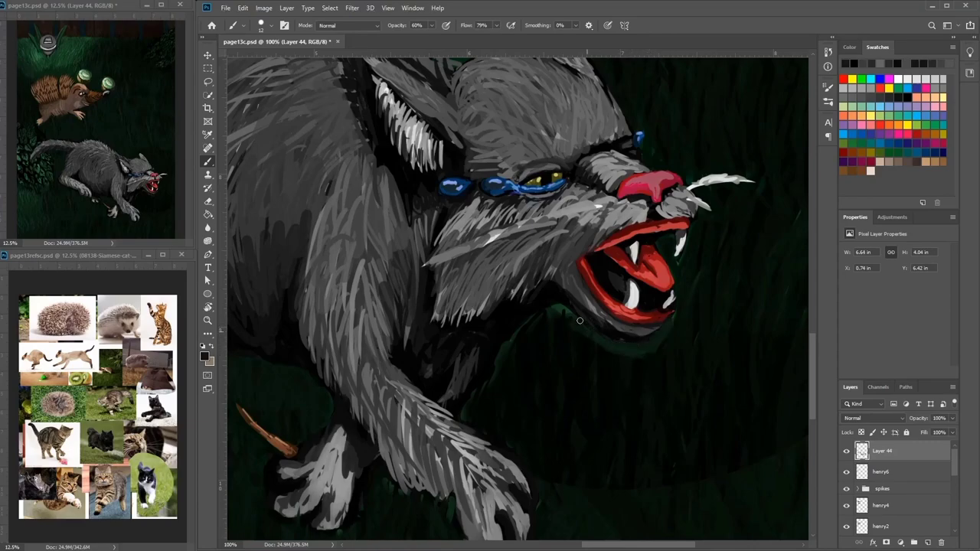
alt+click(616, 349)
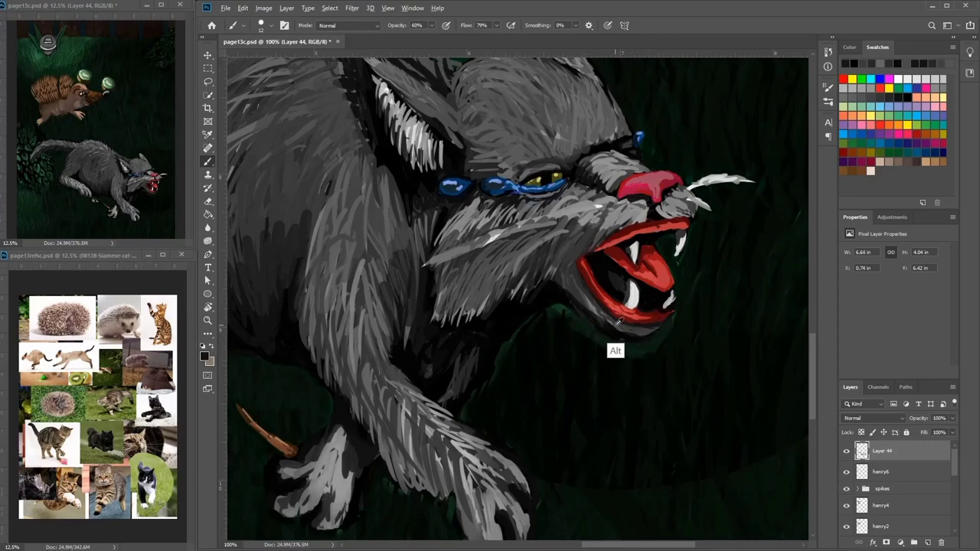
alt+click(625, 256)
alt+click(603, 246)
alt+click(611, 241)
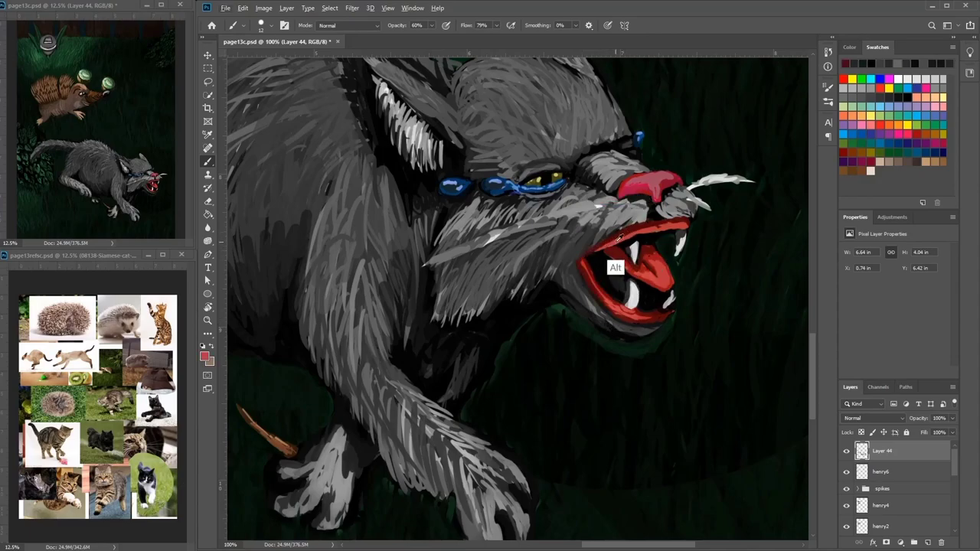
drag(609, 242, 552, 264)
alt+click(594, 263)
alt+click(613, 266)
alt+click(586, 291)
alt+click(601, 267)
mouse_move(680, 228)
mouse_down()
mouse_move(655, 204)
mouse_move(592, 237)
mouse_move(466, 264)
mouse_move(429, 295)
mouse_move(451, 263)
mouse_move(491, 278)
mouse_move(511, 251)
mouse_up()
alt+click(586, 263)
Step: Darken the fur on the cat's muzzle and upper cheek below the eye with short sampled grey strokes
mouse_move(540, 215)
mouse_down()
mouse_move(513, 235)
mouse_move(520, 240)
mouse_up()
mouse_move(555, 219)
mouse_down()
mouse_move(534, 249)
mouse_move(549, 247)
mouse_up()
mouse_move(582, 224)
mouse_down()
mouse_move(565, 245)
mouse_move(578, 245)
mouse_up()
alt+click(583, 177)
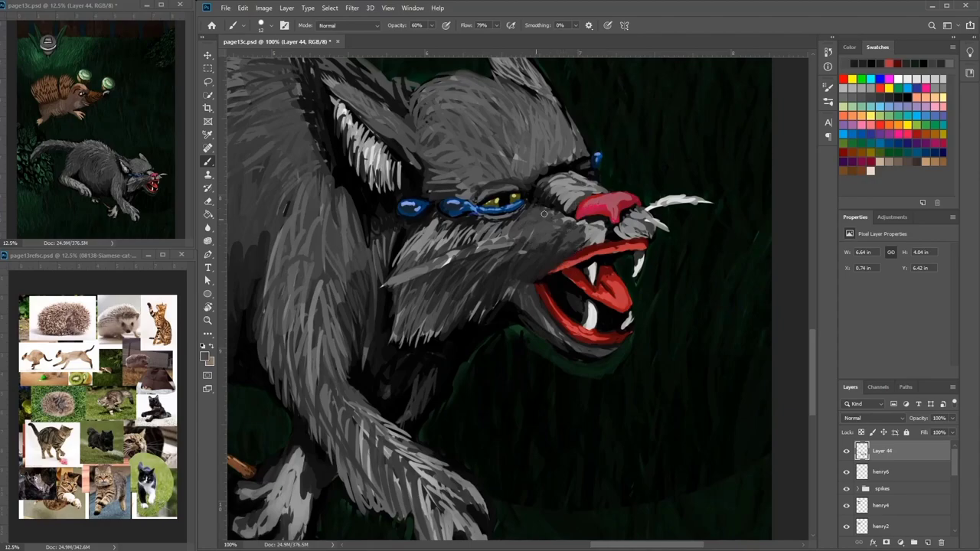
drag(578, 184, 545, 191)
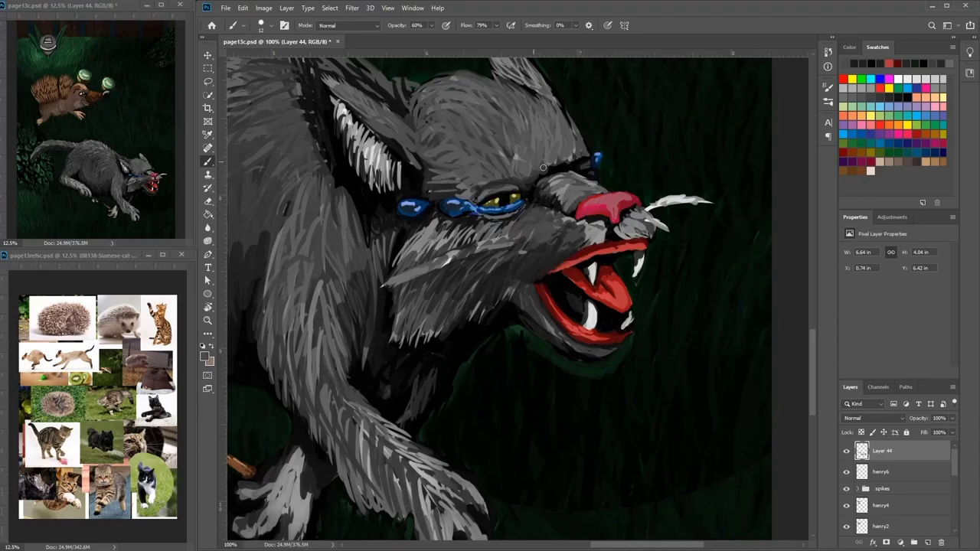
mouse_move(433, 254)
mouse_down()
mouse_move(406, 274)
mouse_move(413, 289)
mouse_move(467, 244)
mouse_move(481, 277)
mouse_move(472, 320)
mouse_up()
mouse_move(490, 268)
mouse_down()
mouse_move(470, 287)
mouse_move(575, 311)
mouse_move(526, 163)
mouse_move(534, 85)
mouse_up()
mouse_move(495, 324)
mouse_down()
mouse_move(511, 374)
mouse_move(549, 414)
mouse_up()
mouse_move(564, 349)
mouse_down()
mouse_move(542, 343)
mouse_move(514, 305)
mouse_move(522, 278)
mouse_up()
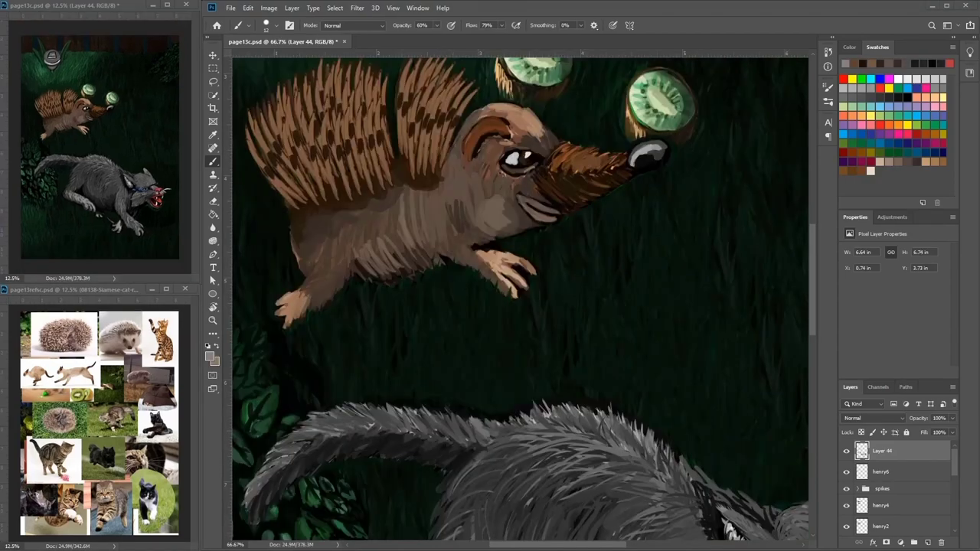
Step: Blend the fur on the hedgehog's lower flank with brown strokes sampled from its cheek
alt+click(495, 217)
drag(399, 235, 408, 263)
drag(409, 247, 427, 264)
mouse_move(395, 241)
mouse_down()
mouse_move(387, 263)
mouse_move(430, 243)
mouse_up()
Step: Mix a darker brown for the shadow at the base of the hedgehog's spikes and touch up the top of its head
alt+click(335, 218)
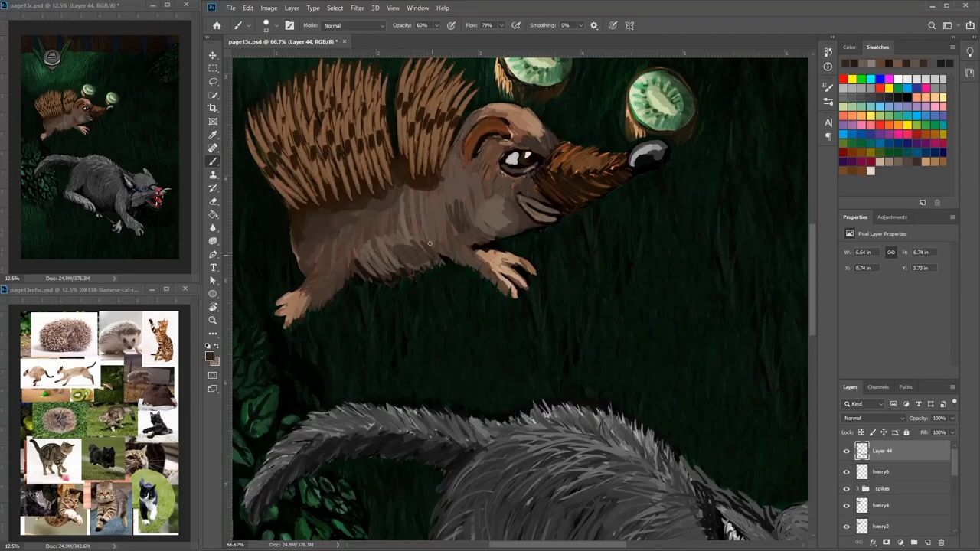
click(209, 357)
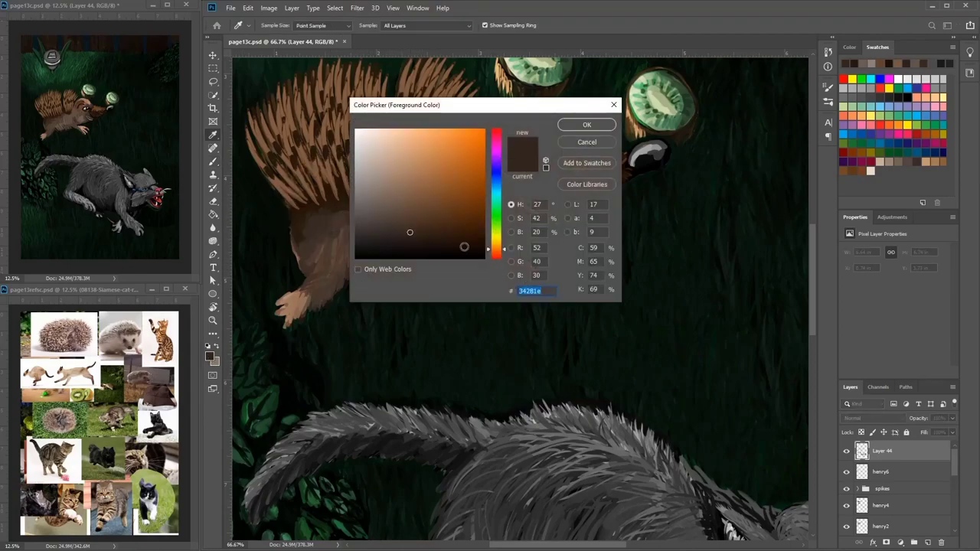
click(444, 219)
key(Return)
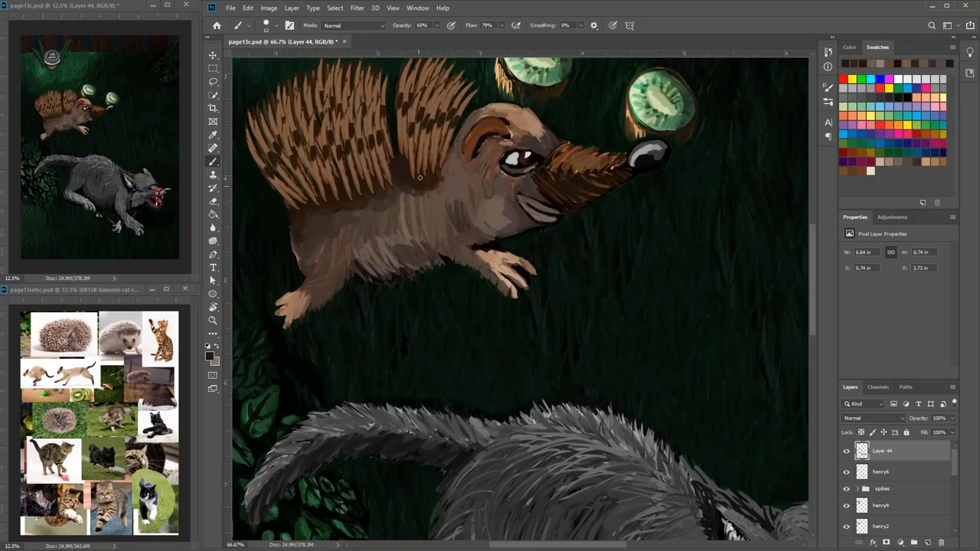
mouse_move(483, 111)
mouse_down()
mouse_move(453, 144)
mouse_move(452, 160)
mouse_move(481, 113)
mouse_move(451, 166)
mouse_move(493, 114)
mouse_up()
alt+click(514, 116)
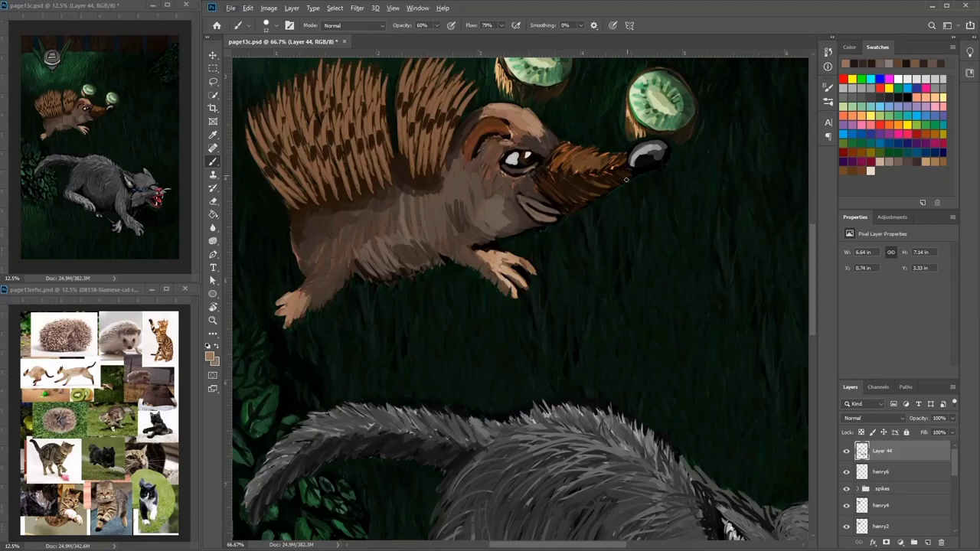
Step: Repaint the hedgehog's snout fur with sampled mid browns on its upper side and dark brown on its underside
alt+click(592, 171)
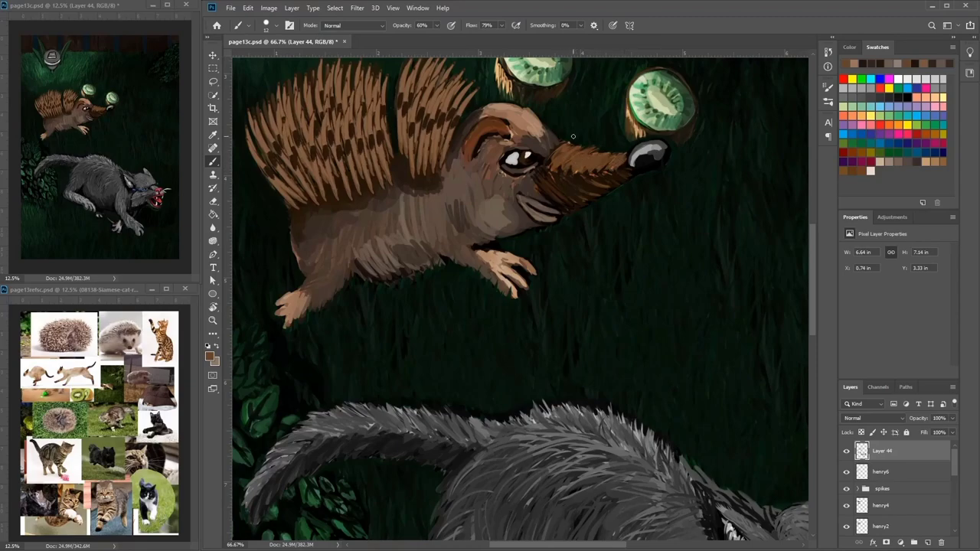
alt+click(556, 180)
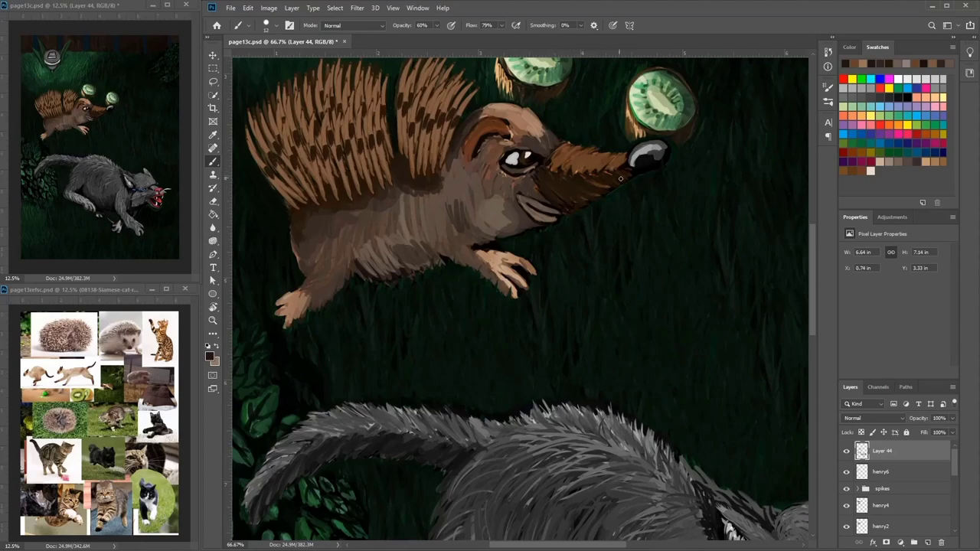
alt+click(578, 155)
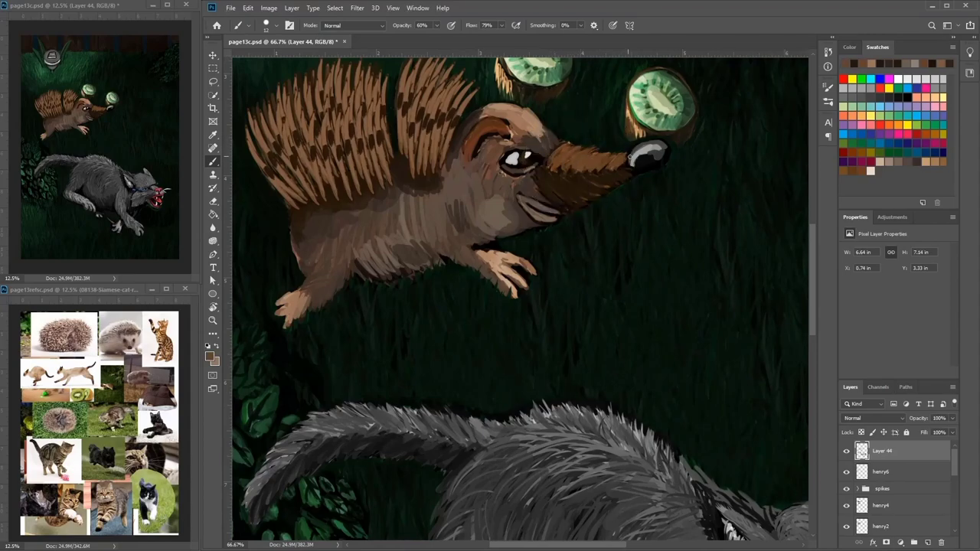
drag(588, 126, 615, 148)
Step: Darken and reshape the inside of the hedgehog's ear with sampled near-black and brown strokes
alt+click(592, 235)
mouse_move(509, 152)
mouse_down()
mouse_move(523, 151)
mouse_move(492, 170)
mouse_up()
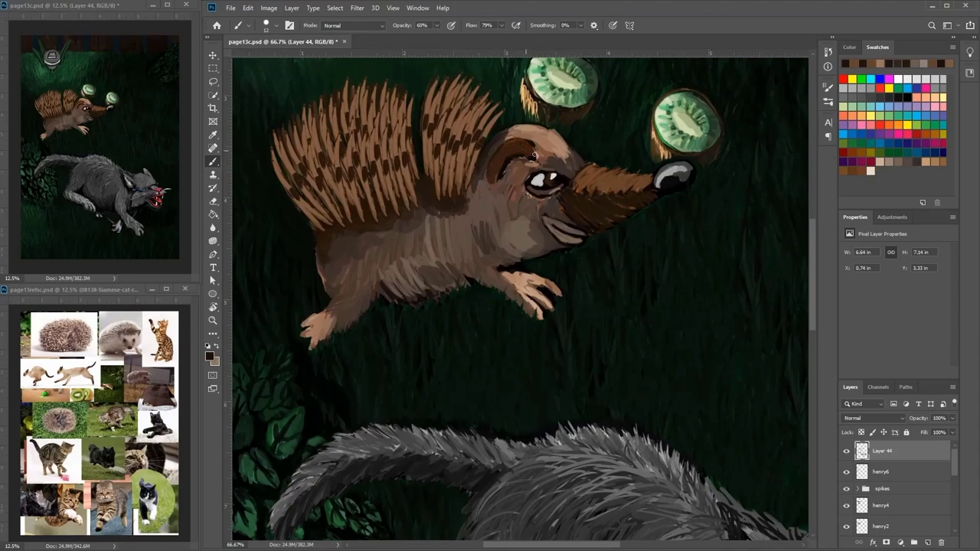
alt+click(502, 139)
drag(524, 148, 495, 163)
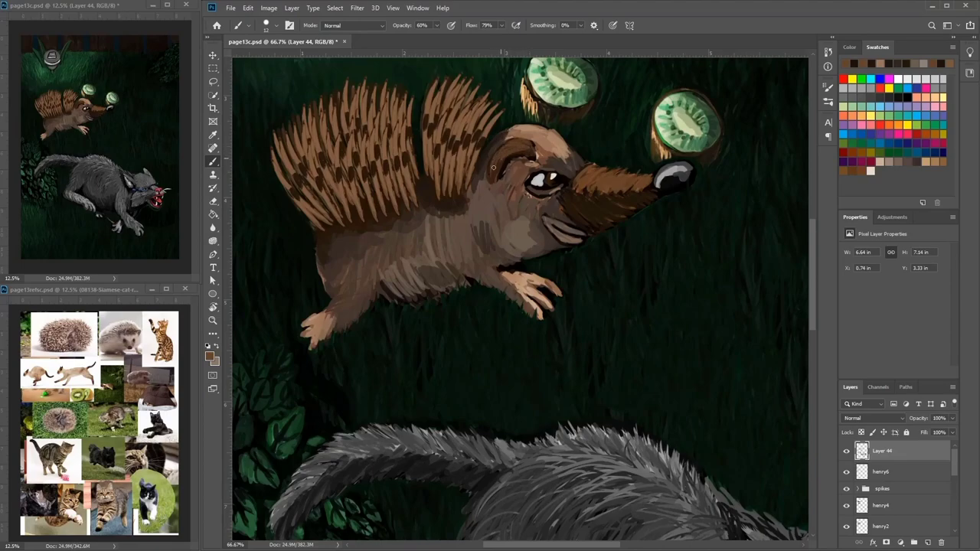
alt+click(510, 175)
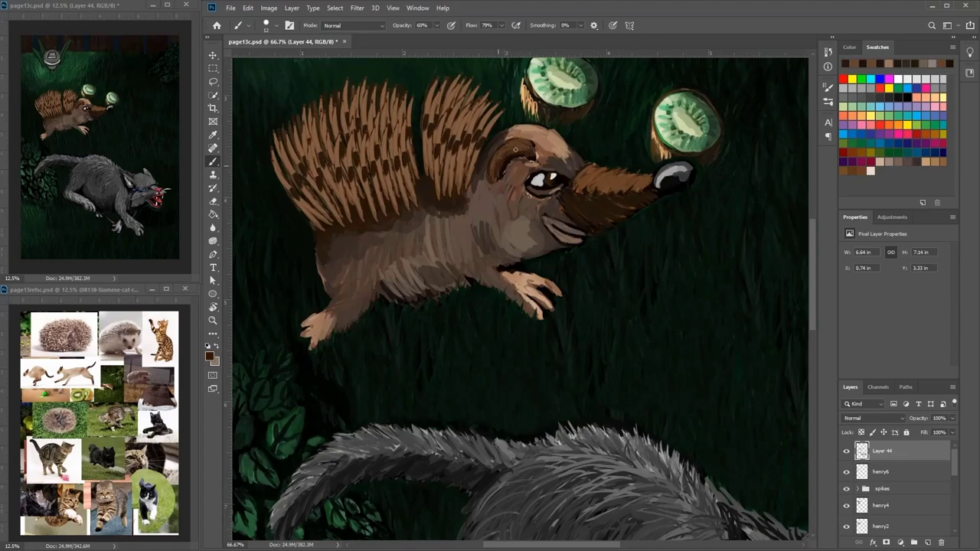
Step: Blend the fur on the hedgehog's forehead and around its eye with sampled tan and reddish-brown strokes
alt+click(525, 193)
alt+click(550, 172)
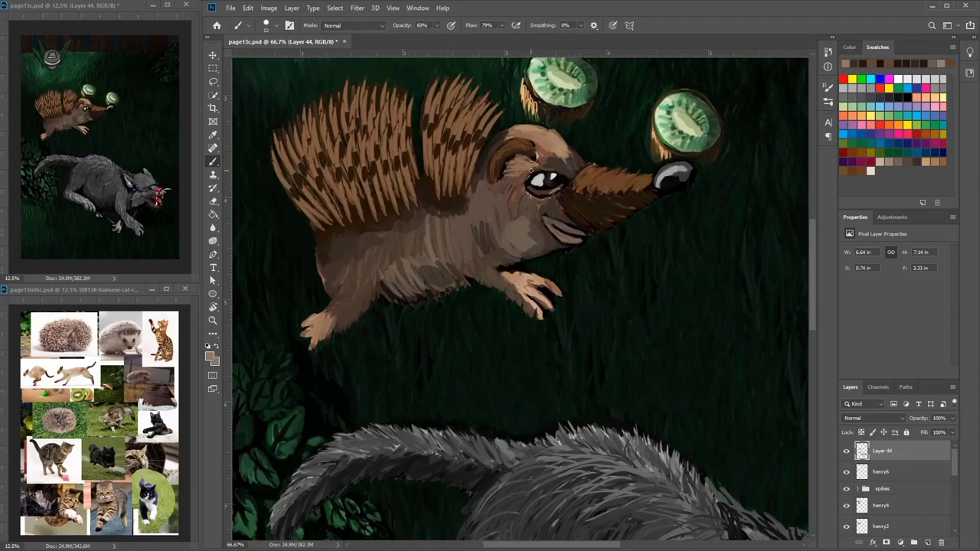
alt+click(537, 150)
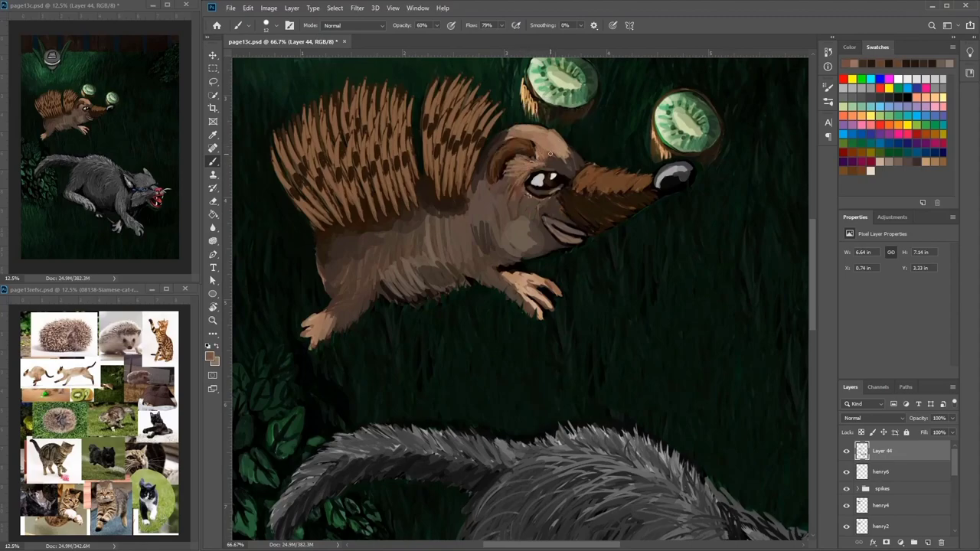
alt+click(560, 162)
mouse_move(550, 140)
mouse_down()
mouse_move(543, 156)
mouse_move(525, 136)
mouse_up()
alt+click(533, 138)
alt+click(544, 140)
alt+click(555, 161)
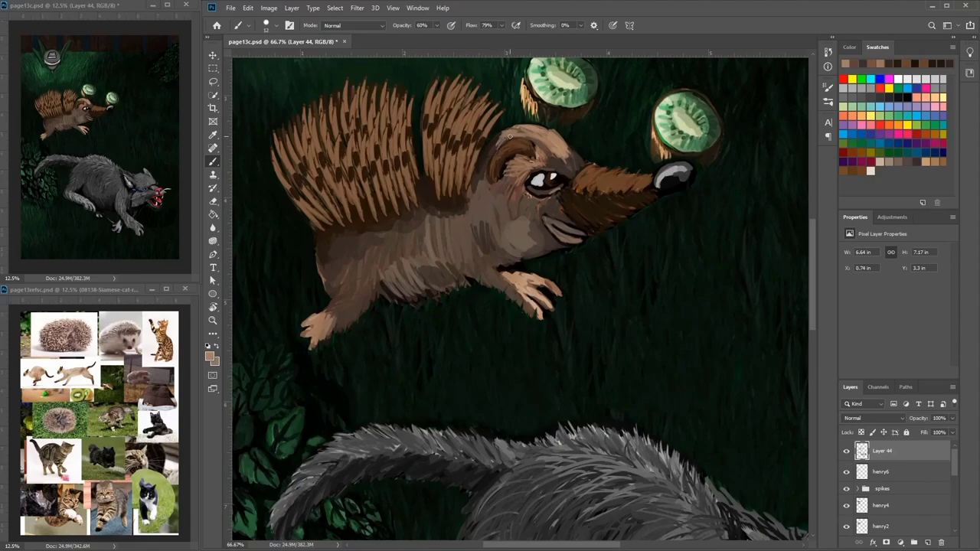
Step: Shade the hedgehog's belly and the area behind its front leg with sampled dark brown and black strokes
alt+click(498, 175)
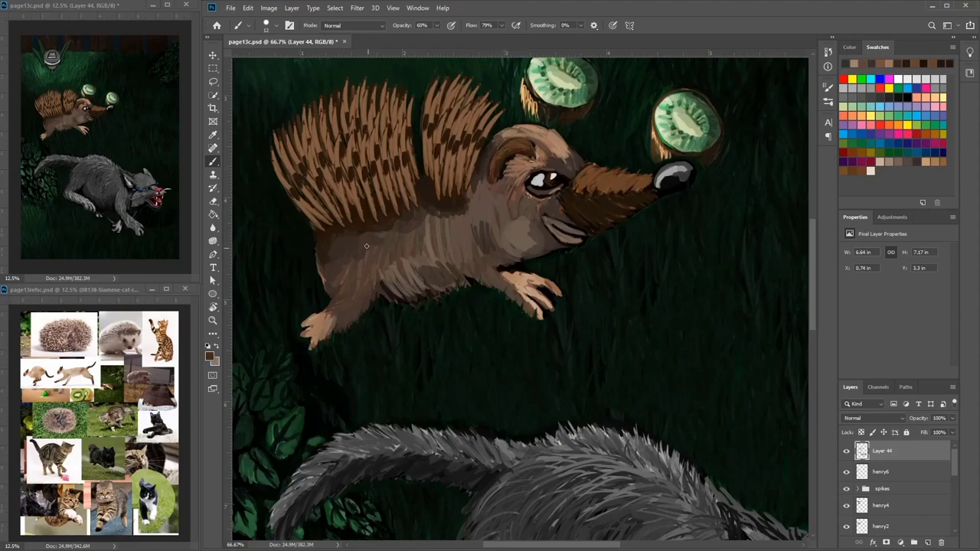
mouse_move(404, 279)
mouse_down()
mouse_move(392, 291)
mouse_move(431, 295)
mouse_up()
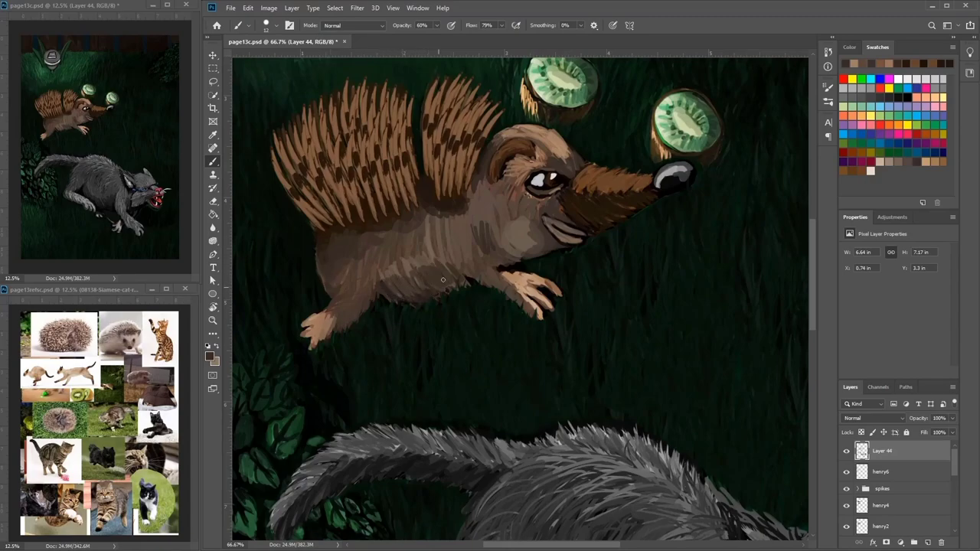
alt+click(473, 306)
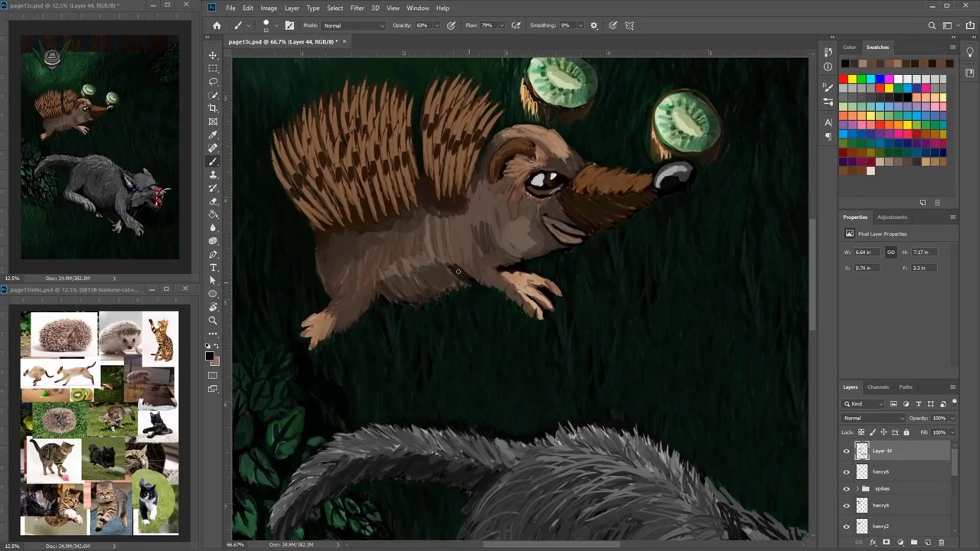
alt+click(451, 270)
Step: Add light tan fur strokes to the hedgehog's cheek and neck, sampling from its forehead and front paw
alt+click(549, 167)
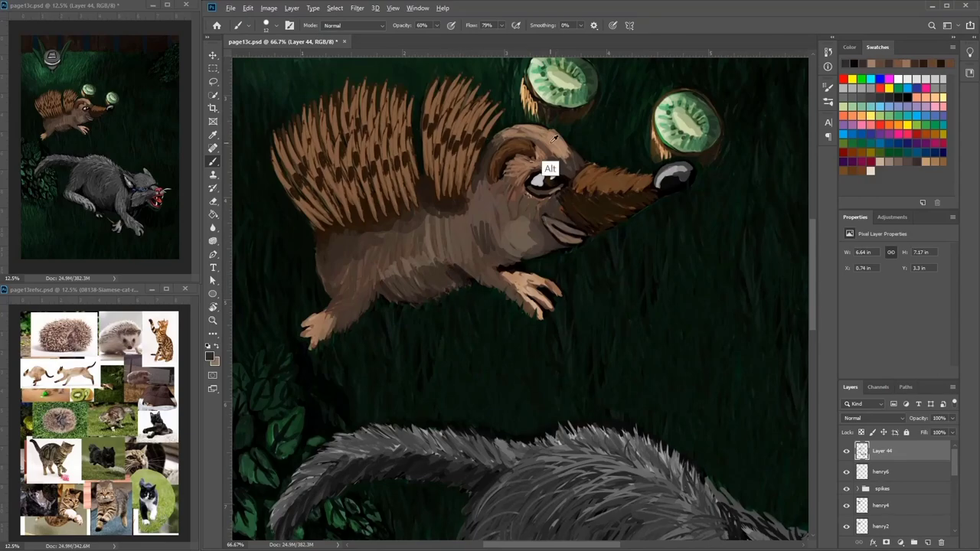
mouse_move(515, 189)
mouse_down()
mouse_move(472, 196)
mouse_move(483, 207)
mouse_move(482, 172)
mouse_move(472, 181)
mouse_move(532, 276)
mouse_move(491, 249)
mouse_up()
alt+click(528, 282)
mouse_move(495, 225)
mouse_down()
mouse_move(502, 253)
mouse_move(512, 246)
mouse_up()
drag(516, 221, 522, 242)
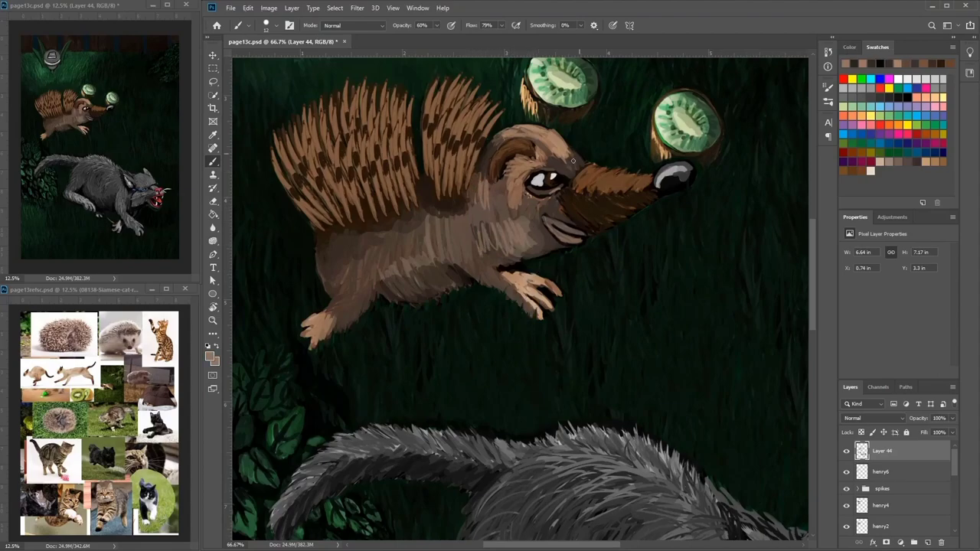
alt+click(540, 291)
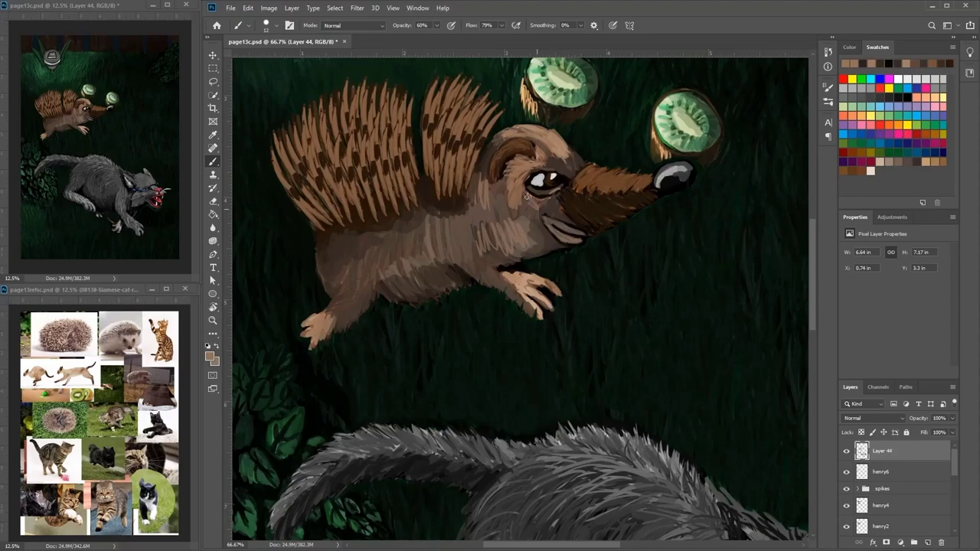
Step: Rework the fur on the hedgehog's brow above the eye with a sampled brown
alt+click(565, 164)
mouse_move(558, 163)
mouse_down()
mouse_move(553, 149)
mouse_move(561, 148)
mouse_up()
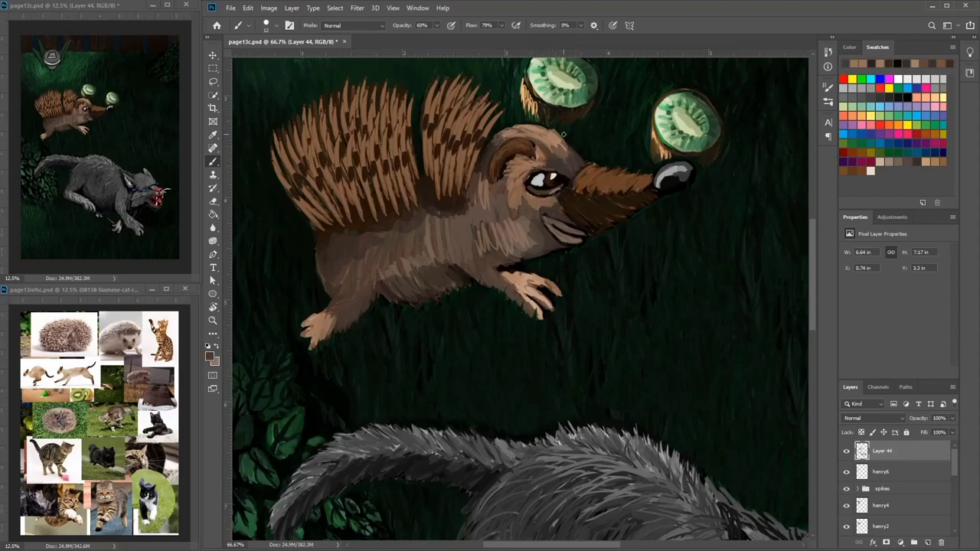
mouse_move(594, 201)
mouse_down()
mouse_move(638, 219)
mouse_move(590, 185)
mouse_up()
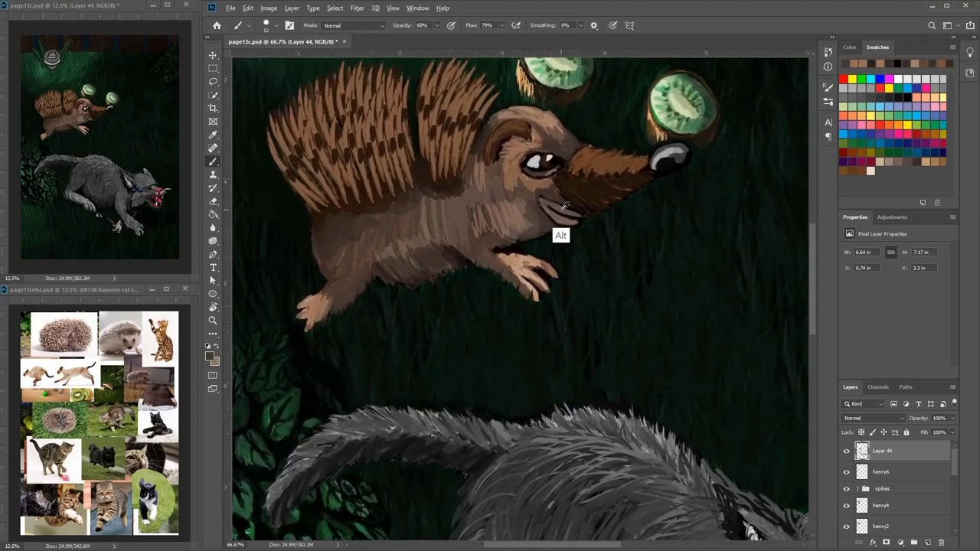
Step: Pick a dark brown and tone down the hedgehog's lips, redefining the smile line with sampled browns
click(209, 355)
drag(401, 229, 390, 217)
click(587, 125)
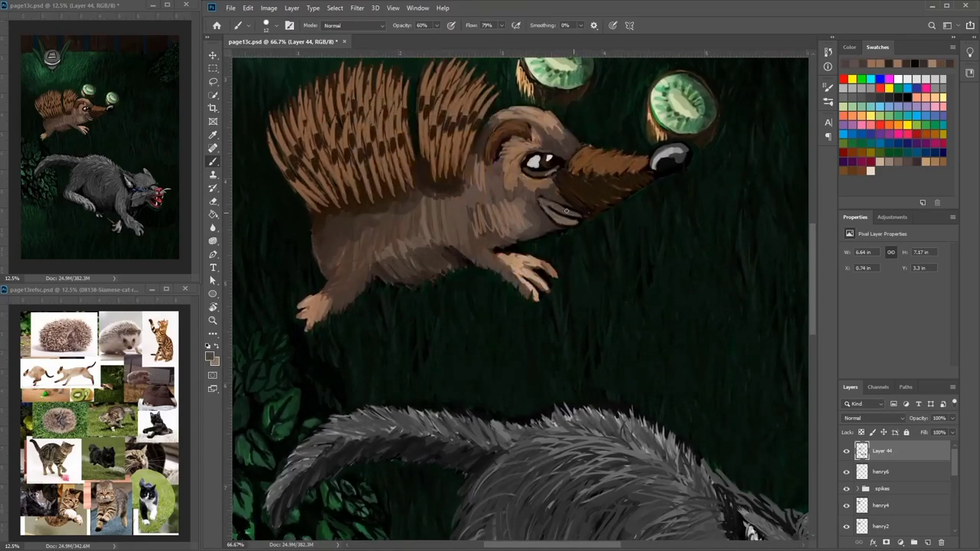
alt+click(573, 222)
drag(571, 219, 556, 211)
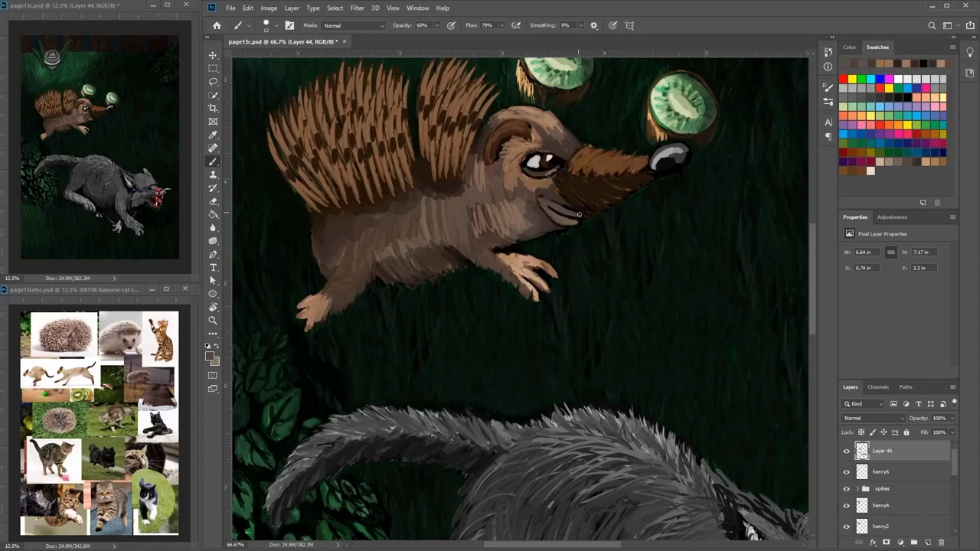
alt+click(574, 222)
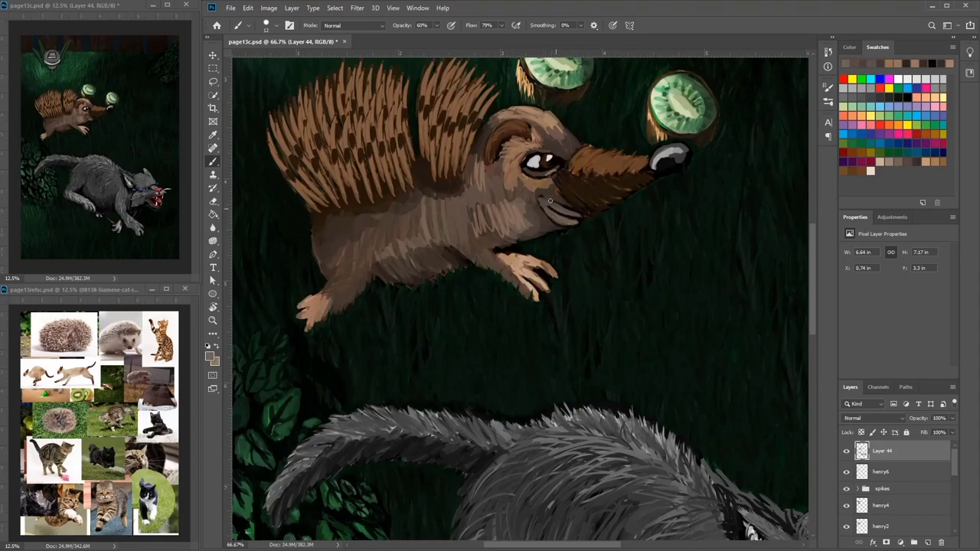
alt+click(558, 199)
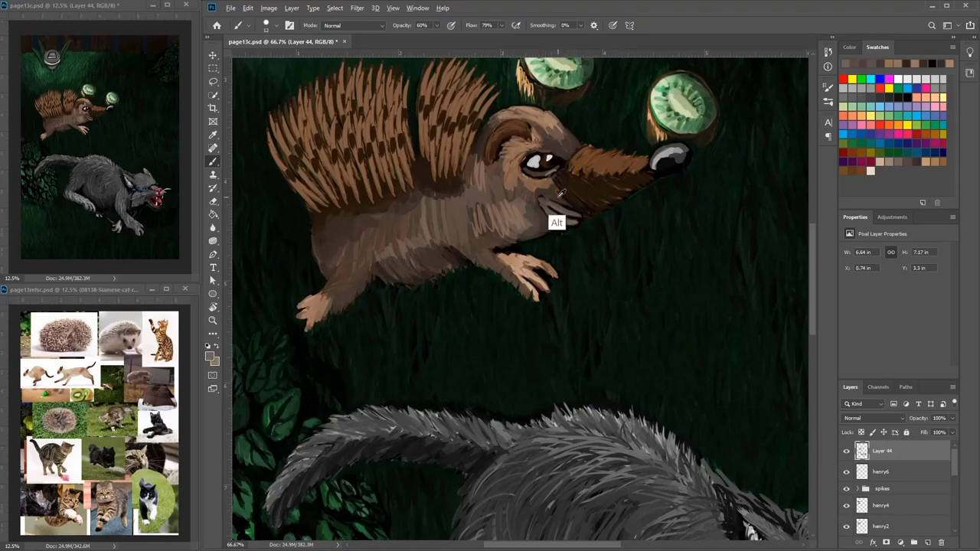
Step: Pick browns and retouch the fur on the hedgehog's smile line and the cheek below the eye
click(902, 161)
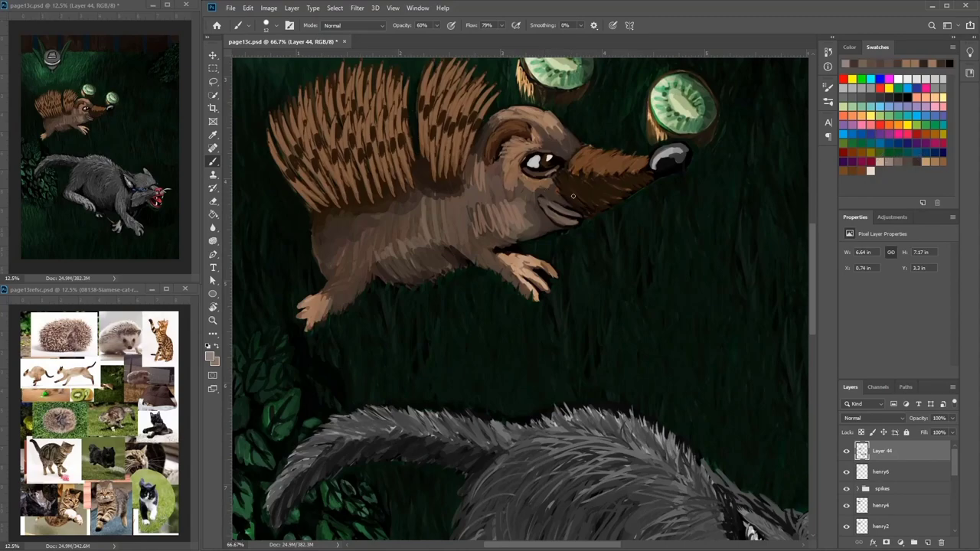
click(906, 158)
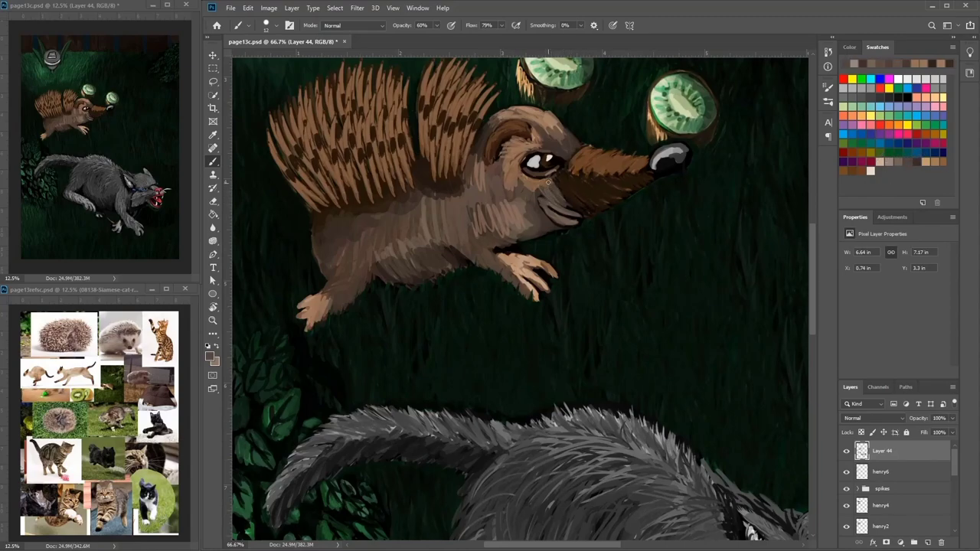
mouse_move(540, 192)
mouse_down()
mouse_move(512, 160)
mouse_move(507, 168)
mouse_up()
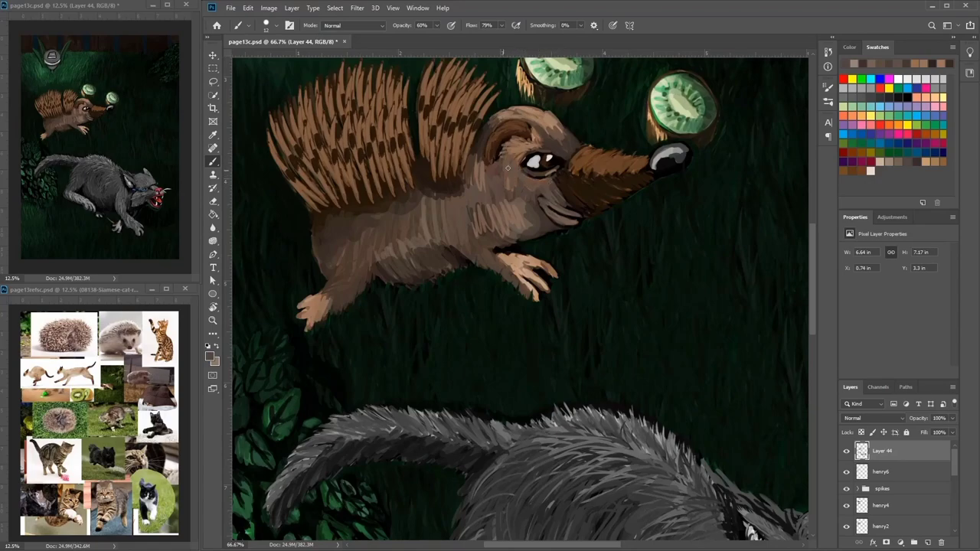
Step: Set the brush size to 50 px and blend the fur on the hedgehog's body and hind leg with sampled browns
right_click(520, 225)
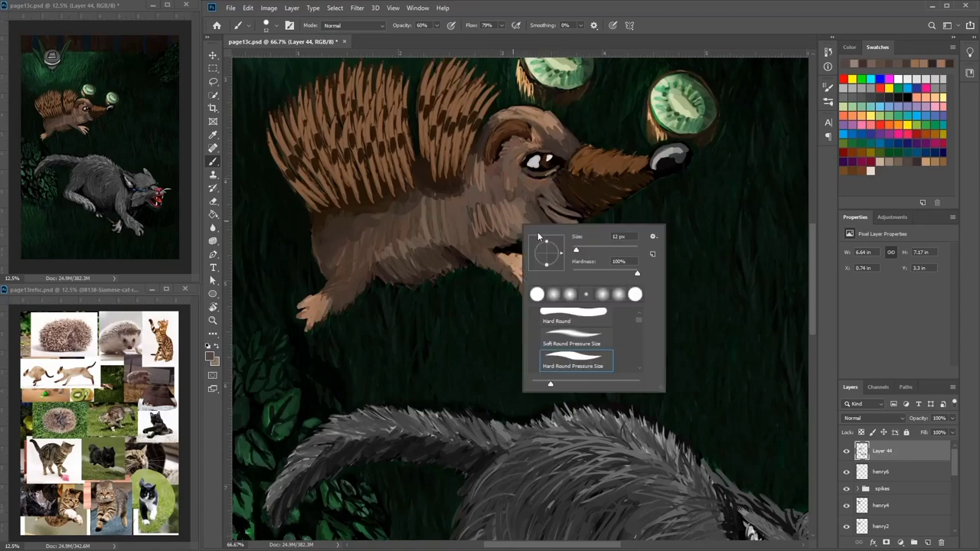
drag(575, 250, 588, 250)
mouse_move(495, 210)
mouse_down()
mouse_move(503, 212)
mouse_move(466, 196)
mouse_move(443, 224)
mouse_move(405, 224)
mouse_move(394, 261)
mouse_move(337, 266)
mouse_move(350, 262)
mouse_move(343, 225)
mouse_move(337, 265)
mouse_move(352, 276)
mouse_move(337, 294)
mouse_move(355, 267)
mouse_up()
alt+click(344, 267)
alt+click(338, 291)
drag(329, 319, 335, 282)
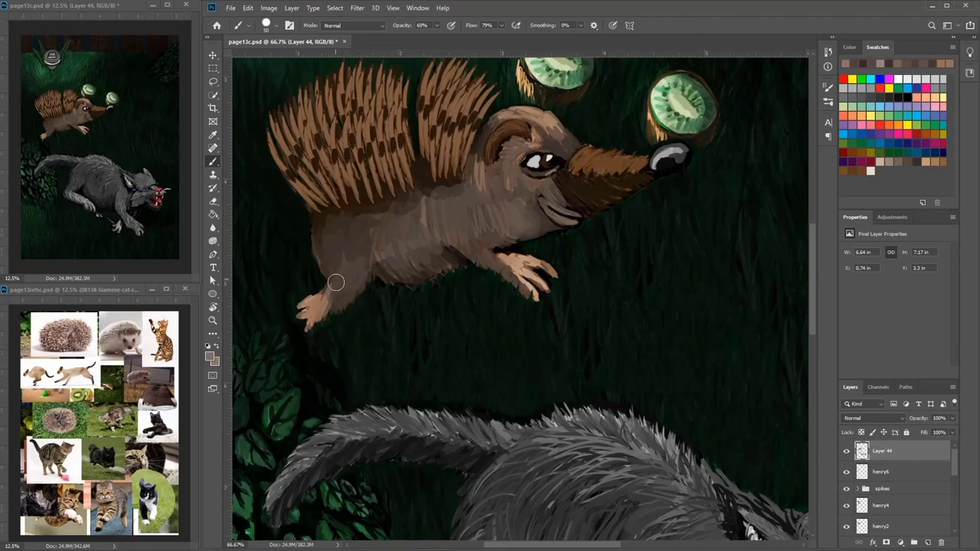
Step: Set the brush size to 12 px and add fine fur strokes to the hedgehog's hind ankle, front leg and neck in sampled tones
right_click(355, 237)
drag(416, 294, 403, 294)
drag(322, 291, 334, 292)
alt+click(350, 309)
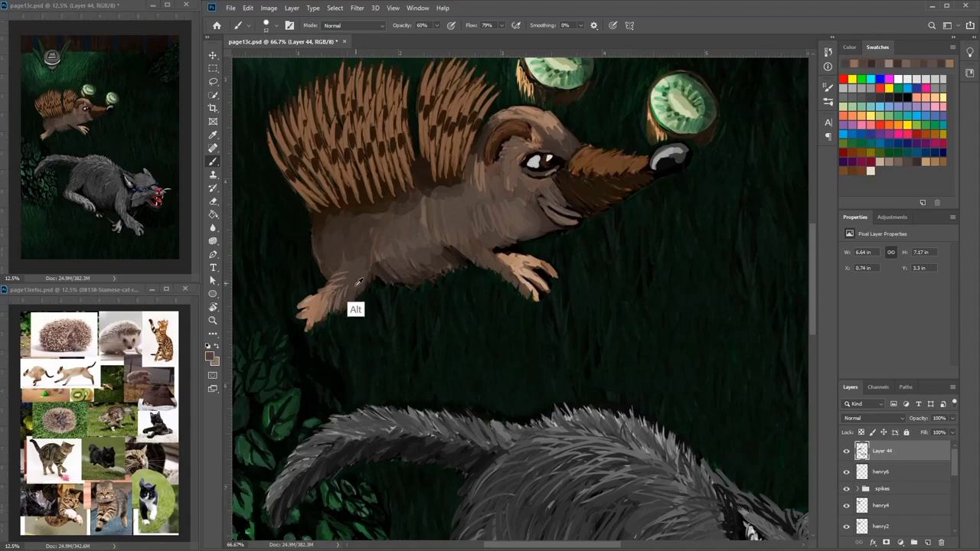
alt+click(511, 265)
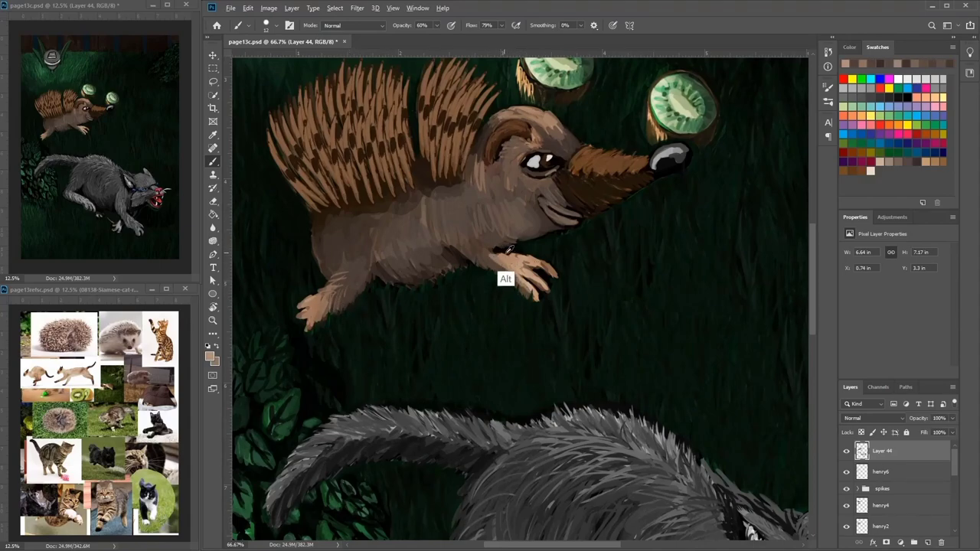
alt+click(504, 272)
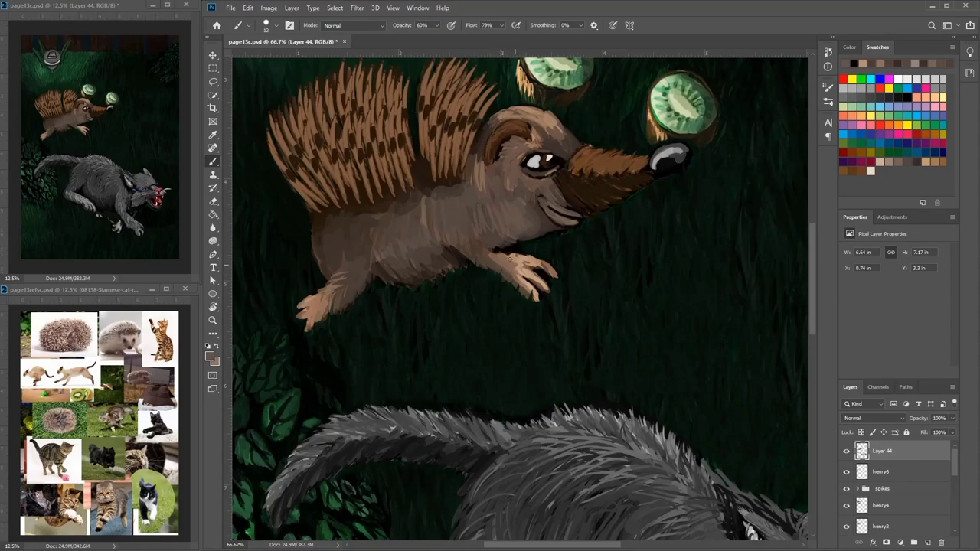
mouse_move(533, 212)
mouse_down()
mouse_move(502, 247)
mouse_move(542, 216)
mouse_up()
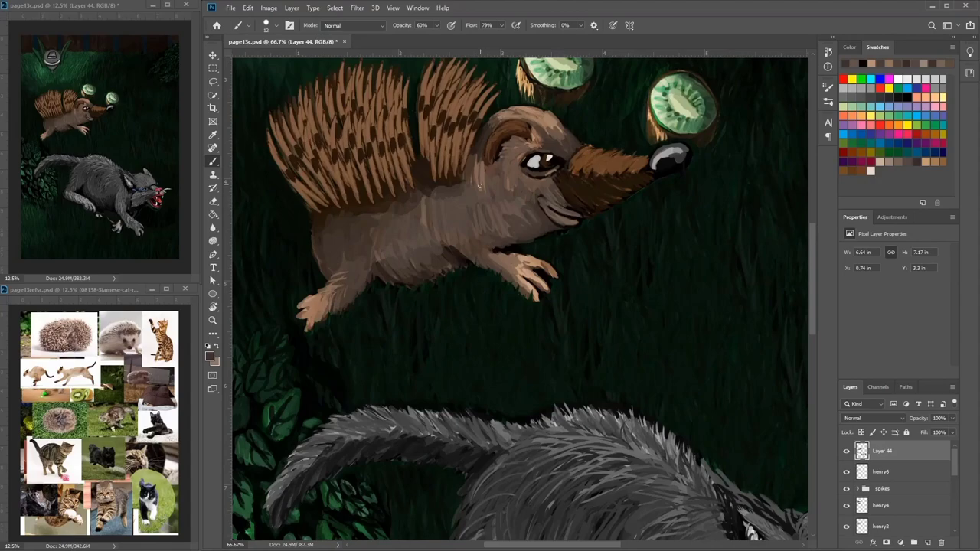
drag(480, 185, 480, 189)
Step: Deepen the shadows on the cat's lower belly with sampled near-black strokes
scroll(520, 299, down, 5)
alt+click(557, 338)
drag(559, 329, 579, 373)
mouse_move(546, 334)
mouse_down()
mouse_move(554, 360)
mouse_move(644, 383)
mouse_up()
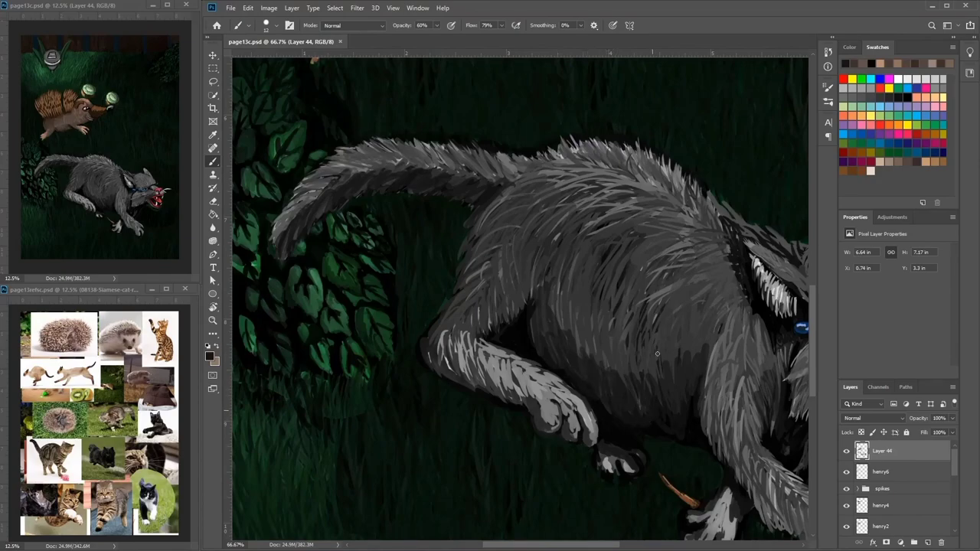
alt+click(692, 429)
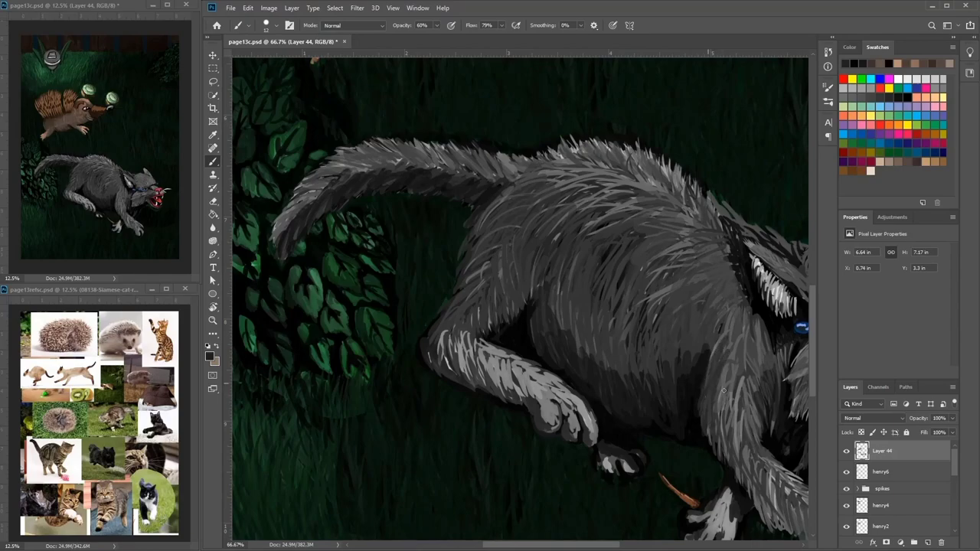
Step: Enlarge the brush and glaze dark grey over the cat's belly, flank and thigh
right_click(721, 303)
drag(720, 337, 729, 337)
drag(638, 311, 628, 343)
mouse_move(633, 270)
mouse_down()
mouse_move(611, 350)
mouse_move(601, 322)
mouse_up()
drag(604, 245, 558, 311)
mouse_move(514, 258)
mouse_down()
mouse_move(475, 272)
mouse_move(473, 250)
mouse_move(459, 328)
mouse_move(481, 351)
mouse_move(465, 323)
mouse_move(448, 359)
mouse_move(504, 387)
mouse_move(499, 367)
mouse_move(509, 359)
mouse_move(496, 353)
mouse_move(539, 383)
mouse_up()
Step: Adjust the brush size and tone down the bright fur on the cat's hind leg and paw with grey
right_click(573, 342)
drag(641, 409, 638, 408)
mouse_move(541, 383)
mouse_down()
mouse_move(594, 425)
mouse_move(573, 428)
mouse_move(539, 384)
mouse_move(552, 429)
mouse_move(534, 389)
mouse_move(551, 415)
mouse_move(548, 378)
mouse_up()
Step: Soften the fur along the cat's tail with a sampled grey, setting the brush size to 20 px
drag(507, 128, 656, 215)
mouse_move(660, 258)
mouse_down()
mouse_move(576, 245)
mouse_move(599, 238)
mouse_move(530, 245)
mouse_move(450, 280)
mouse_move(437, 313)
mouse_up()
alt+click(561, 266)
right_click(614, 259)
drag(679, 288, 674, 289)
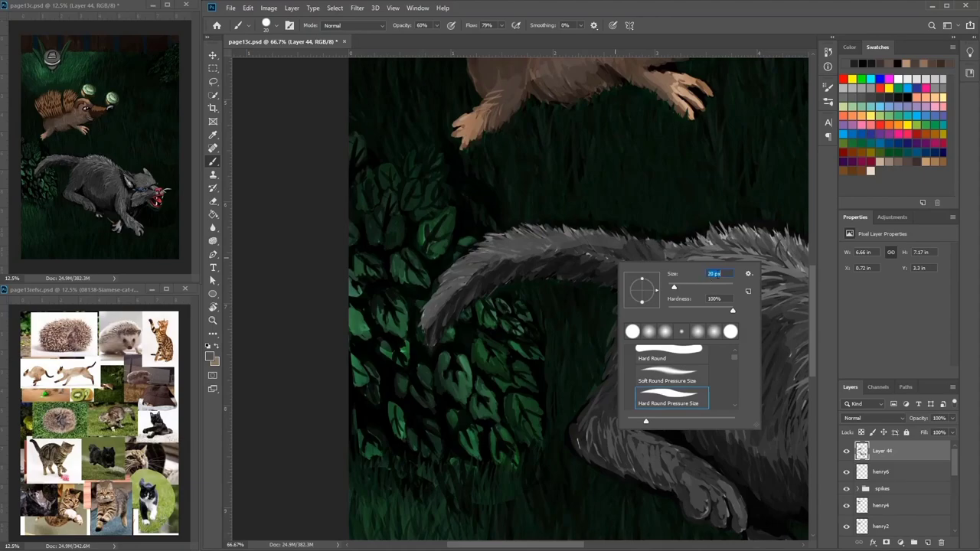
click(717, 235)
mouse_move(646, 249)
mouse_down()
mouse_move(617, 235)
mouse_move(616, 256)
mouse_move(592, 245)
mouse_move(585, 256)
mouse_move(577, 240)
mouse_move(558, 248)
mouse_move(523, 236)
mouse_move(503, 254)
mouse_move(529, 243)
mouse_move(488, 238)
mouse_move(493, 262)
mouse_move(446, 278)
mouse_move(438, 288)
mouse_move(437, 315)
mouse_up()
Step: Sample greys from the cat's back and paint fur strokes over its upper ridge
mouse_move(610, 268)
mouse_down()
mouse_move(484, 267)
mouse_move(503, 233)
mouse_move(529, 253)
mouse_move(536, 245)
mouse_move(574, 257)
mouse_move(540, 261)
mouse_move(549, 263)
mouse_move(598, 222)
mouse_move(607, 246)
mouse_move(626, 247)
mouse_move(618, 235)
mouse_up()
alt+click(551, 290)
mouse_move(627, 227)
mouse_down()
mouse_move(625, 240)
mouse_move(584, 247)
mouse_move(557, 235)
mouse_move(577, 251)
mouse_up()
mouse_move(585, 220)
mouse_down()
mouse_move(604, 254)
mouse_move(572, 250)
mouse_move(548, 231)
mouse_move(593, 251)
mouse_move(575, 227)
mouse_move(624, 265)
mouse_up()
alt+click(568, 281)
alt+click(601, 275)
alt+click(604, 262)
Step: Paint short fur strokes along the cat's spine down towards the shoulders
drag(600, 235, 610, 257)
drag(606, 234, 624, 266)
drag(624, 241, 646, 275)
mouse_move(639, 253)
mouse_down()
mouse_move(648, 286)
mouse_move(668, 301)
mouse_up()
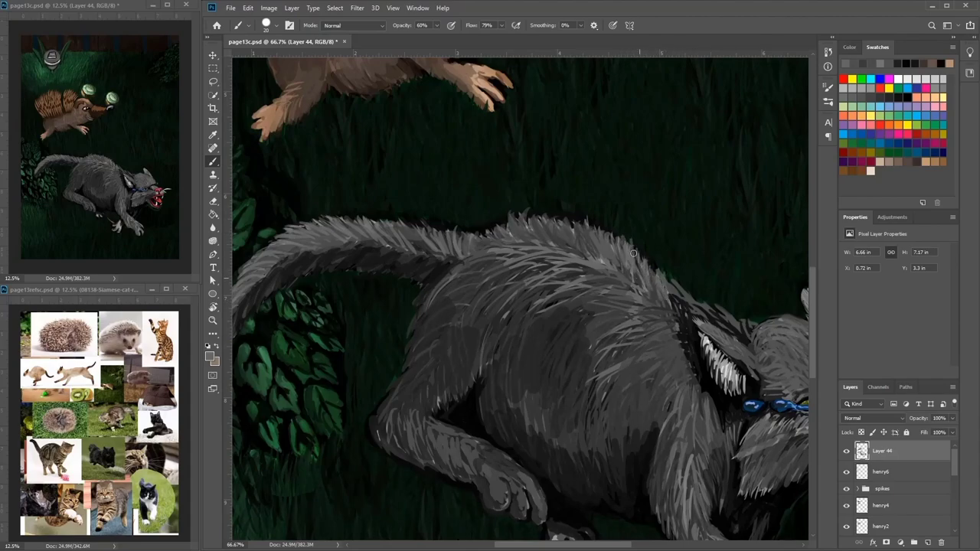
drag(638, 271, 655, 298)
Step: Add short grey fur strokes over the cat's rump and the base of its tail
mouse_move(572, 244)
mouse_down()
mouse_move(595, 258)
mouse_move(584, 258)
mouse_up()
mouse_move(540, 239)
mouse_down()
mouse_move(568, 251)
mouse_move(549, 251)
mouse_up()
mouse_move(495, 236)
mouse_down()
mouse_move(529, 246)
mouse_move(503, 241)
mouse_up()
mouse_move(474, 235)
mouse_down()
mouse_move(502, 250)
mouse_move(484, 253)
mouse_up()
mouse_move(513, 220)
mouse_down()
mouse_move(528, 238)
mouse_move(516, 243)
mouse_up()
mouse_move(494, 222)
mouse_down()
mouse_move(502, 239)
mouse_move(561, 241)
mouse_move(556, 255)
mouse_up()
Step: Blend the fur across the cat's rump and mid-back with freshly sampled greys
alt+click(552, 252)
alt+click(558, 255)
alt+click(560, 258)
mouse_move(511, 233)
mouse_down()
mouse_move(527, 248)
mouse_move(519, 249)
mouse_up()
mouse_move(517, 247)
mouse_down()
mouse_move(566, 266)
mouse_move(559, 237)
mouse_up()
mouse_move(605, 266)
mouse_down()
mouse_move(586, 232)
mouse_move(533, 250)
mouse_move(535, 271)
mouse_up()
alt+click(585, 313)
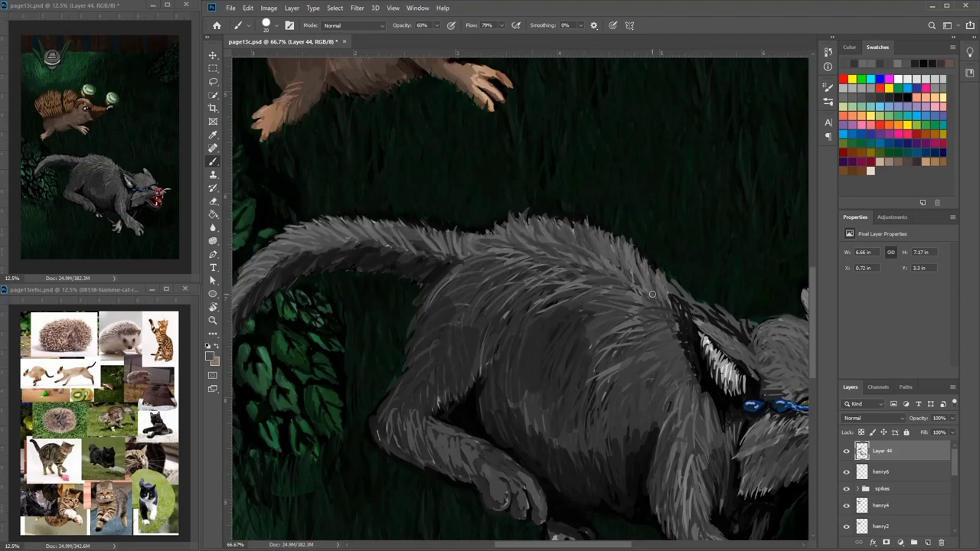
Step: Layer grey fur strokes over the cat's shoulder and upper back, sampling tones from the surrounding coat
mouse_move(615, 288)
mouse_down()
mouse_move(594, 281)
mouse_move(632, 273)
mouse_up()
drag(608, 269, 593, 259)
scroll(596, 255, right, 3)
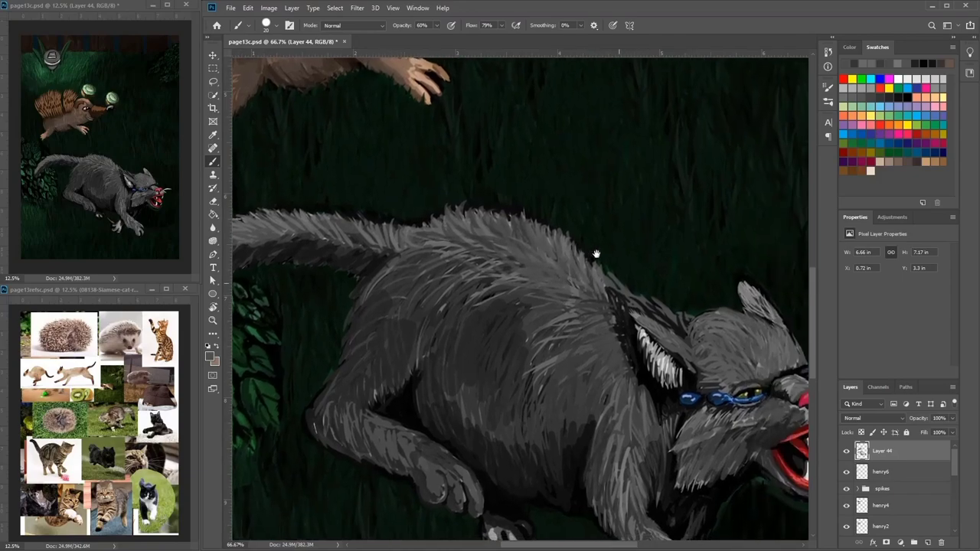
alt+click(541, 242)
drag(546, 283, 523, 263)
mouse_move(521, 273)
mouse_down()
mouse_move(502, 247)
mouse_move(466, 243)
mouse_up()
mouse_move(543, 294)
mouse_down()
mouse_move(530, 273)
mouse_move(539, 261)
mouse_move(526, 267)
mouse_up()
alt+click(535, 291)
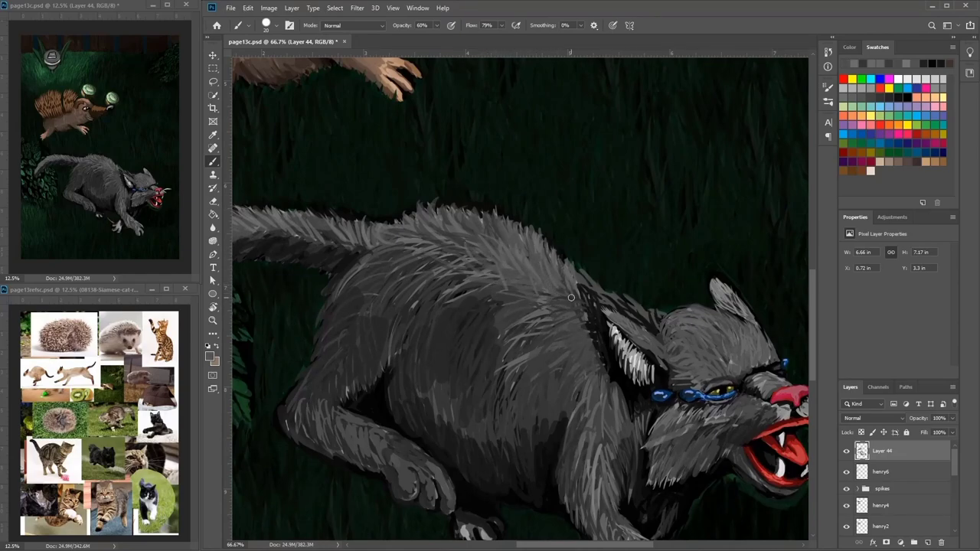
Step: Cover the dark patches on the back of the cat's neck with sampled grey fur strokes running up to the shoulders
alt+click(602, 291)
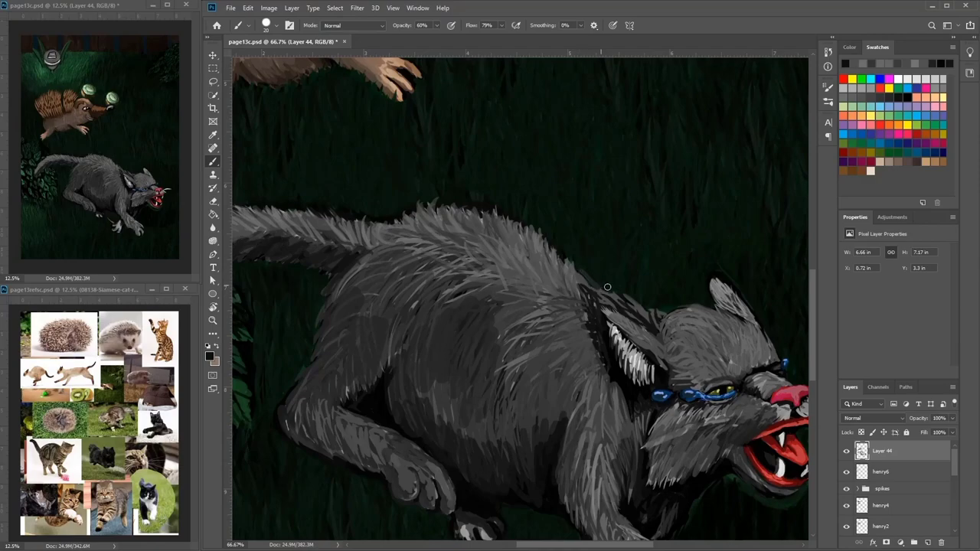
alt+click(628, 304)
drag(648, 320, 616, 302)
drag(622, 306, 584, 287)
drag(588, 305, 581, 292)
drag(596, 308, 573, 272)
drag(606, 290, 582, 275)
drag(649, 311, 619, 296)
mouse_move(659, 320)
mouse_down()
mouse_move(580, 271)
mouse_move(647, 320)
mouse_move(595, 291)
mouse_up()
drag(584, 292, 555, 260)
drag(572, 275, 549, 241)
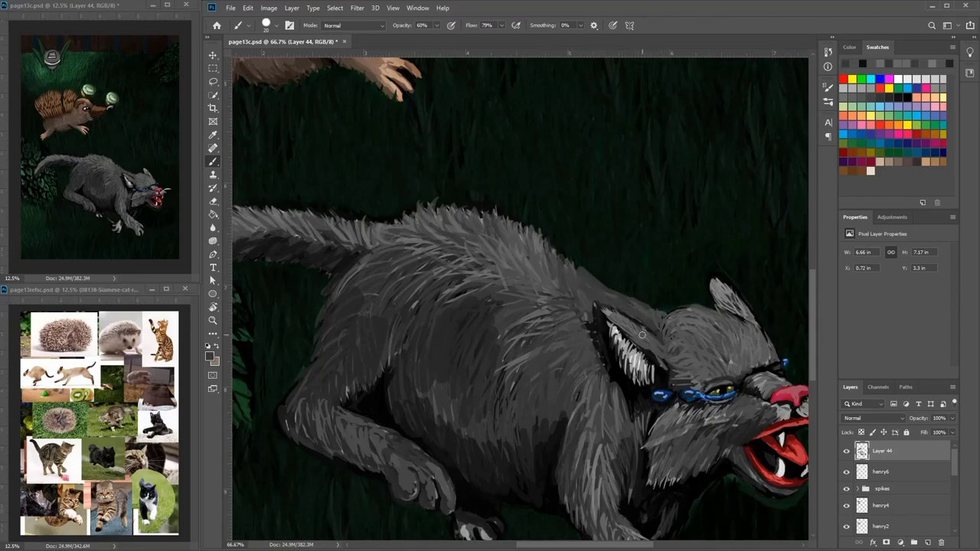
Step: Smooth the outer fur of the cat's near ear with grey strokes and sample a grey from the head
drag(643, 335, 621, 324)
drag(630, 328, 606, 313)
mouse_move(653, 348)
mouse_down()
mouse_move(627, 322)
mouse_move(637, 324)
mouse_up()
alt+click(684, 345)
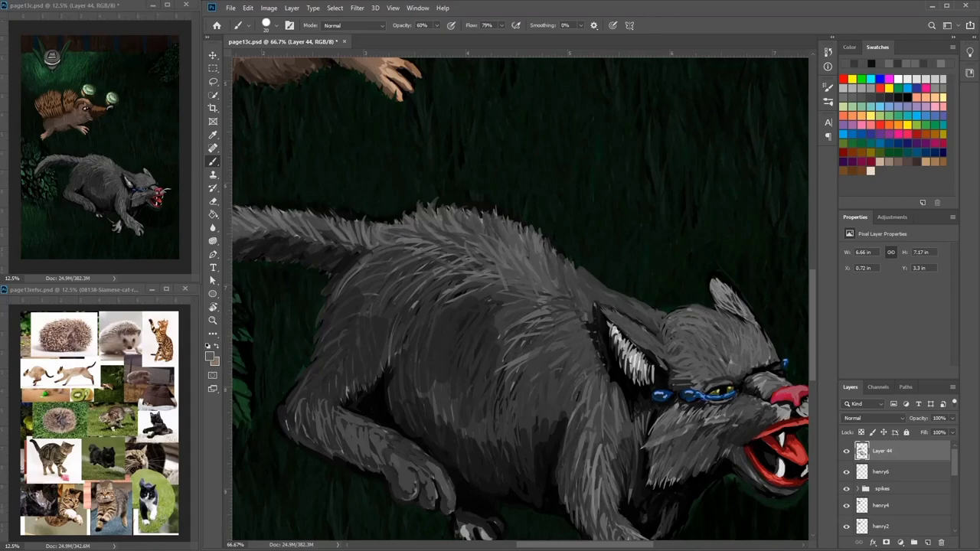
Step: Rework the fur on the hedgehog's cheek and neck with sampled browns
drag(490, 130, 557, 477)
alt+click(394, 395)
mouse_move(457, 358)
mouse_down()
mouse_move(474, 371)
mouse_move(466, 374)
mouse_up()
mouse_move(443, 368)
mouse_down()
mouse_move(455, 380)
mouse_move(473, 366)
mouse_up()
alt+click(434, 383)
mouse_move(459, 350)
mouse_down()
mouse_move(476, 368)
mouse_move(461, 380)
mouse_move(448, 367)
mouse_up()
alt+click(467, 386)
alt+click(439, 355)
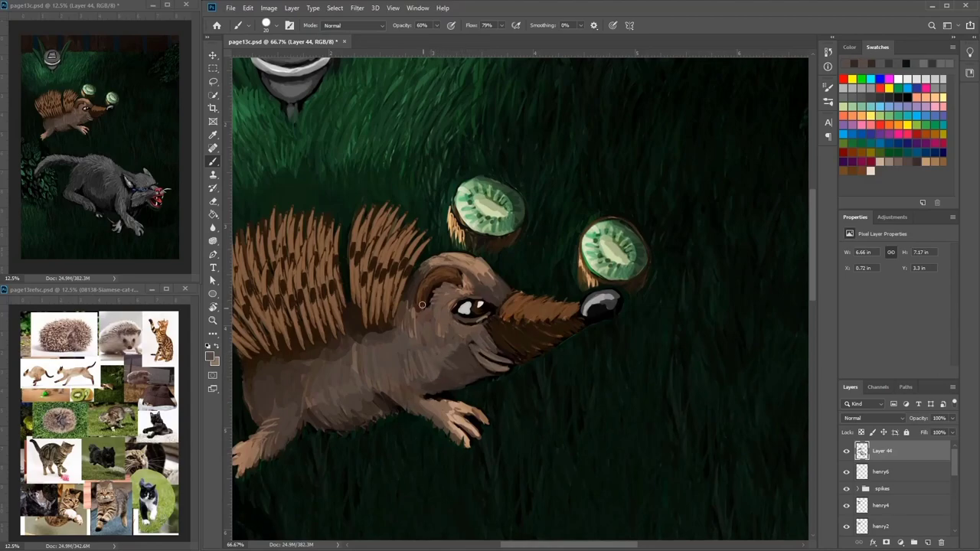
Step: Repaint the fur around the hedgehog's ear and the side of its face with sampled browns
alt+click(418, 290)
drag(414, 295, 407, 311)
drag(434, 264, 411, 310)
alt+click(451, 259)
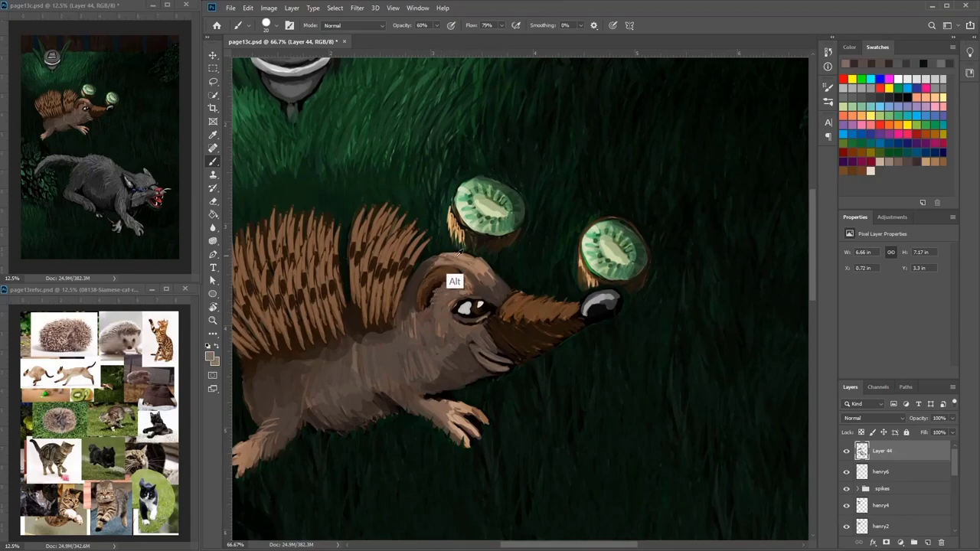
alt+click(499, 294)
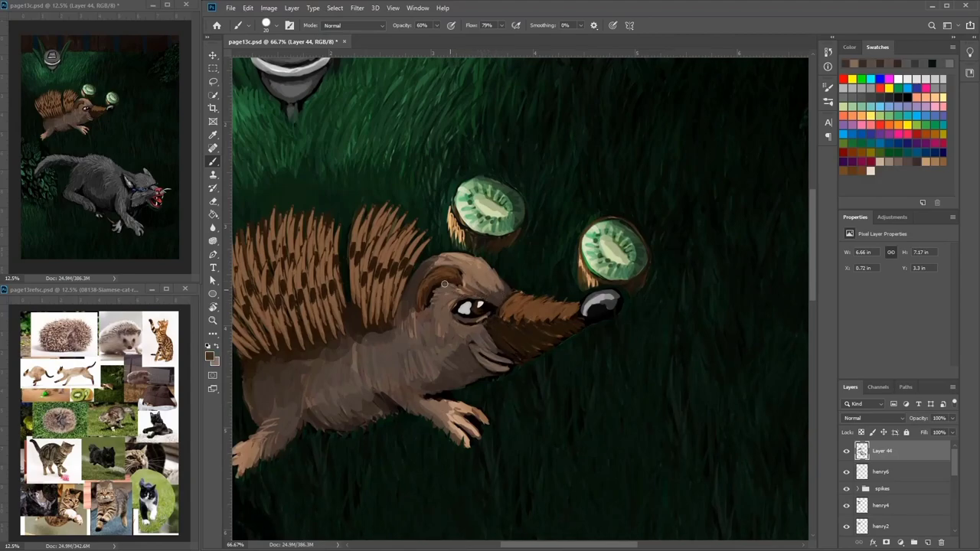
mouse_move(450, 314)
mouse_down()
mouse_move(441, 340)
mouse_move(461, 343)
mouse_up()
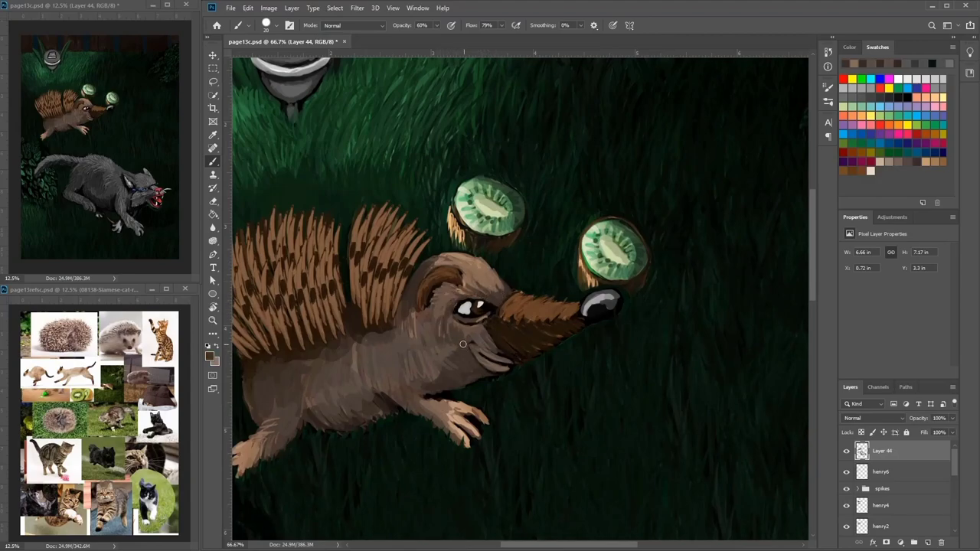
Step: Paint lighter brown fur strokes over the hedgehog's flank, belly and shoulder
alt+click(378, 376)
alt+click(447, 432)
mouse_move(404, 392)
mouse_down()
mouse_move(425, 350)
mouse_move(468, 338)
mouse_move(385, 345)
mouse_move(398, 352)
mouse_move(382, 359)
mouse_move(399, 397)
mouse_move(402, 380)
mouse_move(353, 373)
mouse_move(364, 398)
mouse_move(323, 367)
mouse_up()
drag(353, 397, 431, 351)
drag(393, 333, 344, 410)
mouse_move(395, 366)
mouse_down()
mouse_move(403, 373)
mouse_move(360, 386)
mouse_move(429, 369)
mouse_move(448, 342)
mouse_move(523, 377)
mouse_up()
Step: Extend the brown fur strokes along the hedgehog's side and over the haunch beneath the spikes
alt+click(375, 380)
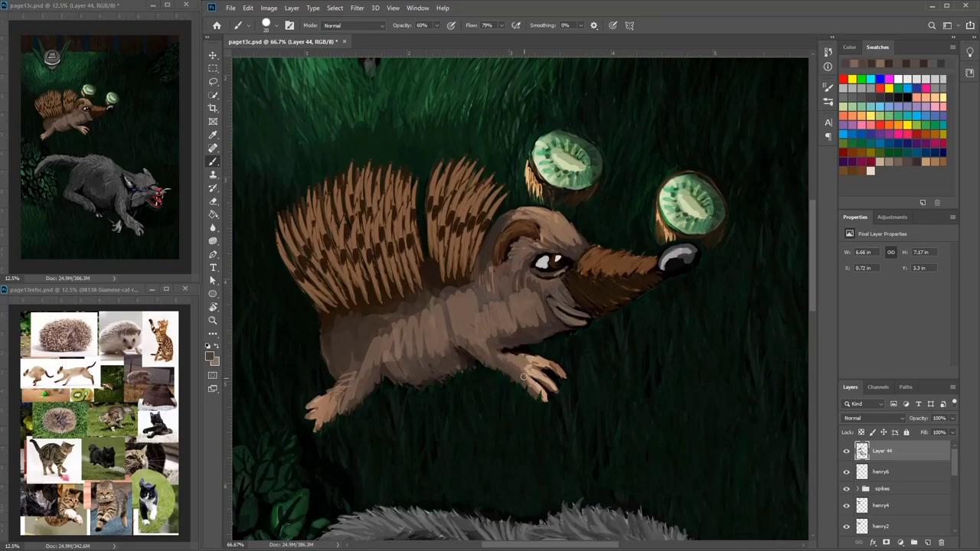
mouse_move(525, 313)
mouse_down()
mouse_move(549, 314)
mouse_move(523, 297)
mouse_move(530, 288)
mouse_move(515, 273)
mouse_move(524, 247)
mouse_move(497, 272)
mouse_move(485, 265)
mouse_move(460, 308)
mouse_move(469, 305)
mouse_move(449, 293)
mouse_move(418, 312)
mouse_move(396, 299)
mouse_move(401, 311)
mouse_move(376, 324)
mouse_move(327, 338)
mouse_up()
drag(495, 311, 543, 319)
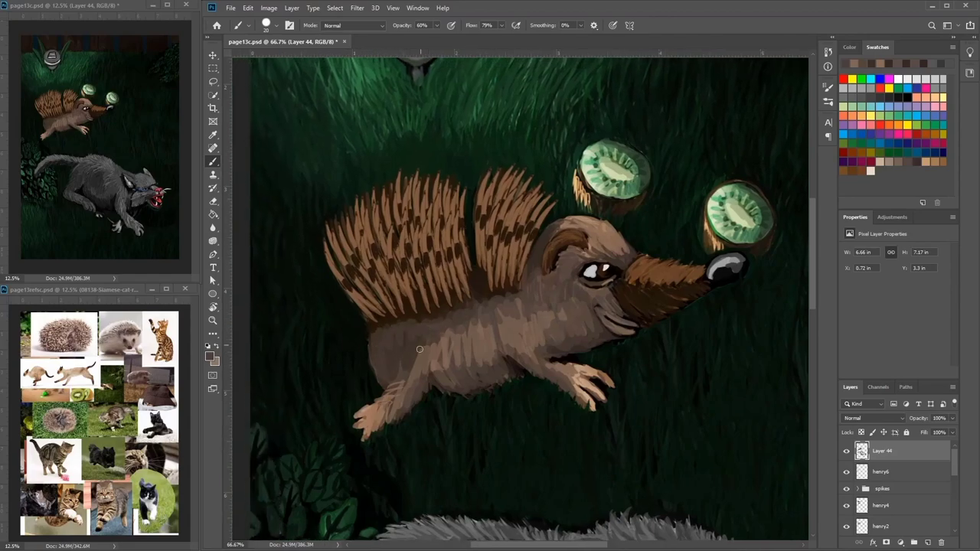
mouse_move(391, 362)
mouse_down()
mouse_move(379, 340)
mouse_move(389, 367)
mouse_move(383, 341)
mouse_move(402, 358)
mouse_move(417, 337)
mouse_move(410, 329)
mouse_move(436, 331)
mouse_up()
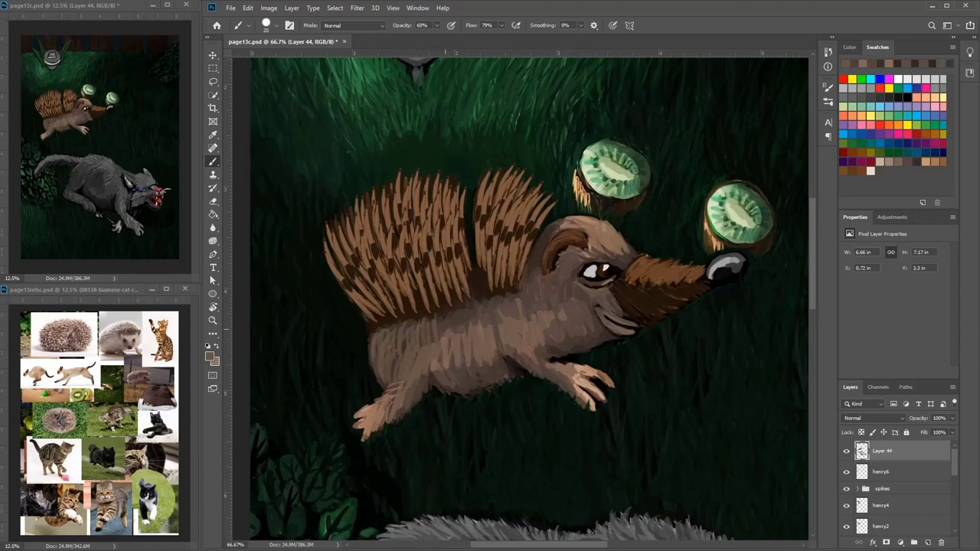
alt+click(421, 314)
drag(378, 323, 382, 380)
Step: Blend the hedgehog's hind leg into its flank with sampled browns, evening out the fur along the side
alt+click(387, 360)
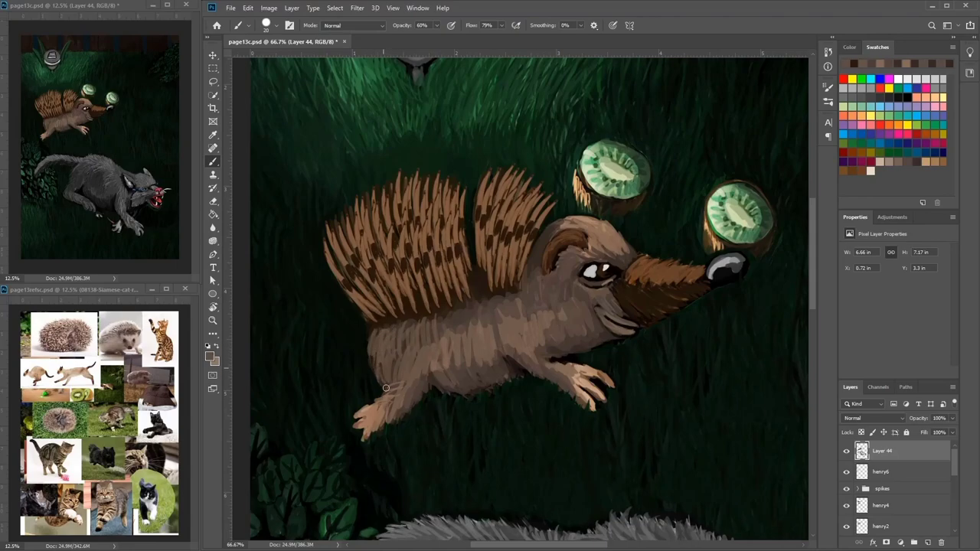
alt+click(428, 400)
mouse_move(407, 370)
mouse_down()
mouse_move(392, 386)
mouse_move(427, 376)
mouse_up()
alt+click(415, 370)
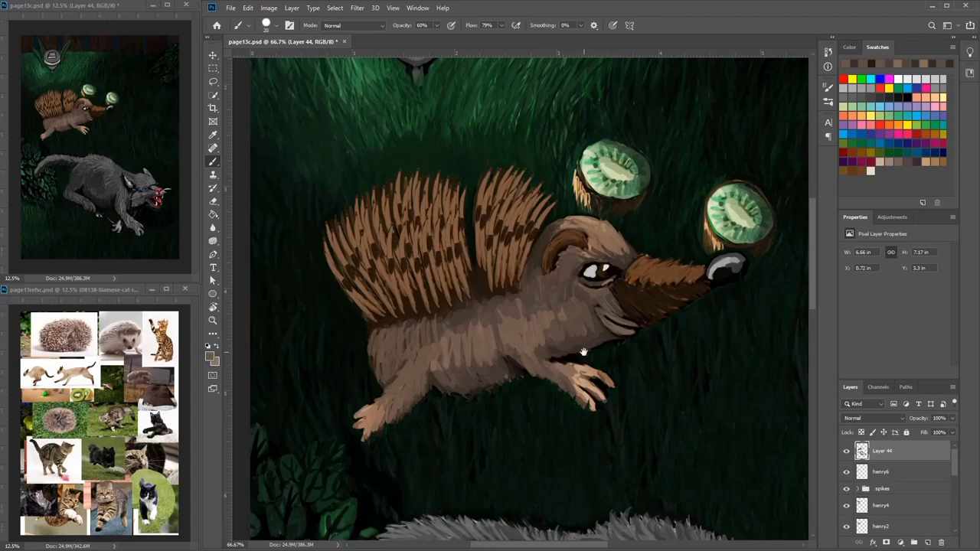
drag(583, 352, 538, 356)
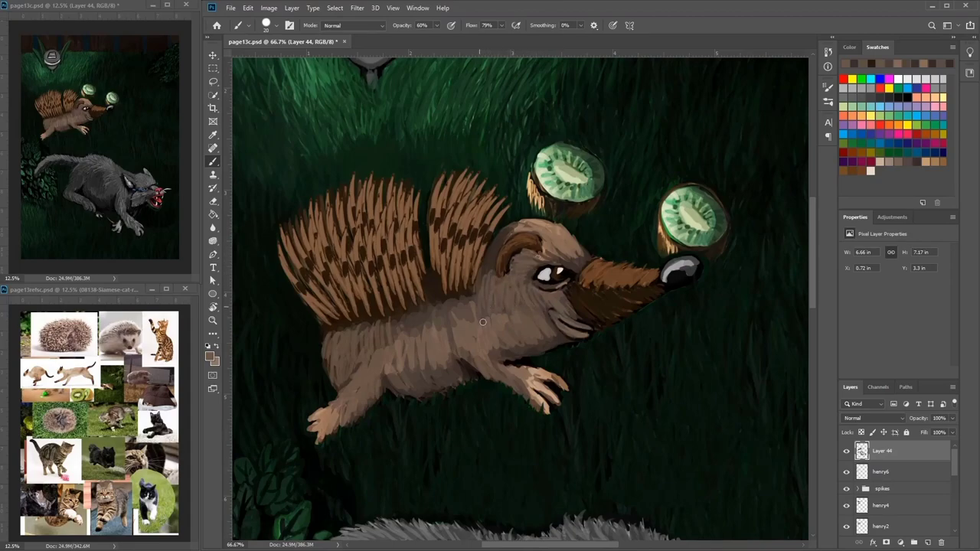
mouse_move(443, 330)
mouse_down()
mouse_move(428, 321)
mouse_move(390, 346)
mouse_up()
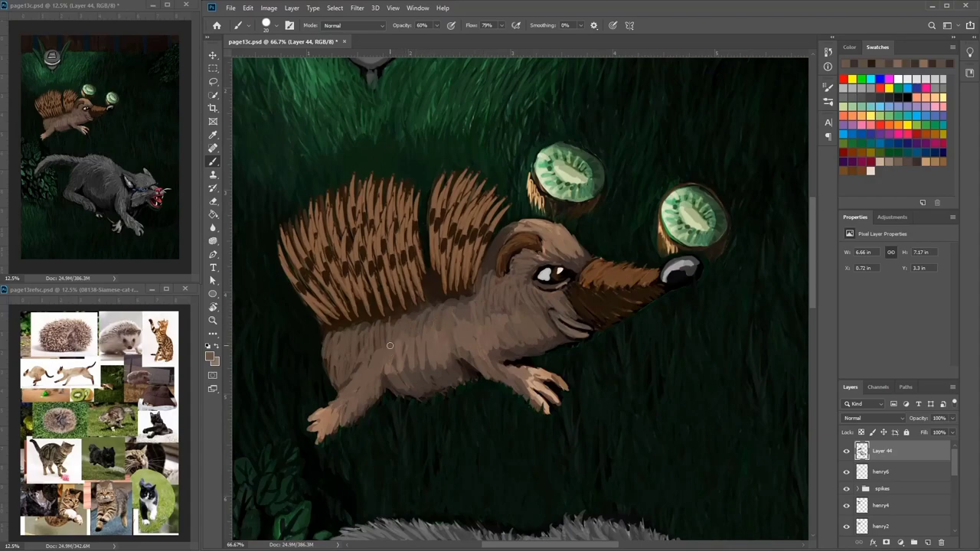
Step: Redefine the inside of the hedgehog's ear and the fur around it with sampled dark and mid browns
alt+click(537, 244)
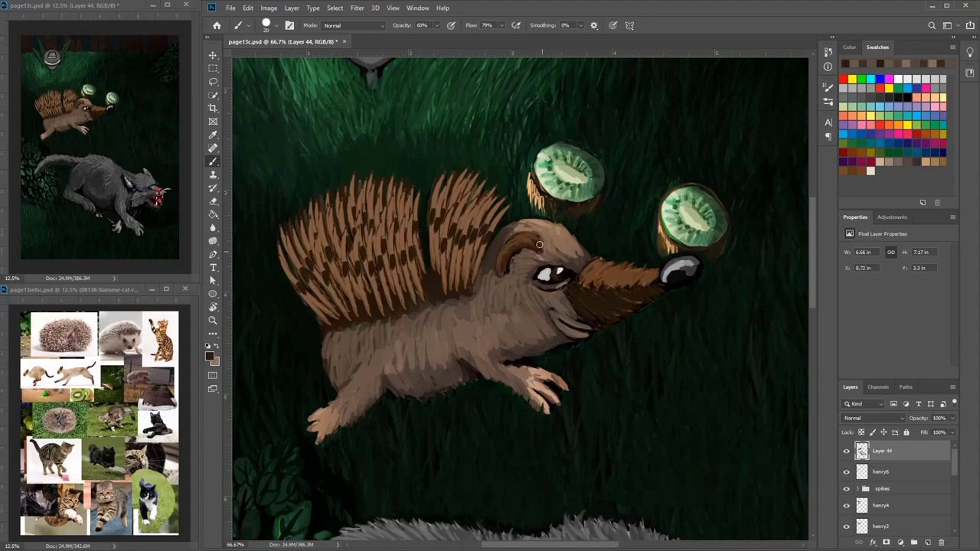
alt+click(533, 237)
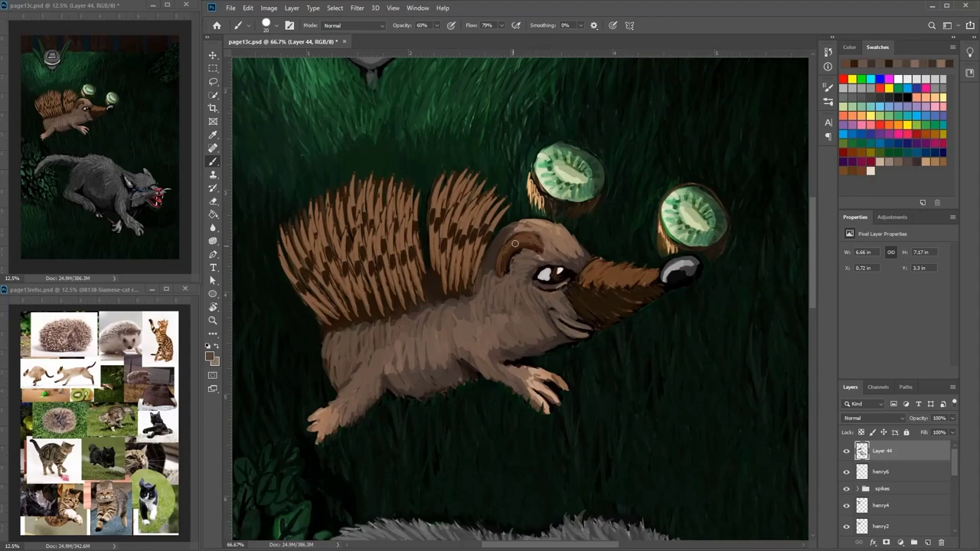
alt+click(527, 257)
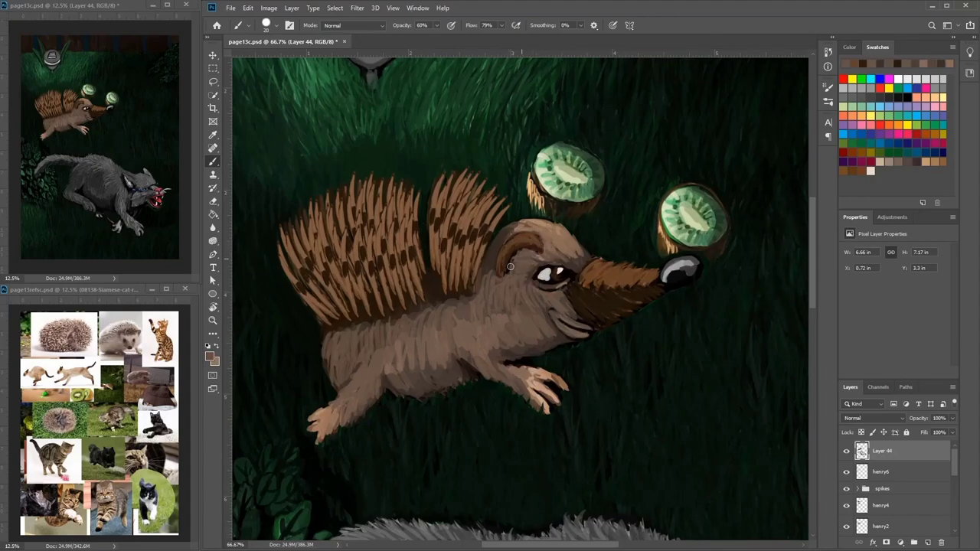
alt+click(515, 254)
drag(519, 255, 513, 268)
alt+click(531, 261)
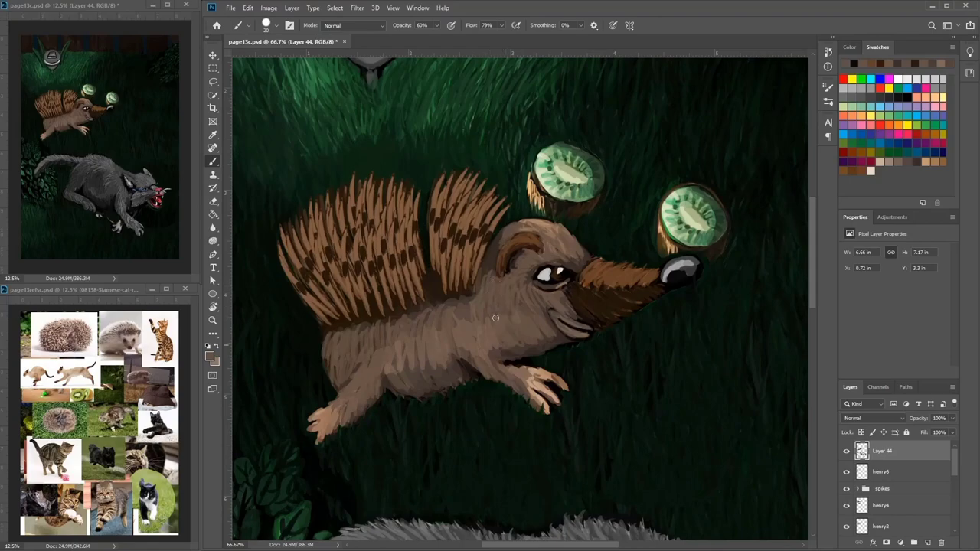
Step: Paint a light patch on the hedgehog's cheek, then blend the cheek and front paw with sampled fur browns
key(alt)
alt+click(541, 375)
mouse_move(538, 307)
mouse_down()
mouse_move(542, 321)
mouse_move(531, 328)
mouse_up()
alt+click(538, 313)
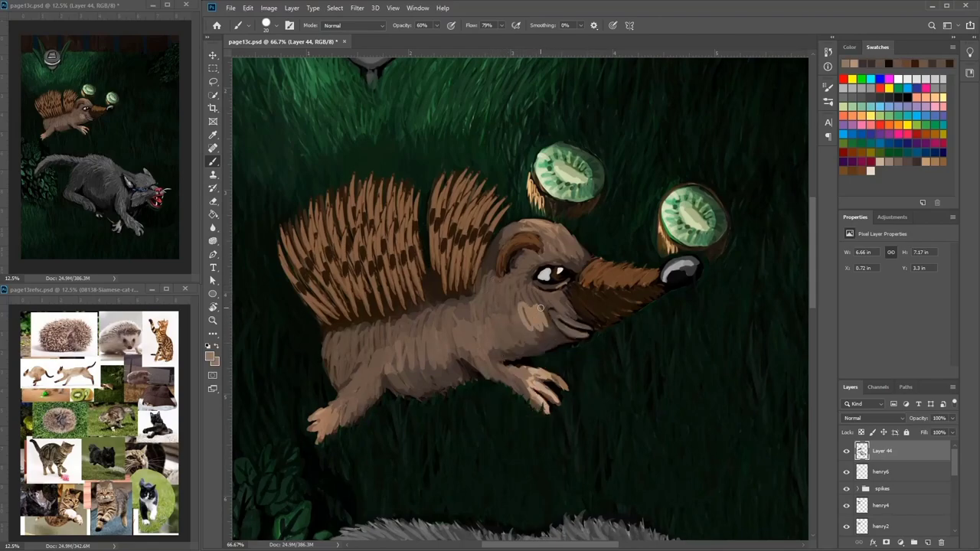
click(212, 354)
click(403, 208)
click(587, 127)
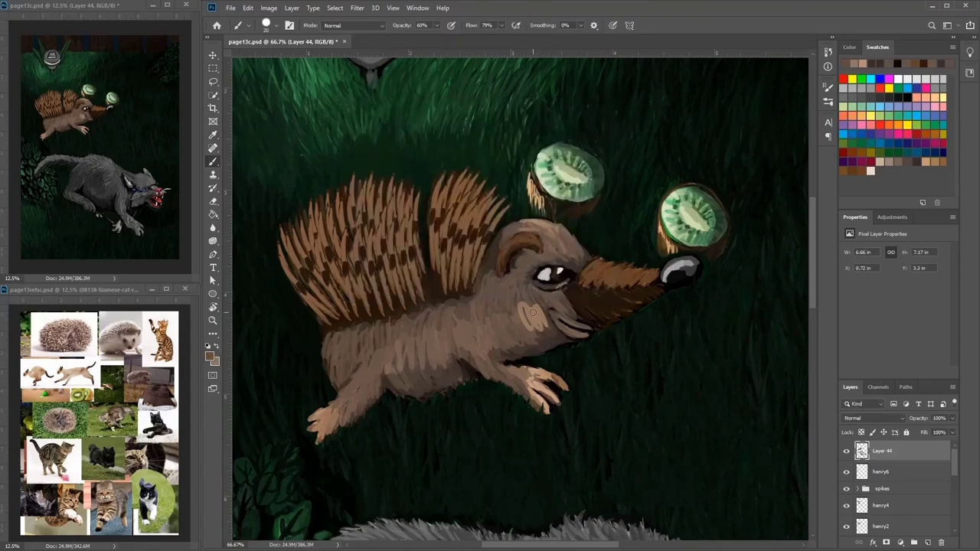
mouse_move(536, 309)
mouse_down()
mouse_move(544, 322)
mouse_move(523, 311)
mouse_move(542, 309)
mouse_up()
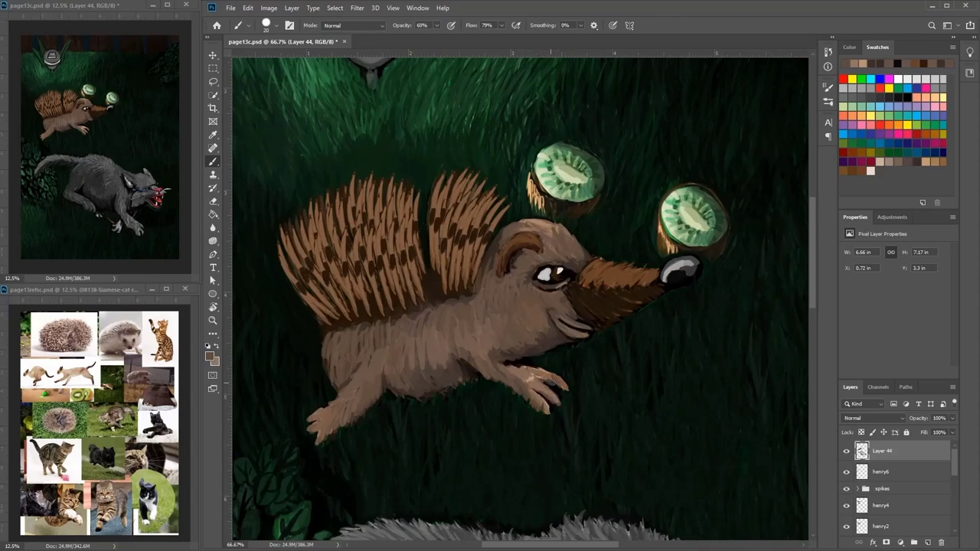
drag(532, 375, 516, 371)
Step: Detail the hedgehog's snout with fine dark and mid brown fur strokes in colours sampled from it
alt+click(643, 278)
mouse_move(633, 291)
mouse_down()
mouse_move(618, 300)
mouse_move(617, 277)
mouse_move(640, 272)
mouse_up()
alt+click(610, 281)
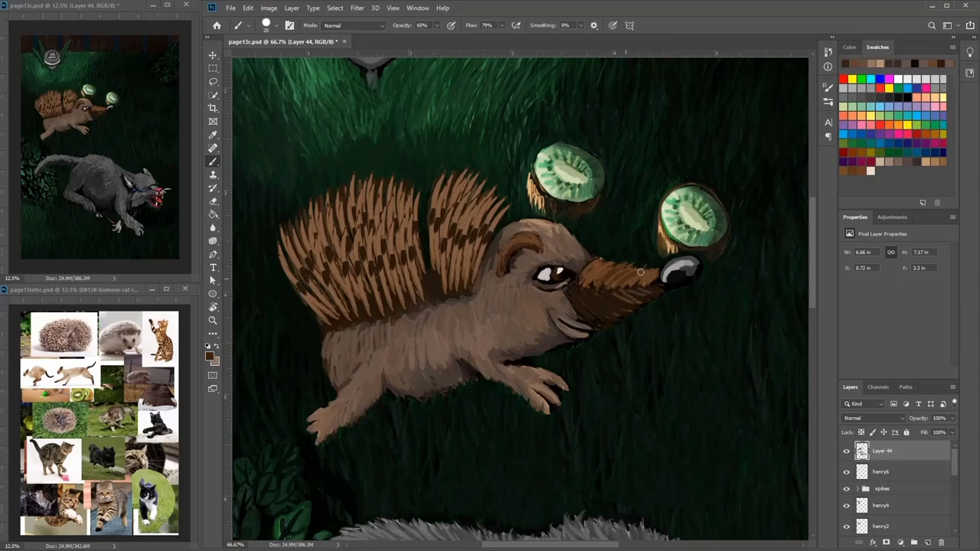
mouse_move(602, 326)
mouse_down()
mouse_move(628, 319)
mouse_move(638, 273)
mouse_up()
alt+click(652, 301)
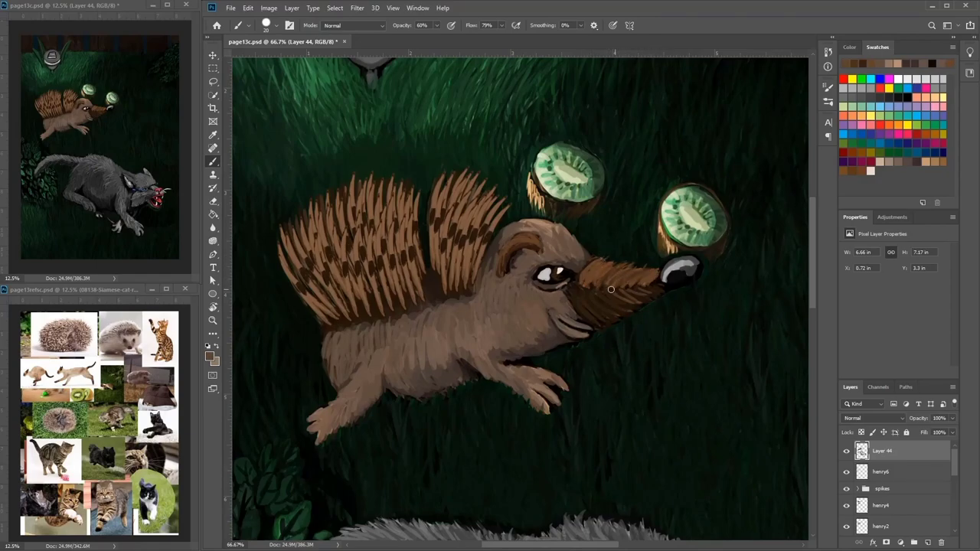
mouse_move(580, 290)
mouse_down()
mouse_move(605, 311)
mouse_move(604, 326)
mouse_move(640, 316)
mouse_up()
alt+click(611, 290)
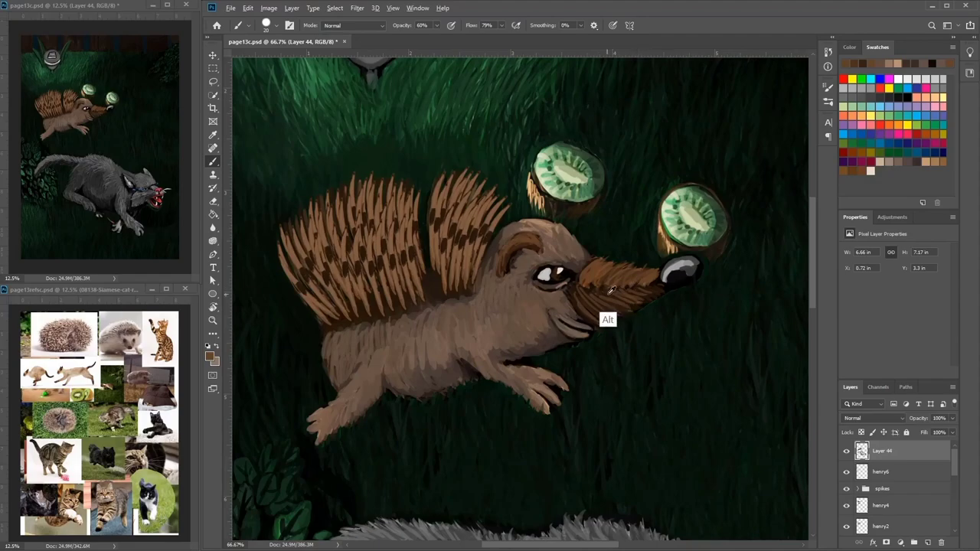
alt+click(610, 291)
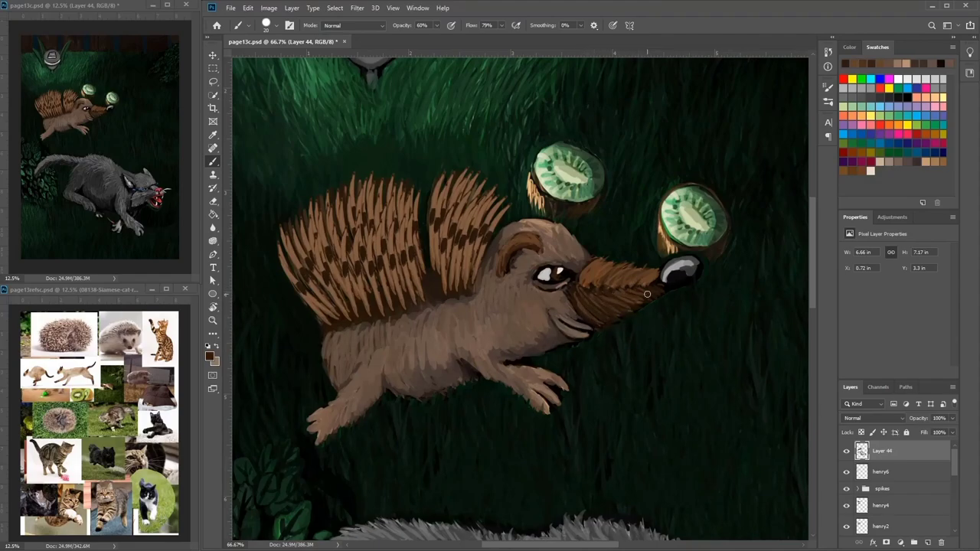
Step: Shade the cheek fur around the hedgehog's smile and below its eye with sampled dark and grey browns
alt+click(568, 308)
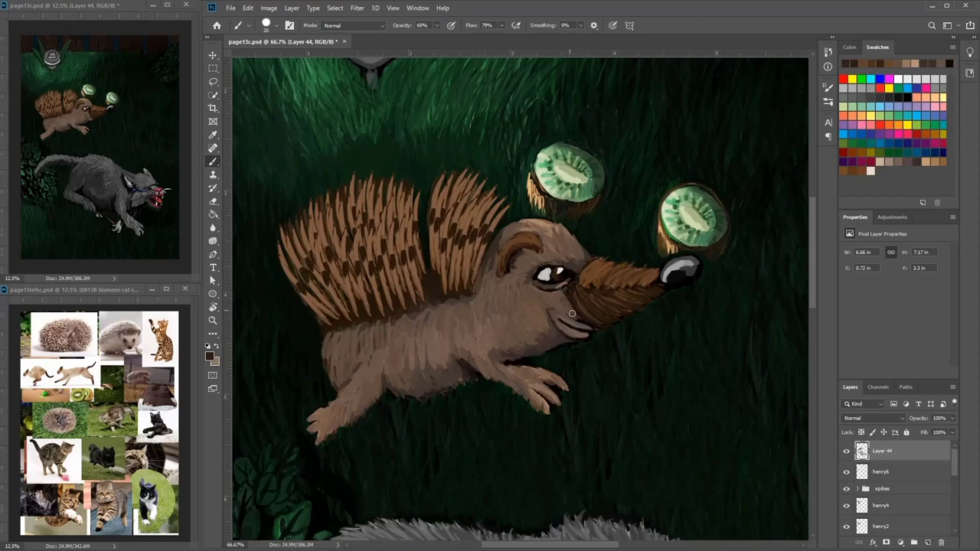
mouse_move(563, 298)
mouse_down()
mouse_move(548, 329)
mouse_move(496, 351)
mouse_up()
alt+click(535, 304)
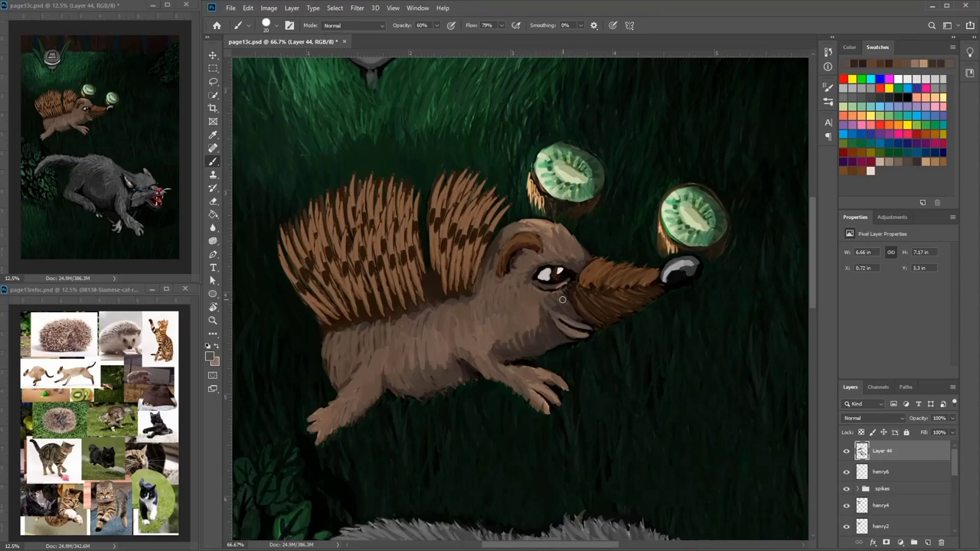
alt+click(563, 312)
alt+click(569, 321)
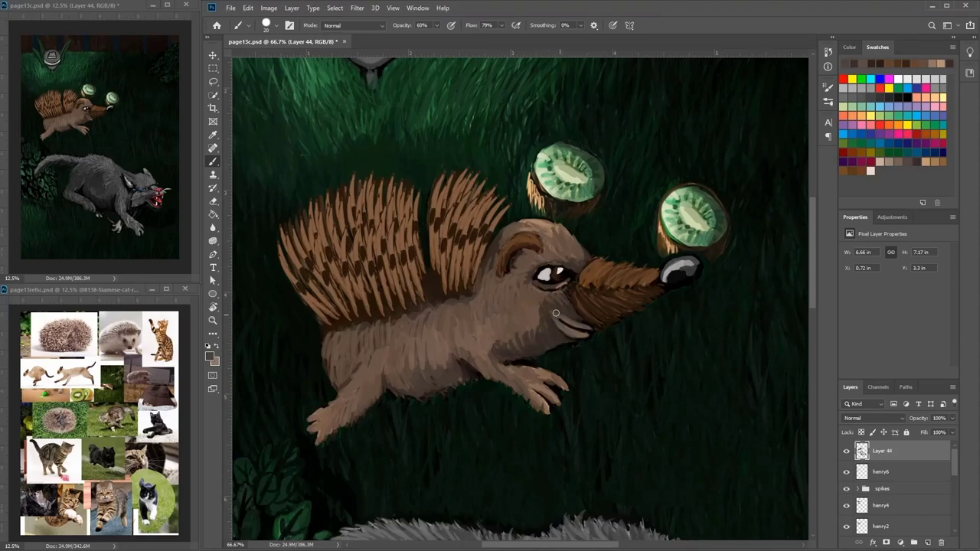
alt+click(572, 322)
alt+click(586, 330)
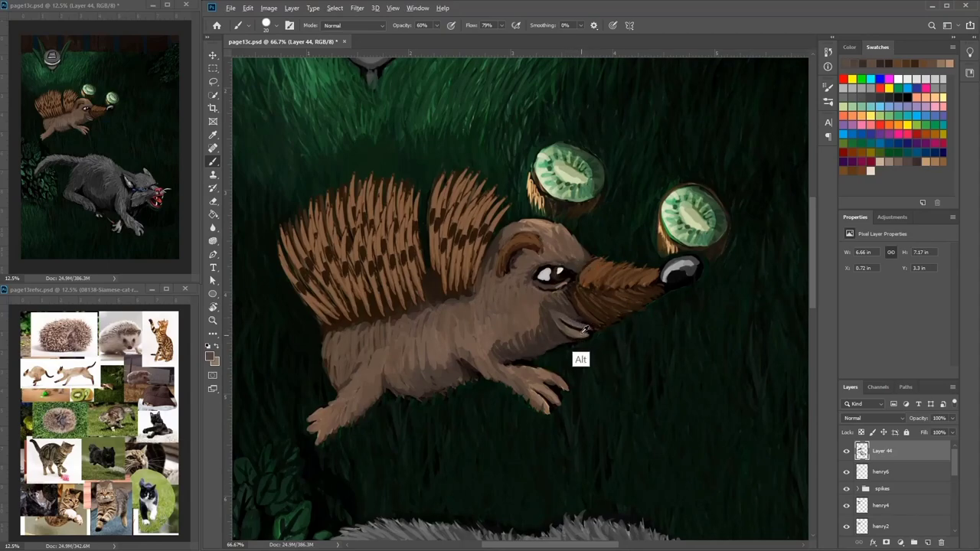
alt+click(581, 317)
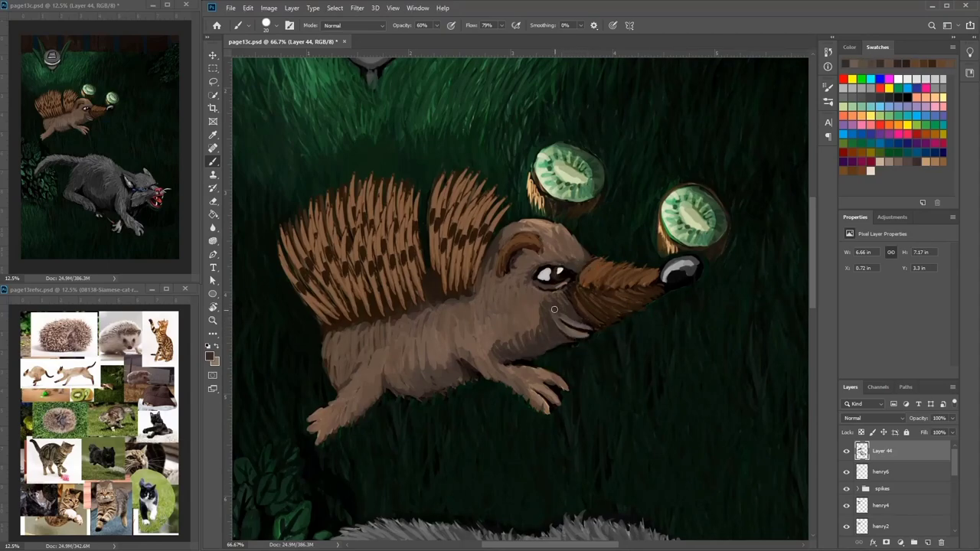
mouse_move(539, 299)
mouse_down()
mouse_move(549, 334)
mouse_move(543, 318)
mouse_move(532, 320)
mouse_move(549, 340)
mouse_move(533, 321)
mouse_move(521, 342)
mouse_up()
alt+click(546, 286)
alt+click(548, 284)
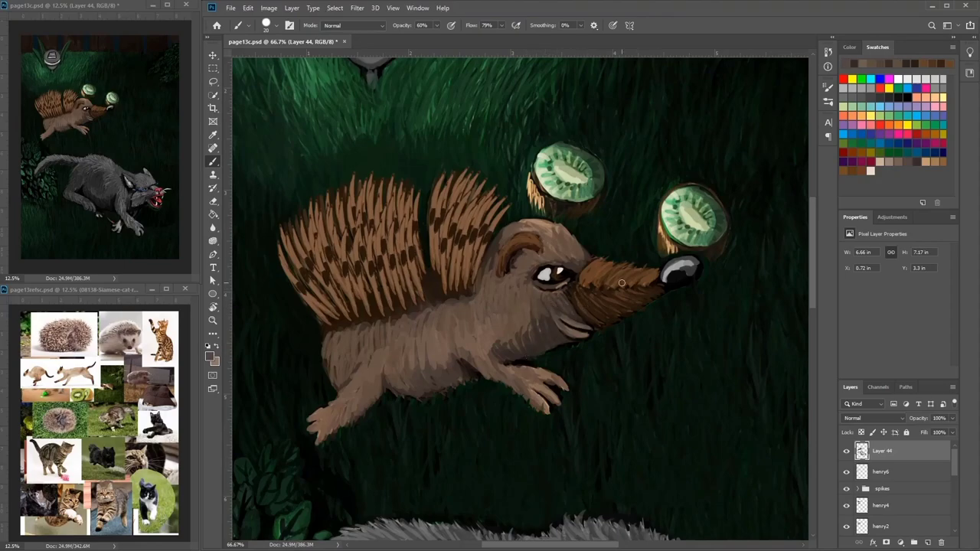
Step: Refine the fur between the hedgehog's eye, mouth corner and jaw with sampled light and dark browns
drag(578, 272, 599, 242)
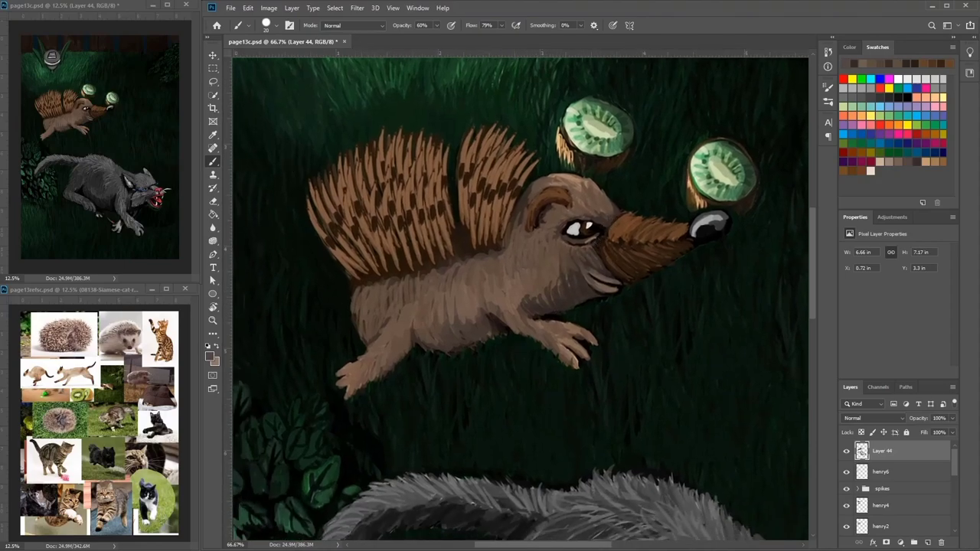
scroll(613, 229, up, 1)
alt+click(529, 268)
mouse_move(576, 263)
mouse_down()
mouse_move(603, 293)
mouse_move(578, 284)
mouse_move(603, 302)
mouse_move(571, 285)
mouse_move(576, 301)
mouse_move(581, 286)
mouse_move(604, 309)
mouse_move(587, 281)
mouse_move(598, 291)
mouse_move(603, 224)
mouse_move(581, 277)
mouse_up()
alt+click(594, 287)
alt+click(624, 304)
alt+click(581, 286)
alt+click(599, 307)
alt+click(584, 297)
alt+click(582, 287)
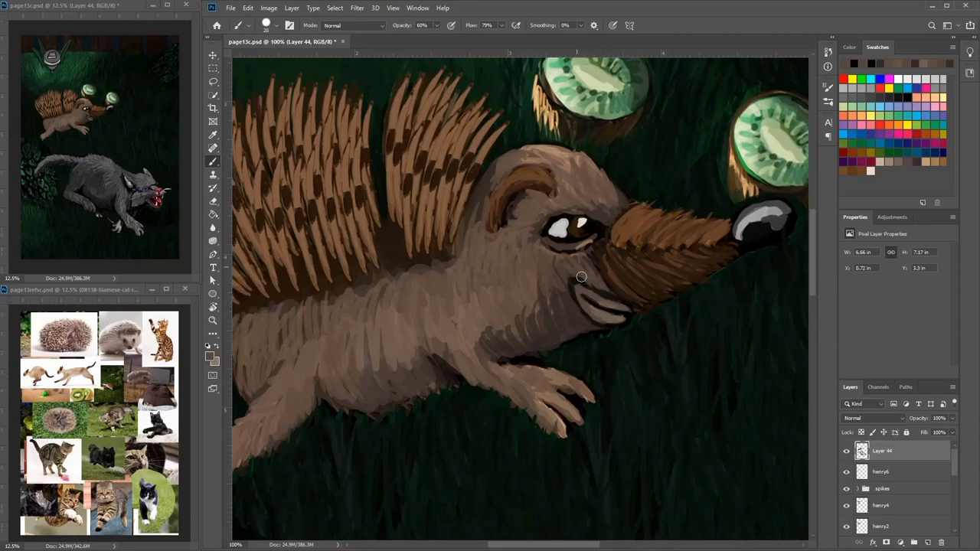
key(alt)
alt+click(571, 304)
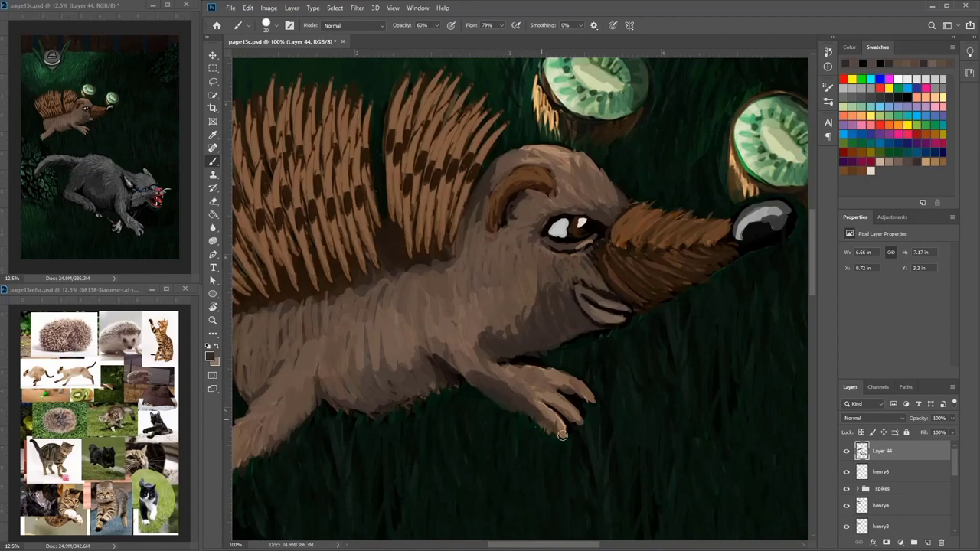
Step: Paint brown fur strokes down the length of the hedgehog's hind leg, softening its dark rear shading
scroll(455, 380, left, 5)
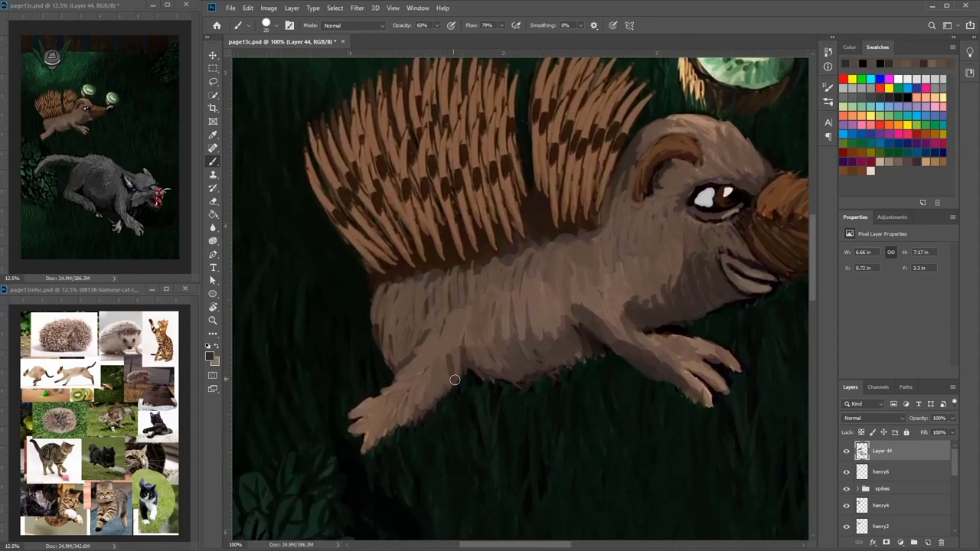
mouse_move(461, 351)
mouse_down()
mouse_move(448, 389)
mouse_move(401, 425)
mouse_up()
mouse_move(446, 355)
mouse_down()
mouse_move(451, 383)
mouse_move(435, 381)
mouse_move(422, 396)
mouse_move(412, 383)
mouse_move(415, 396)
mouse_move(394, 424)
mouse_up()
alt+click(438, 355)
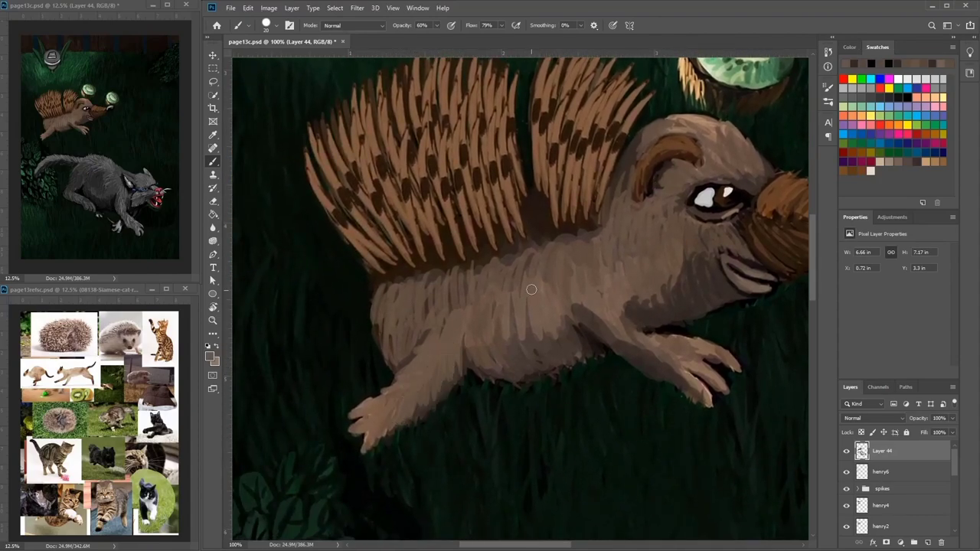
Step: Blend the fur over the hedgehog's haunch above the hind leg with short strokes of sampled brown
alt+click(430, 308)
alt+click(429, 310)
drag(418, 314, 406, 350)
mouse_move(406, 318)
mouse_down()
mouse_move(393, 349)
mouse_move(381, 337)
mouse_up()
drag(385, 294, 380, 336)
alt+click(391, 320)
mouse_move(399, 305)
mouse_down()
mouse_move(395, 349)
mouse_move(405, 344)
mouse_up()
Step: Blend the upper flank fur into the dark base of the spikes with a sampled brown
alt+click(477, 267)
mouse_move(490, 310)
mouse_down()
mouse_move(461, 229)
mouse_move(466, 258)
mouse_move(439, 265)
mouse_up()
mouse_move(436, 224)
mouse_down()
mouse_move(431, 259)
mouse_move(420, 260)
mouse_up()
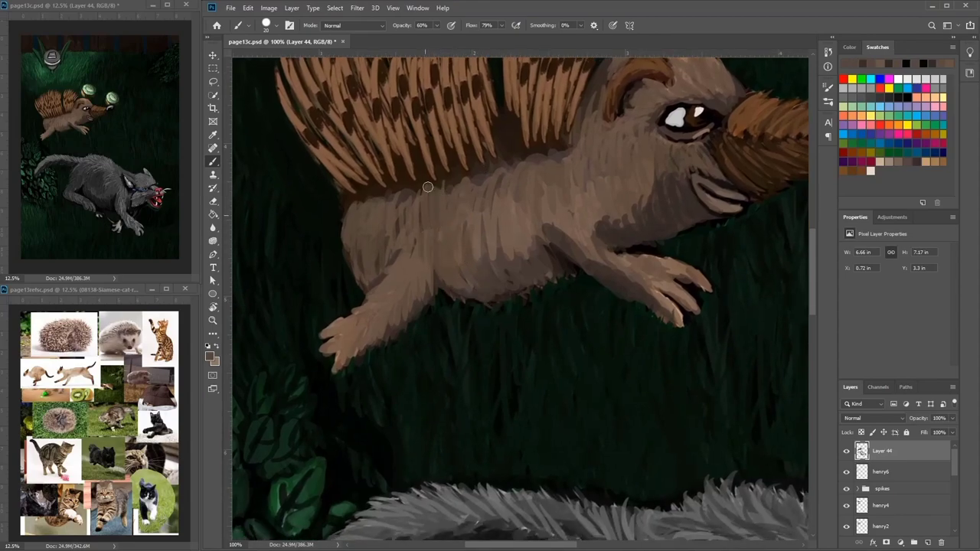
mouse_move(453, 177)
mouse_down()
mouse_move(449, 202)
mouse_move(499, 207)
mouse_up()
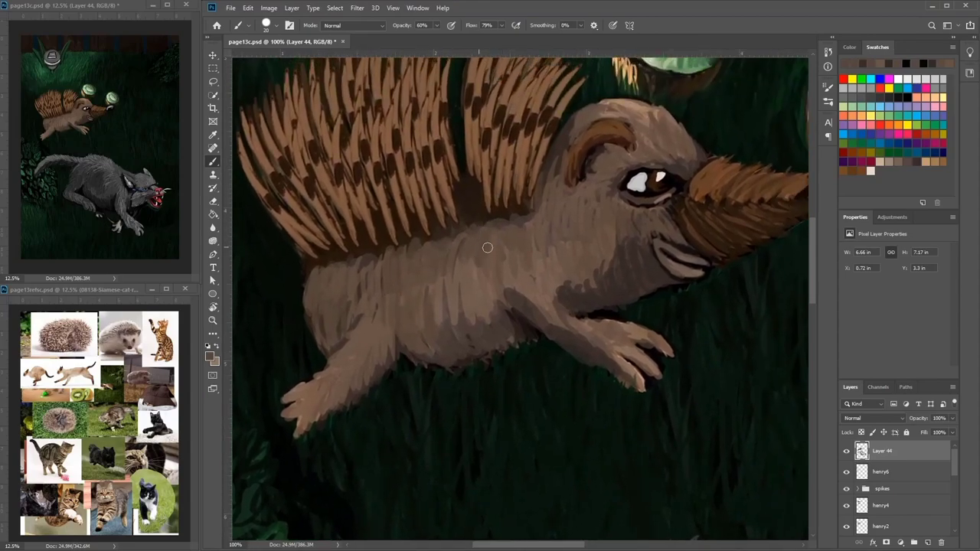
Step: Add short vertical brown fur strokes across the lower flank and belly of the hedgehog
alt+click(477, 326)
mouse_move(456, 299)
mouse_down()
mouse_move(432, 297)
mouse_move(443, 336)
mouse_up()
mouse_move(432, 297)
mouse_down()
mouse_move(435, 342)
mouse_move(422, 337)
mouse_up()
drag(411, 316, 412, 340)
drag(500, 298, 496, 339)
drag(471, 325, 472, 339)
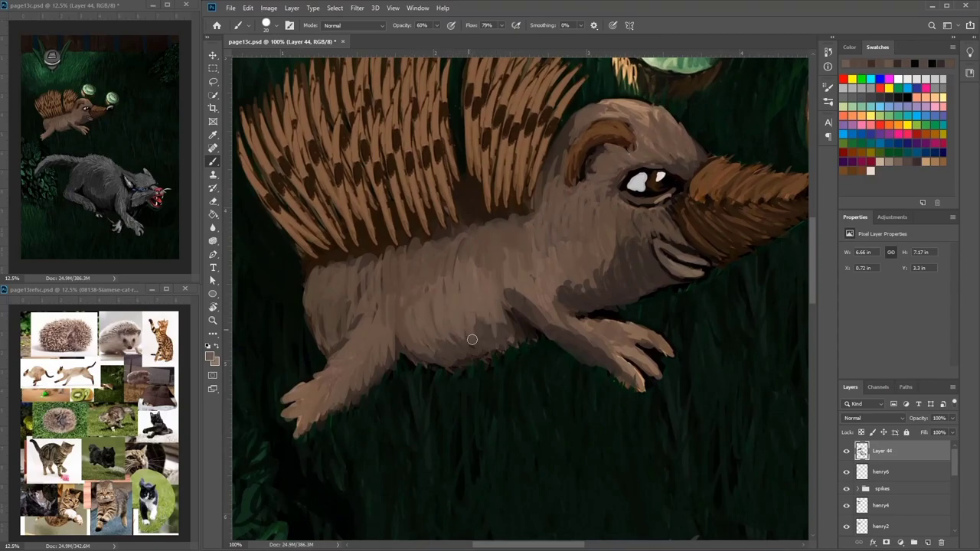
Step: Deepen the shadow behind the hedgehog's foreleg and along its belly edge with sampled dark browns
mouse_move(542, 285)
mouse_down()
mouse_move(548, 317)
mouse_move(609, 360)
mouse_up()
mouse_move(515, 293)
mouse_down()
mouse_move(546, 308)
mouse_move(536, 328)
mouse_move(576, 347)
mouse_up()
alt+click(521, 334)
mouse_move(513, 296)
mouse_down()
mouse_move(565, 341)
mouse_move(560, 330)
mouse_move(522, 333)
mouse_move(511, 321)
mouse_move(506, 345)
mouse_up()
alt+click(537, 332)
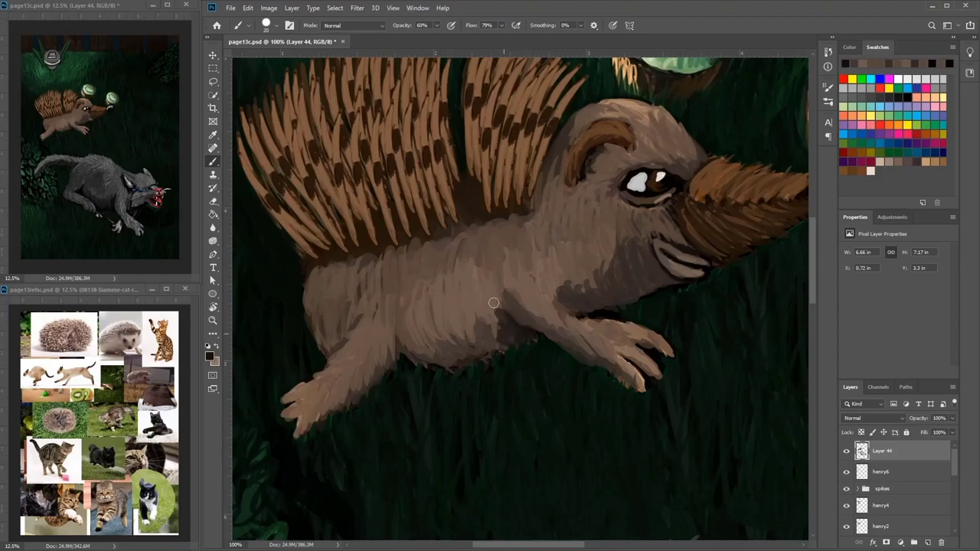
mouse_move(405, 341)
mouse_down()
mouse_move(410, 360)
mouse_move(452, 365)
mouse_up()
alt+click(411, 356)
drag(479, 324, 513, 334)
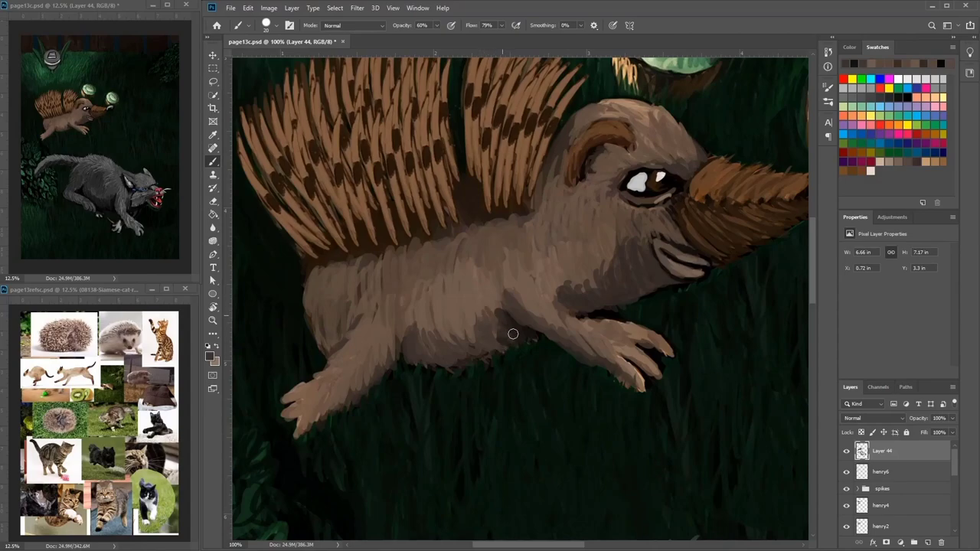
Step: Soften the fur shading along the hedgehog's throat and lower cheek with sampled greyish brown
mouse_move(588, 279)
mouse_down()
mouse_move(610, 244)
mouse_move(606, 292)
mouse_move(571, 306)
mouse_up()
alt+click(611, 245)
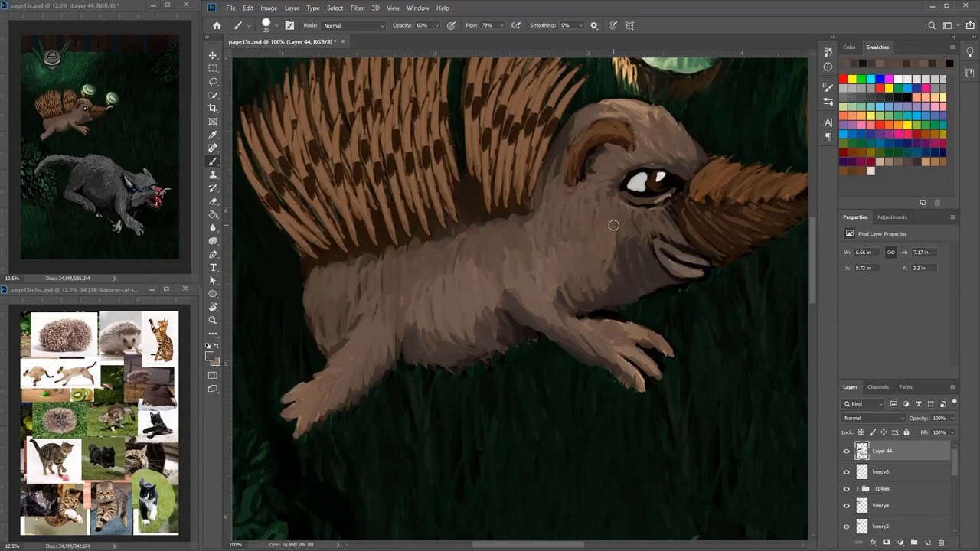
drag(650, 229, 601, 298)
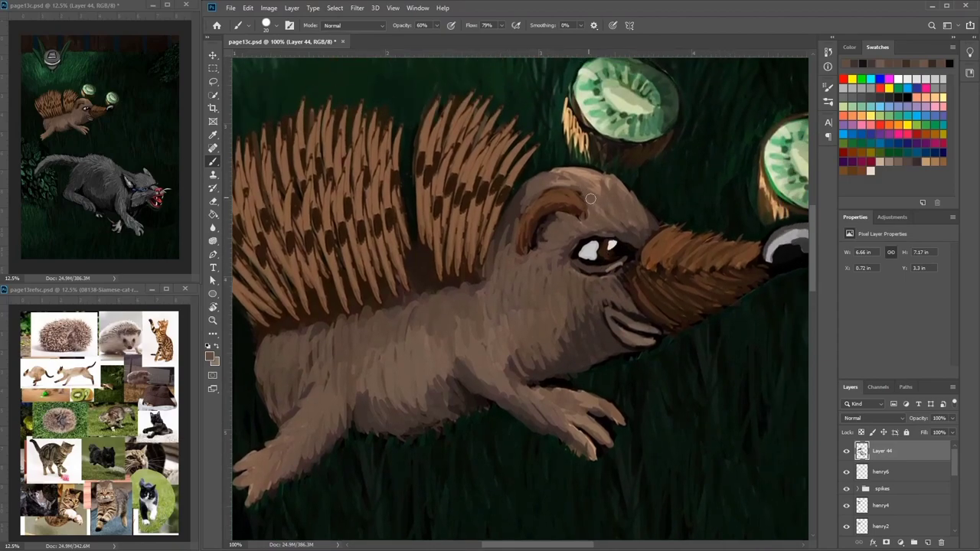
Step: Paint light brown fur strokes over the top of the hedgehog's head and down its forehead
alt+click(600, 188)
drag(611, 184, 561, 176)
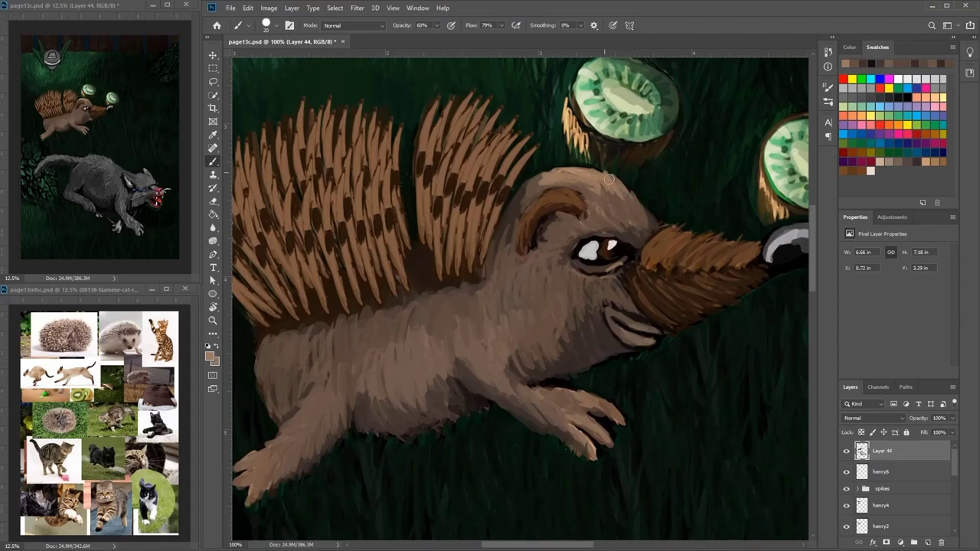
drag(640, 145, 620, 170)
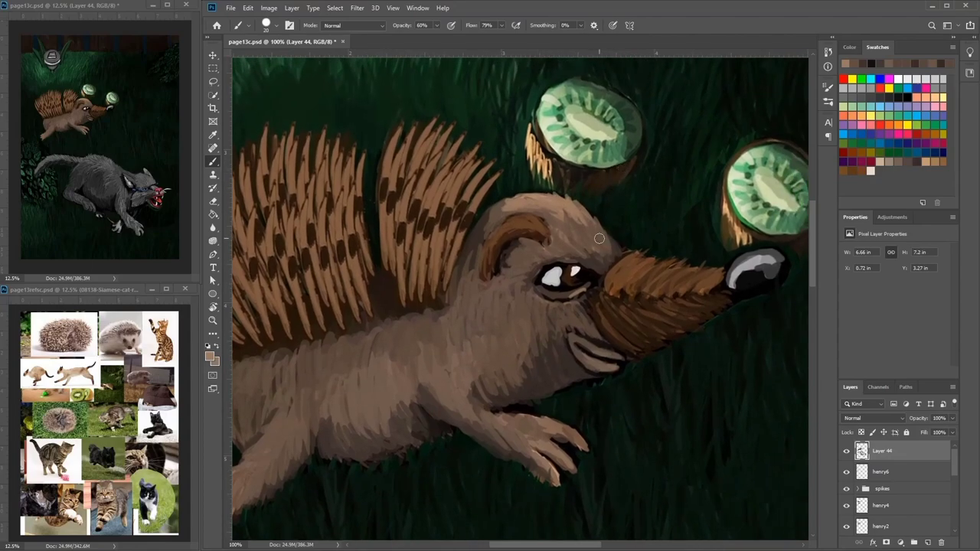
alt+click(586, 266)
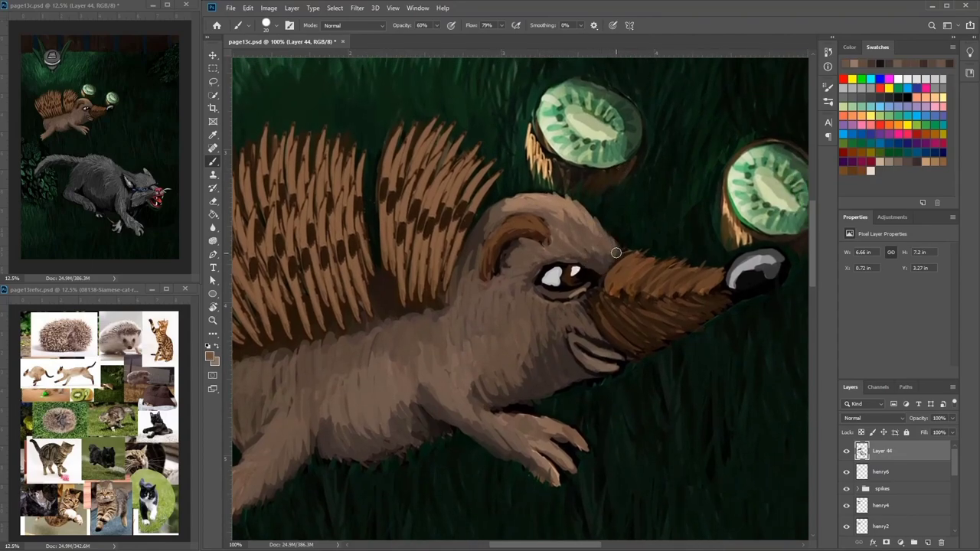
drag(617, 253, 693, 205)
drag(559, 176, 589, 249)
Step: Rework the lower quills beside the gap between the spike clusters with sampled browns, reducing the brush size to 10
alt+click(493, 331)
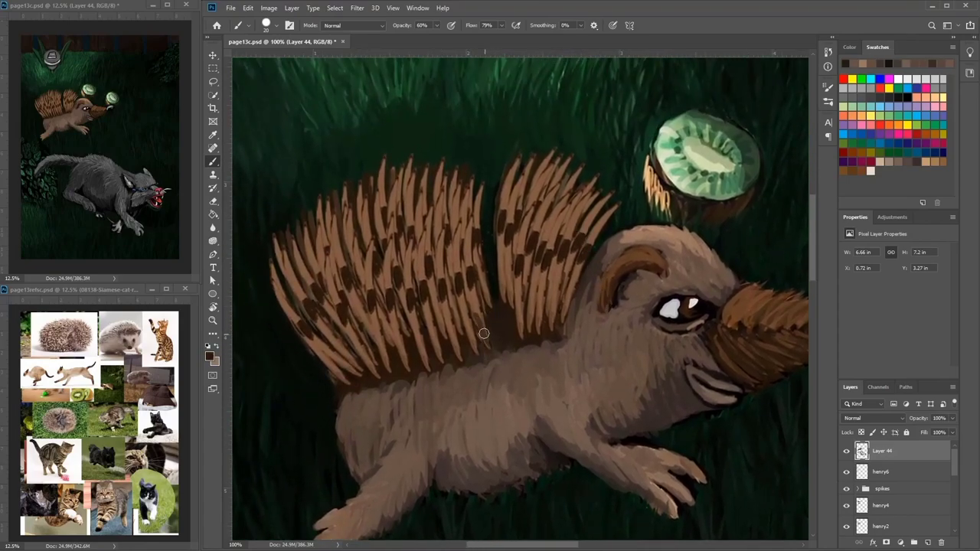
alt+click(477, 303)
drag(477, 302, 486, 332)
scroll(473, 294, up, 5)
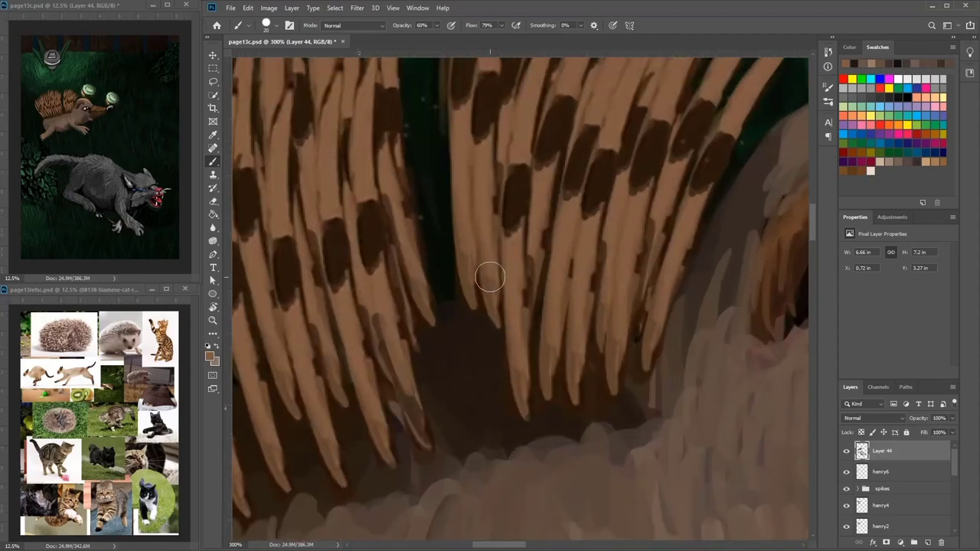
right_click(499, 264)
click(460, 364)
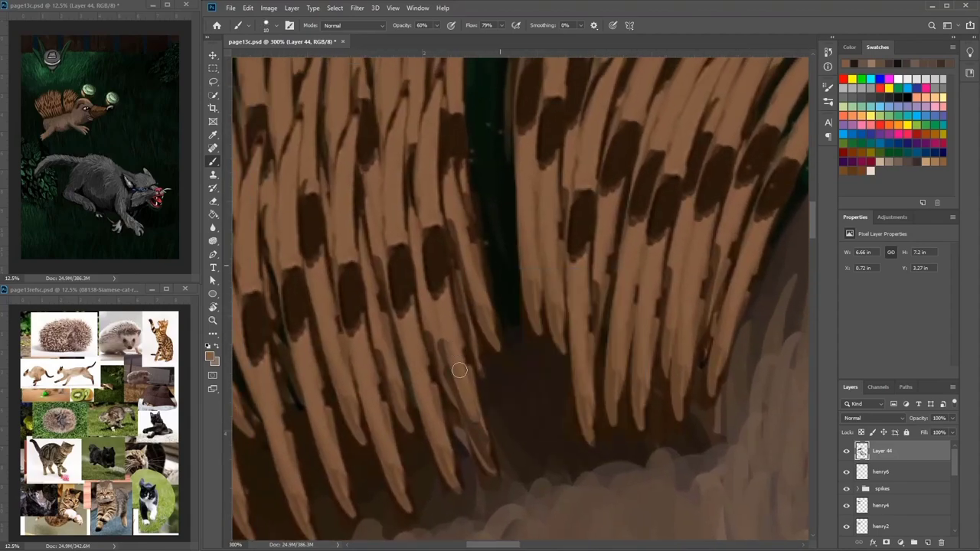
alt+click(452, 290)
alt+click(441, 265)
mouse_move(435, 304)
mouse_down()
mouse_move(489, 459)
mouse_move(473, 417)
mouse_move(446, 431)
mouse_move(458, 485)
mouse_move(444, 470)
mouse_move(405, 359)
mouse_move(435, 445)
mouse_up()
alt+click(428, 414)
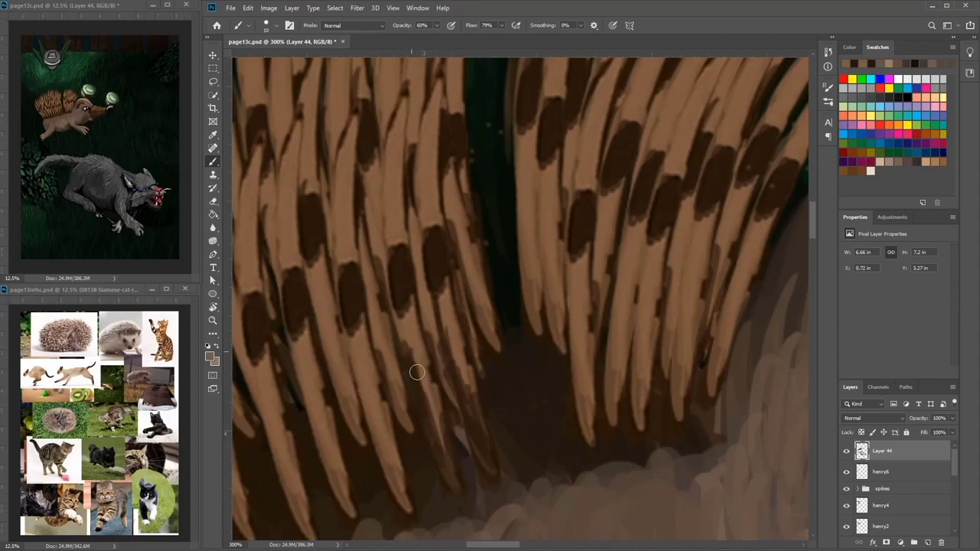
Step: Shade and separate the lower quills at the front edge of the rear spike cluster with sampled light and dark browns
drag(416, 372, 440, 447)
drag(406, 326, 413, 378)
alt+click(404, 282)
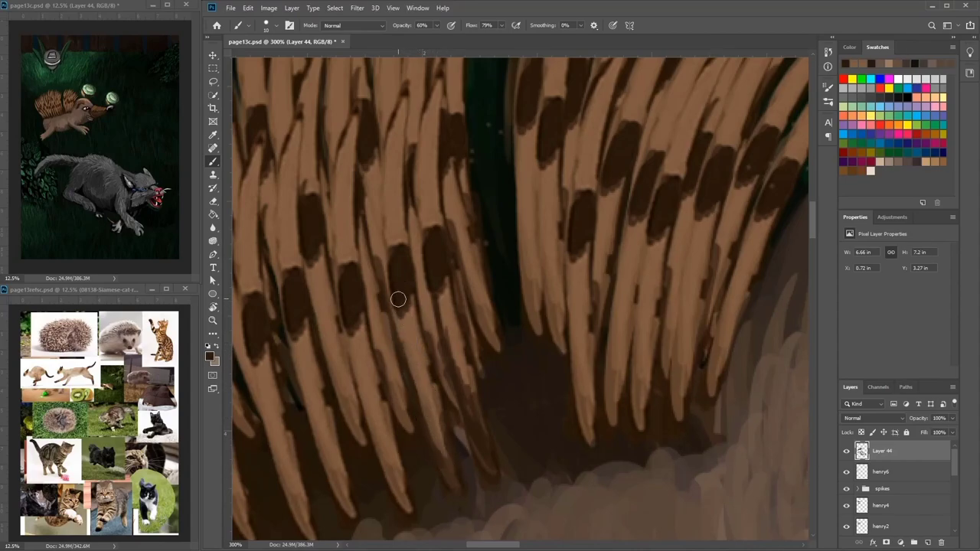
mouse_move(398, 296)
mouse_down()
mouse_move(421, 419)
mouse_move(413, 374)
mouse_move(448, 390)
mouse_up()
alt+click(470, 409)
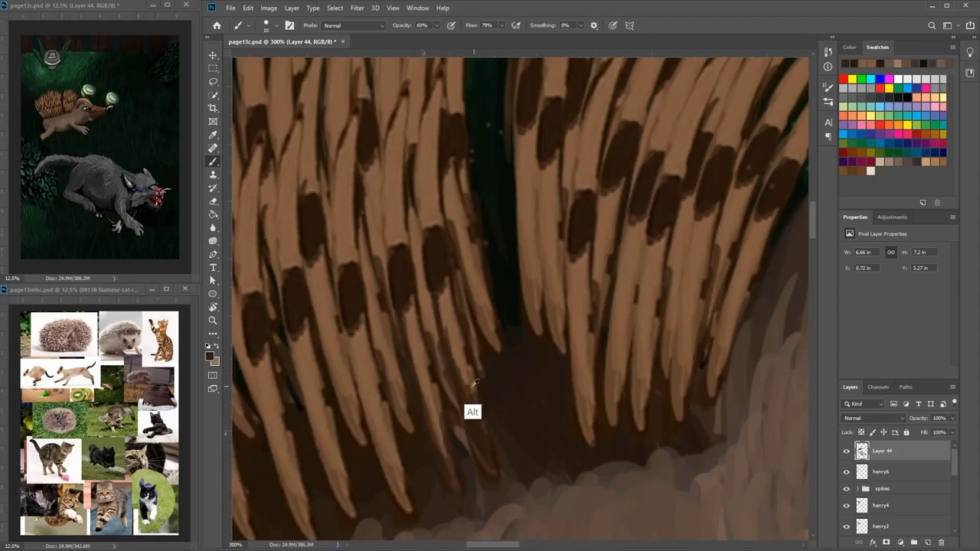
mouse_move(443, 450)
mouse_down()
mouse_move(410, 320)
mouse_move(444, 435)
mouse_up()
alt+click(444, 347)
drag(411, 312, 444, 464)
mouse_move(423, 364)
mouse_down()
mouse_move(442, 460)
mouse_move(434, 421)
mouse_up()
alt+click(451, 490)
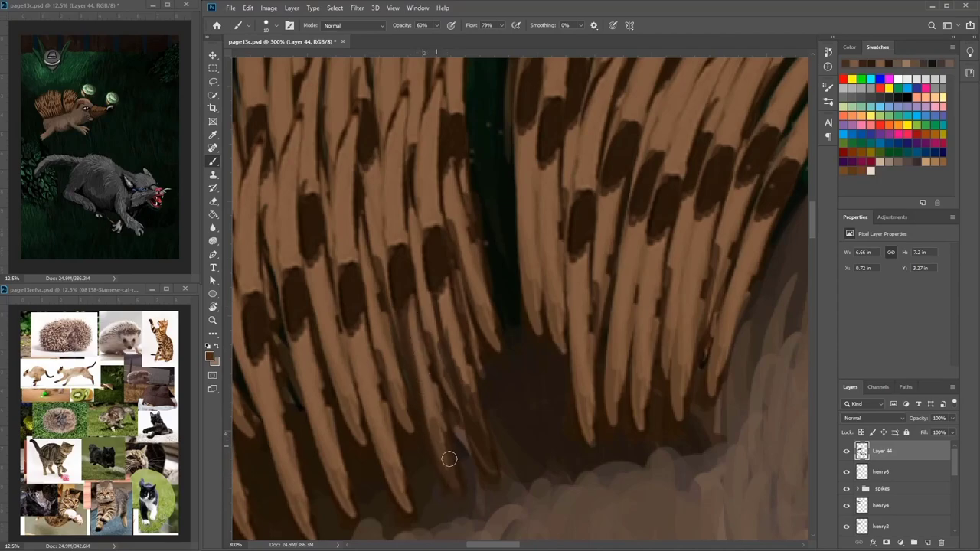
drag(449, 459, 439, 398)
drag(441, 230, 465, 326)
Step: Paint muted dark brown recessed quills between the lighter ones in the front half of the rear spike cluster
mouse_move(402, 406)
mouse_down()
mouse_move(389, 348)
mouse_move(427, 510)
mouse_move(412, 449)
mouse_move(432, 494)
mouse_move(412, 476)
mouse_move(399, 418)
mouse_move(434, 518)
mouse_up()
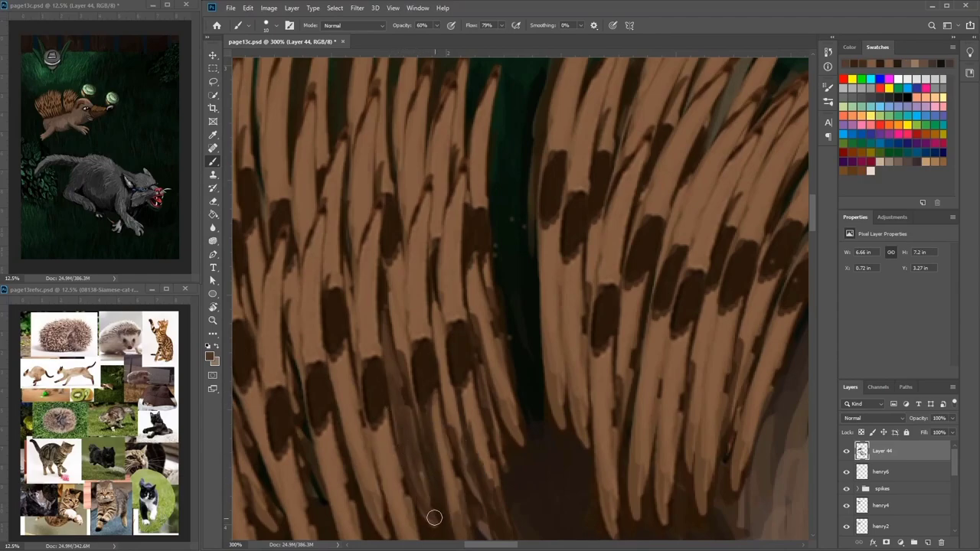
mouse_move(402, 426)
mouse_down()
mouse_move(404, 435)
mouse_move(411, 408)
mouse_move(419, 484)
mouse_up()
alt+click(399, 438)
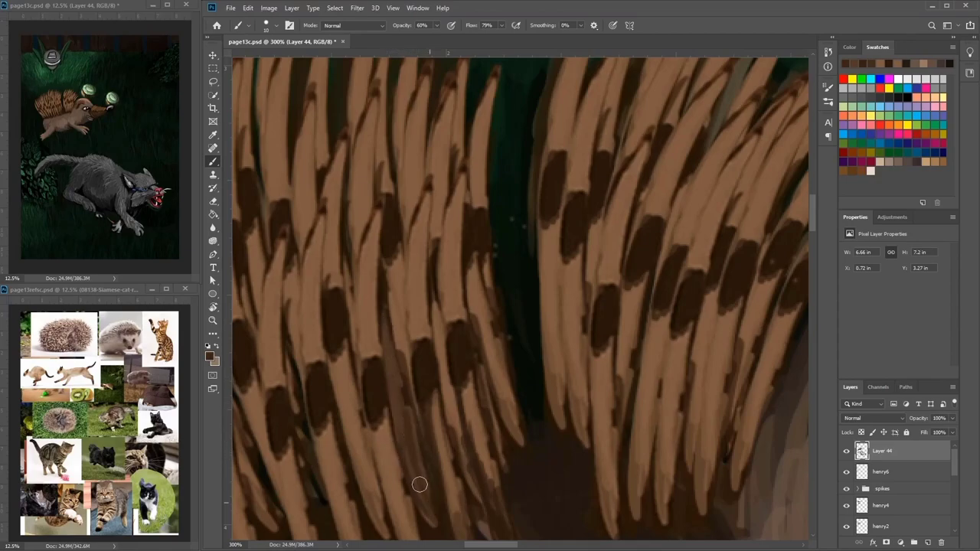
mouse_move(395, 428)
mouse_down()
mouse_move(423, 507)
mouse_move(409, 485)
mouse_up()
alt+click(376, 383)
mouse_move(385, 370)
mouse_down()
mouse_move(383, 311)
mouse_move(399, 428)
mouse_move(427, 519)
mouse_up()
drag(388, 287, 420, 403)
drag(402, 254, 407, 344)
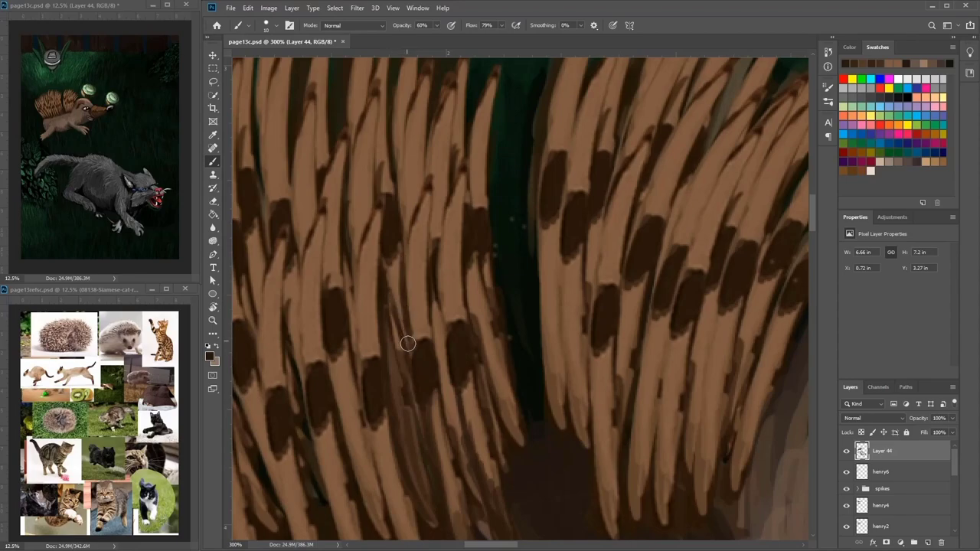
drag(393, 291, 395, 274)
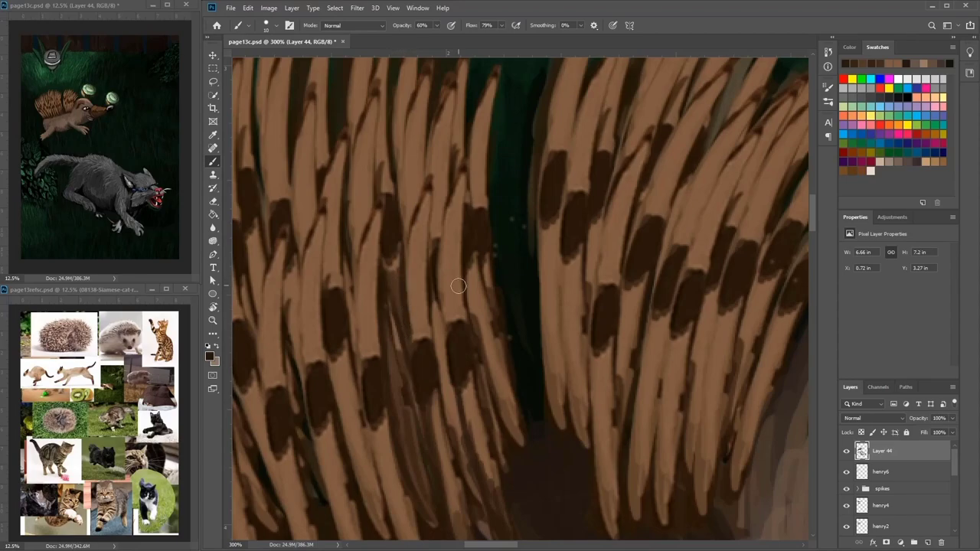
drag(444, 112, 439, 157)
mouse_move(412, 248)
mouse_down()
mouse_move(406, 297)
mouse_move(405, 229)
mouse_move(418, 216)
mouse_move(409, 199)
mouse_move(422, 169)
mouse_move(404, 223)
mouse_up()
Step: Add a muted brown quill with a lighter edge along the upper rear side of the front spike cluster
scroll(574, 167, down, 3)
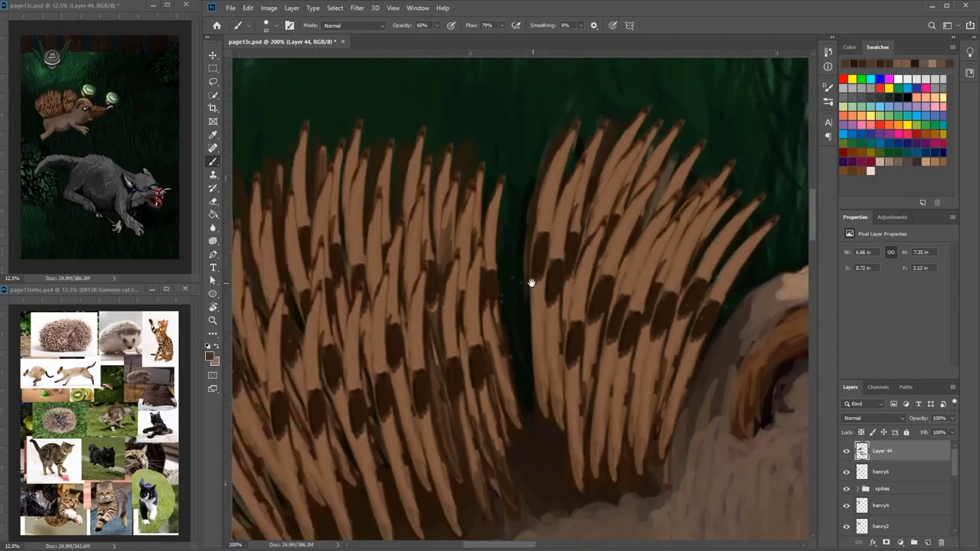
mouse_move(524, 256)
mouse_down()
mouse_move(520, 210)
mouse_move(495, 227)
mouse_move(524, 173)
mouse_move(501, 245)
mouse_move(523, 232)
mouse_move(528, 190)
mouse_up()
alt+click(497, 224)
alt+click(534, 192)
alt+click(541, 168)
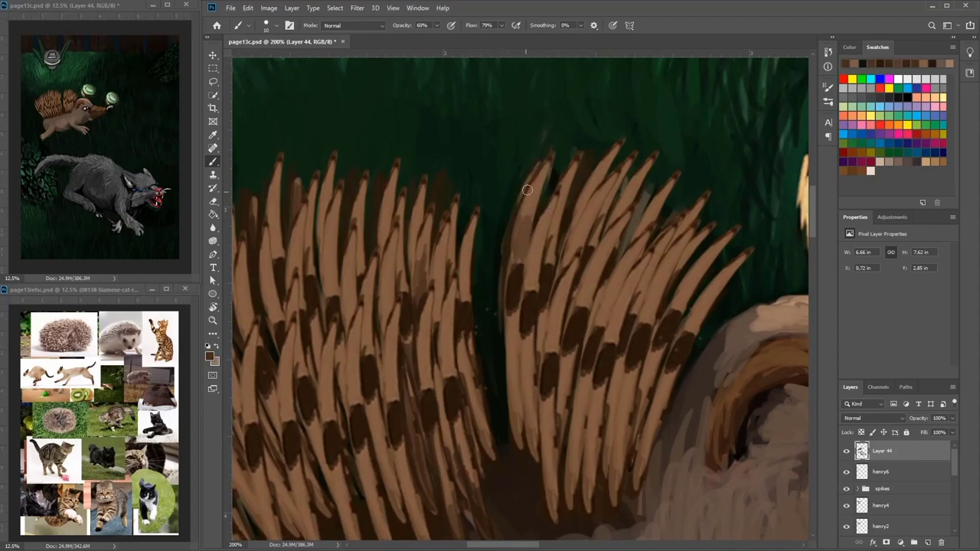
drag(512, 234, 507, 269)
alt+click(531, 221)
mouse_move(533, 203)
mouse_down()
mouse_move(539, 163)
mouse_move(514, 214)
mouse_move(507, 282)
mouse_up()
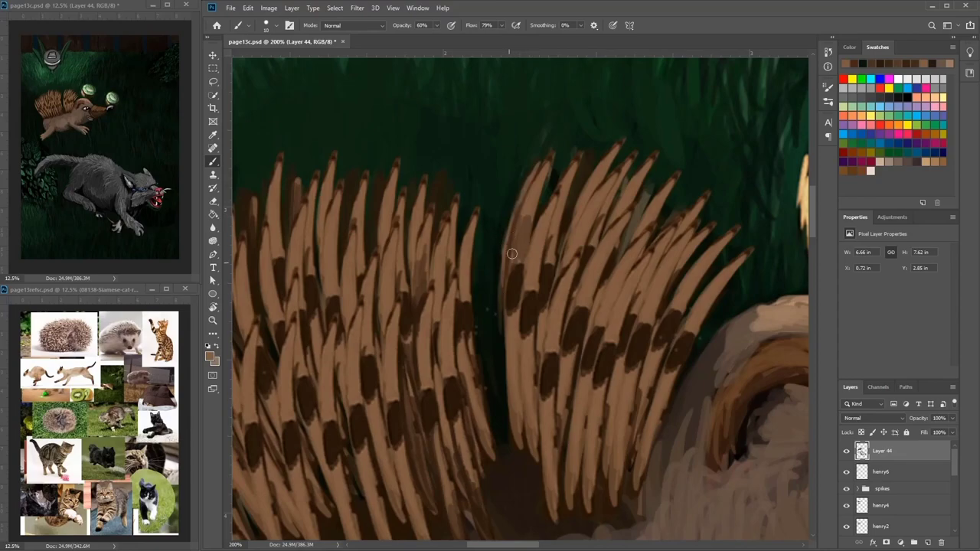
alt+click(519, 262)
drag(530, 177, 523, 200)
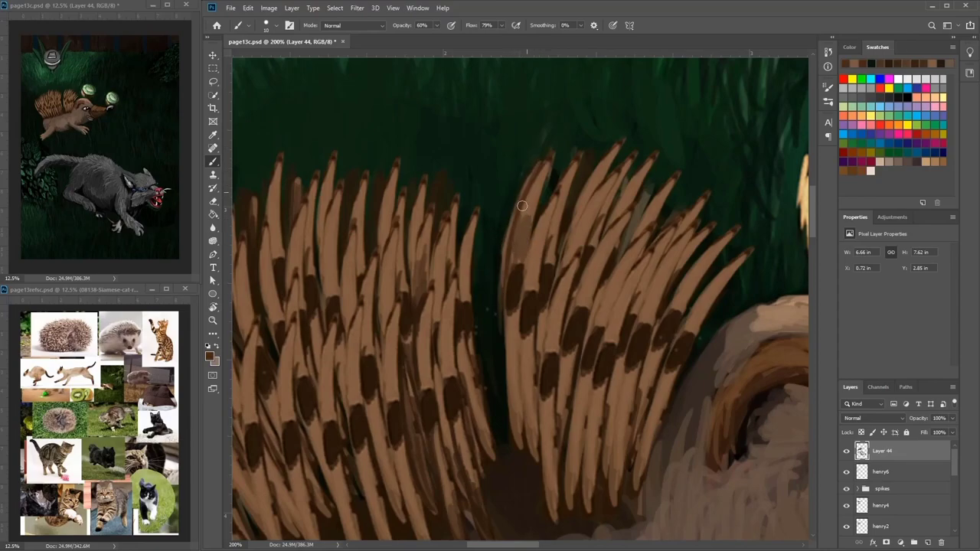
Step: Extend the rearmost quill of the front spike cluster down to its base and refine its tip with sampled browns
drag(501, 276, 502, 337)
alt+click(517, 304)
alt+click(514, 289)
alt+click(516, 236)
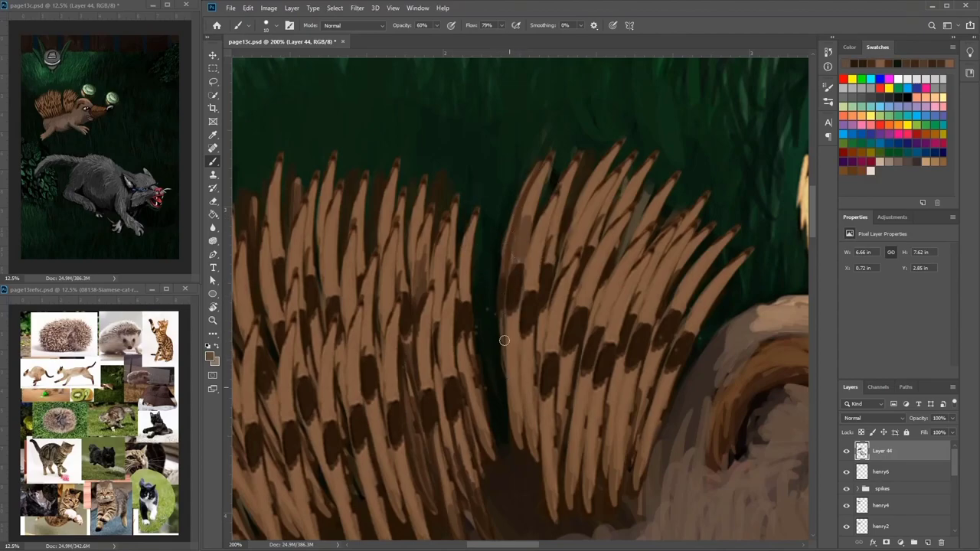
drag(550, 290, 504, 362)
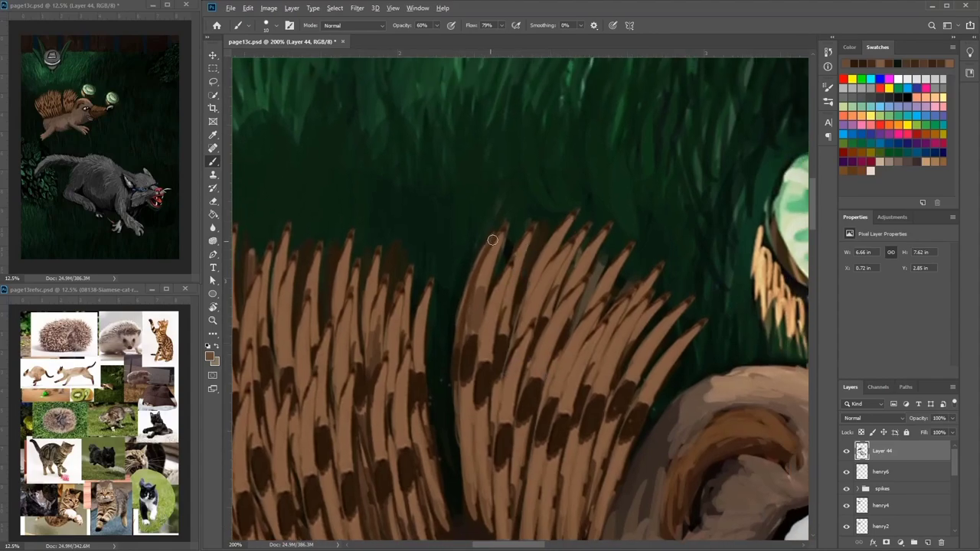
alt+click(335, 266)
mouse_move(498, 238)
mouse_down()
mouse_move(478, 260)
mouse_move(468, 300)
mouse_move(502, 230)
mouse_move(492, 235)
mouse_up()
mouse_move(472, 280)
mouse_down()
mouse_move(461, 370)
mouse_move(465, 480)
mouse_up()
drag(454, 385, 456, 415)
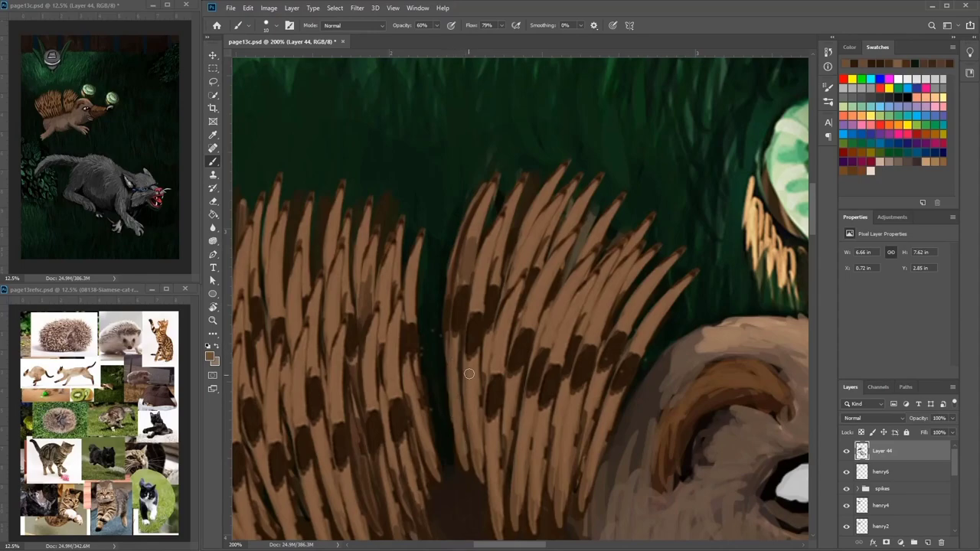
Step: Shade the rear quills of the front spike cluster around their dark bands with sampled mid and dark browns
alt+click(486, 293)
mouse_move(482, 265)
mouse_down()
mouse_move(476, 303)
mouse_move(491, 240)
mouse_move(496, 262)
mouse_up()
alt+click(495, 273)
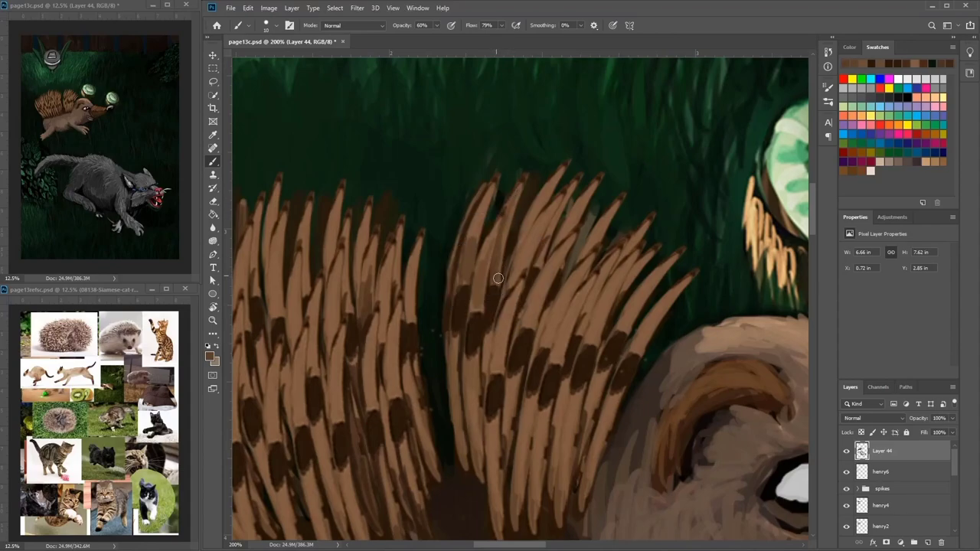
alt+click(506, 320)
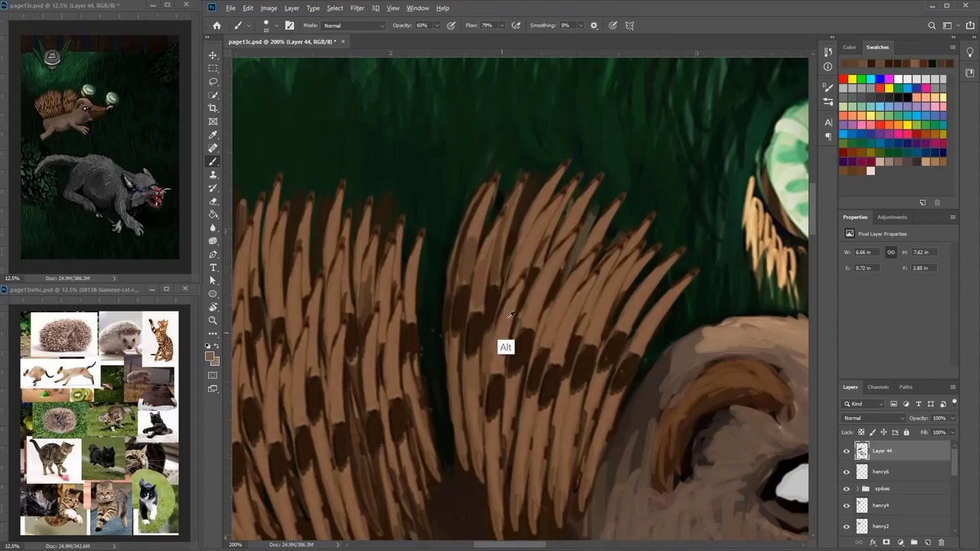
mouse_move(508, 317)
mouse_down()
mouse_move(521, 282)
mouse_move(499, 335)
mouse_up()
alt+click(499, 417)
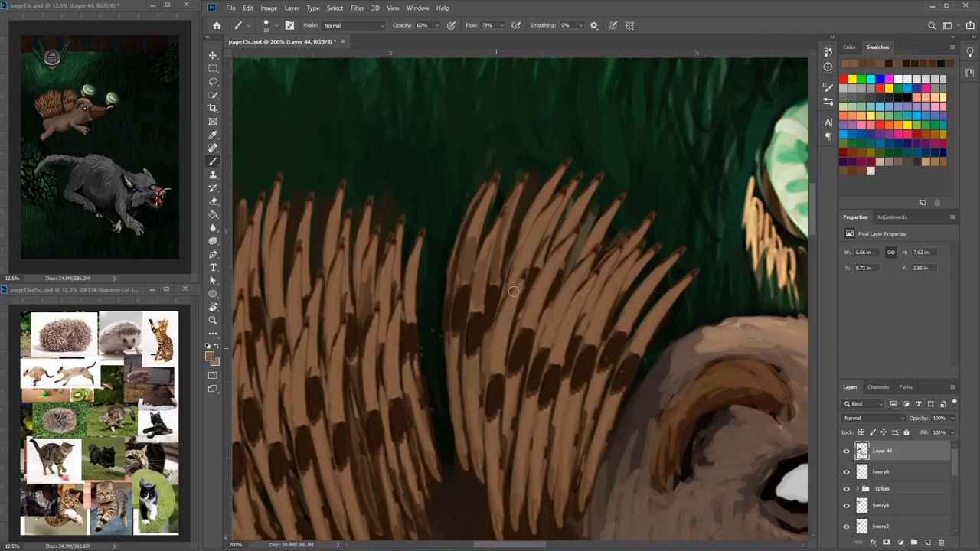
alt+click(480, 278)
drag(491, 180, 459, 252)
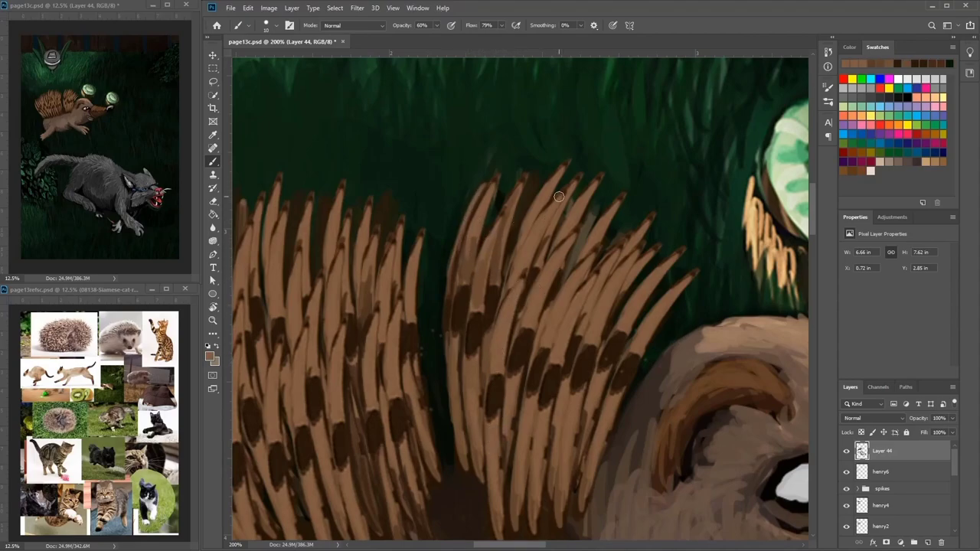
Step: Paint extra brown quills in the gap between the upper tips of the front spike cluster and shade their bases
alt+click(524, 270)
drag(509, 285, 553, 232)
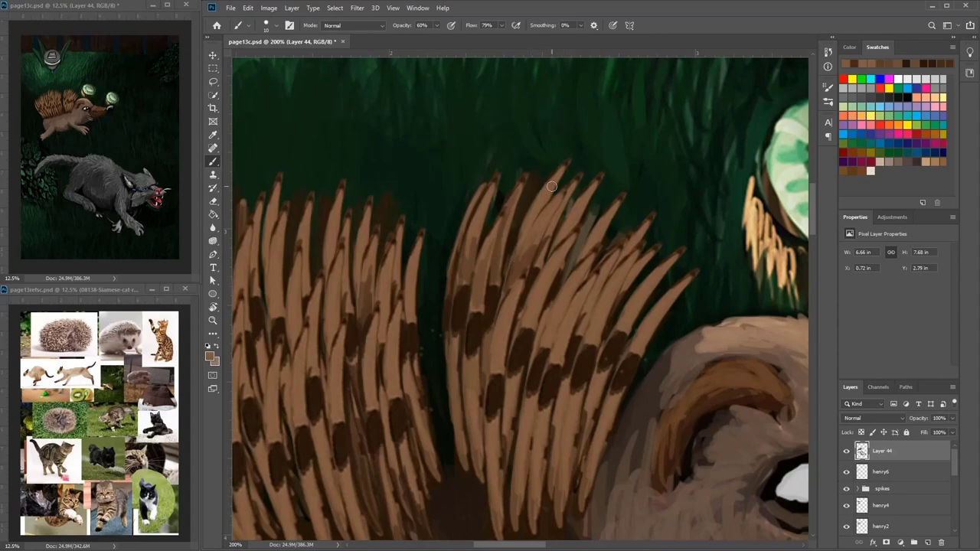
drag(539, 180, 522, 216)
alt+click(539, 230)
drag(535, 180, 507, 268)
drag(515, 235, 501, 290)
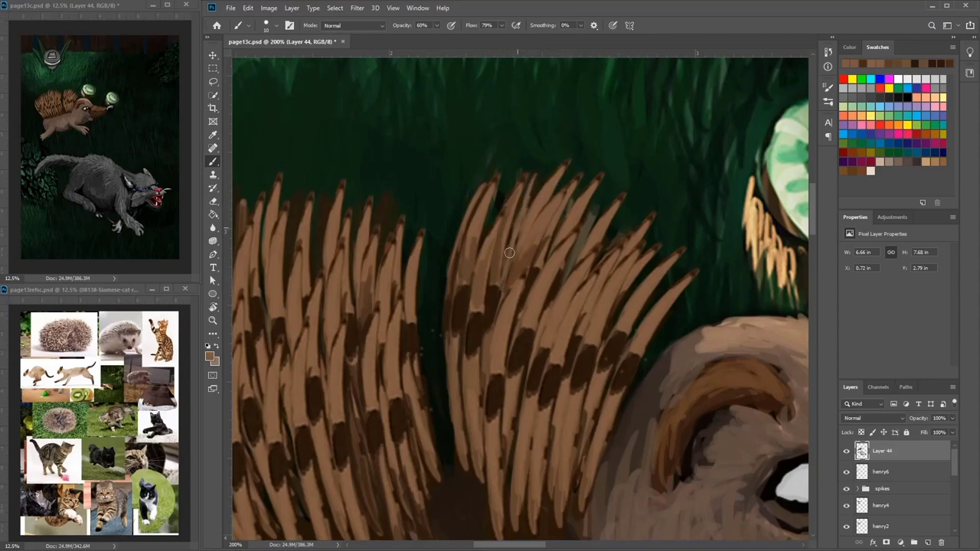
alt+click(527, 334)
drag(517, 234, 503, 280)
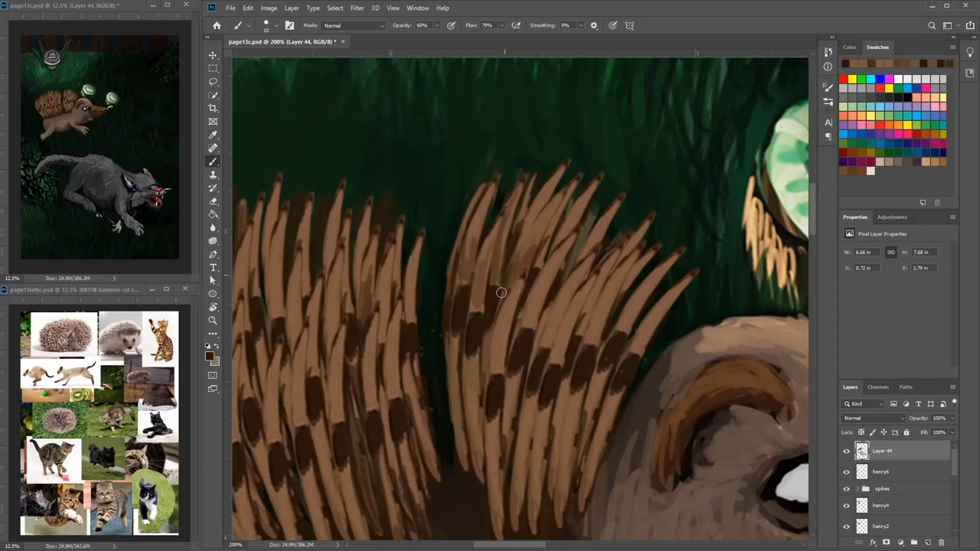
alt+click(525, 234)
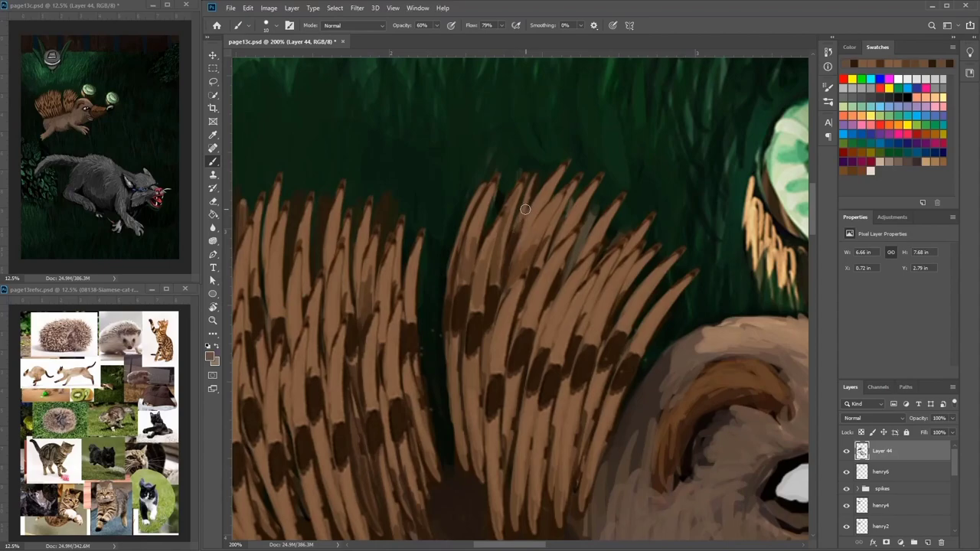
Step: Touch up the dark green background above the rear spike cluster with sampled colours
alt+click(515, 188)
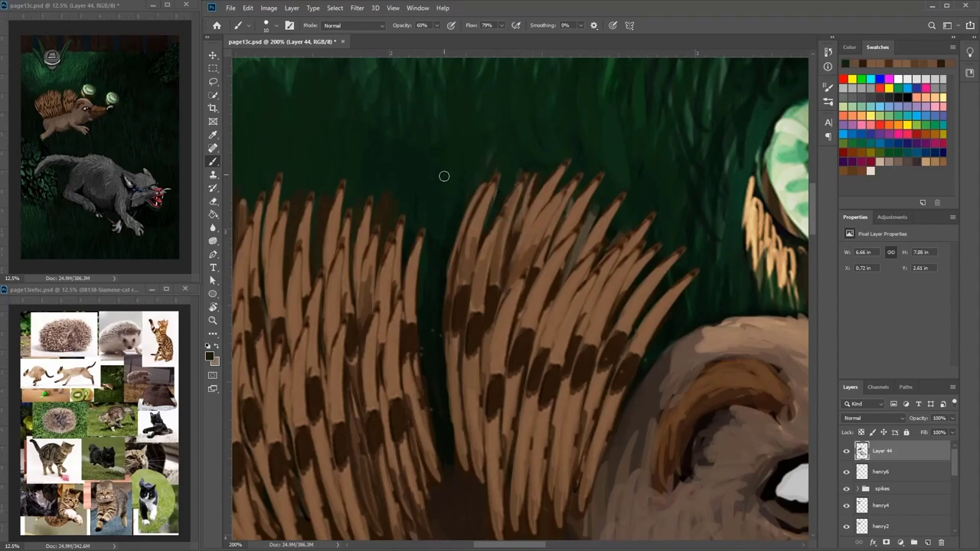
alt+click(393, 146)
drag(393, 137, 391, 97)
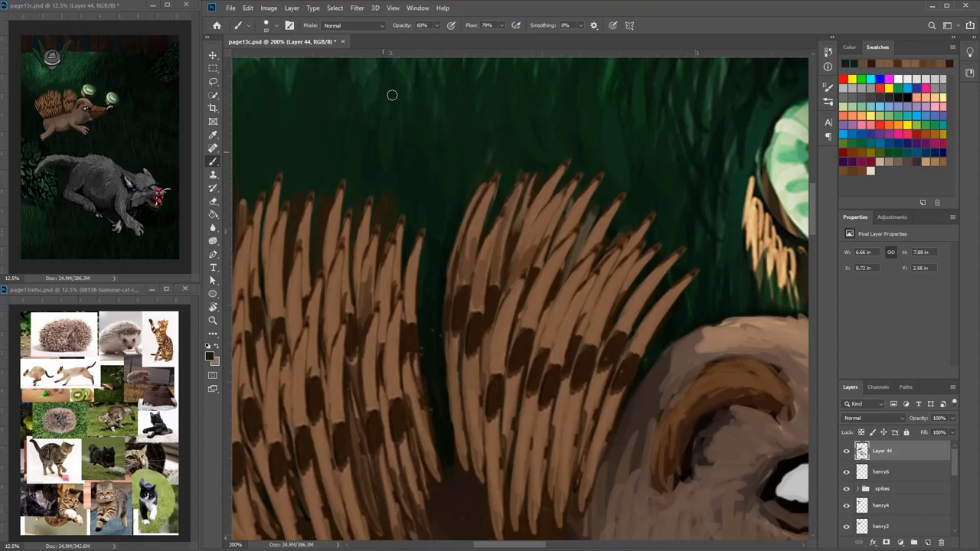
alt+click(384, 182)
mouse_move(355, 144)
mouse_down()
mouse_move(457, 146)
mouse_move(525, 219)
mouse_move(528, 176)
mouse_move(453, 129)
mouse_move(450, 181)
mouse_up()
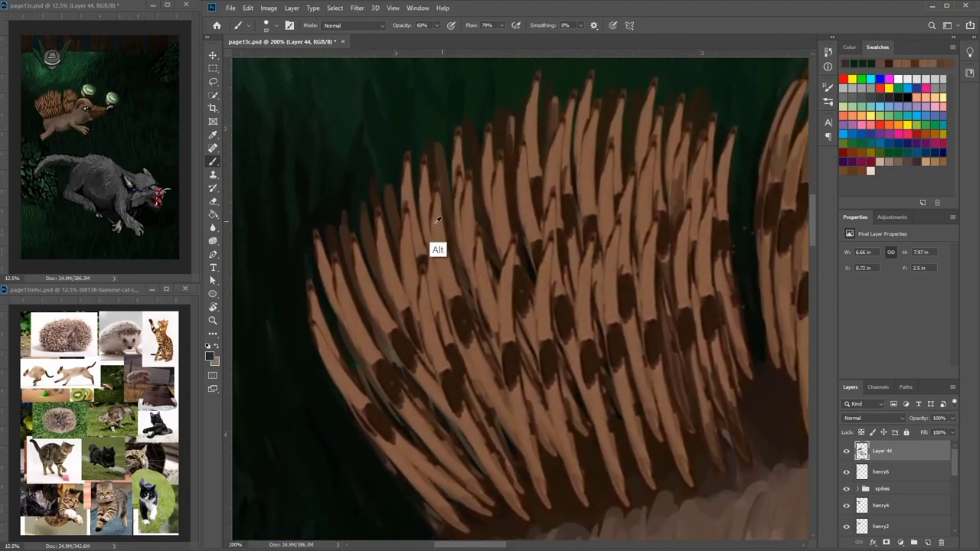
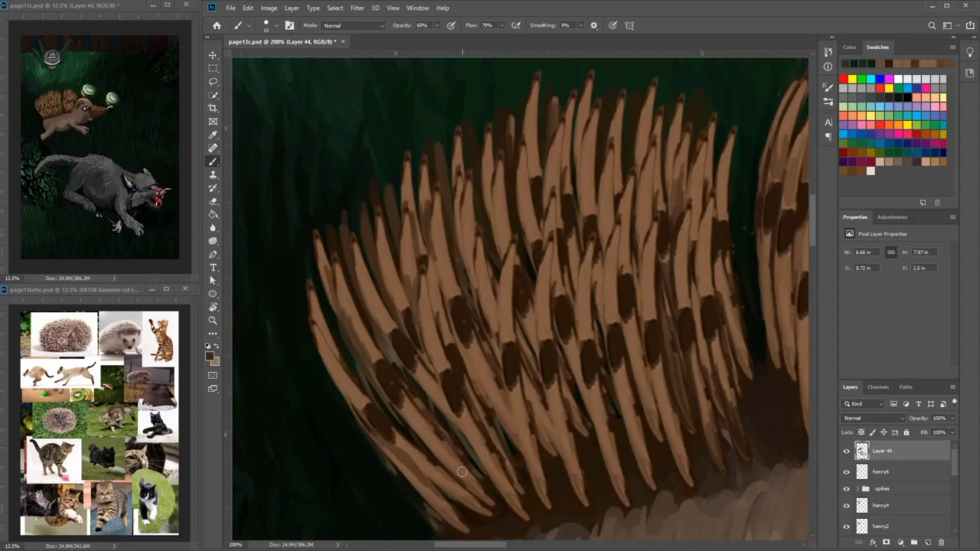
Step: Refine the quills in the rear half of the rear spike cluster with sampled browns, filling the gaps between them
drag(437, 492, 447, 398)
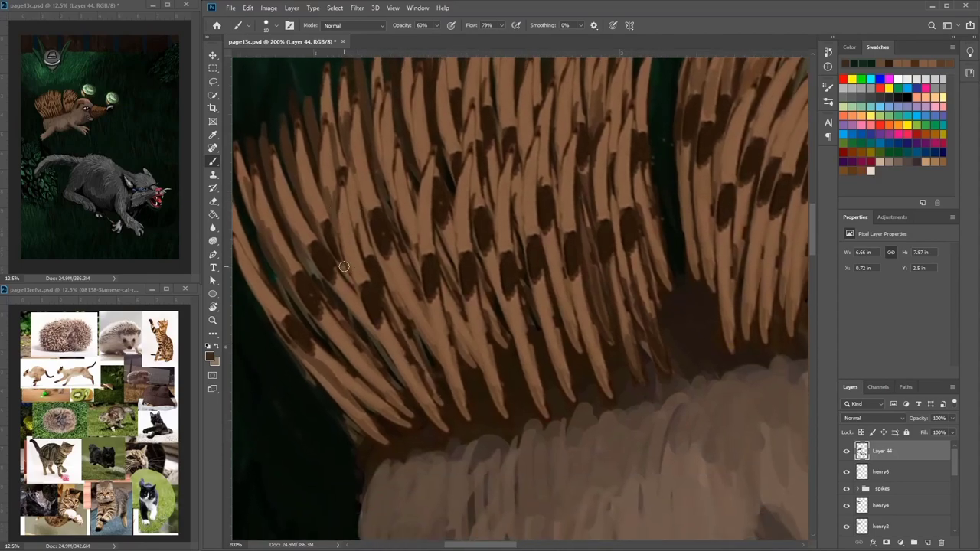
drag(397, 247, 390, 267)
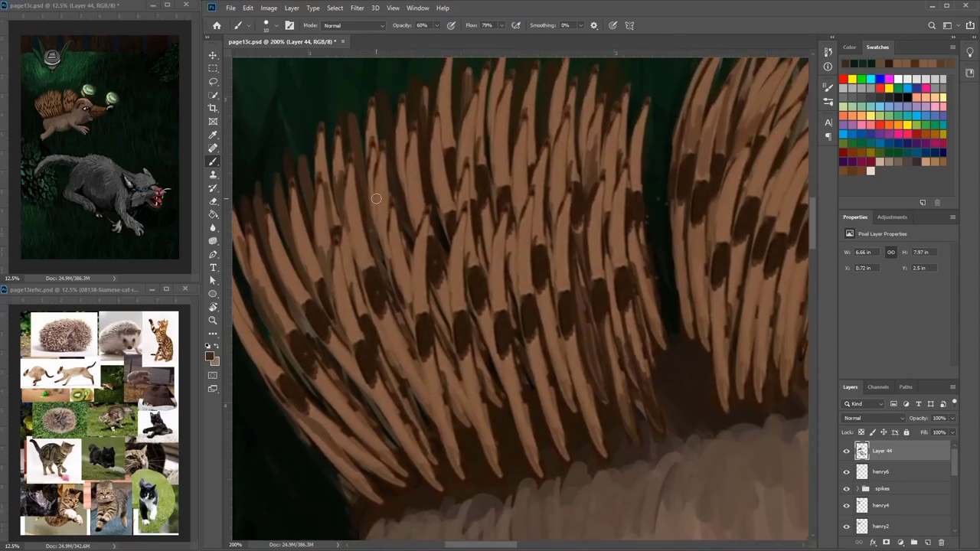
alt+click(372, 140)
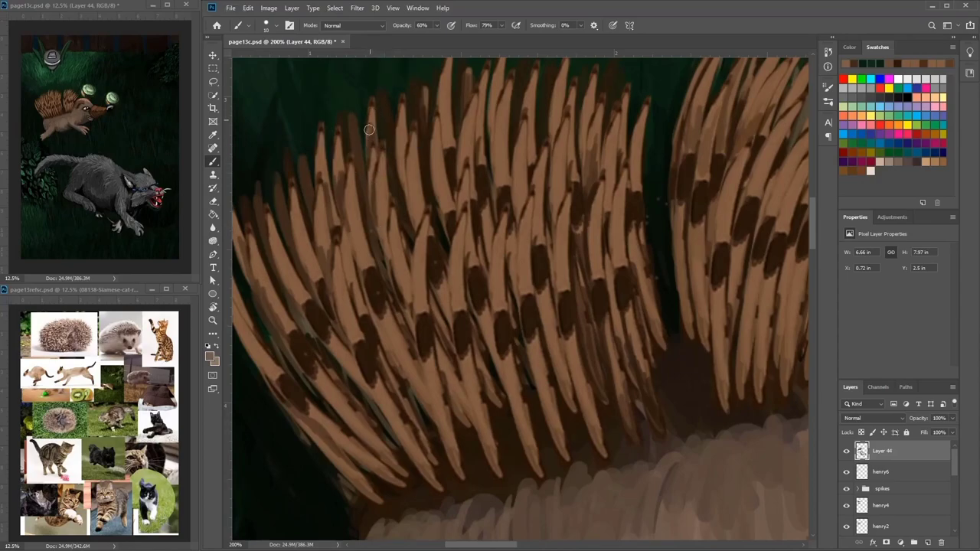
alt+click(401, 161)
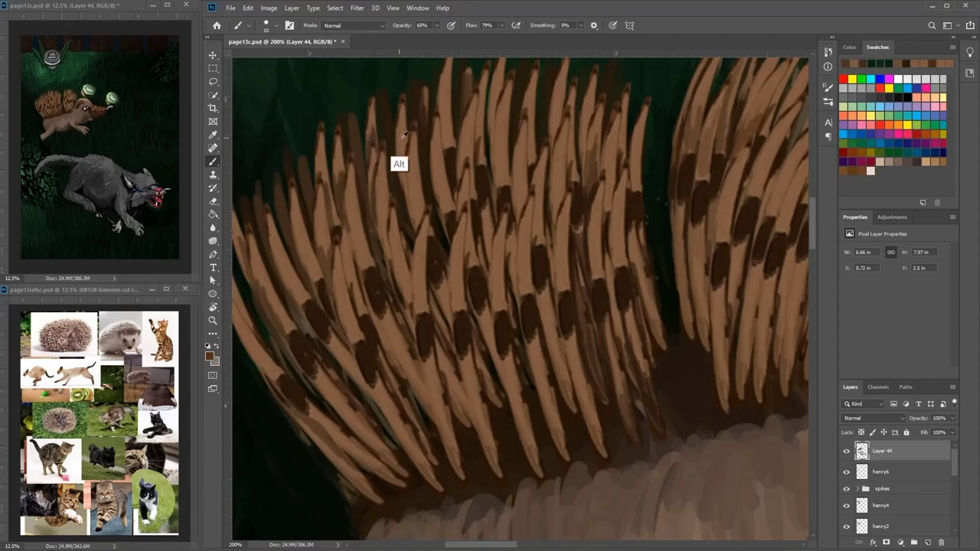
drag(402, 159, 405, 192)
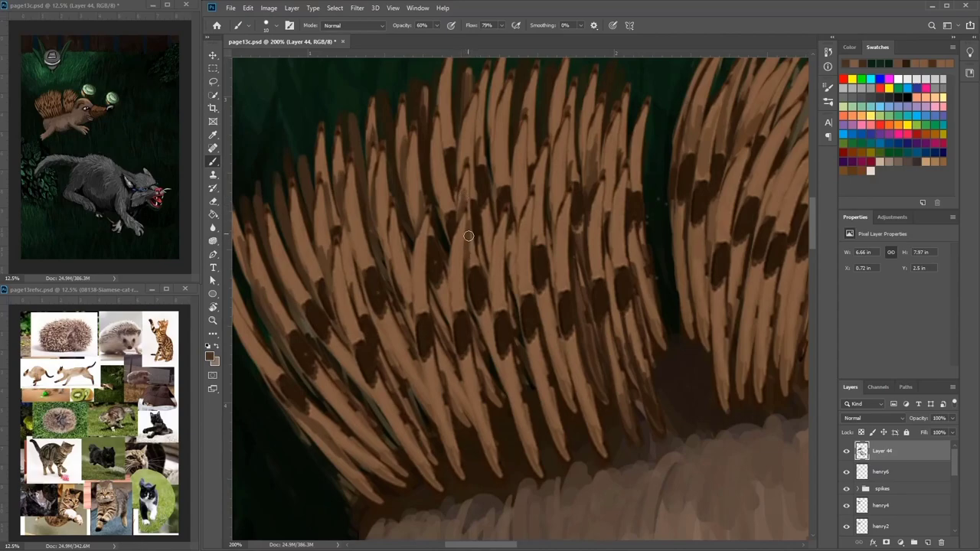
drag(487, 316, 493, 338)
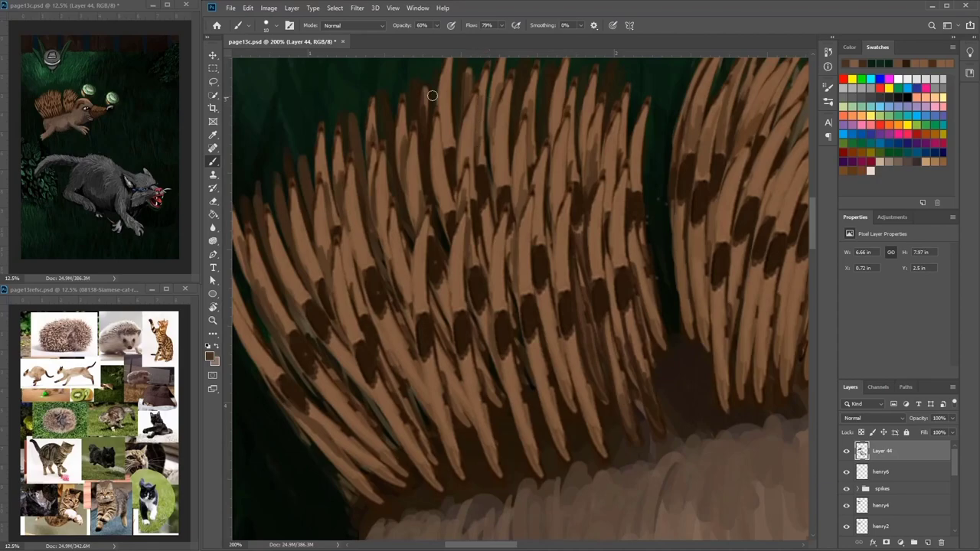
Step: Blend the hedgehog's rump and back fur into the base of the rear spike cluster with short strokes of sampled dark and mid browns
key(ctrl+minus)
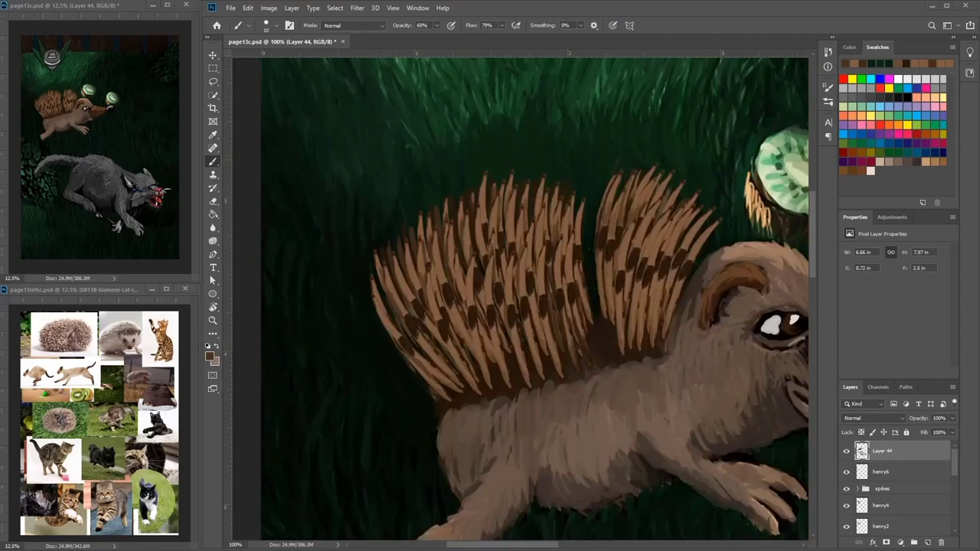
alt+click(544, 401)
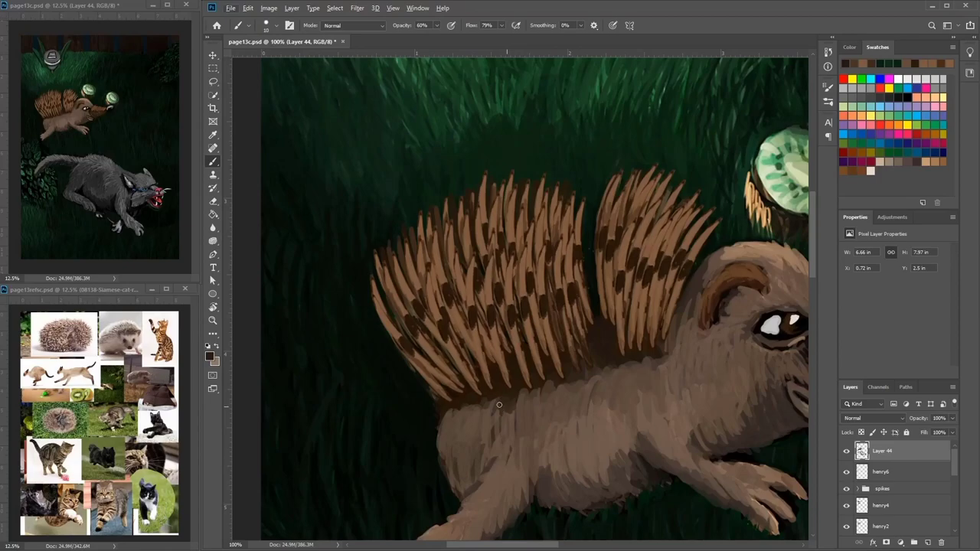
drag(474, 427, 449, 415)
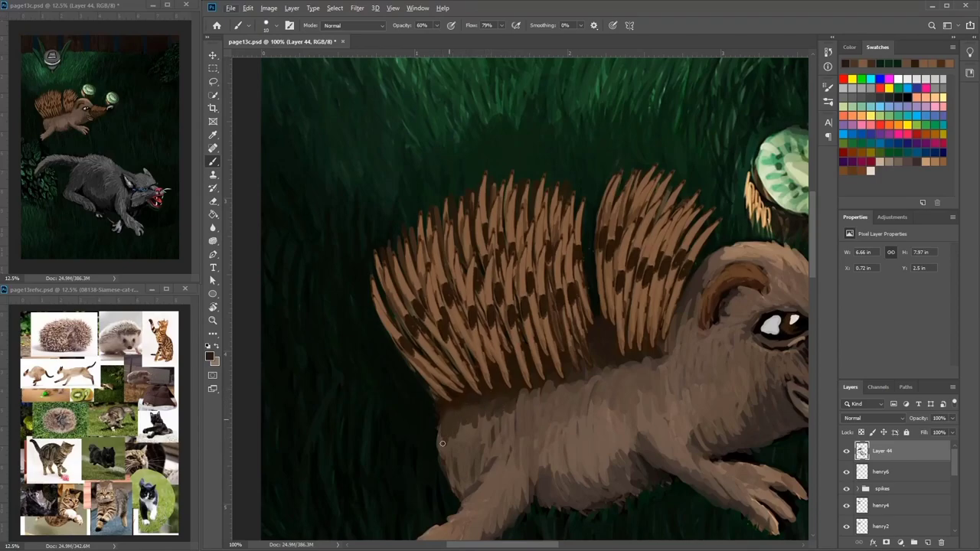
mouse_move(443, 430)
mouse_down()
mouse_move(443, 452)
mouse_move(466, 439)
mouse_move(466, 430)
mouse_move(441, 445)
mouse_move(450, 422)
mouse_move(470, 435)
mouse_move(440, 440)
mouse_move(458, 482)
mouse_up()
alt+click(465, 446)
drag(469, 464, 468, 477)
mouse_move(490, 433)
mouse_down()
mouse_move(476, 415)
mouse_move(492, 407)
mouse_up()
drag(519, 414, 511, 394)
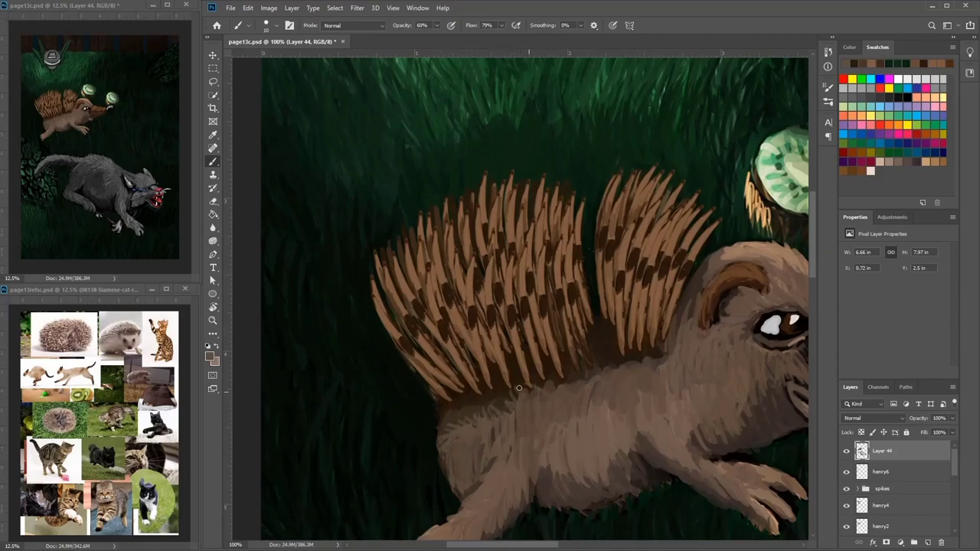
alt+click(571, 363)
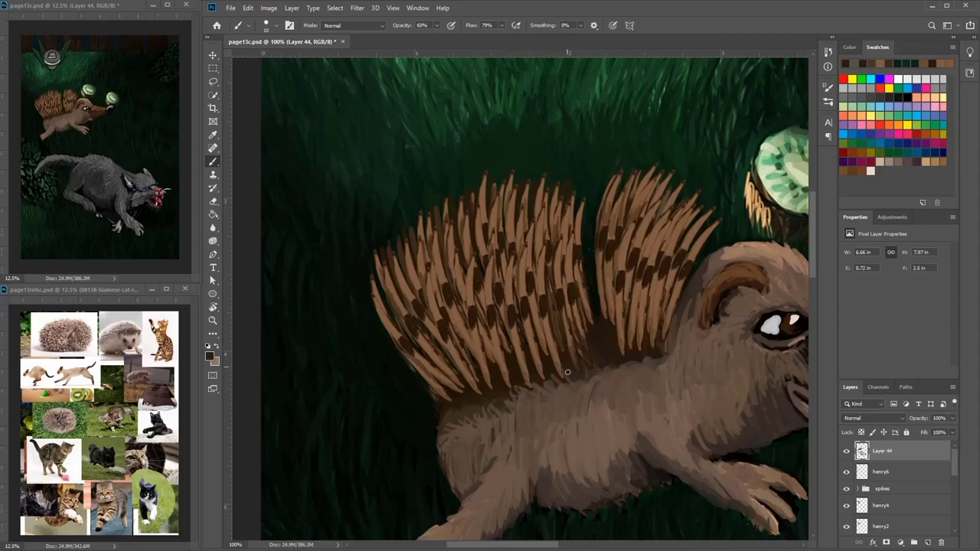
drag(569, 371, 566, 384)
Step: Touch up the lower quills in the front half of the rear spike cluster with sampled dark and mid browns
click(888, 93)
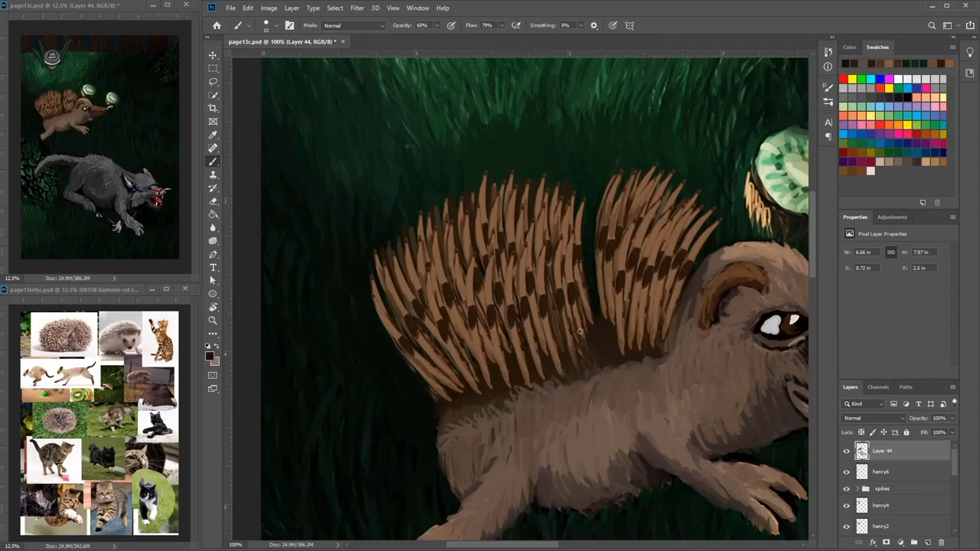
alt+click(509, 369)
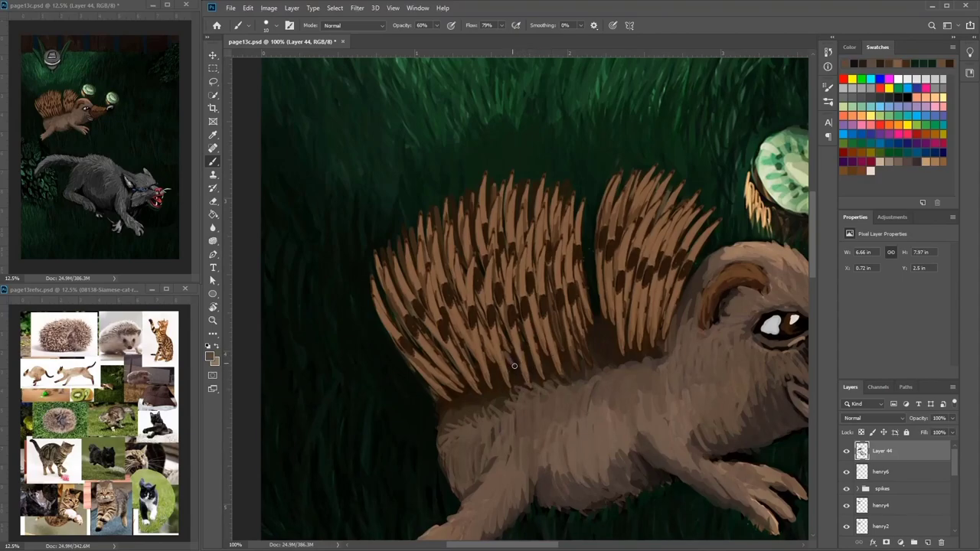
alt+click(510, 357)
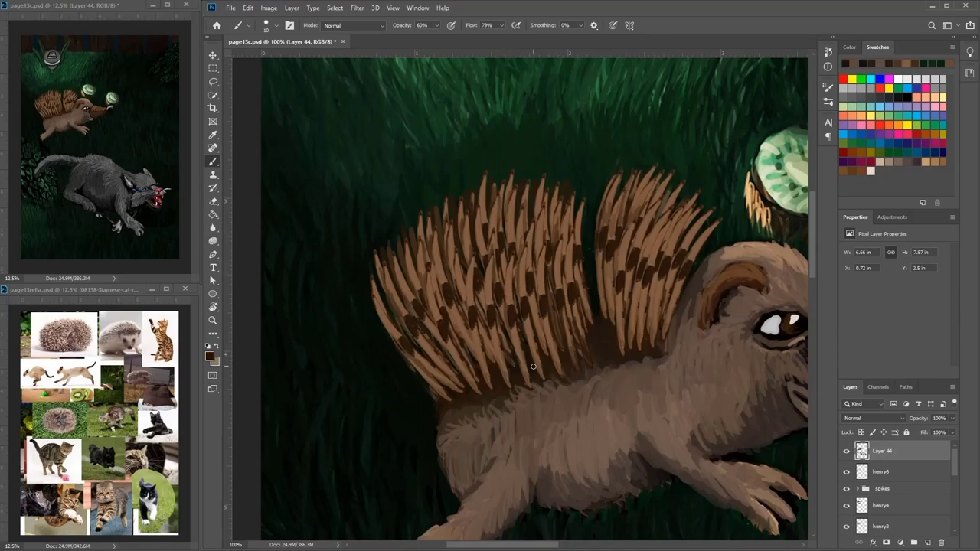
alt+click(528, 346)
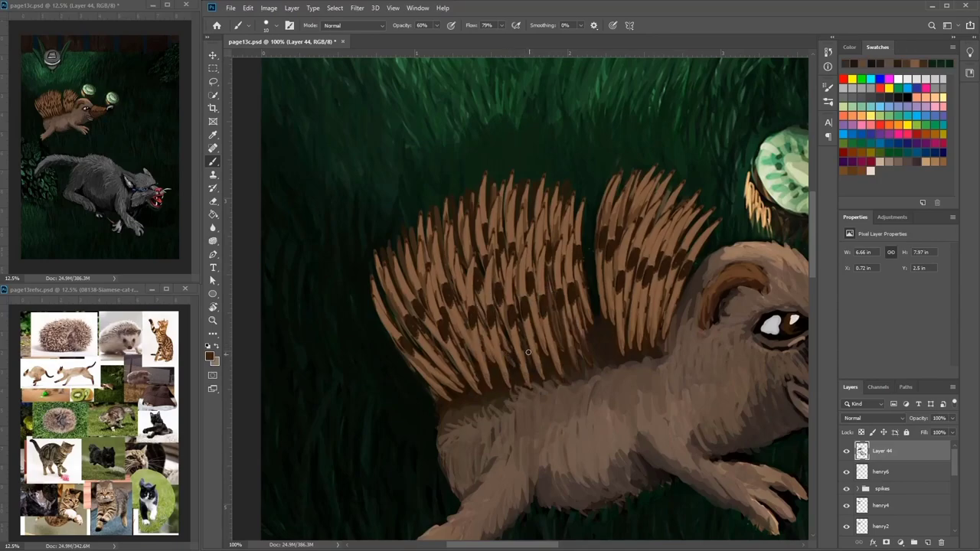
alt+click(522, 330)
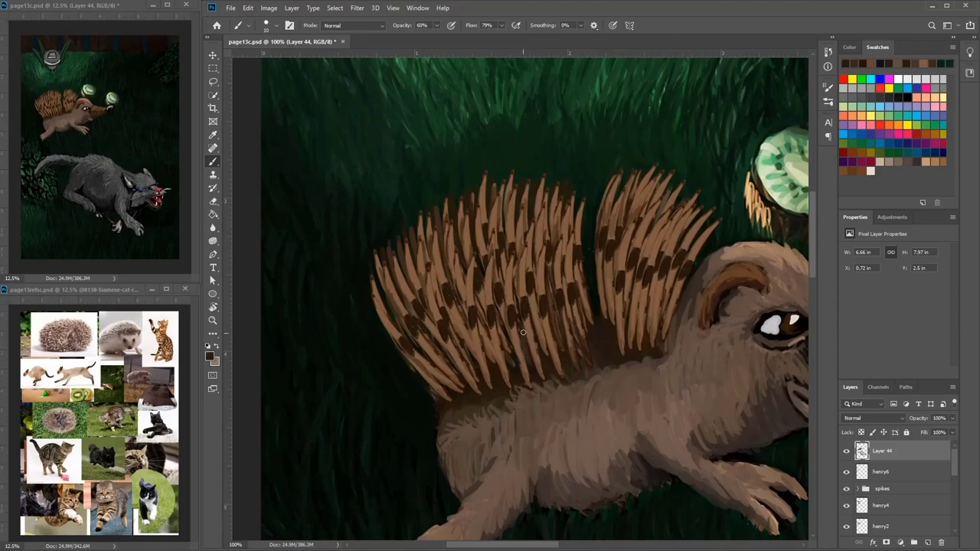
Step: Shade the lower quills and gaps in the middle and rear of the rear spike cluster with sampled browns
alt+click(497, 396)
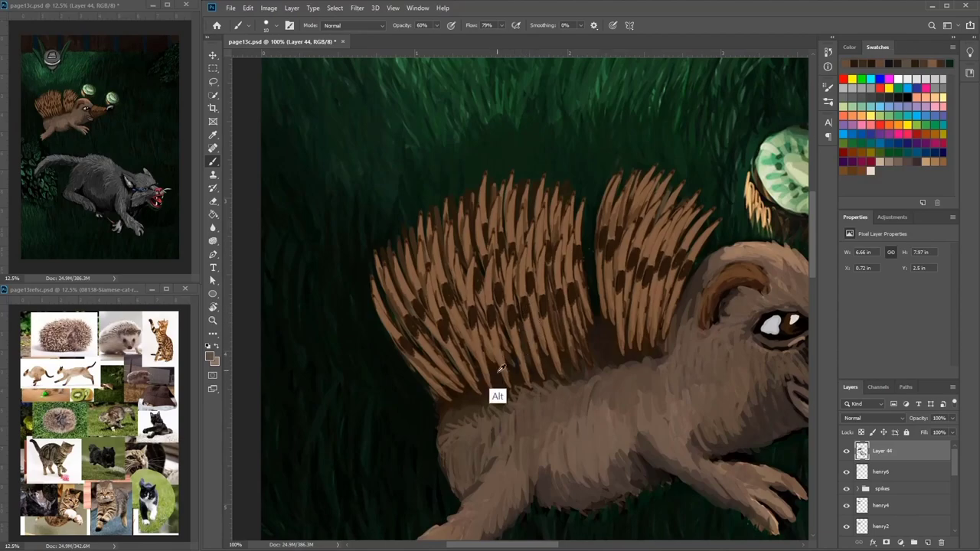
alt+click(494, 364)
drag(491, 353, 498, 376)
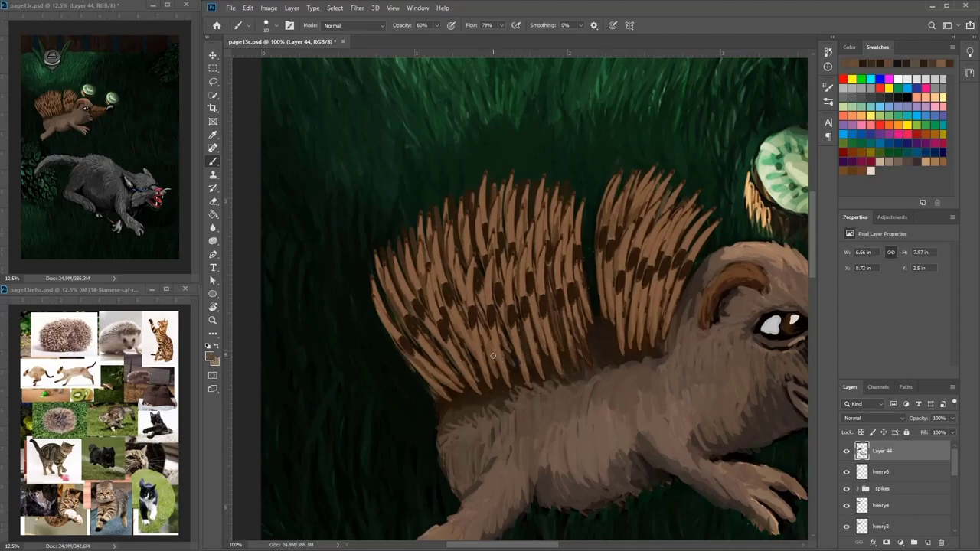
alt+click(493, 328)
alt+click(493, 340)
drag(489, 327, 497, 373)
alt+click(489, 333)
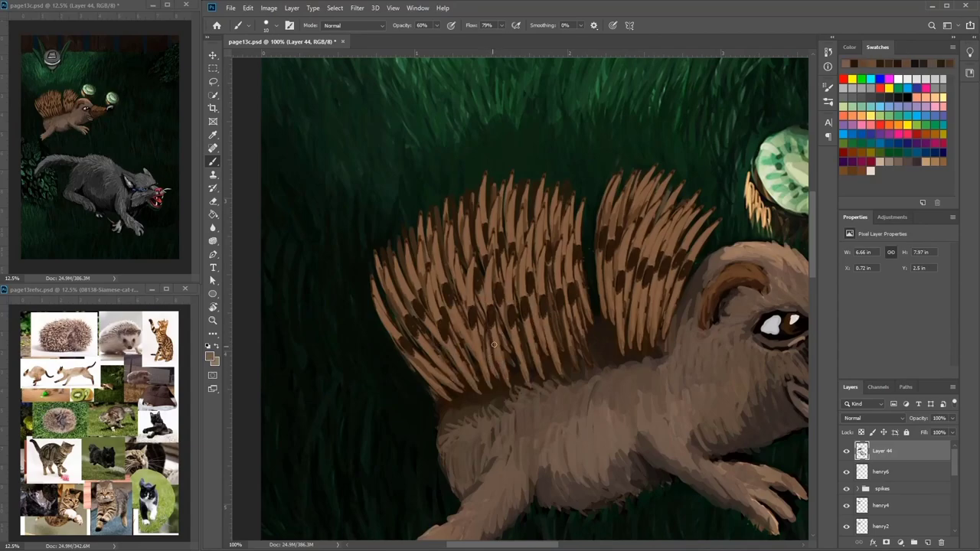
alt+click(486, 388)
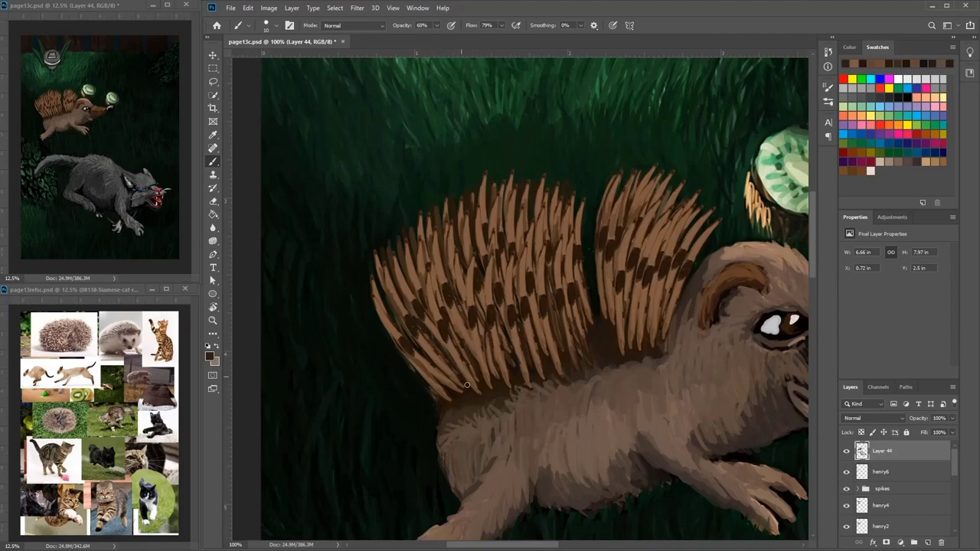
alt+click(461, 378)
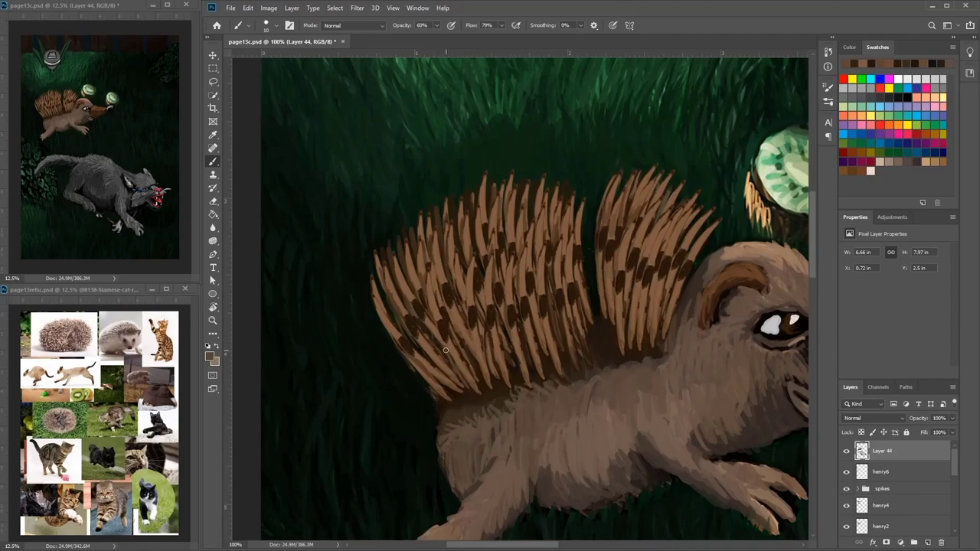
Step: Shade the lower quills at the rear of the hedgehog's back with dark and mid browns sampled from the surrounding quills
alt+click(474, 417)
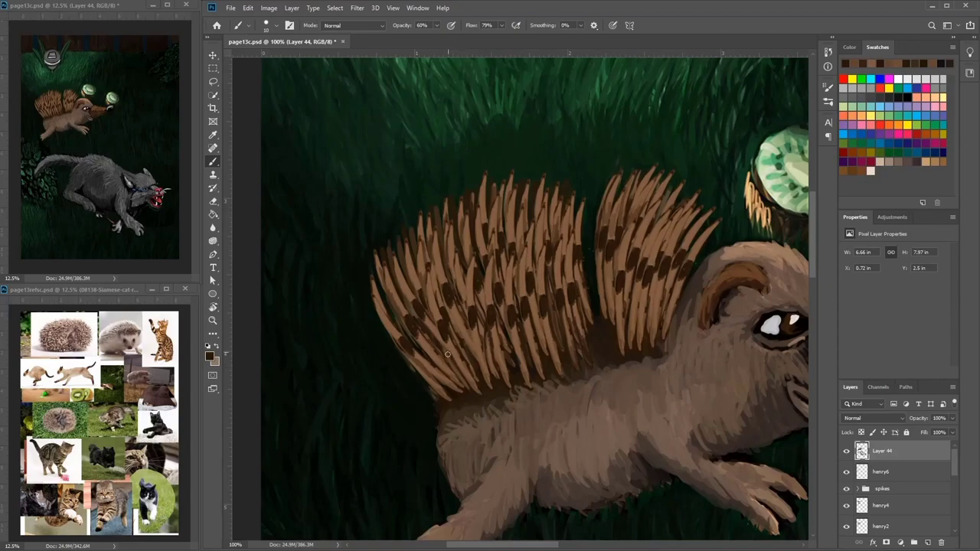
alt+click(444, 359)
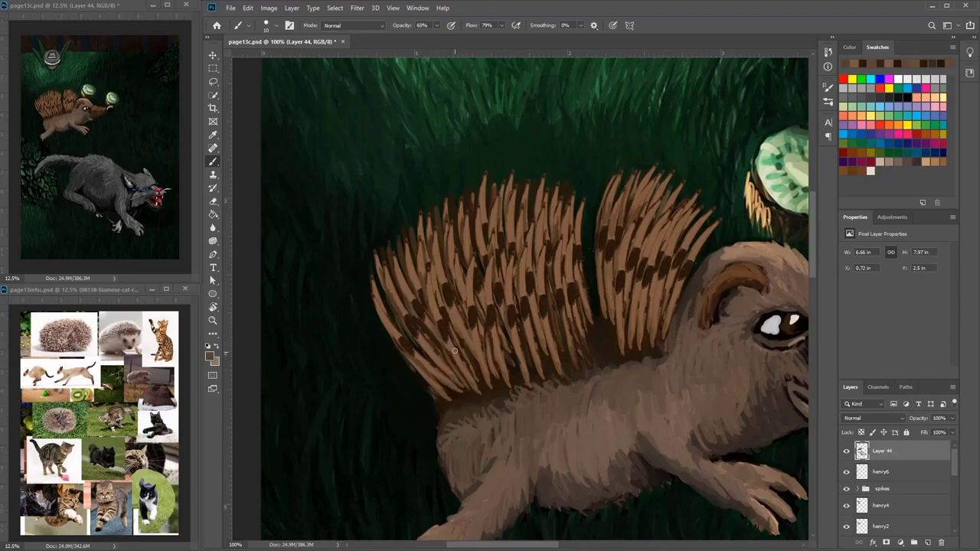
alt+click(441, 374)
alt+click(441, 334)
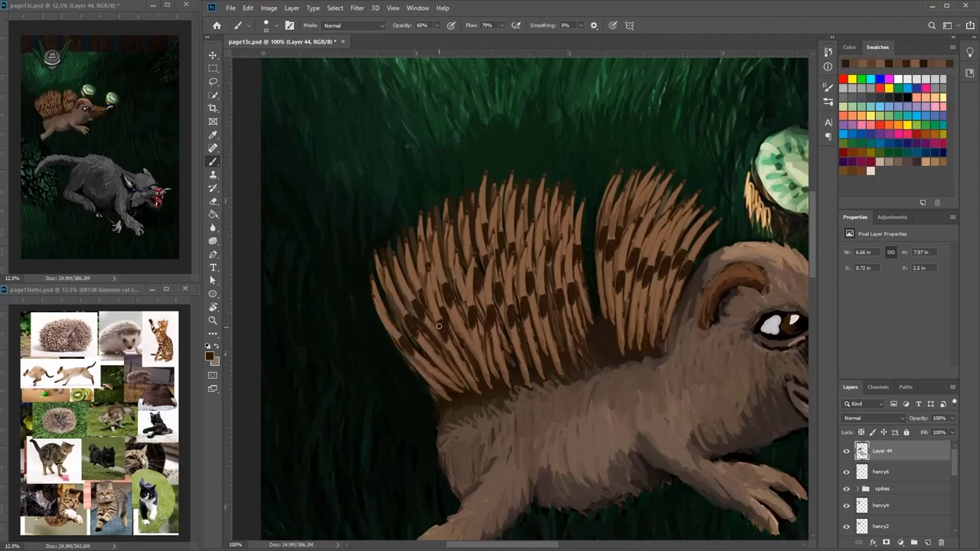
alt+click(433, 377)
alt+click(438, 400)
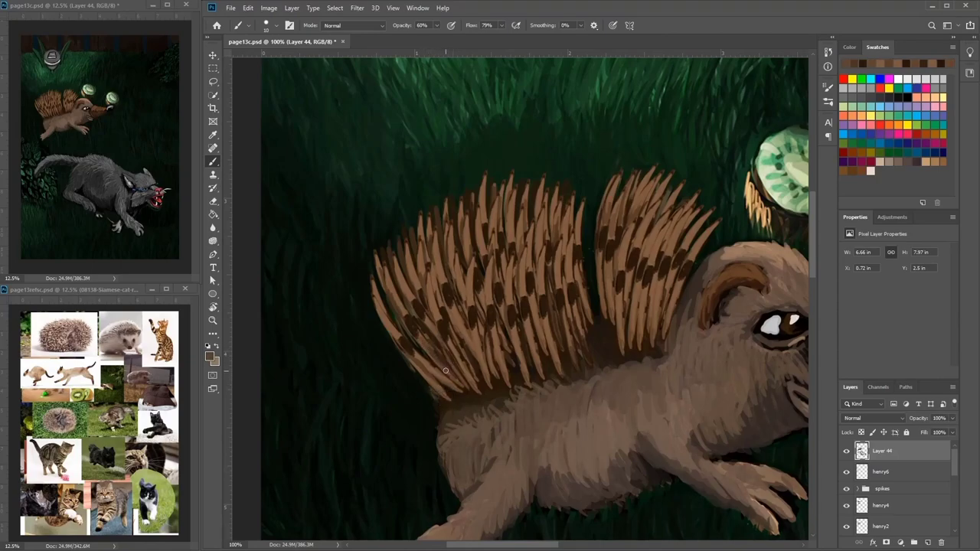
Step: Refine the outermost quills along the hedgehog's rear edge with sampled light and dark browns
alt+click(404, 336)
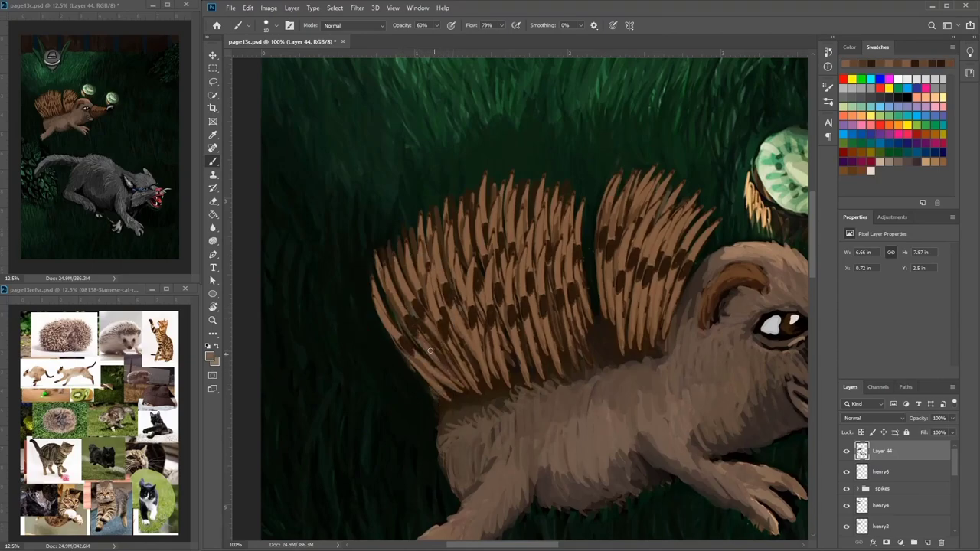
alt+click(434, 372)
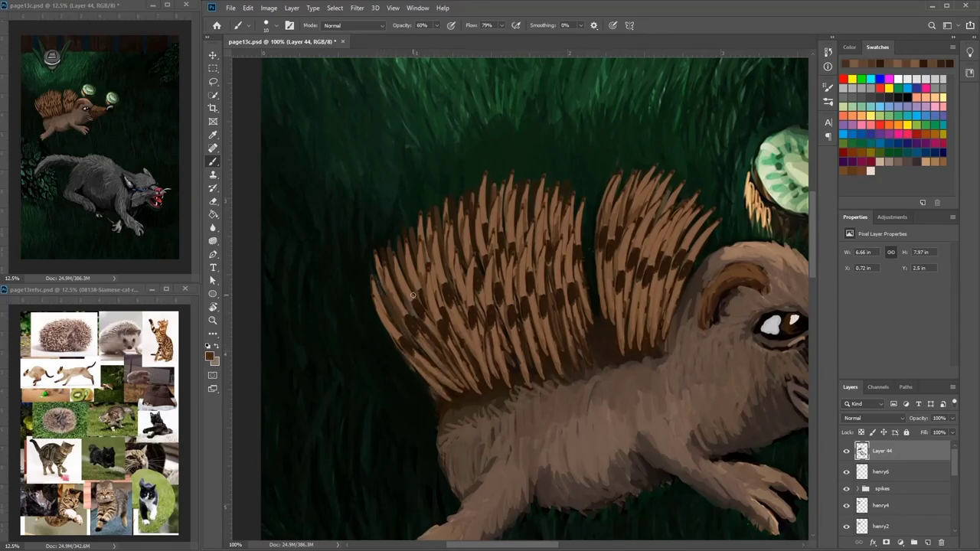
alt+click(394, 325)
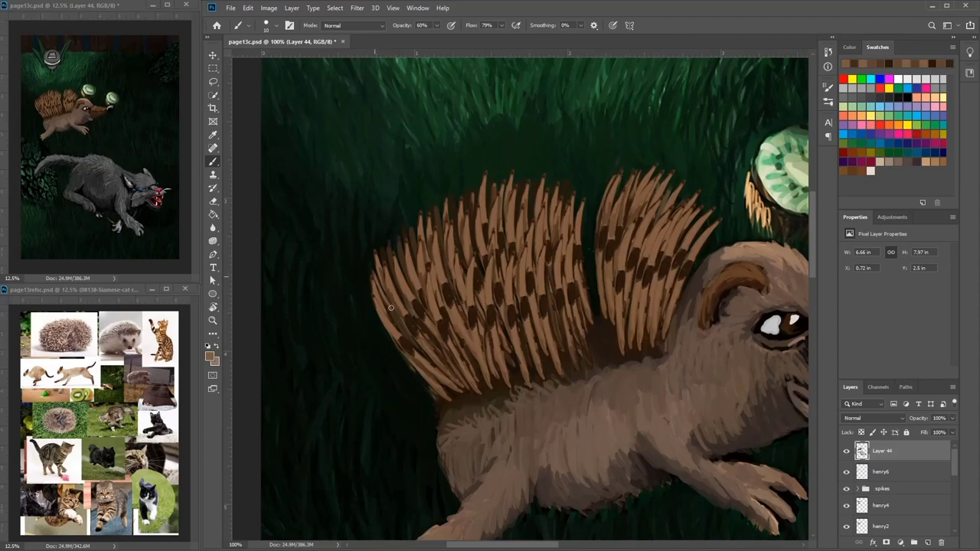
alt+click(389, 306)
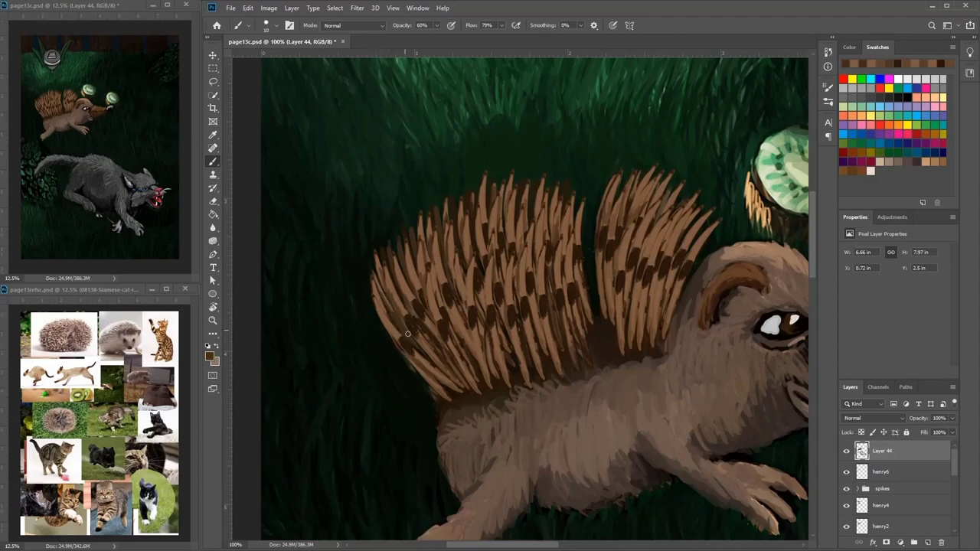
Step: Touch up the quill tips along the rear cluster's upper edge with sampled browns and dark background green
drag(541, 318, 531, 332)
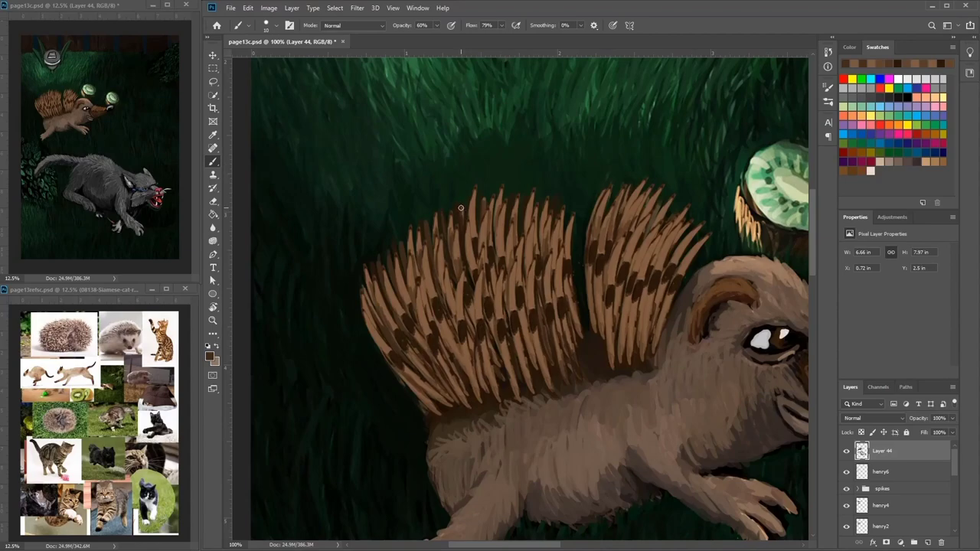
alt+click(459, 239)
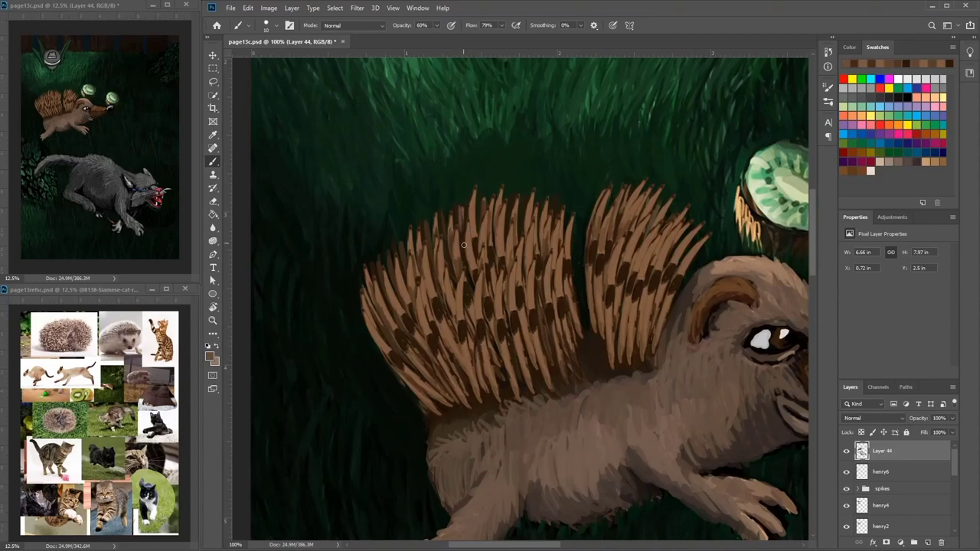
alt+click(461, 223)
alt+click(464, 211)
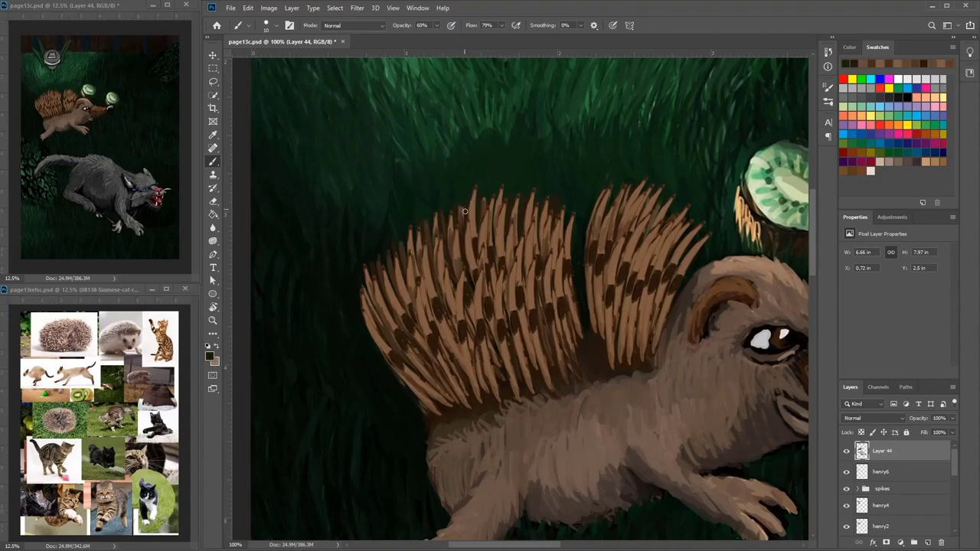
alt+click(463, 242)
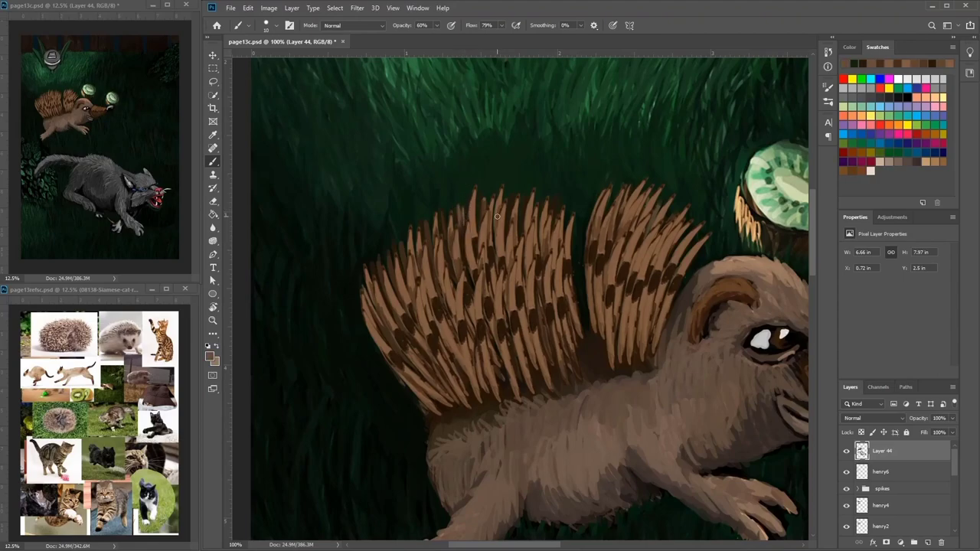
Step: Deepen the gaps between the upper middle quills of the rear cluster with sampled dark browns
drag(483, 202, 480, 219)
alt+click(483, 244)
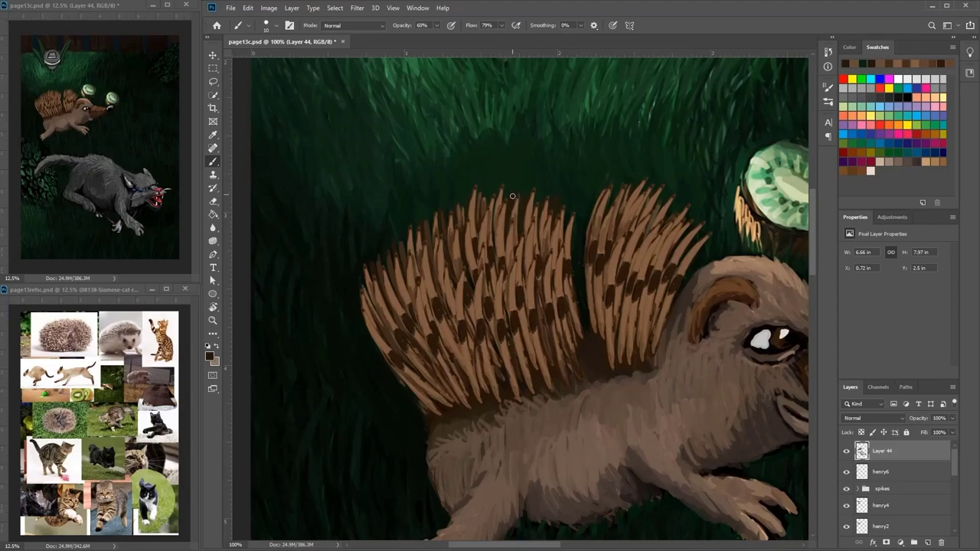
alt+click(575, 363)
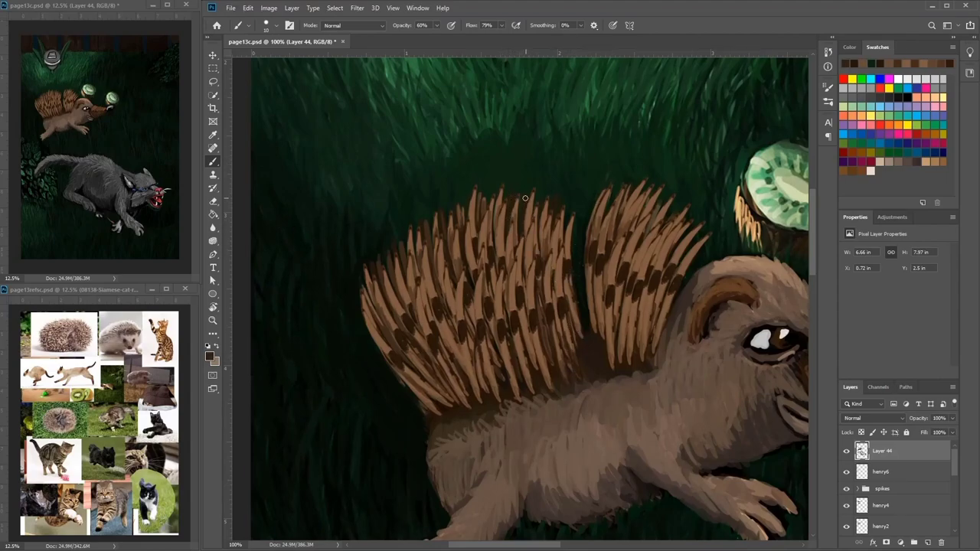
alt+click(518, 255)
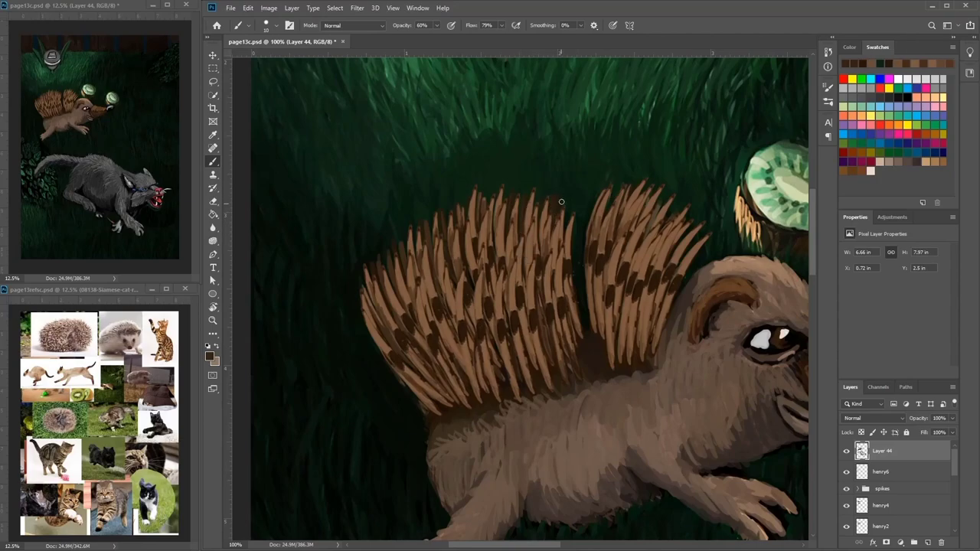
Step: Rework the quill tip at the rear cluster's upper front corner with browns sampled around it
alt+click(556, 228)
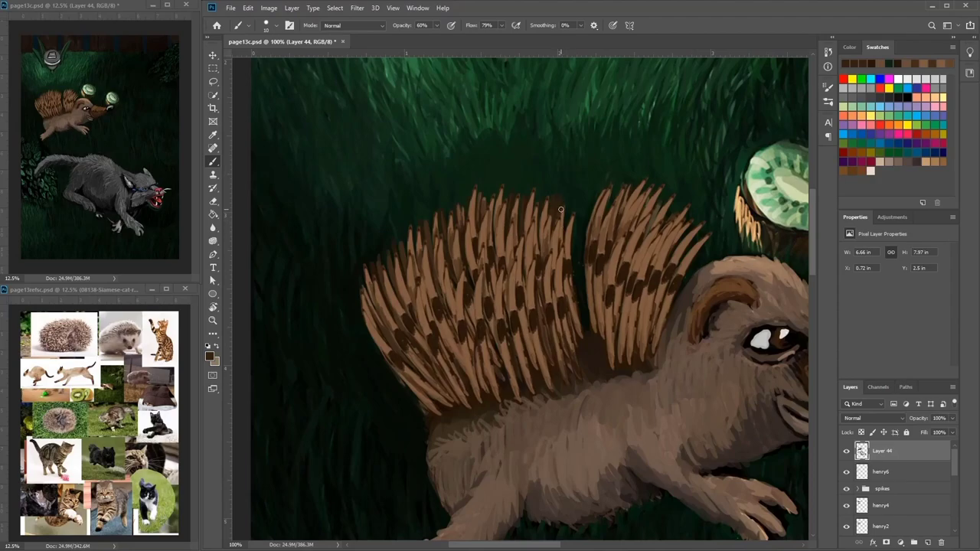
alt+click(560, 209)
alt+click(557, 213)
alt+click(557, 203)
alt+click(558, 204)
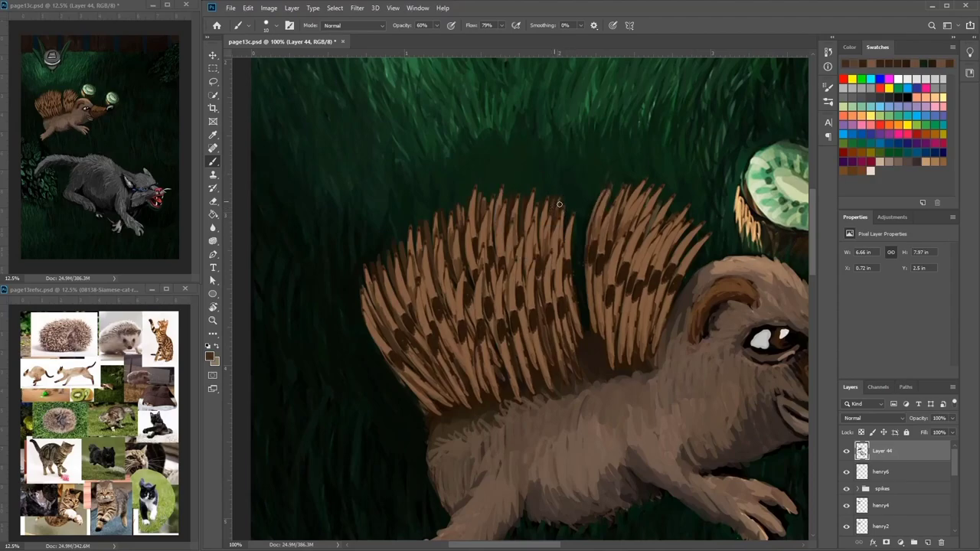
Step: Tone the upper quills of the front cluster with sampled browns, and save the document
alt+click(615, 196)
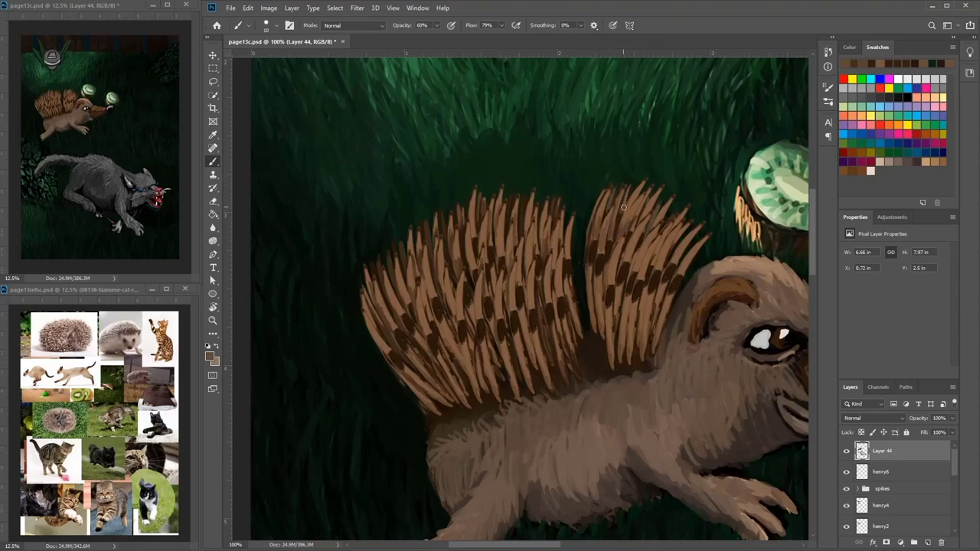
alt+click(617, 205)
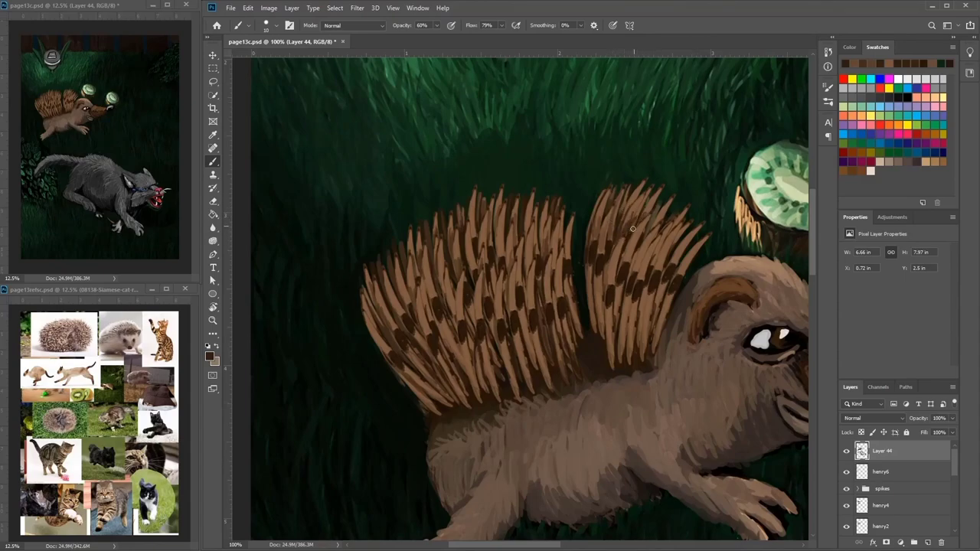
alt+click(640, 236)
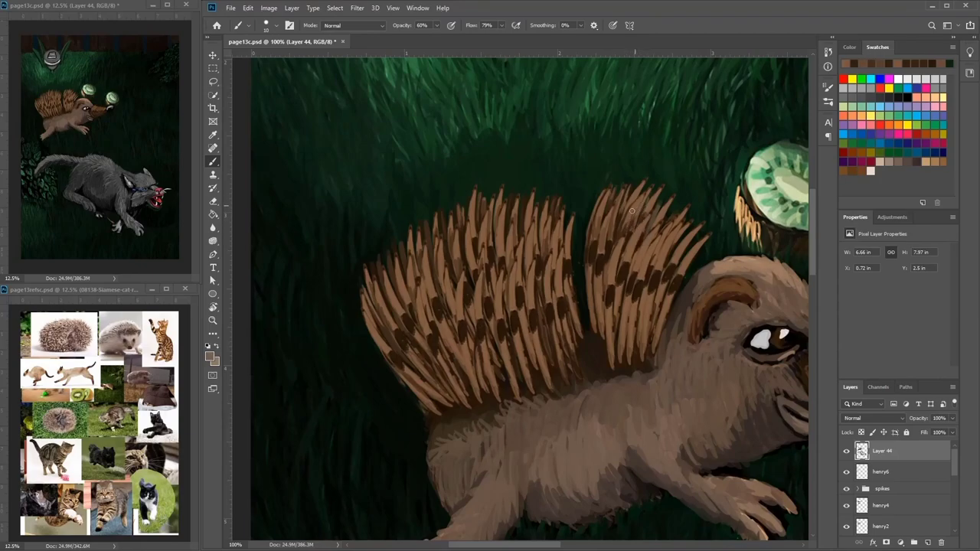
alt+click(627, 227)
alt+click(616, 272)
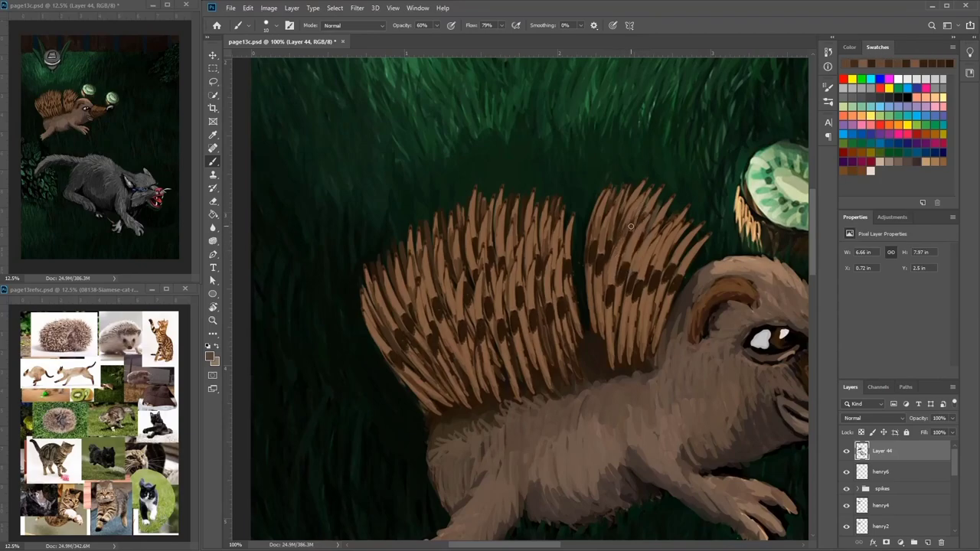
key(ctrl+s)
Step: Darken the base of the front quill cluster toward the head, using the black swatch and a sampled dark tone
mouse_move(625, 358)
mouse_down()
mouse_move(618, 380)
mouse_move(602, 347)
mouse_move(568, 347)
mouse_up()
click(907, 99)
alt+click(567, 343)
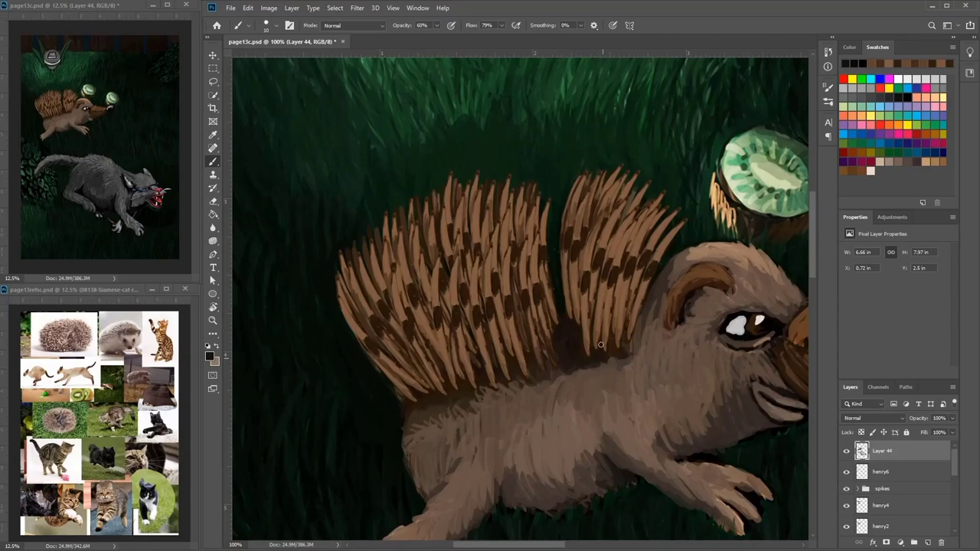
mouse_move(625, 354)
mouse_down()
mouse_move(664, 280)
mouse_move(656, 306)
mouse_move(663, 300)
mouse_move(672, 265)
mouse_up()
Step: Shade the hedgehog's ear and the fur between it and the front quills with sampled browns
mouse_move(653, 311)
mouse_down()
mouse_move(690, 249)
mouse_move(660, 302)
mouse_move(713, 284)
mouse_move(693, 269)
mouse_move(666, 318)
mouse_up()
alt+click(681, 289)
alt+click(675, 286)
alt+click(703, 317)
alt+click(702, 308)
alt+click(710, 275)
mouse_move(715, 272)
mouse_down()
mouse_move(683, 282)
mouse_move(668, 319)
mouse_move(716, 303)
mouse_move(663, 289)
mouse_move(637, 341)
mouse_up()
alt+click(649, 305)
Step: Paint dark brown shadow into the gap between the rear and front quill clusters
alt+click(571, 359)
drag(571, 360, 572, 348)
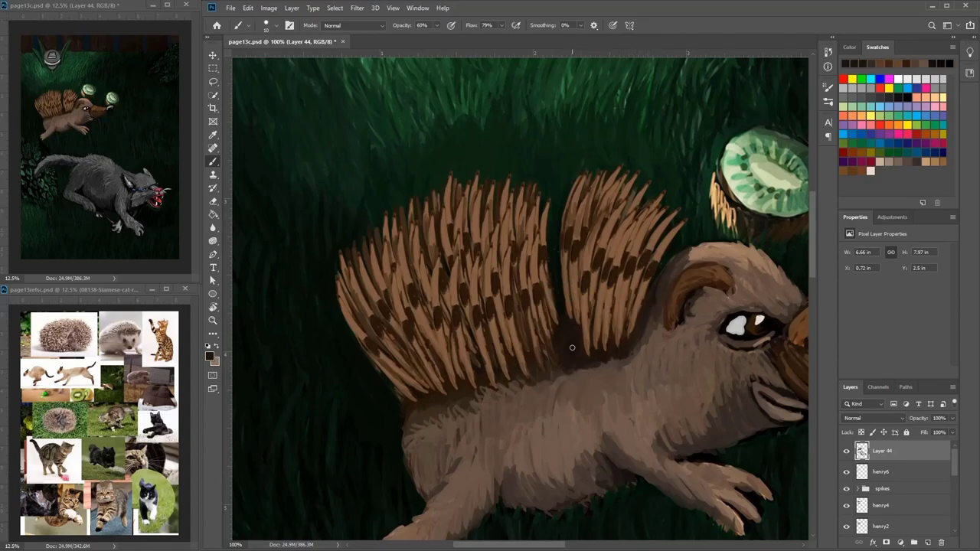
mouse_move(571, 305)
mouse_down()
mouse_move(575, 319)
mouse_move(572, 311)
mouse_up()
alt+click(572, 332)
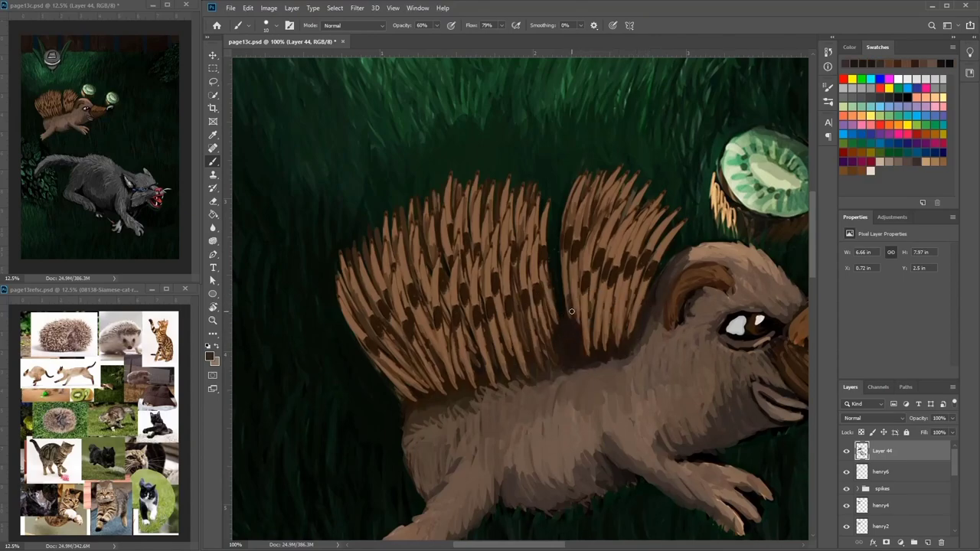
Step: Paint translucent dark brown over the lower halves of the rear cluster's frontmost quills, beside the gap
scroll(581, 316, up, 1)
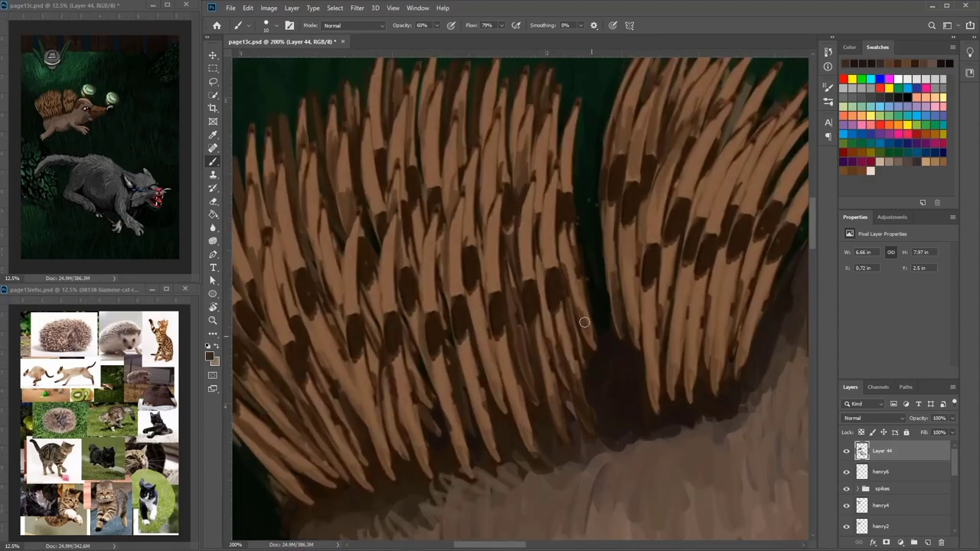
drag(574, 278, 588, 327)
drag(578, 284, 592, 340)
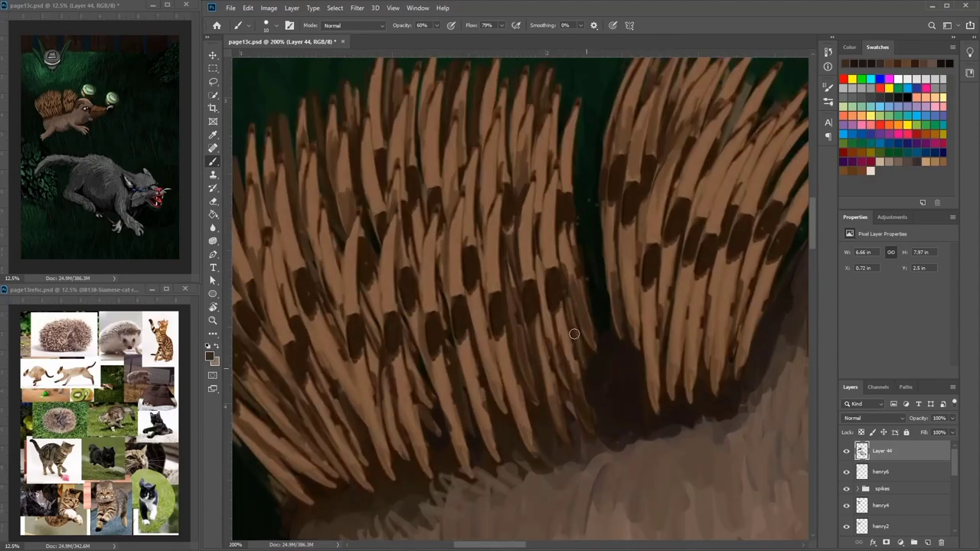
mouse_move(578, 372)
mouse_down()
mouse_move(568, 329)
mouse_move(563, 320)
mouse_move(556, 348)
mouse_move(549, 322)
mouse_up()
drag(565, 397, 544, 350)
drag(556, 414, 539, 317)
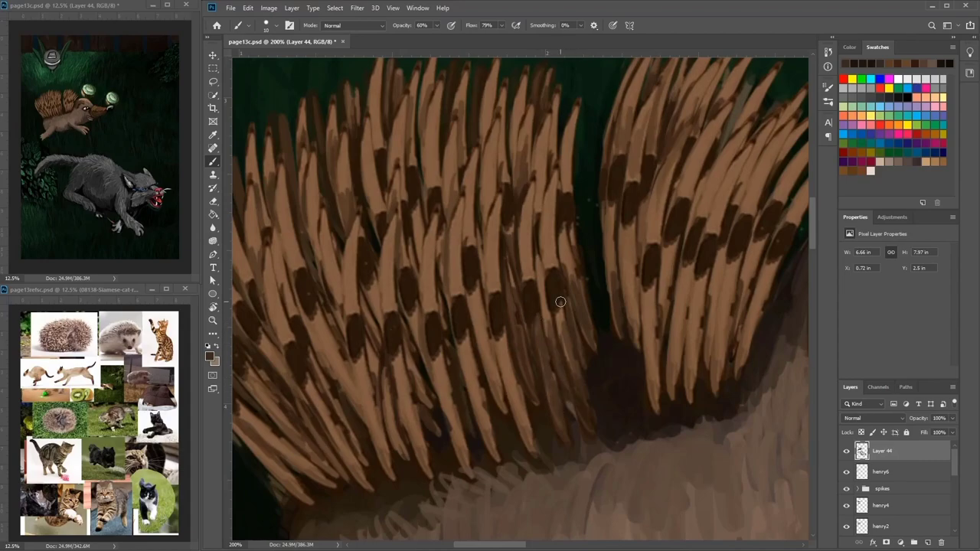
Step: Darken the lower part of the next quills back in the rear cluster with strokes of sampled brown
drag(509, 360, 521, 414)
drag(515, 380, 530, 442)
alt+click(507, 352)
mouse_move(504, 346)
mouse_down()
mouse_move(509, 391)
mouse_move(518, 395)
mouse_up()
alt+click(517, 395)
drag(508, 362, 519, 405)
drag(505, 344, 534, 450)
Step: Fill the space between the lower middle quills of the rear cluster with sampled dark brown and near-black strokes
mouse_move(479, 403)
mouse_down()
mouse_move(491, 443)
mouse_move(470, 375)
mouse_up()
mouse_move(466, 344)
mouse_down()
mouse_move(474, 381)
mouse_move(468, 375)
mouse_move(485, 393)
mouse_move(469, 410)
mouse_up()
alt+click(470, 388)
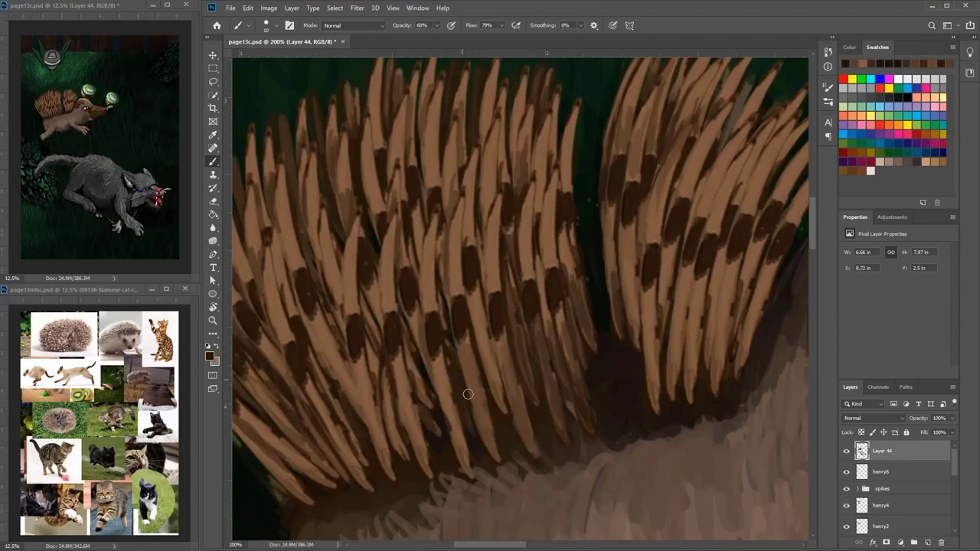
drag(464, 371, 470, 396)
alt+click(499, 444)
drag(457, 348, 468, 442)
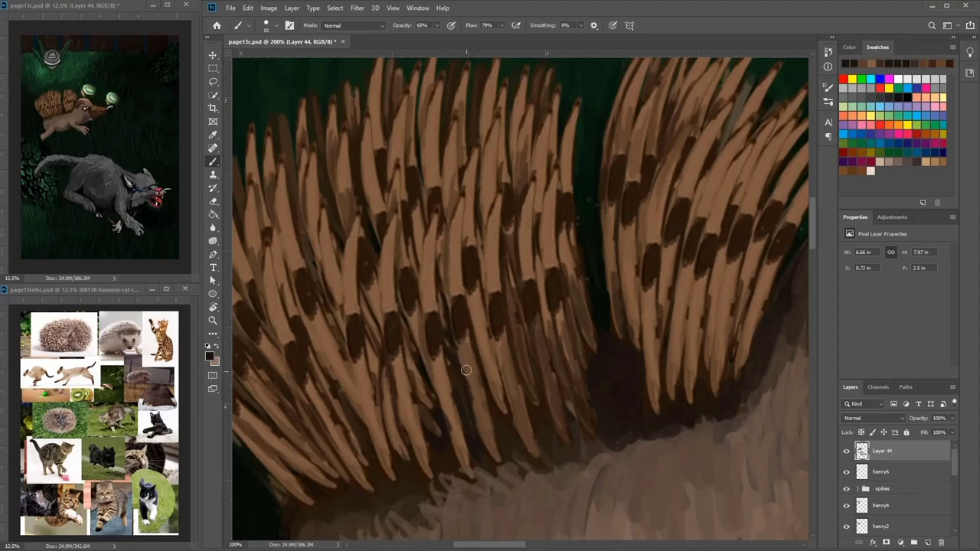
Step: Blend shadow down the lower middle quills to their roots with tones sampled beside them
alt+click(473, 393)
drag(470, 387, 498, 462)
alt+click(482, 400)
mouse_move(481, 404)
mouse_down()
mouse_move(485, 430)
mouse_move(470, 367)
mouse_move(453, 419)
mouse_move(434, 361)
mouse_move(444, 424)
mouse_up()
Step: Shade the lower quill beneath the dark band at the rear cluster's middle with repeated strokes of sampled brown
alt+click(435, 369)
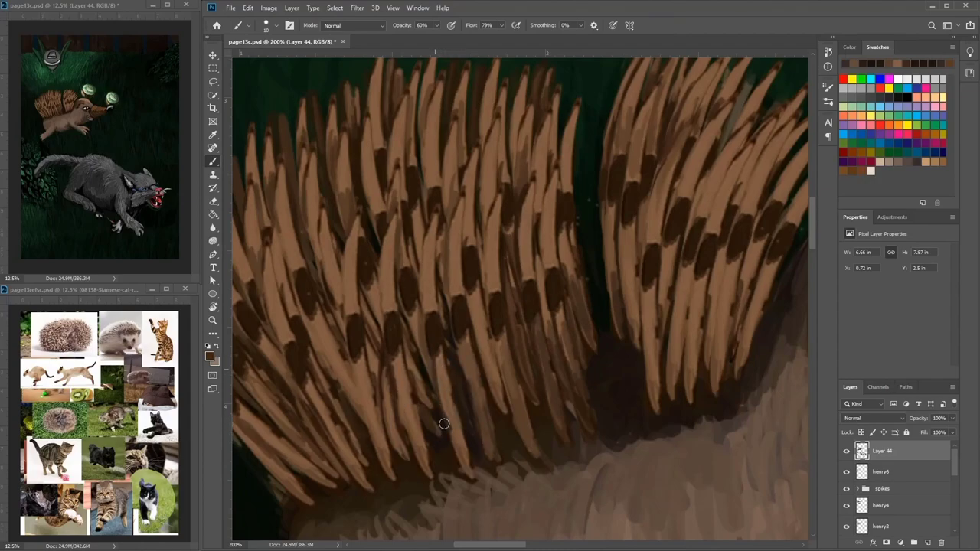
drag(434, 358, 451, 423)
alt+click(432, 384)
drag(436, 356, 442, 410)
mouse_move(431, 352)
mouse_down()
mouse_move(459, 465)
mouse_move(444, 373)
mouse_move(447, 413)
mouse_up()
alt+click(445, 398)
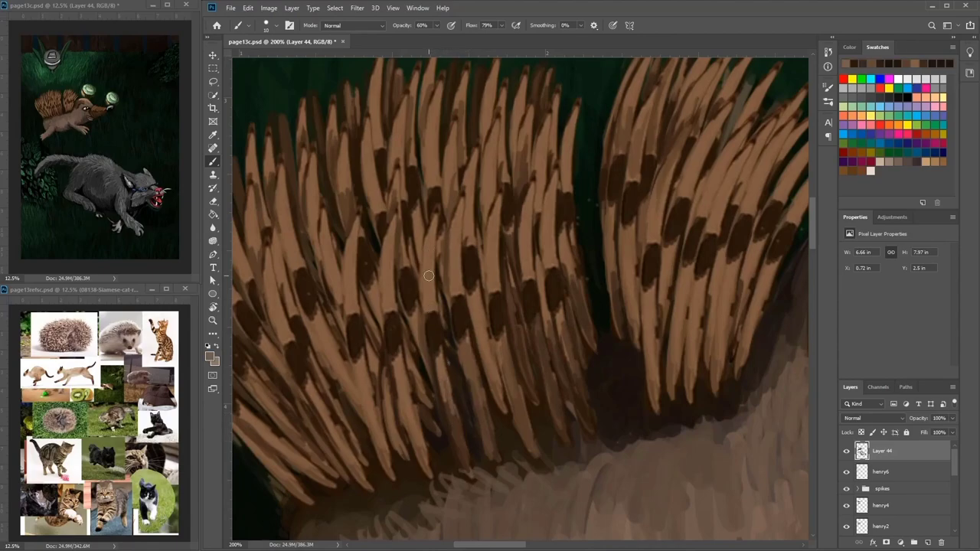
alt+click(453, 427)
Step: Retouch the upper section of the middle quill and its dark neighbouring gap with sampled light and dark browns
drag(433, 306, 435, 216)
alt+click(431, 322)
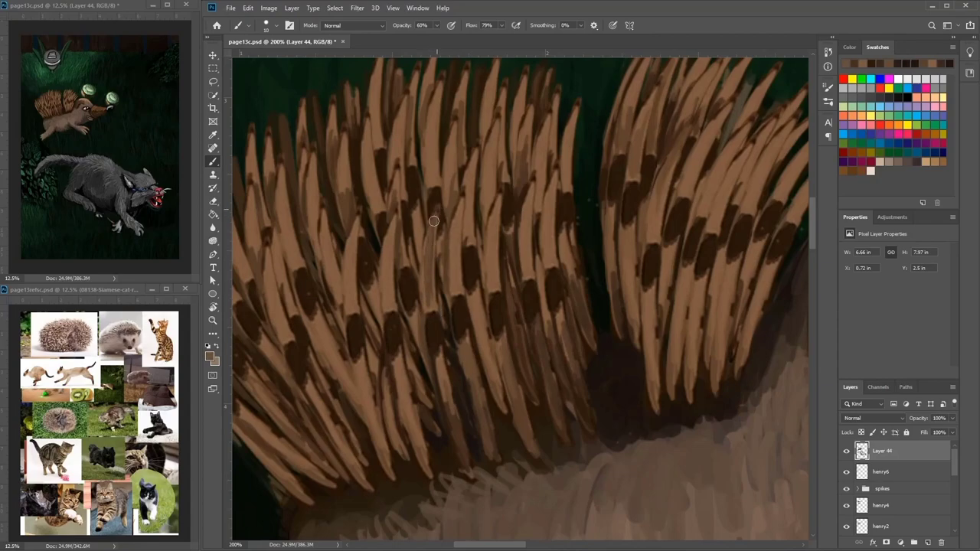
alt+click(434, 325)
mouse_move(428, 293)
mouse_down()
mouse_move(427, 234)
mouse_move(422, 267)
mouse_up()
alt+click(419, 294)
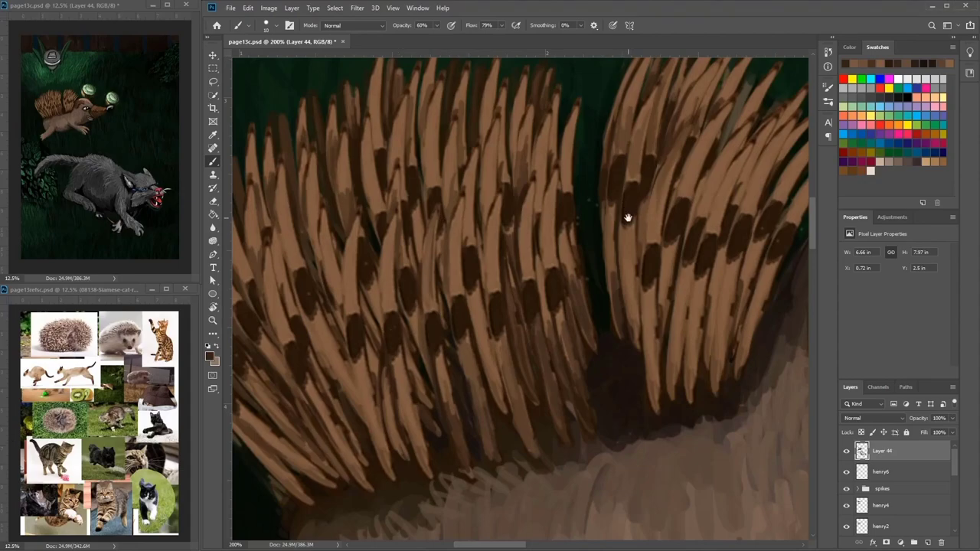
Step: Darken the lower edges of the front cluster's outer quills beside the gap with sampled near-black strokes
drag(627, 218, 606, 290)
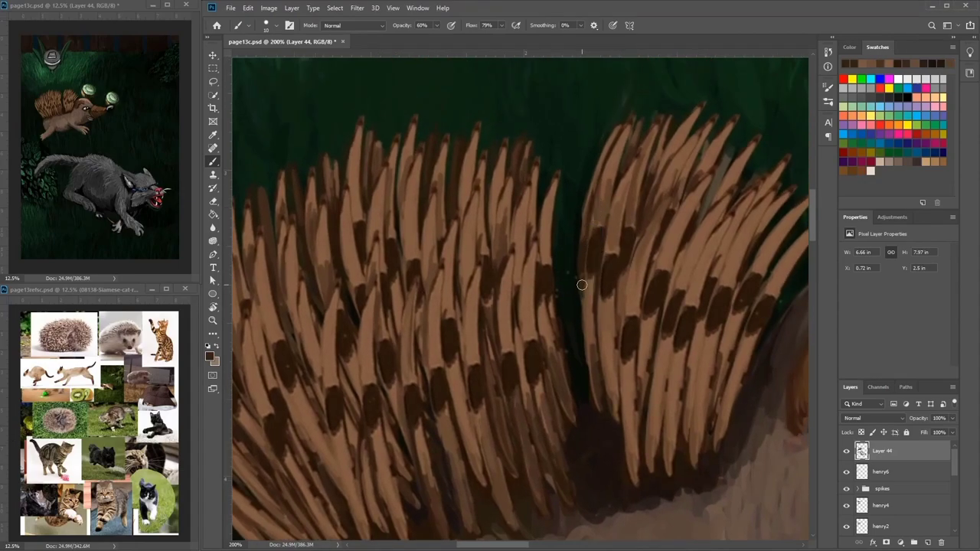
mouse_move(590, 348)
mouse_down()
mouse_move(600, 403)
mouse_move(591, 359)
mouse_move(598, 322)
mouse_move(614, 416)
mouse_up()
alt+click(612, 429)
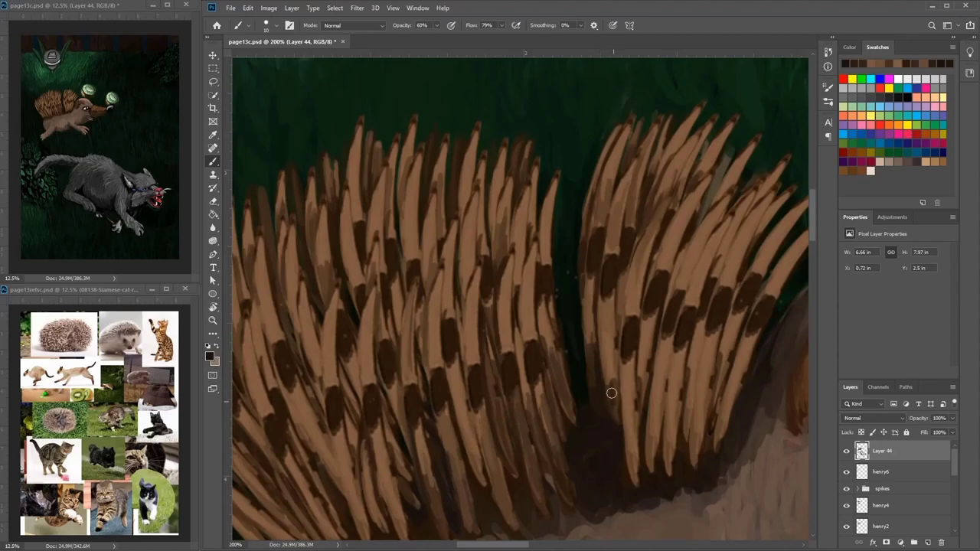
mouse_move(612, 393)
mouse_down()
mouse_move(611, 412)
mouse_move(612, 331)
mouse_up()
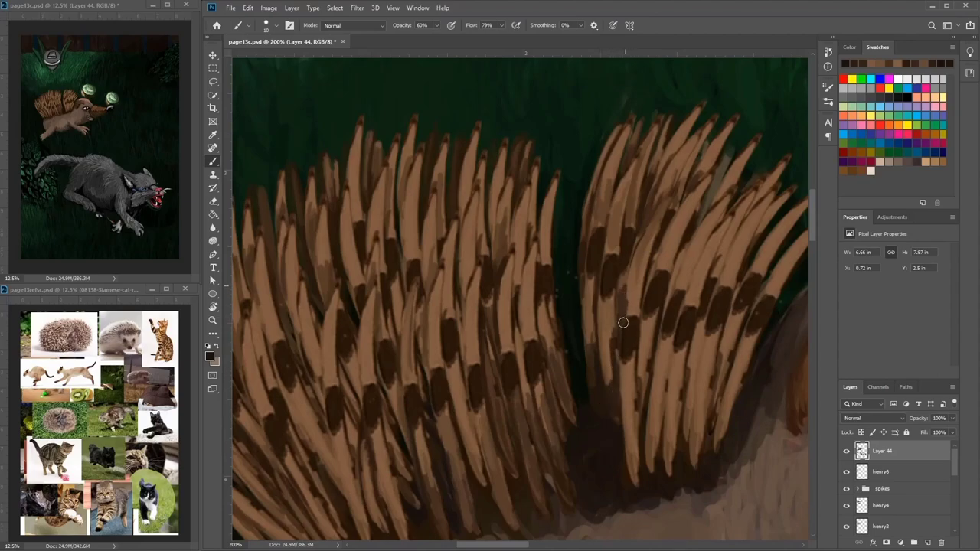
Step: Retouch the quill edges around the front cluster's lowest dark band with sampled mid and dark browns
alt+click(630, 312)
alt+click(643, 257)
drag(640, 265, 632, 286)
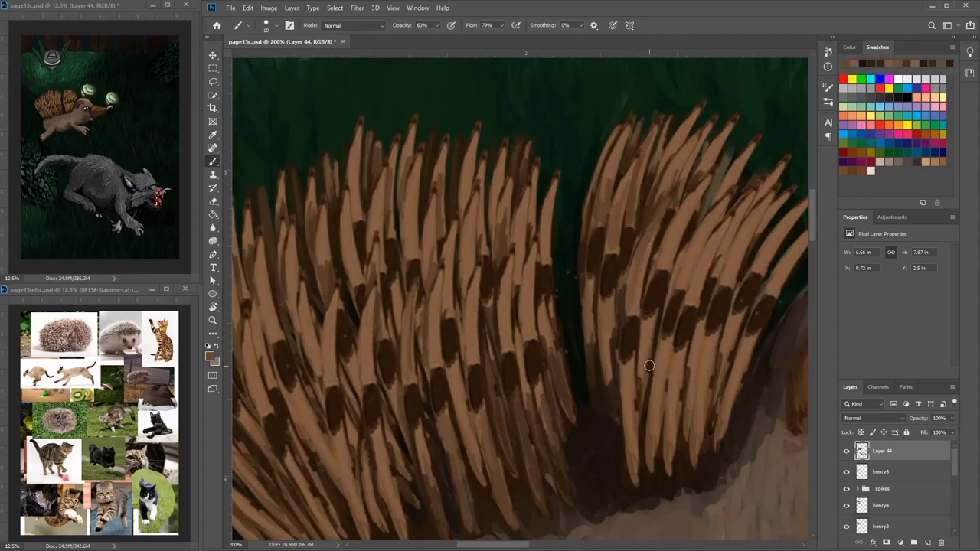
alt+click(614, 409)
mouse_move(647, 359)
mouse_down()
mouse_move(644, 321)
mouse_move(641, 399)
mouse_move(655, 318)
mouse_up()
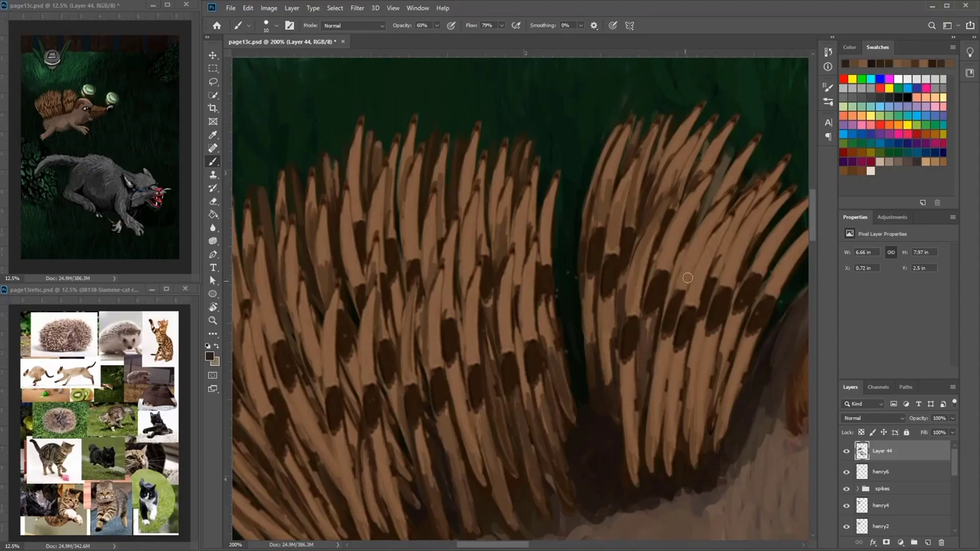
Step: Repaint the front cluster's quills near the gap, above and below their dark bands, with sampled light and dark browns
drag(687, 278, 715, 314)
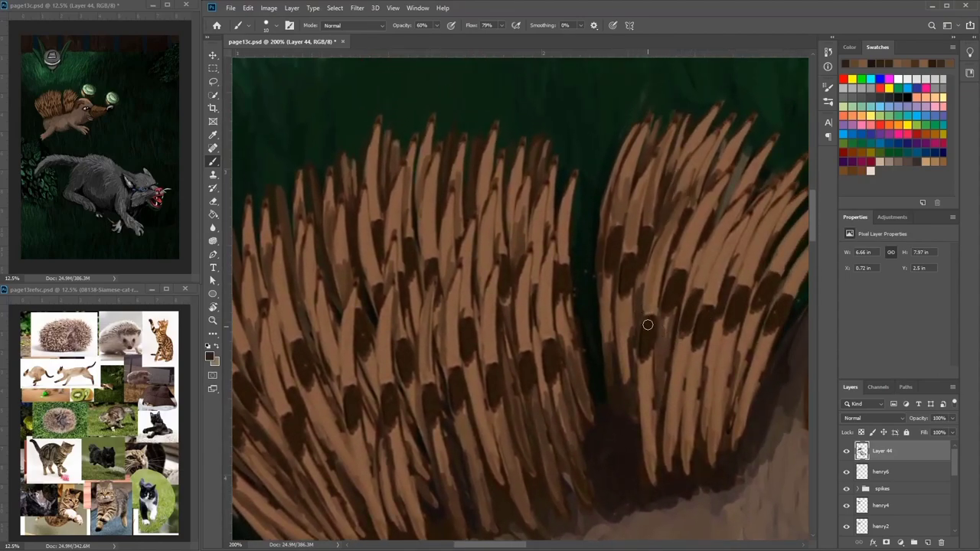
alt+click(646, 273)
mouse_move(636, 355)
mouse_down()
mouse_move(650, 219)
mouse_move(633, 329)
mouse_move(632, 306)
mouse_up()
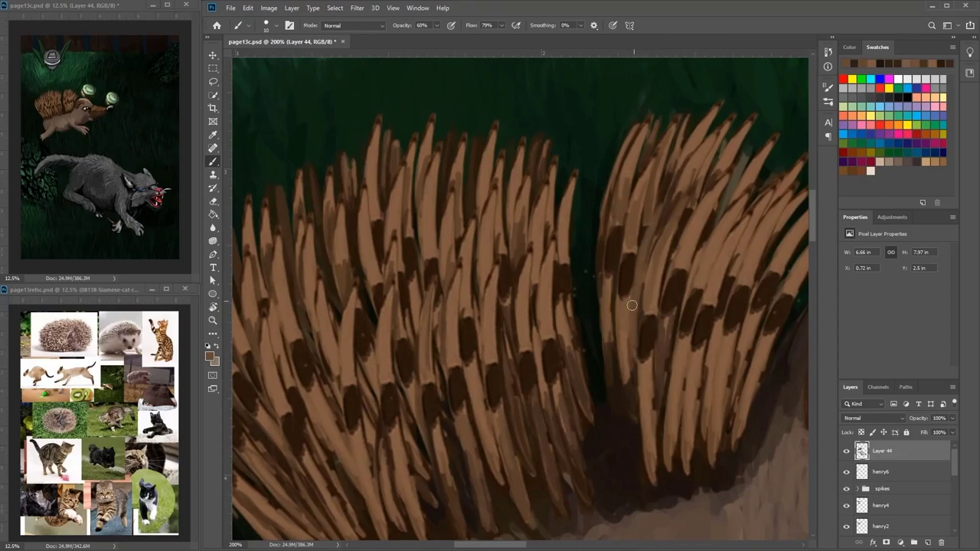
alt+click(623, 289)
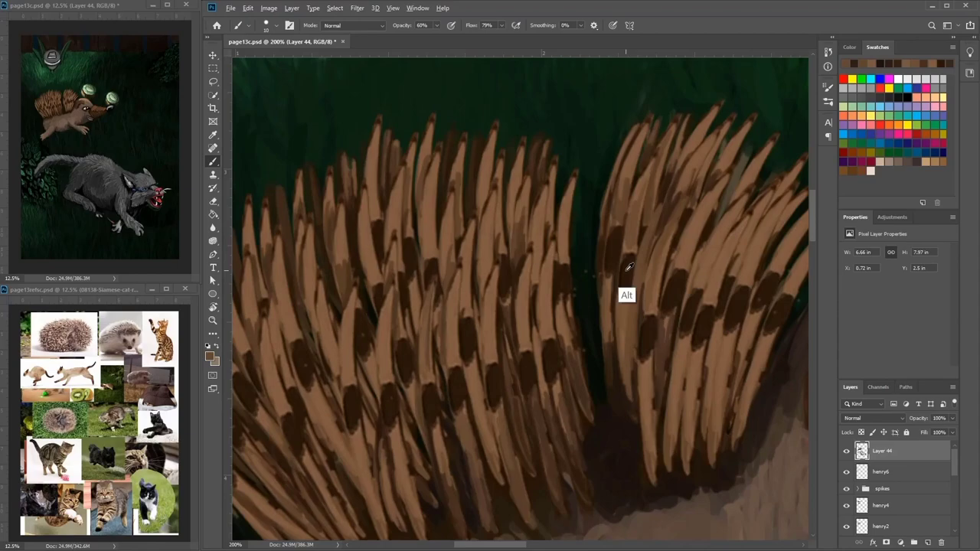
drag(633, 313, 630, 291)
alt+click(661, 284)
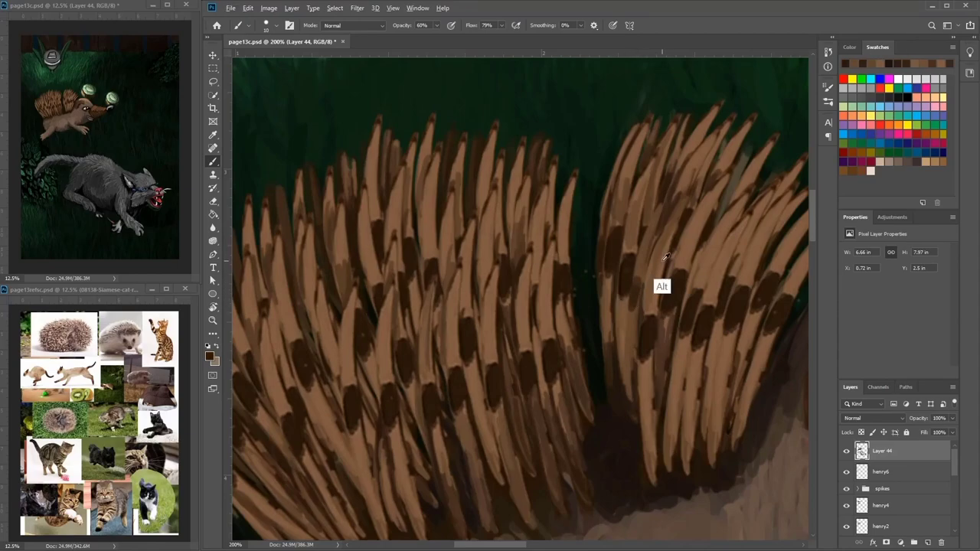
drag(666, 195, 642, 259)
drag(664, 190, 659, 205)
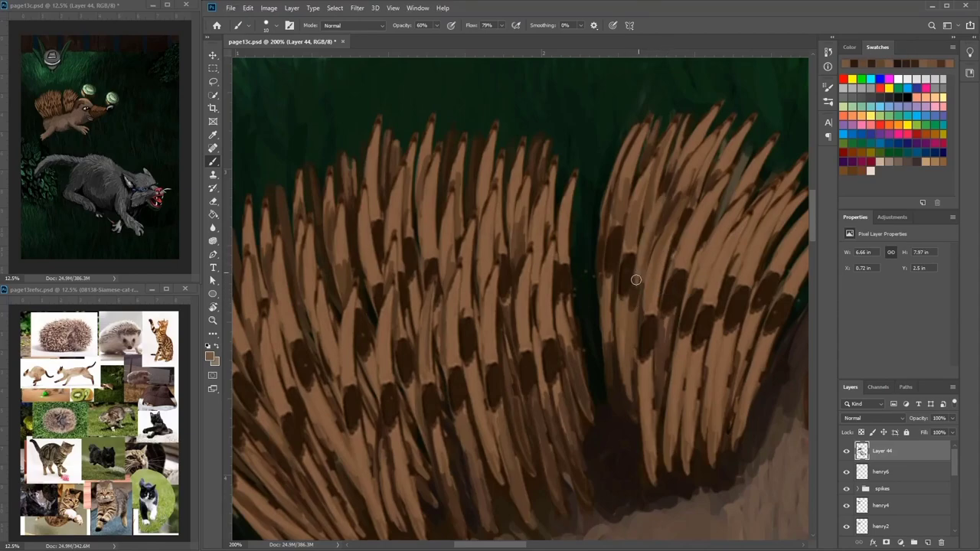
Step: Blend sampled browns down the shafts of the front cluster's two quills nearest the gap, beneath their dark bands
alt+click(638, 328)
drag(639, 277, 637, 352)
alt+click(635, 312)
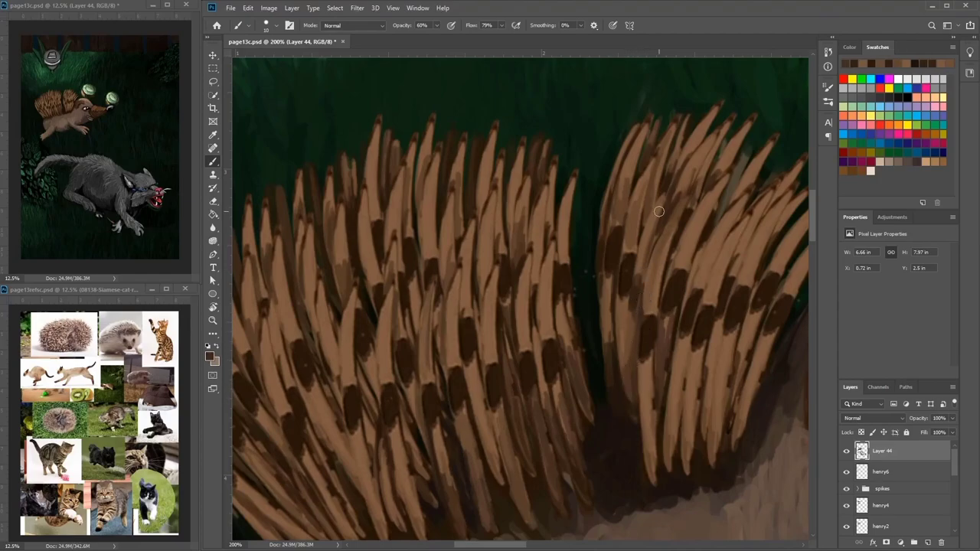
alt+click(634, 321)
alt+click(634, 293)
mouse_move(628, 296)
mouse_down()
mouse_move(625, 393)
mouse_move(615, 352)
mouse_move(617, 392)
mouse_up()
alt+click(620, 321)
drag(619, 351, 621, 325)
Step: Deepen the shadows between the lower ends of the front cluster's outer quills with sampled dark browns and near-black
alt+click(621, 356)
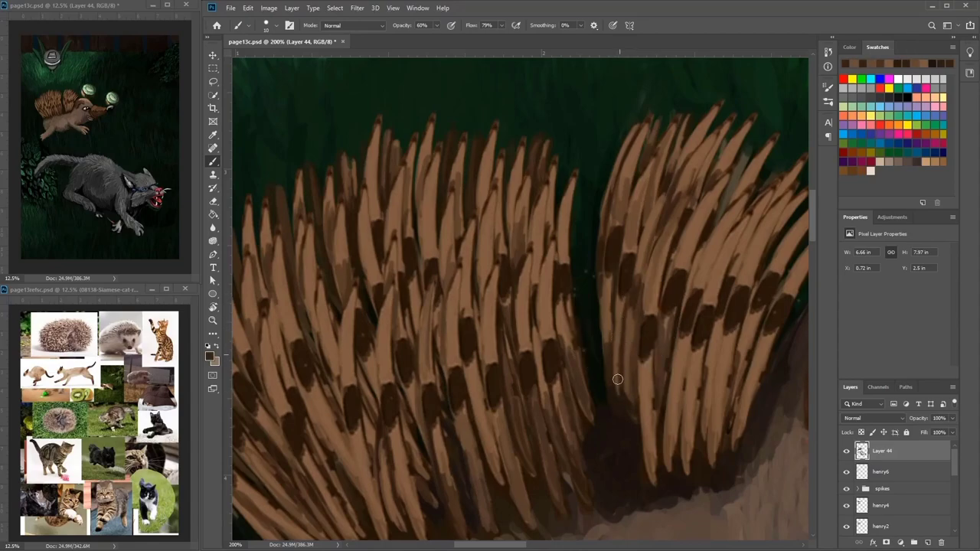
drag(631, 405, 628, 361)
drag(650, 422, 646, 451)
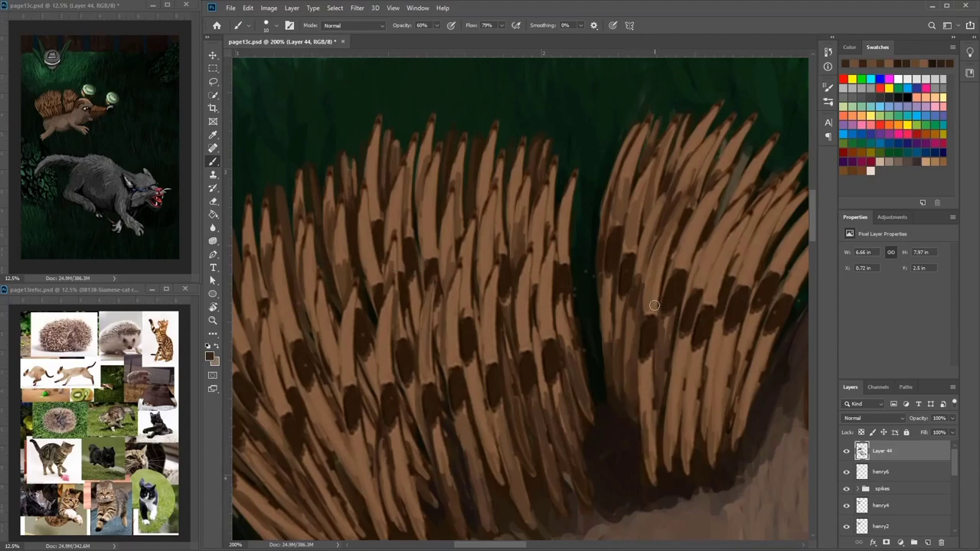
alt+click(633, 401)
alt+click(629, 409)
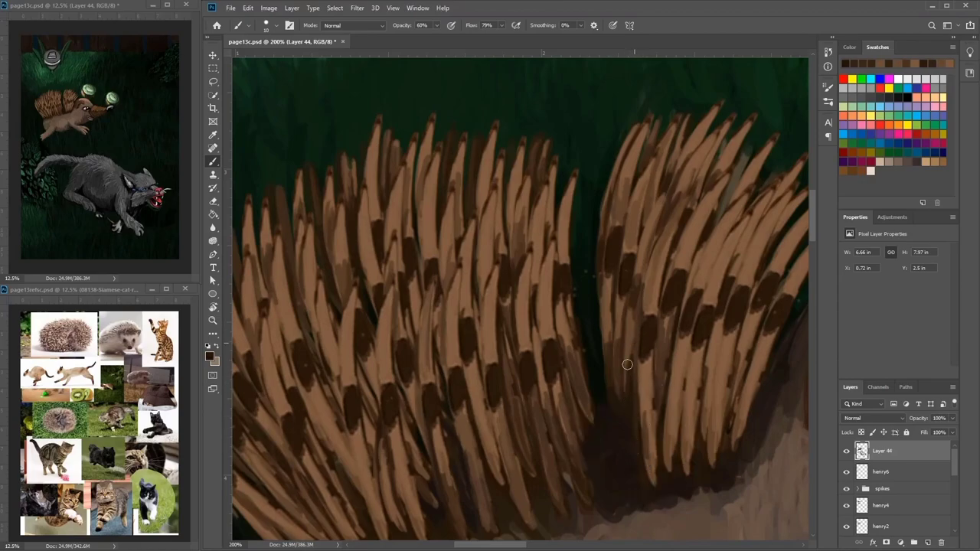
alt+click(635, 393)
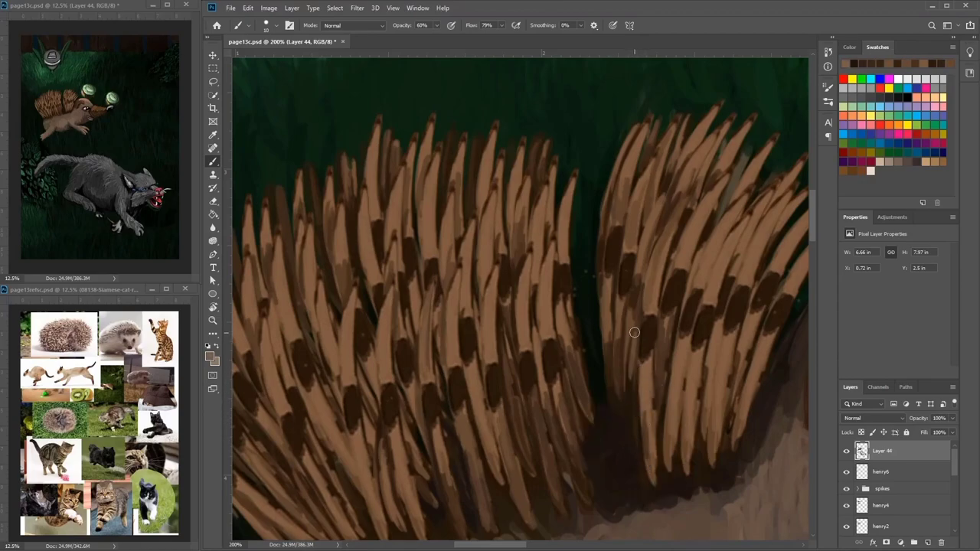
alt+click(628, 463)
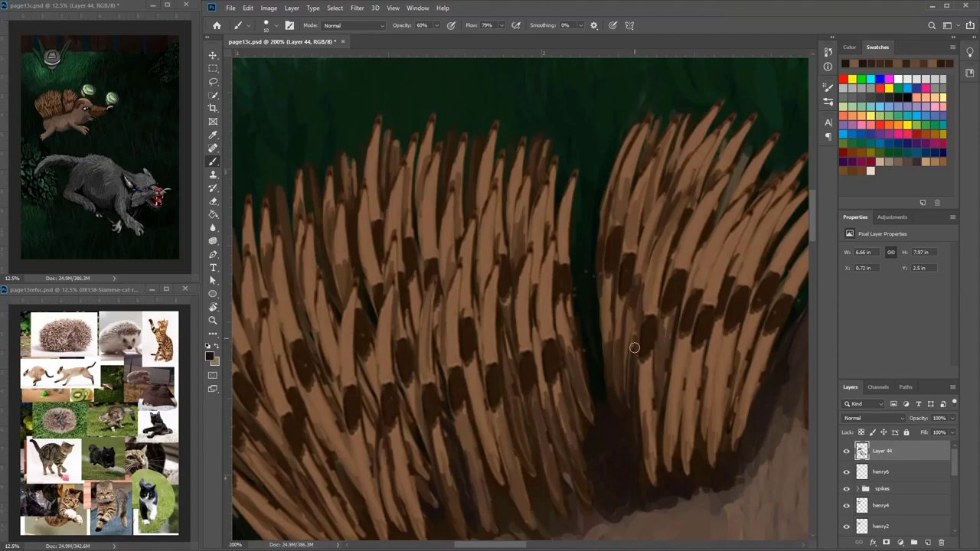
drag(636, 320, 634, 349)
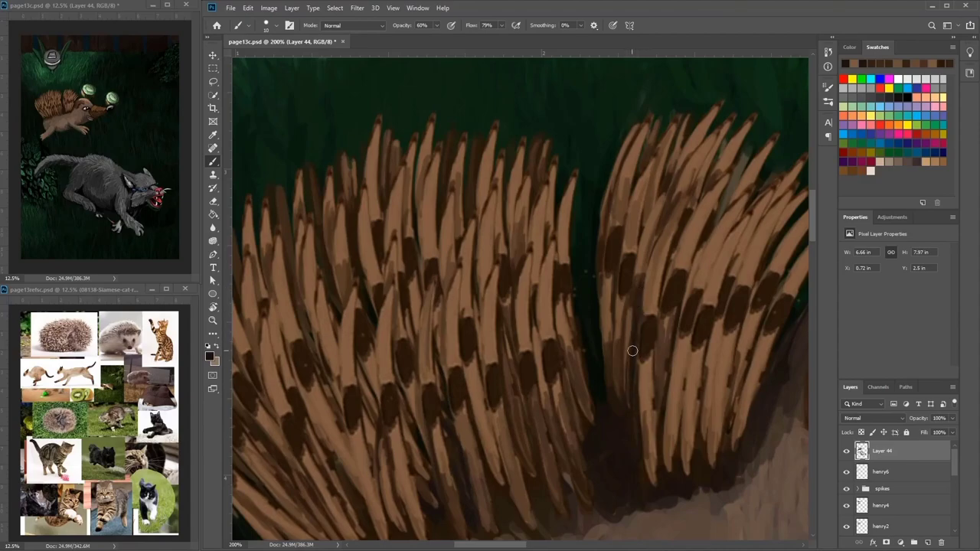
Step: Reshape the quill edges beside the front cluster's lowest dark band and darken the shafts next to the gap
alt+click(651, 301)
mouse_move(645, 274)
mouse_down()
mouse_move(630, 395)
mouse_move(635, 314)
mouse_move(640, 370)
mouse_up()
alt+click(647, 342)
alt+click(644, 322)
alt+click(648, 337)
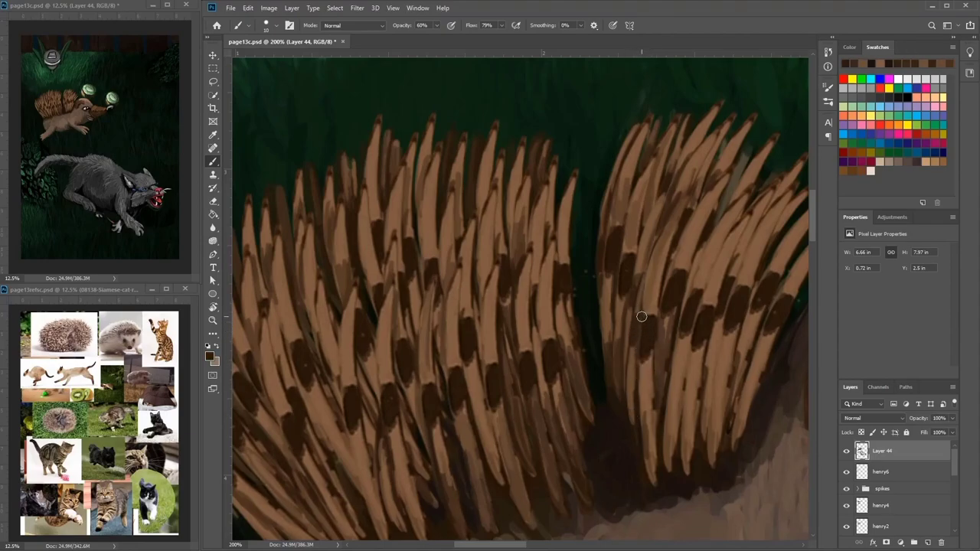
drag(641, 318, 636, 387)
drag(614, 351, 615, 386)
mouse_move(610, 316)
mouse_down()
mouse_move(611, 341)
mouse_move(611, 328)
mouse_up()
Step: Paint dark brown separation lines between the front cluster's middle quills, from their lower shafts to above the dark bands
drag(684, 292, 659, 265)
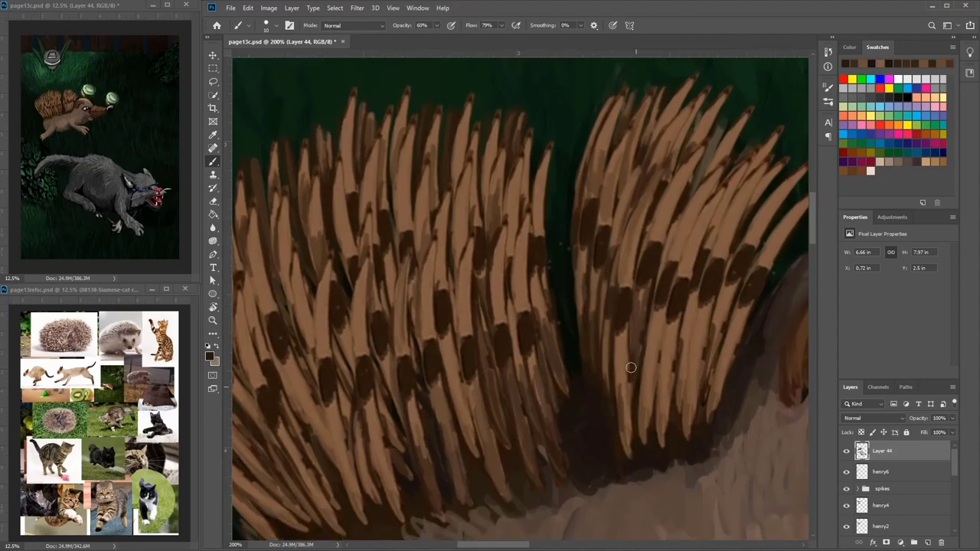
drag(658, 335, 656, 402)
drag(656, 359, 654, 398)
drag(669, 307, 659, 366)
drag(695, 231, 681, 268)
mouse_move(706, 205)
mouse_down()
mouse_move(680, 274)
mouse_move(709, 232)
mouse_up()
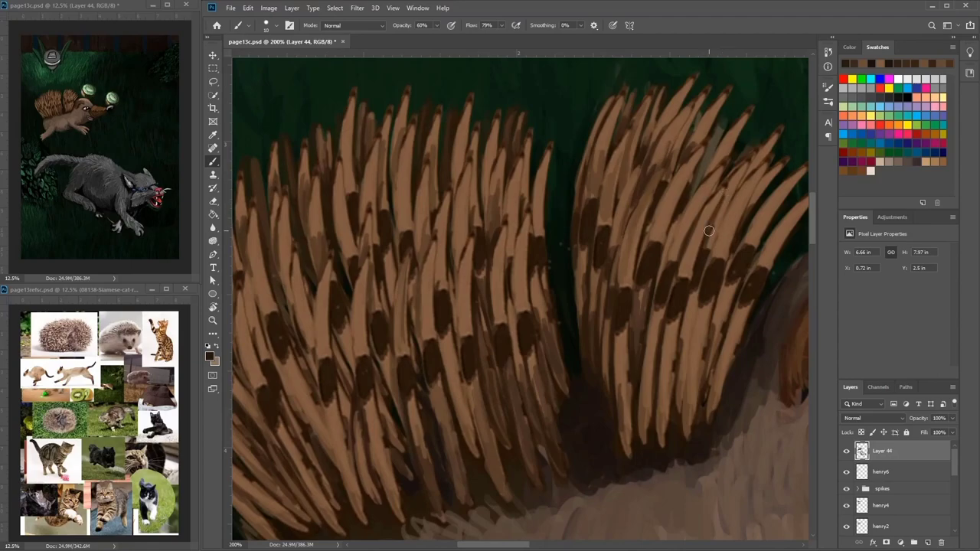
Step: Darken the gaps between the front cluster's quills nearest the head, from their lower shafts to the upper tips
drag(690, 301, 672, 399)
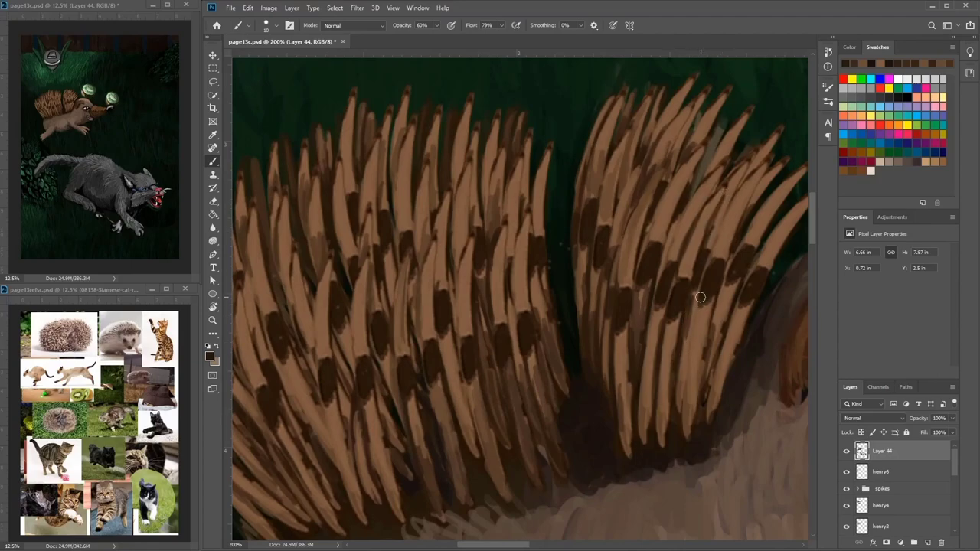
drag(699, 297, 689, 398)
drag(723, 288, 720, 293)
mouse_move(733, 249)
mouse_down()
mouse_move(766, 185)
mouse_move(741, 227)
mouse_move(761, 152)
mouse_move(718, 214)
mouse_move(712, 240)
mouse_move(728, 184)
mouse_move(690, 230)
mouse_move(709, 158)
mouse_move(709, 173)
mouse_move(726, 148)
mouse_up()
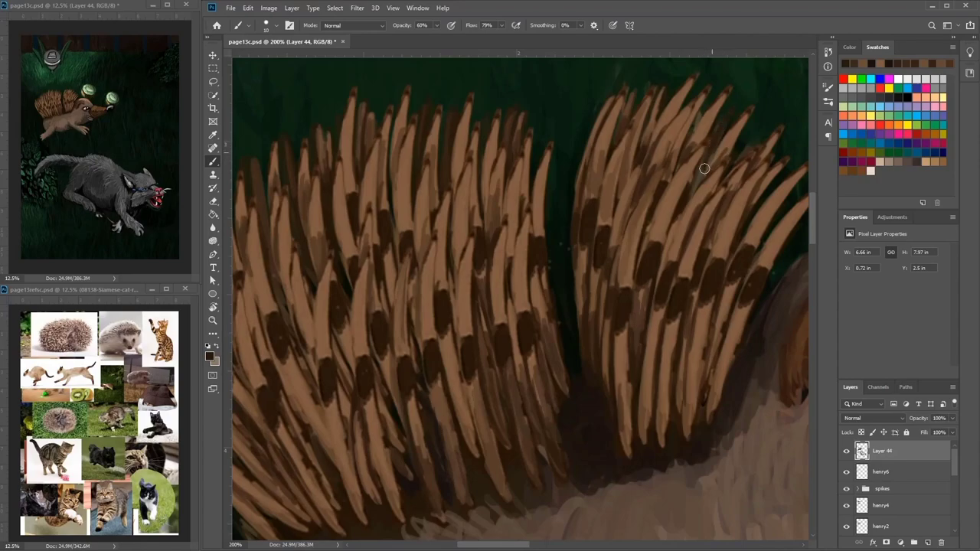
Step: Retouch the greenish patch and neighbouring quills near the front cluster's tips with sampled browns
alt+click(734, 124)
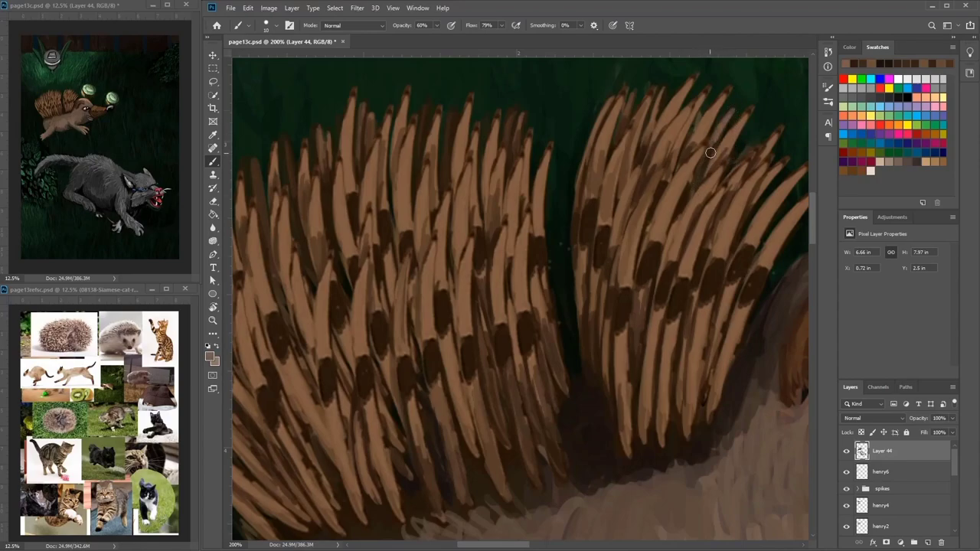
alt+click(711, 157)
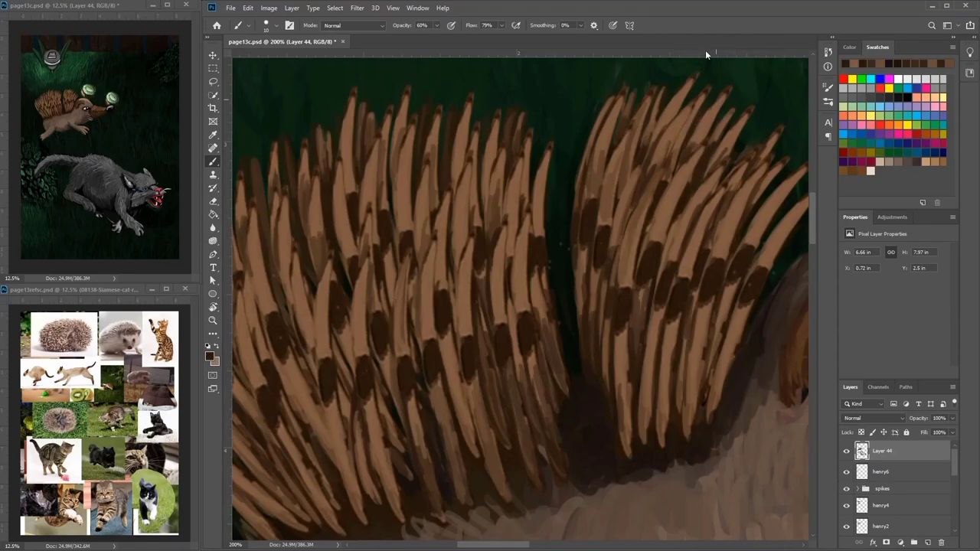
mouse_move(675, 164)
mouse_down()
mouse_move(652, 171)
mouse_move(677, 129)
mouse_move(659, 156)
mouse_up()
alt+click(667, 138)
Step: Shade the edges of the rear cluster's middle quills with long strokes of sampled brown
mouse_move(614, 233)
mouse_down()
mouse_move(605, 267)
mouse_move(609, 249)
mouse_move(630, 252)
mouse_up()
alt+click(603, 301)
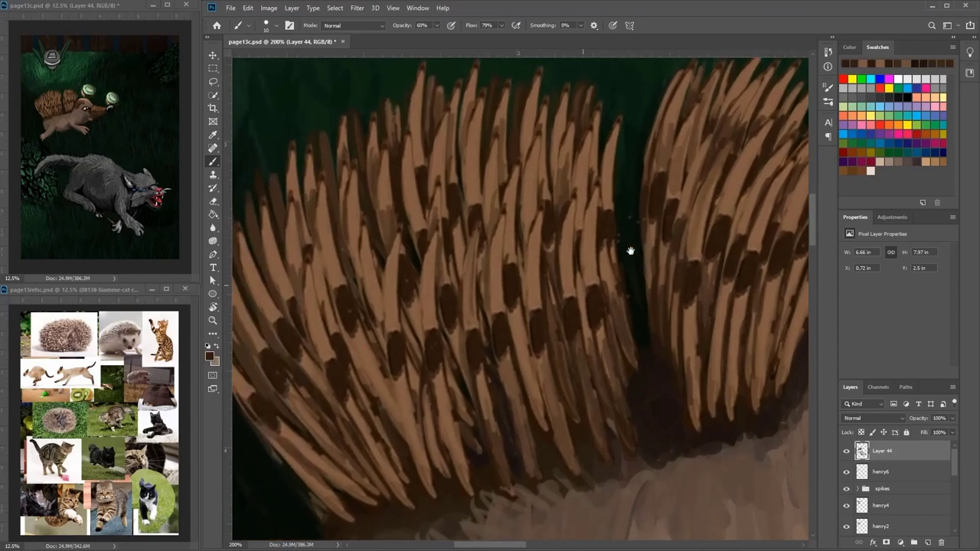
alt+click(484, 231)
drag(477, 224, 471, 298)
drag(438, 242, 433, 278)
drag(438, 223, 430, 306)
Step: Blend the shading on the rear cluster's middle quill with several lighter and darker browns sampled around it
alt+click(408, 253)
alt+click(414, 119)
alt+click(449, 315)
drag(436, 235, 434, 307)
alt+click(436, 311)
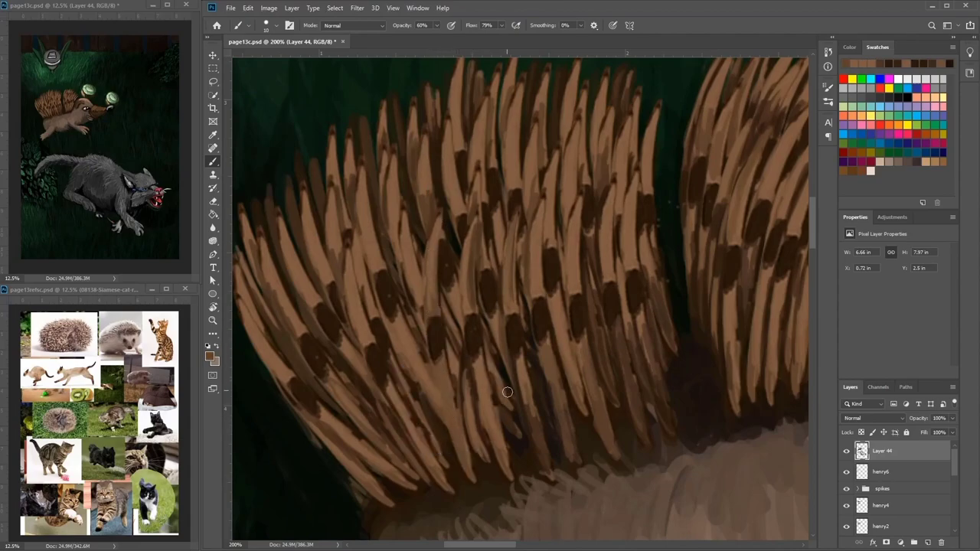
alt+click(502, 212)
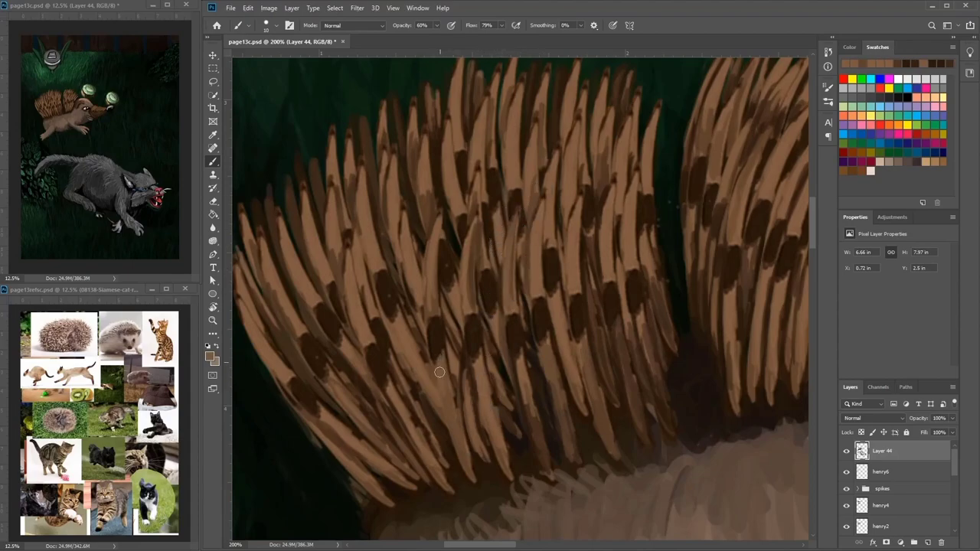
Step: Choose a light tan swatch and paint highlights along the middle and upper quills of the rear cluster
click(903, 160)
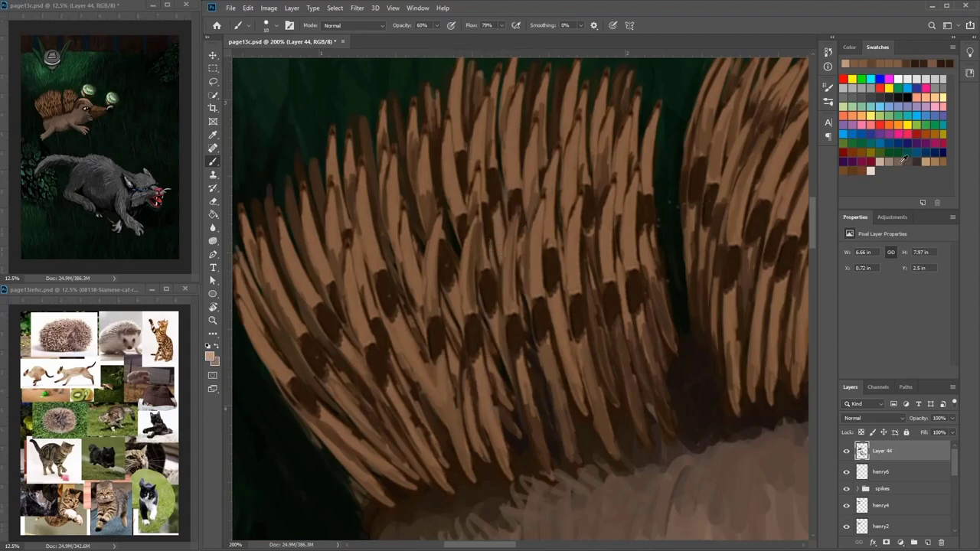
drag(440, 220, 435, 260)
drag(439, 352, 445, 389)
drag(438, 220, 431, 294)
drag(404, 214, 407, 249)
mouse_move(394, 161)
mouse_down()
mouse_move(395, 201)
mouse_move(360, 214)
mouse_move(351, 304)
mouse_up()
drag(337, 193, 334, 233)
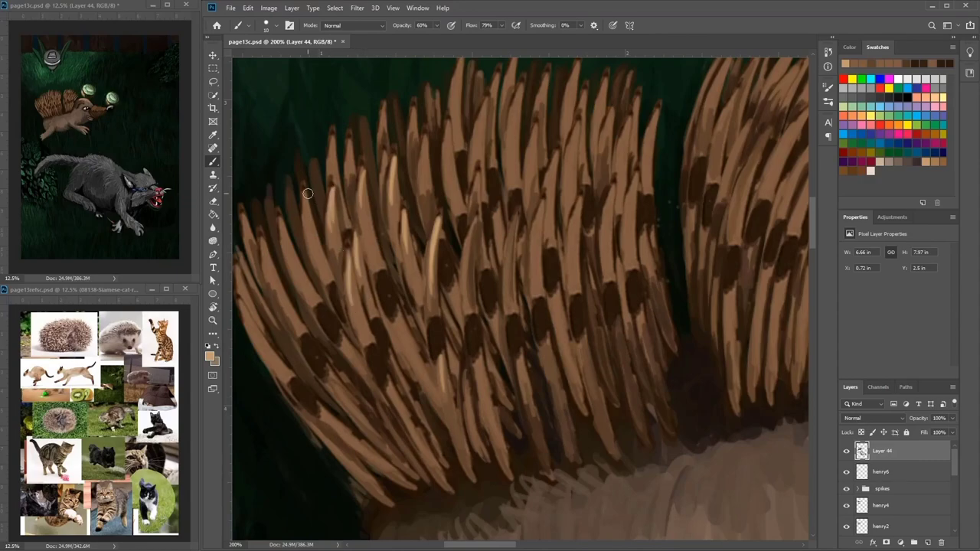
Step: Extend the light tan highlights across the rear cluster's outer-edge quills and onto its upper quills
drag(307, 193, 321, 253)
mouse_move(282, 219)
mouse_down()
mouse_move(294, 265)
mouse_move(270, 279)
mouse_up()
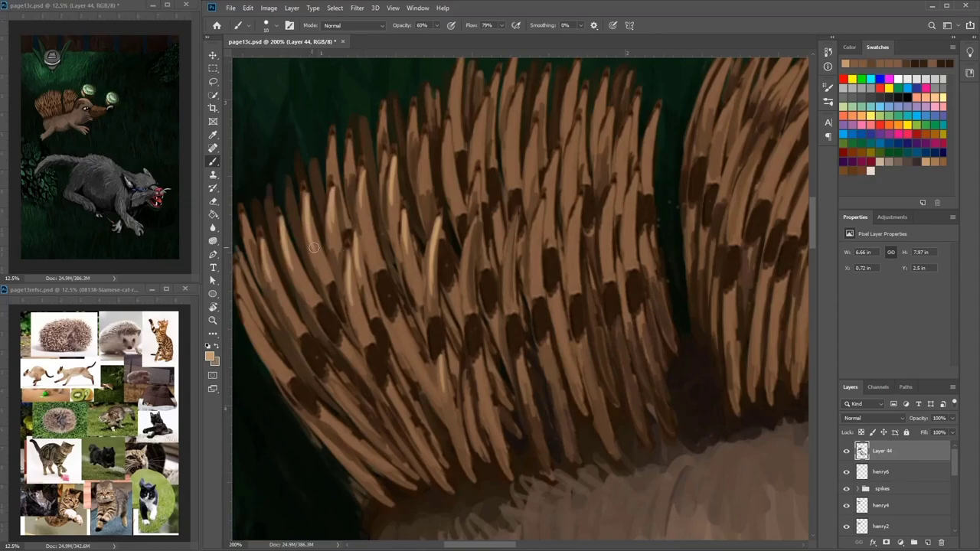
drag(337, 82, 490, 115)
drag(395, 249, 399, 374)
drag(513, 312, 488, 323)
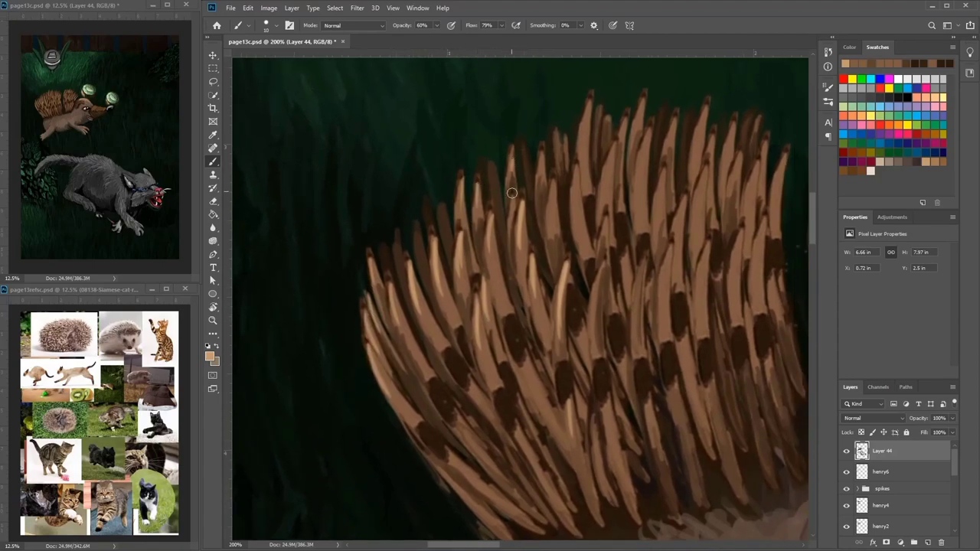
mouse_move(552, 186)
mouse_down()
mouse_move(553, 219)
mouse_move(575, 210)
mouse_move(560, 258)
mouse_up()
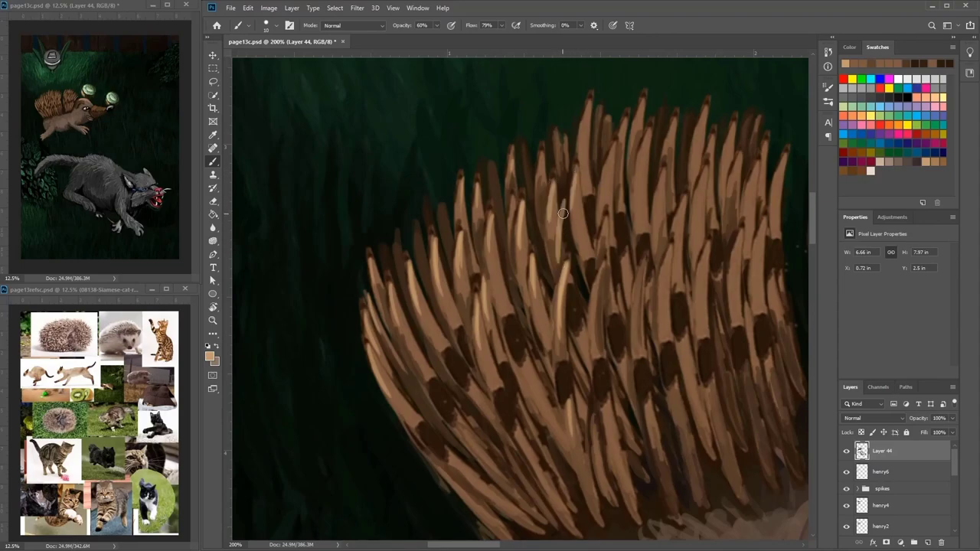
Step: Blend the newly highlighted upper quill of the rear cluster into its surroundings with sampled light and dark browns
alt+click(576, 228)
drag(563, 215, 559, 286)
alt+click(567, 243)
alt+click(570, 300)
mouse_move(559, 271)
mouse_down()
mouse_move(554, 304)
mouse_move(554, 275)
mouse_up()
alt+click(561, 249)
alt+click(558, 256)
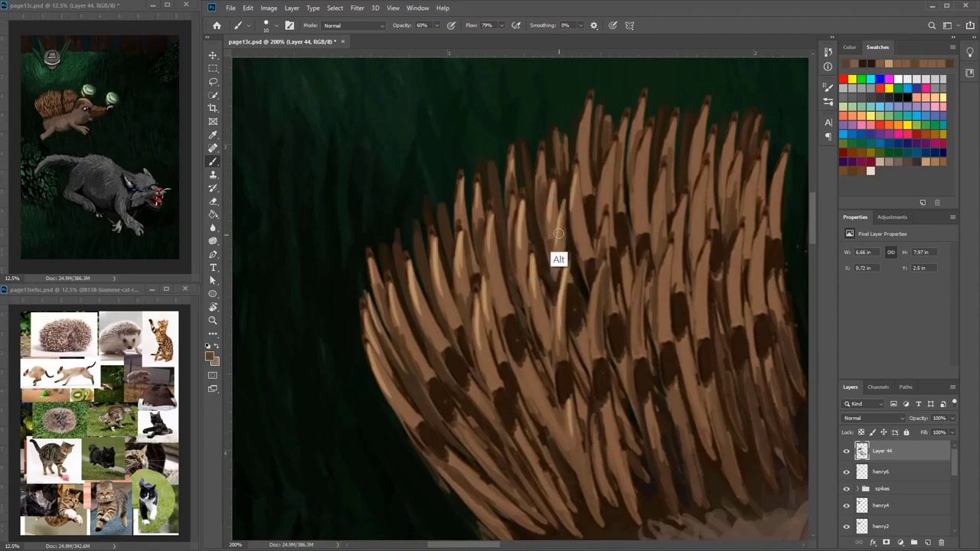
drag(557, 216, 552, 252)
Step: Touch up the shadow beside the rear cluster's highlighted upper quills with a sampled dark brown
drag(614, 185, 592, 154)
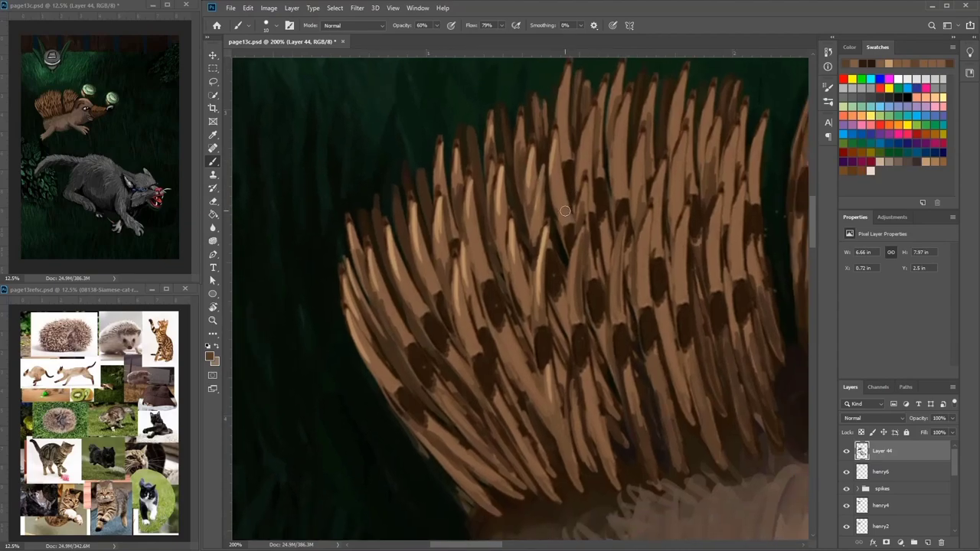
alt+click(529, 163)
drag(525, 169, 521, 190)
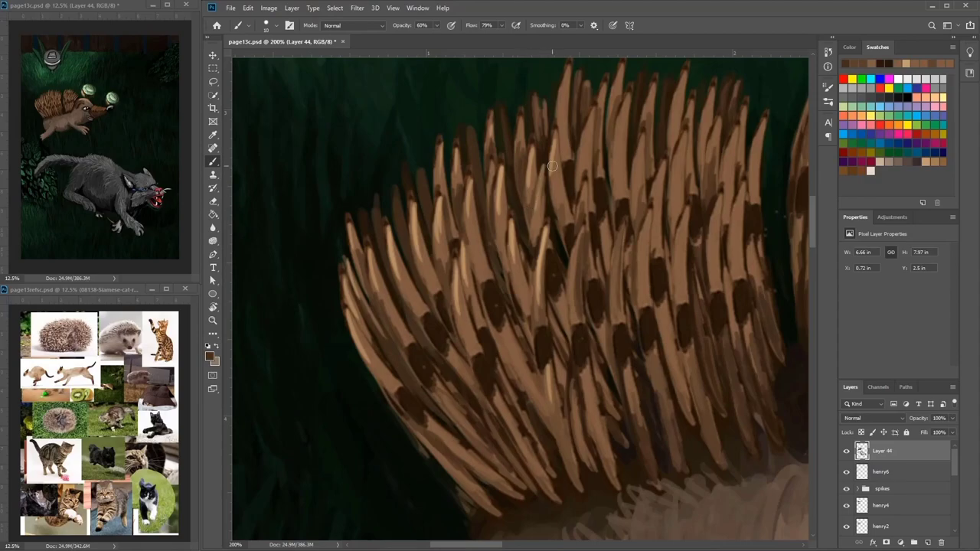
Step: Blend the highlighted quill in the middle of the rear cluster into its neighbours using sampled dark, medium and light browns
drag(648, 253, 609, 315)
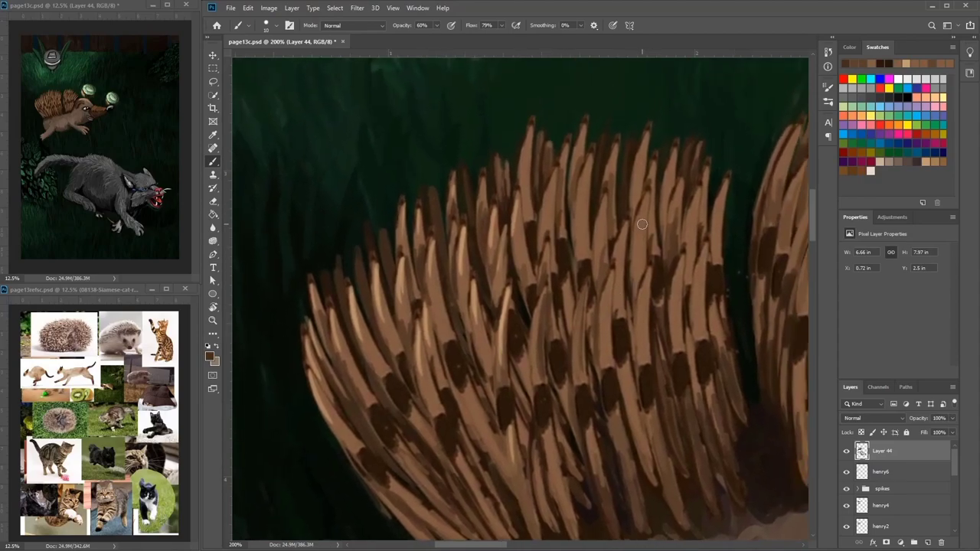
alt+click(491, 318)
drag(500, 268, 494, 342)
alt+click(500, 305)
alt+click(502, 291)
alt+click(502, 312)
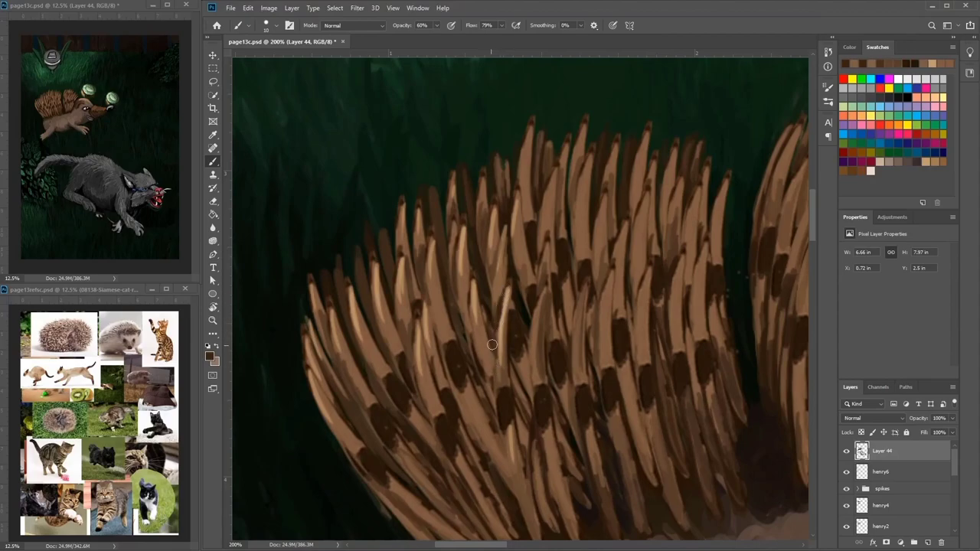
alt+click(503, 336)
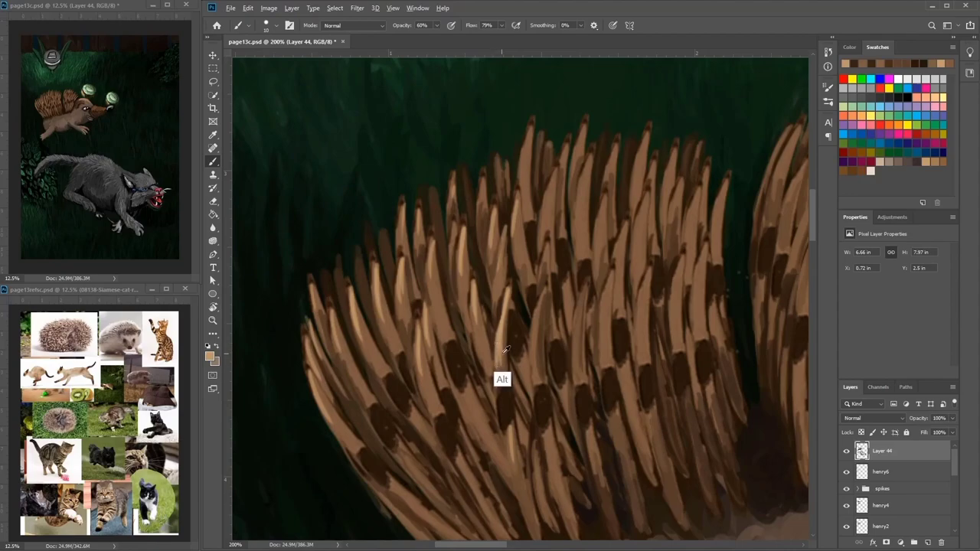
alt+click(505, 349)
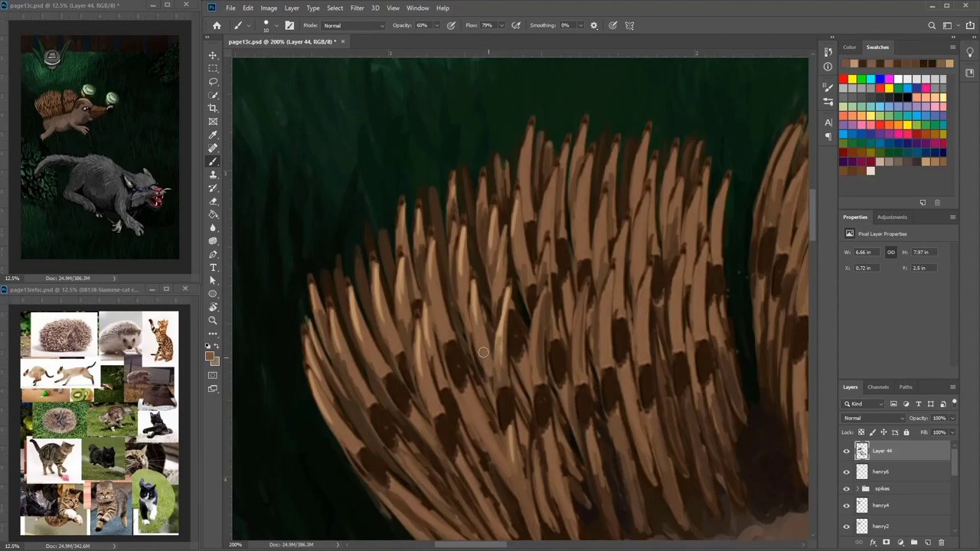
alt+click(480, 395)
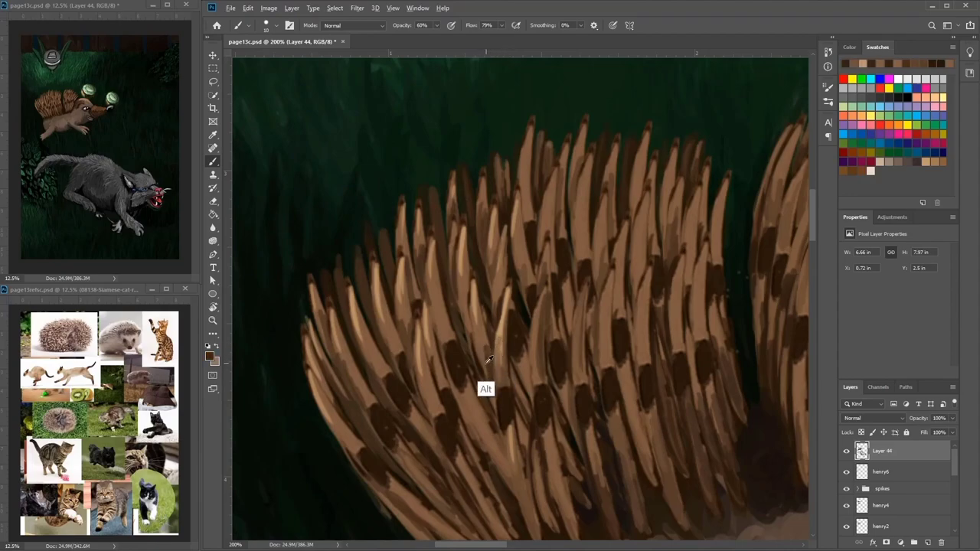
alt+click(486, 356)
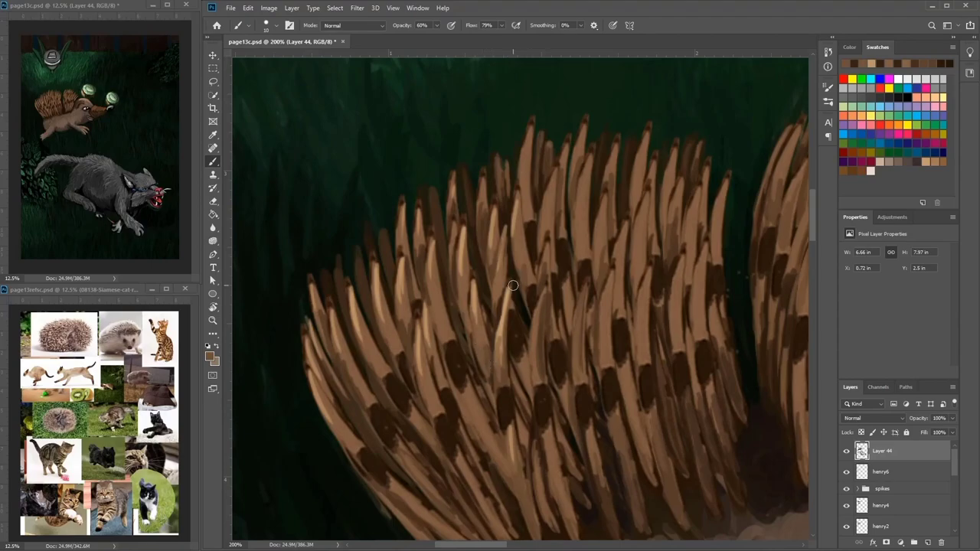
Step: Refine the edges and shadow gaps of the quills beside the rear cluster's highlighted middle quill with sampled light and dark browns
alt+click(467, 287)
drag(466, 287, 469, 331)
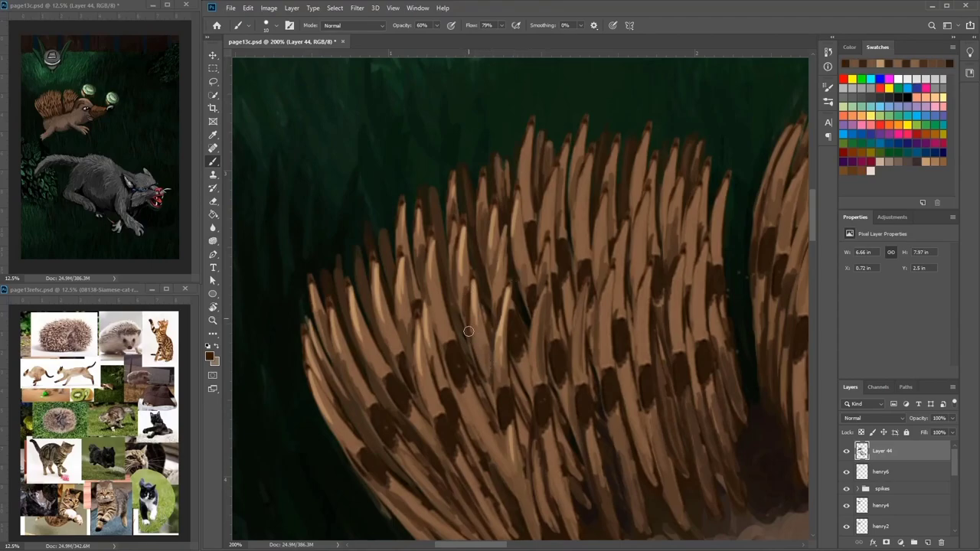
alt+click(466, 308)
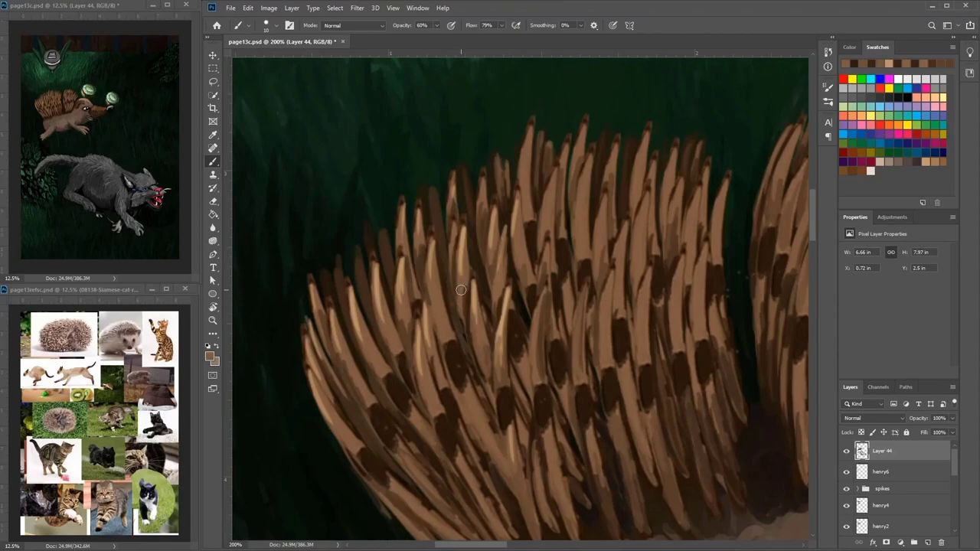
drag(469, 342, 464, 308)
alt+click(469, 324)
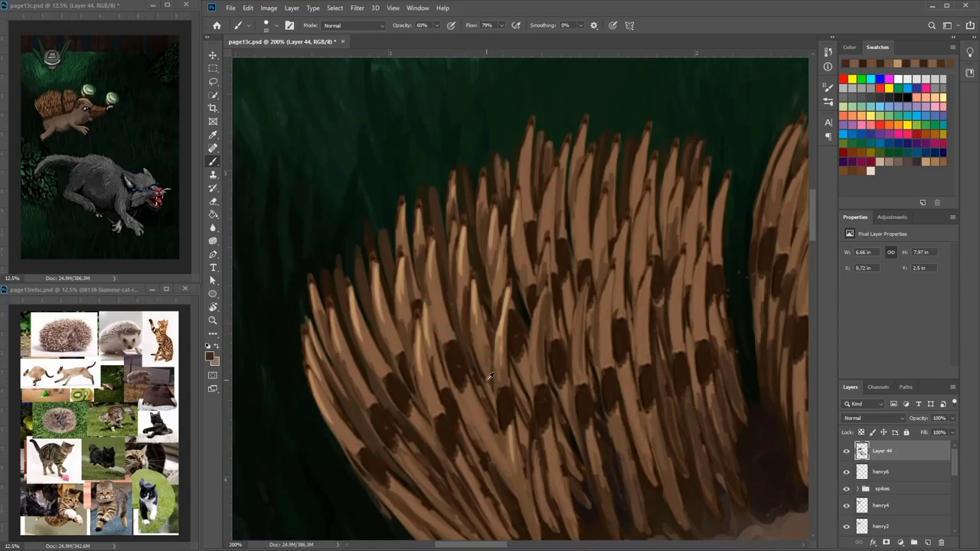
drag(477, 397, 461, 320)
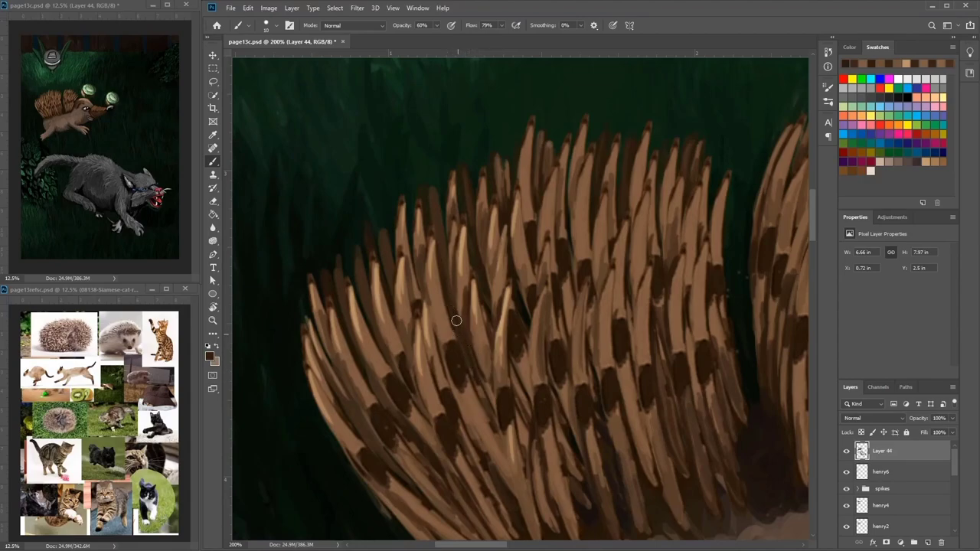
drag(456, 255, 456, 312)
Step: Darken the back quills and the gaps between quills along the rear cluster's outer edge with a sampled dark brown
alt+click(434, 216)
mouse_move(422, 188)
mouse_down()
mouse_move(426, 220)
mouse_move(381, 256)
mouse_up()
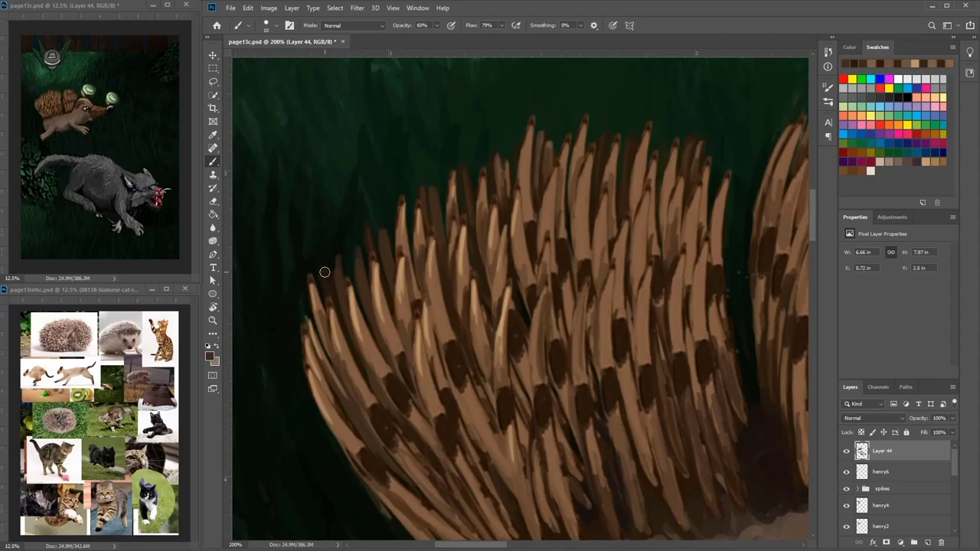
drag(599, 312, 536, 345)
drag(621, 364, 547, 307)
drag(601, 336, 708, 249)
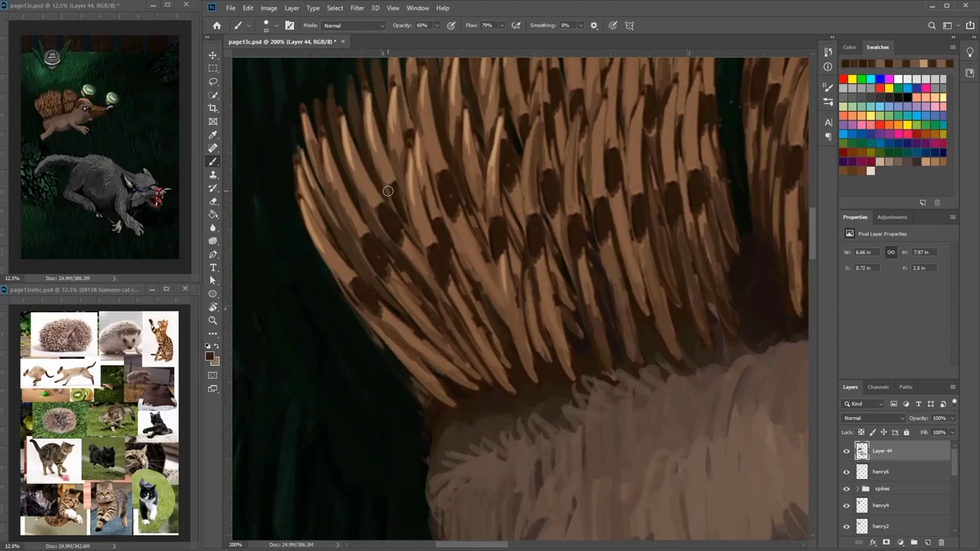
mouse_move(425, 214)
mouse_down()
mouse_move(433, 239)
mouse_move(418, 243)
mouse_move(446, 297)
mouse_up()
mouse_move(370, 205)
mouse_down()
mouse_move(385, 236)
mouse_move(360, 250)
mouse_move(377, 276)
mouse_up()
drag(348, 260, 361, 278)
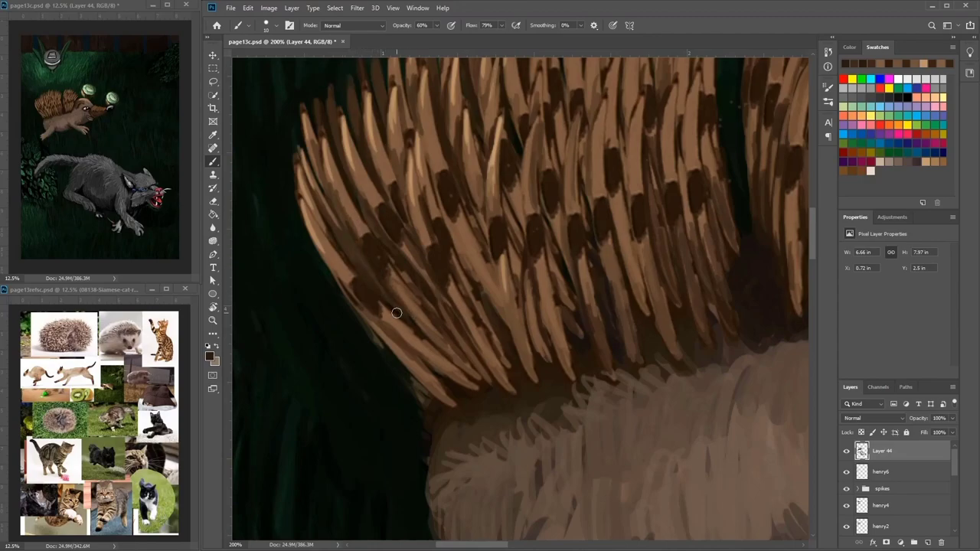
mouse_move(369, 316)
mouse_down()
mouse_move(453, 400)
mouse_move(444, 376)
mouse_up()
Step: Blend the highlighted quill near the rear cluster's base into the shadow, darkening its lower end with sampled browns
drag(526, 360, 462, 394)
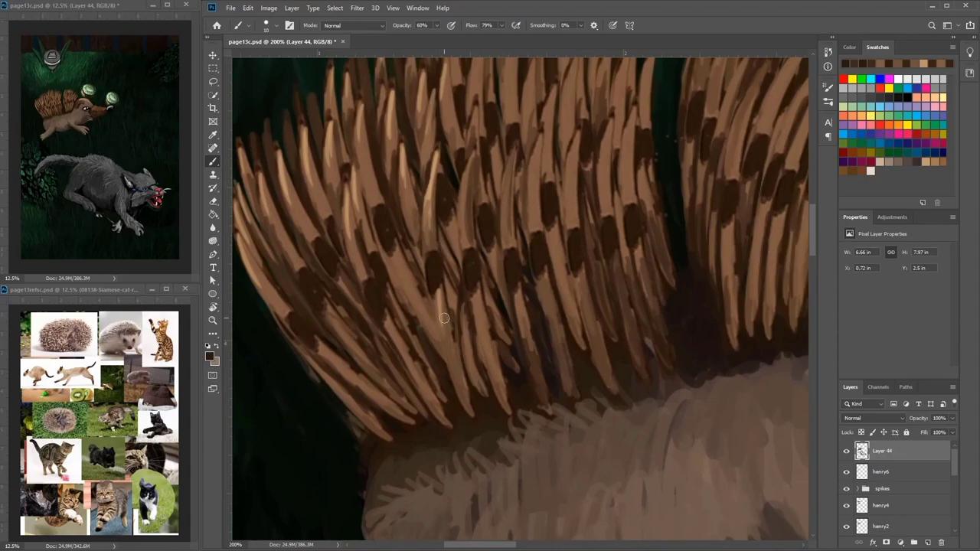
key(alt)
alt+click(419, 302)
alt+click(437, 329)
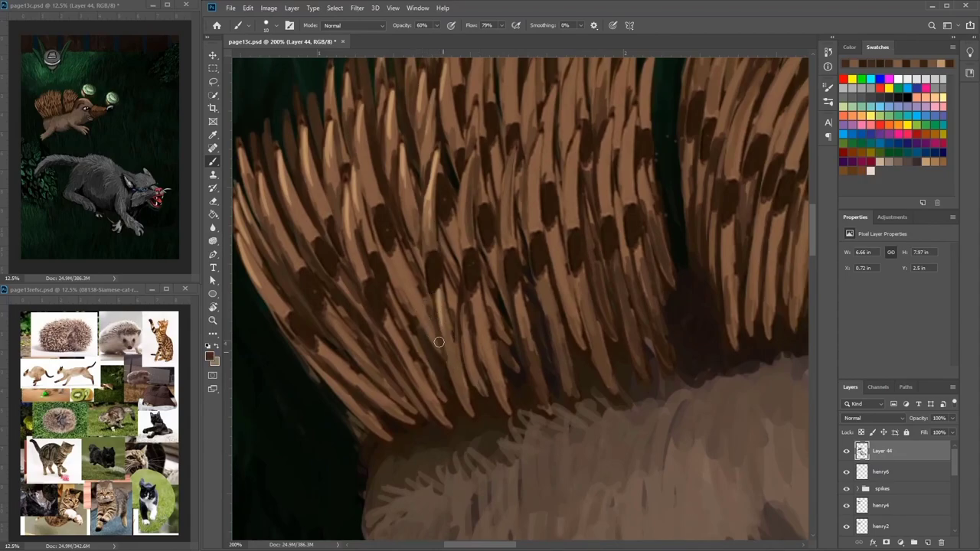
alt+click(452, 340)
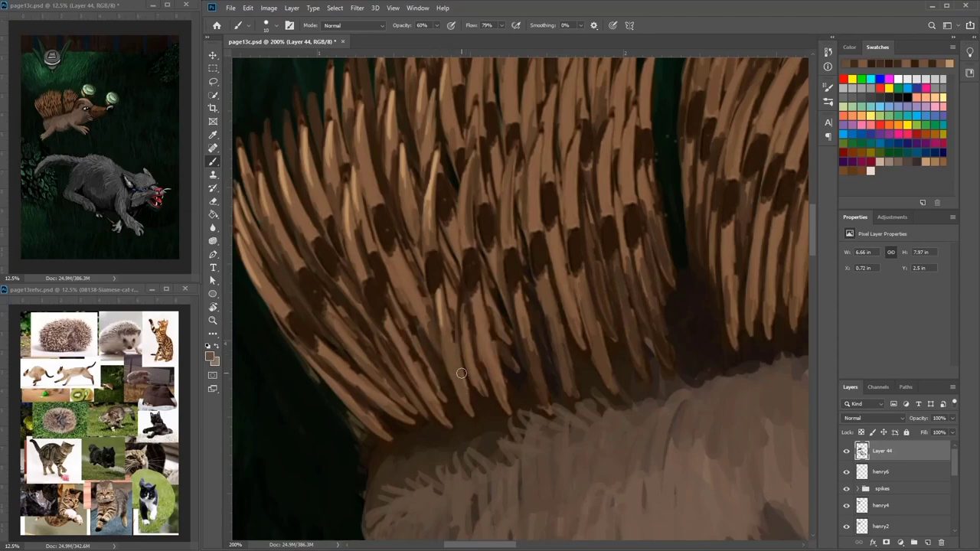
alt+click(448, 395)
drag(462, 394, 453, 363)
drag(466, 410, 451, 342)
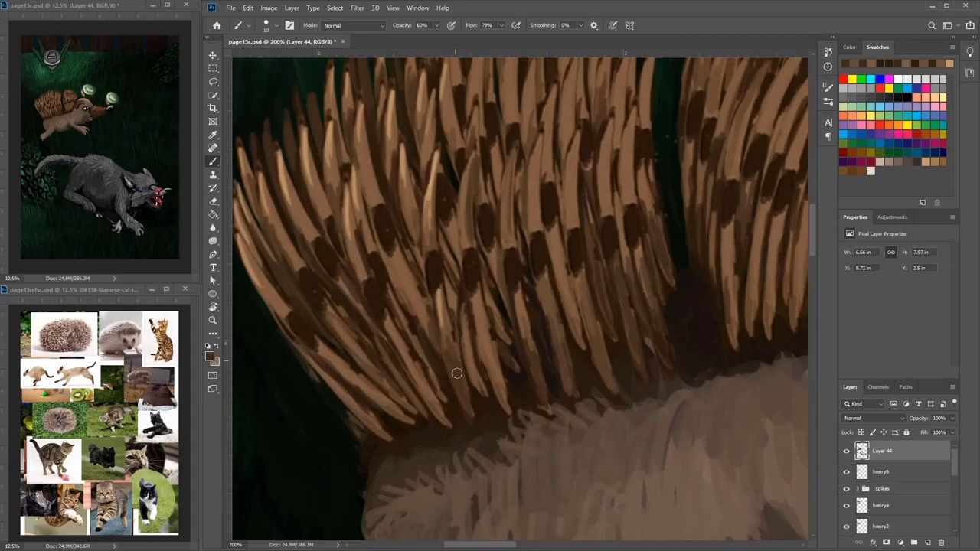
alt+click(452, 319)
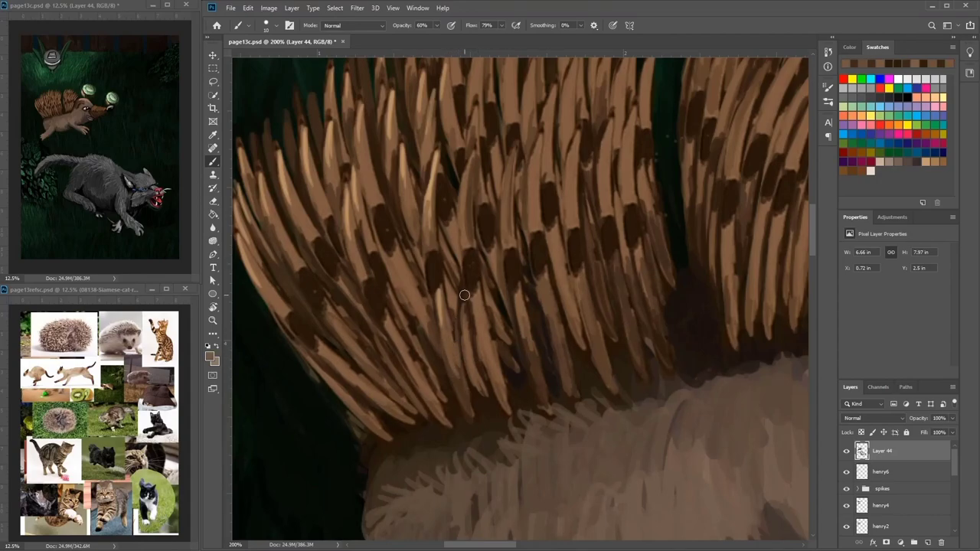
alt+click(463, 320)
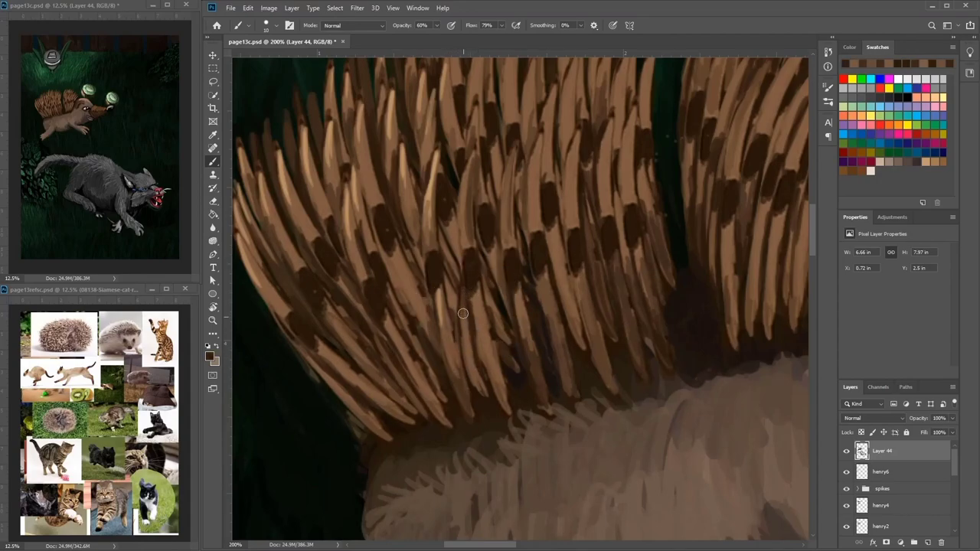
drag(465, 299, 470, 341)
Step: Touch up the dark bands and shading of the rear cluster's upper-middle quills with sampled browns
drag(515, 237, 491, 318)
alt+click(452, 238)
mouse_move(455, 233)
mouse_down()
mouse_move(451, 219)
mouse_move(448, 254)
mouse_up()
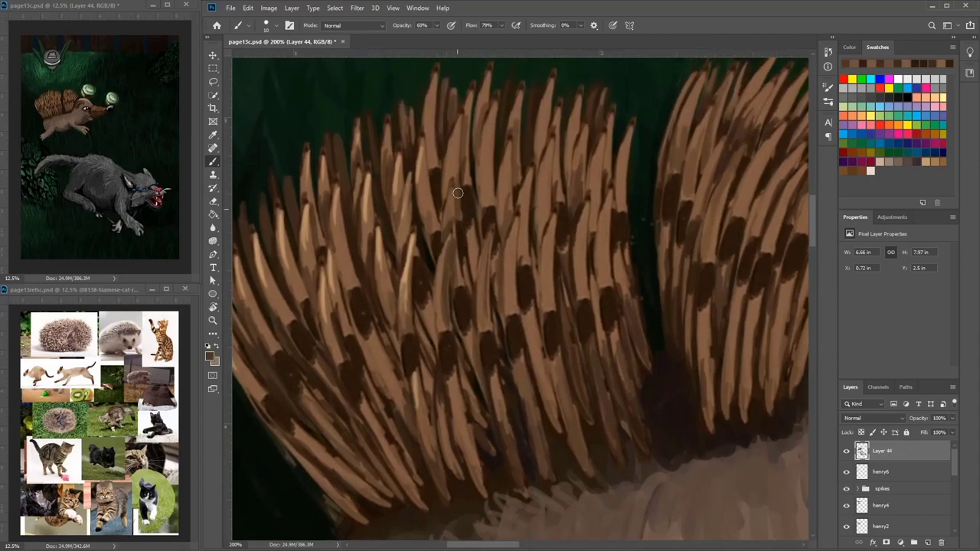
mouse_move(451, 166)
mouse_down()
mouse_move(450, 189)
mouse_move(457, 170)
mouse_up()
alt+click(461, 155)
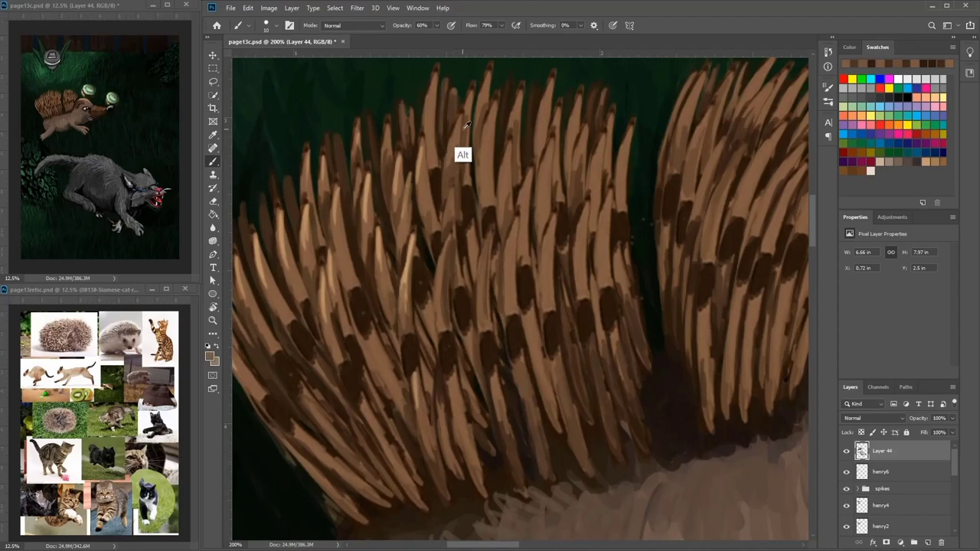
Step: Repaint the dark tip of the tall quill at the rear cluster's upper edge with sampled light browns and a tan highlight
alt+click(426, 155)
drag(436, 77, 431, 106)
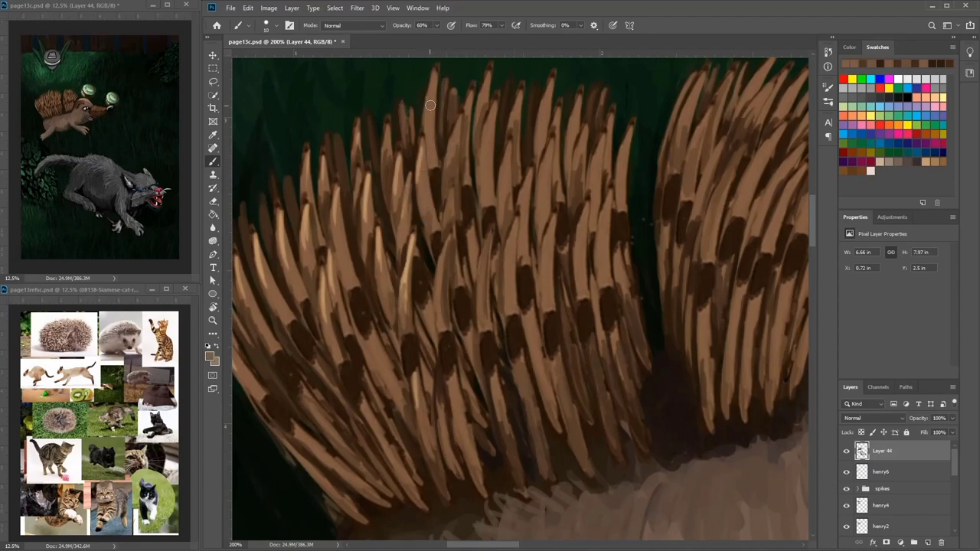
alt+click(425, 156)
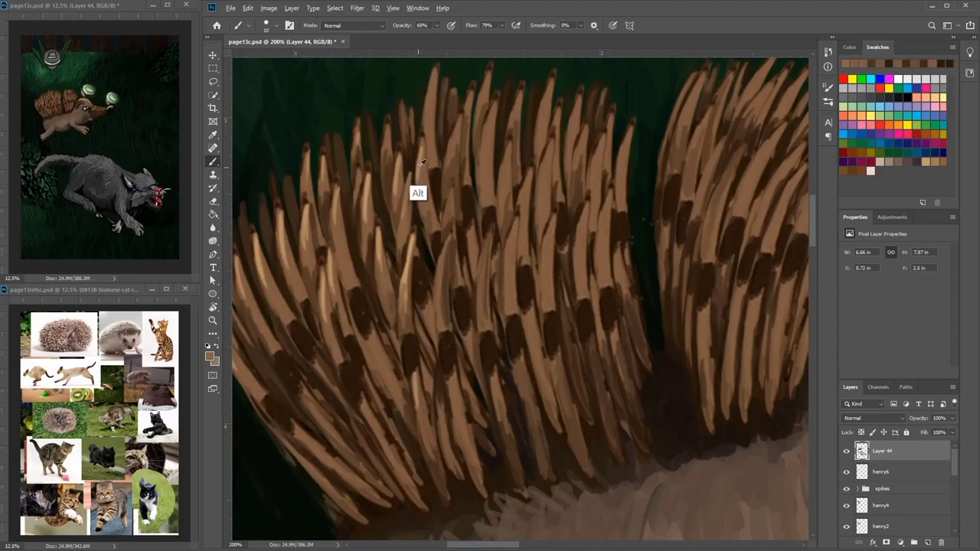
alt+click(422, 159)
alt+click(395, 199)
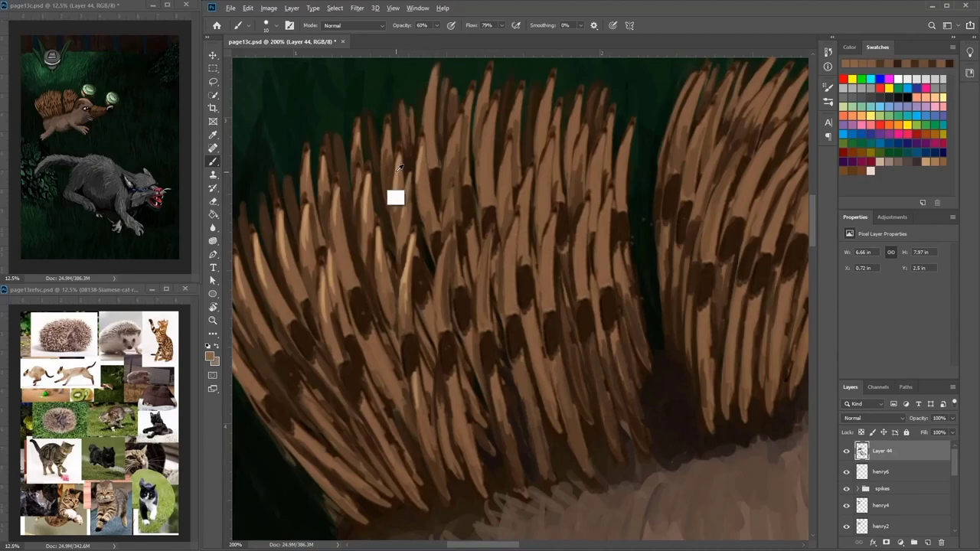
alt+click(366, 206)
drag(437, 68, 430, 138)
drag(430, 96, 426, 125)
alt+click(367, 221)
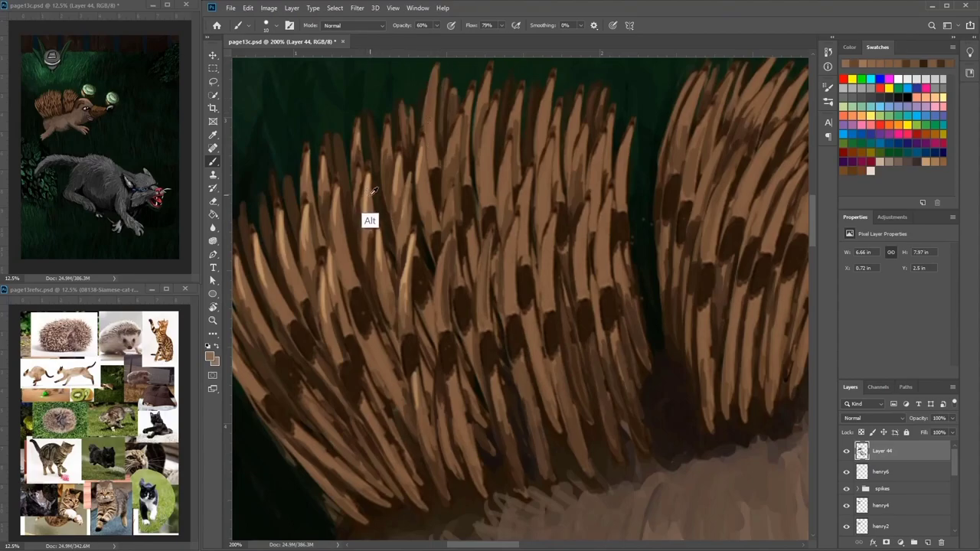
alt+click(281, 226)
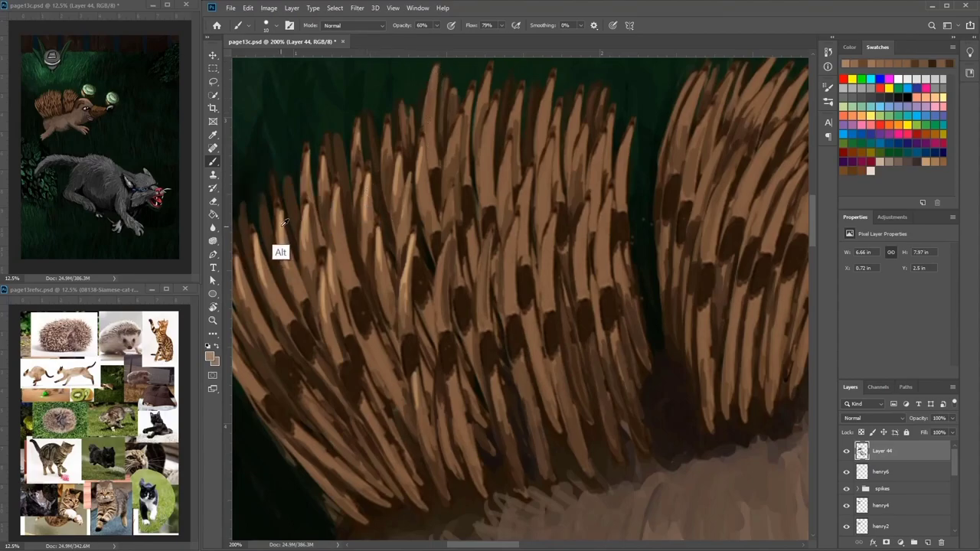
alt+click(283, 234)
drag(435, 66, 426, 143)
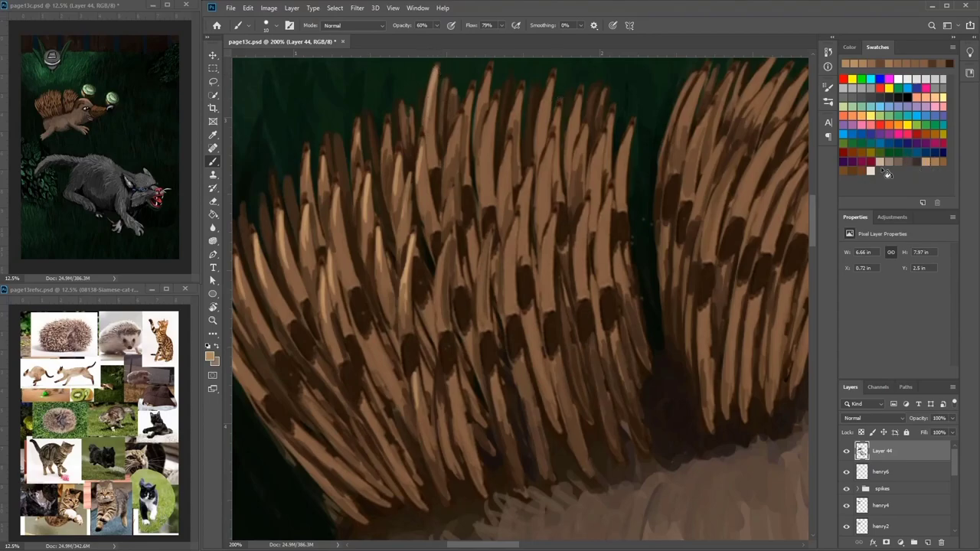
Step: Choose the pale cream swatch and paint highlights on the tips of the rear cluster's middle and upper quills toward the front cluster
click(870, 170)
mouse_move(490, 67)
mouse_down()
mouse_move(489, 153)
mouse_move(461, 118)
mouse_move(461, 154)
mouse_move(472, 87)
mouse_move(459, 108)
mouse_move(453, 95)
mouse_move(466, 125)
mouse_move(460, 198)
mouse_move(452, 186)
mouse_move(461, 214)
mouse_move(420, 152)
mouse_move(422, 184)
mouse_move(471, 212)
mouse_move(439, 275)
mouse_up()
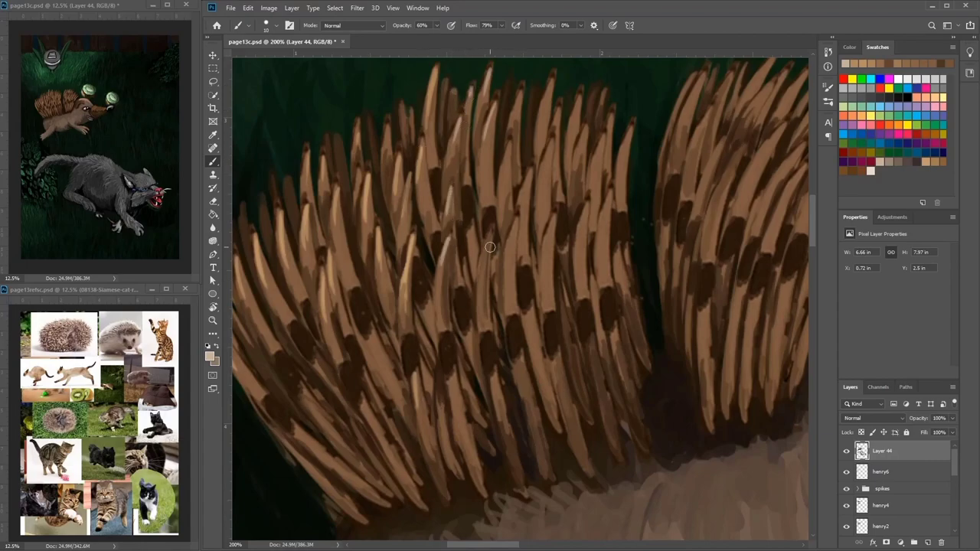
drag(490, 232, 487, 260)
drag(519, 217, 513, 243)
drag(533, 165, 531, 201)
drag(510, 144, 510, 184)
mouse_move(565, 221)
mouse_down()
mouse_move(539, 207)
mouse_move(554, 217)
mouse_up()
mouse_move(561, 116)
mouse_down()
mouse_move(553, 154)
mouse_move(526, 132)
mouse_move(529, 173)
mouse_up()
Step: Blend the shadows and dark bands between the newly highlighted upper quills with sampled dark and medium browns
alt+click(517, 213)
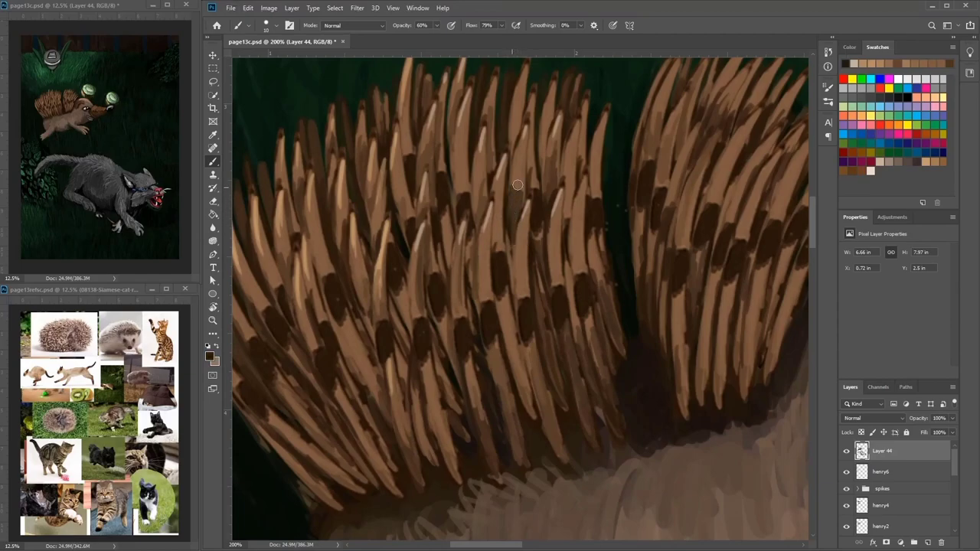
key(alt)
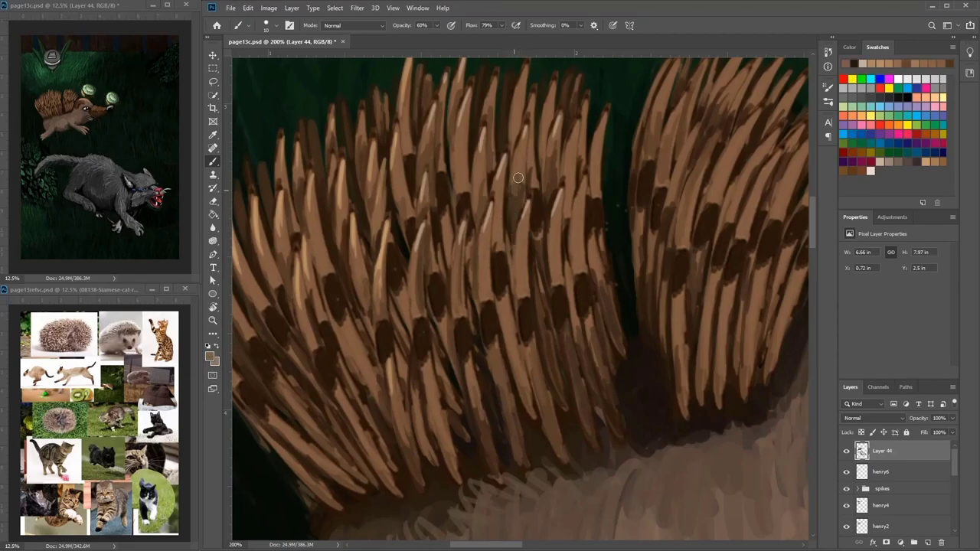
alt+click(519, 191)
drag(570, 179, 552, 195)
alt+click(547, 219)
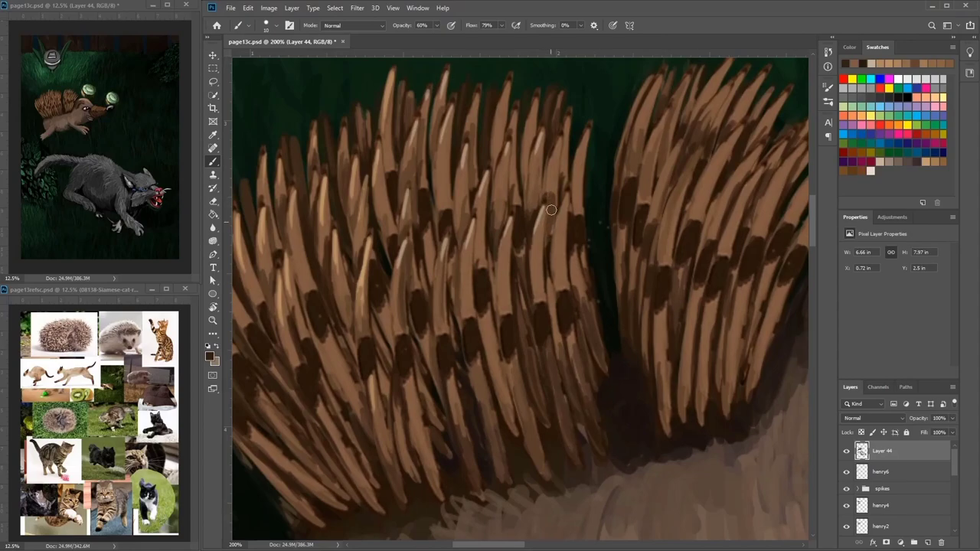
alt+click(535, 201)
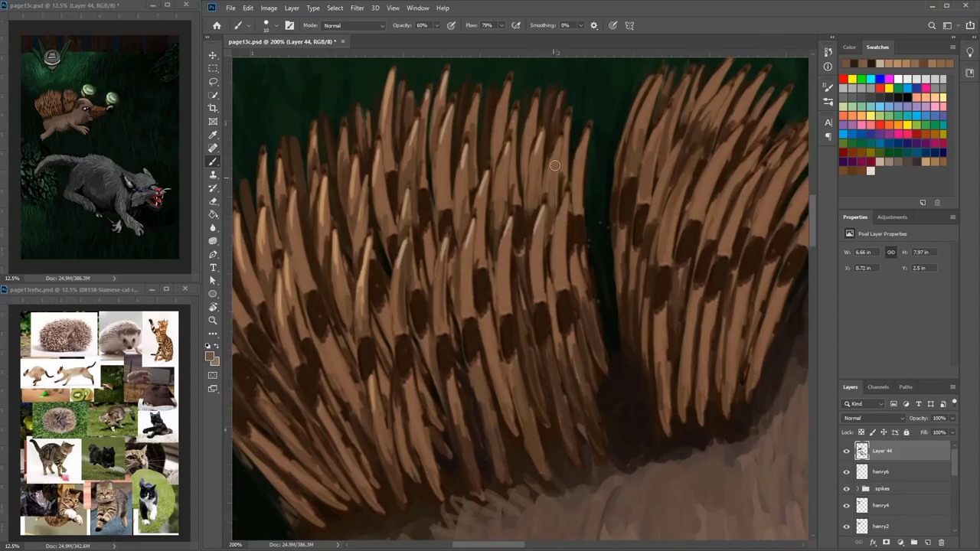
Step: Touch up the rear cluster's quills beside the gap with a sampled light brown, and sample a dark brown near their base
alt+click(567, 136)
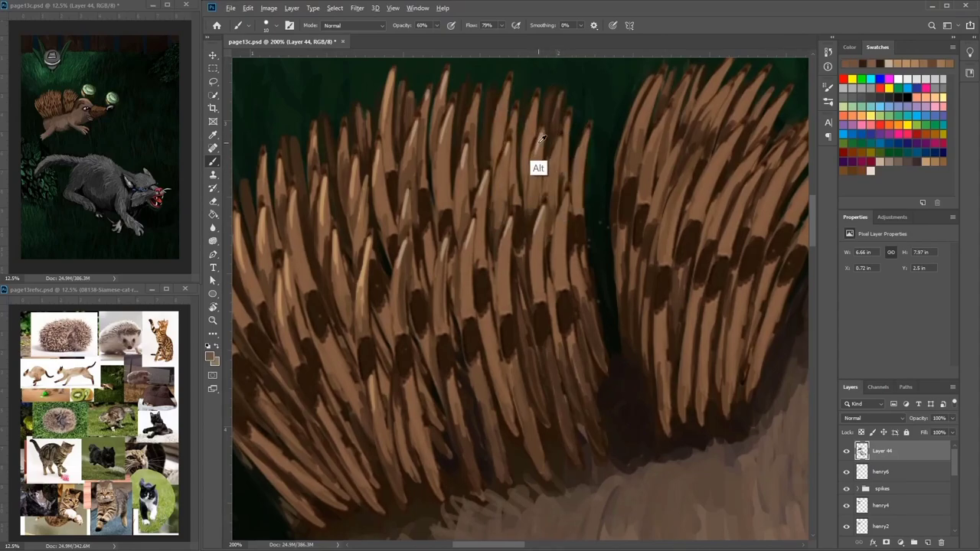
alt+click(542, 138)
drag(592, 123, 563, 221)
scroll(556, 237, down, 2)
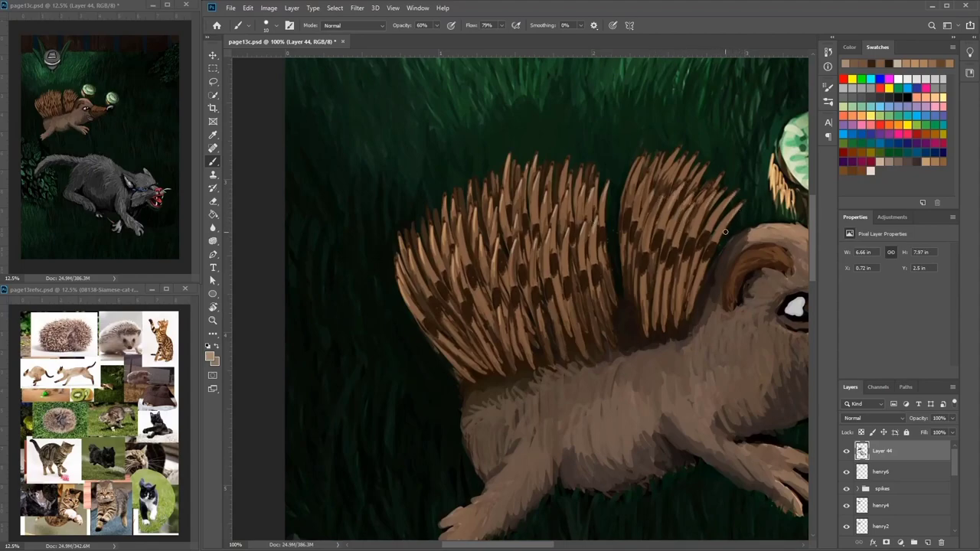
alt+click(601, 349)
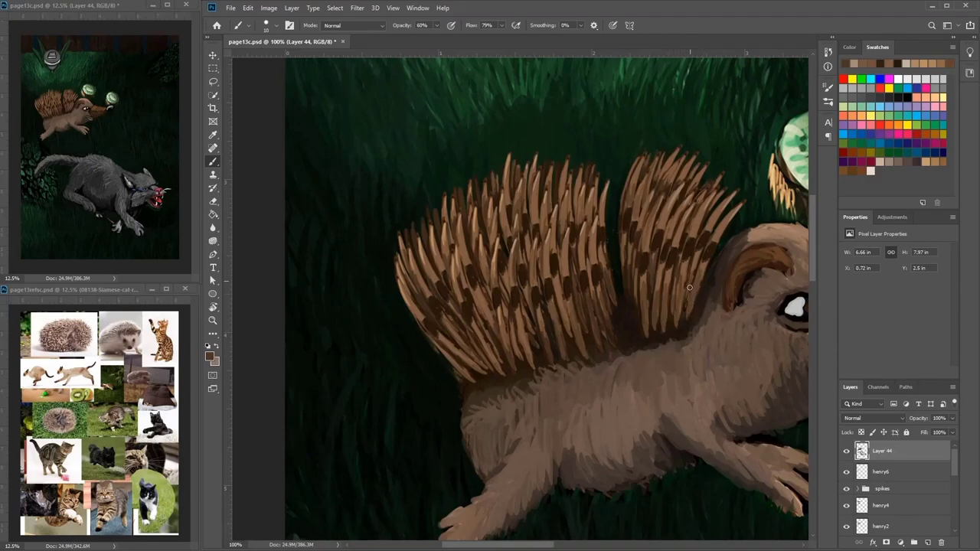
Step: Touch up the front cluster's quills and the edge beside the gap with sampled light and dark browns
alt+click(698, 258)
drag(704, 207, 707, 219)
alt+click(676, 198)
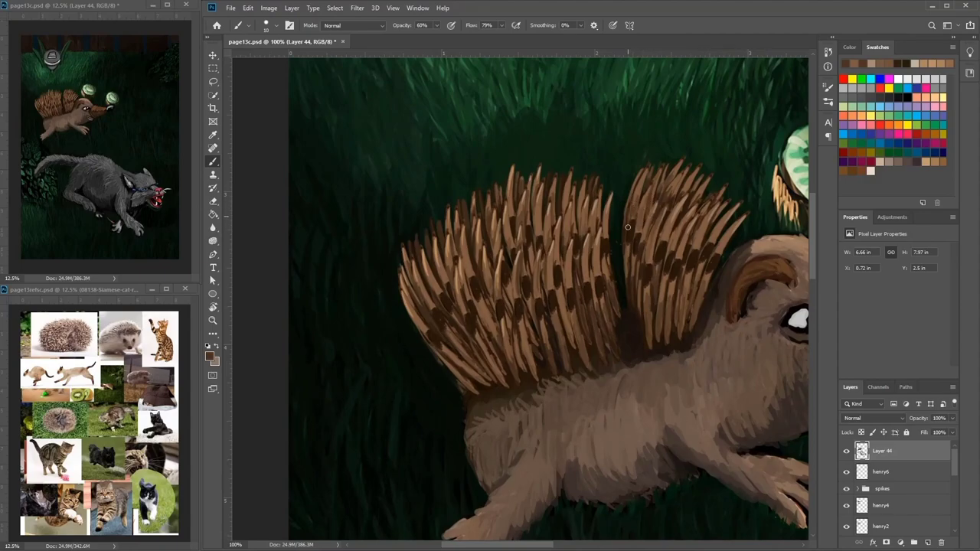
alt+click(618, 312)
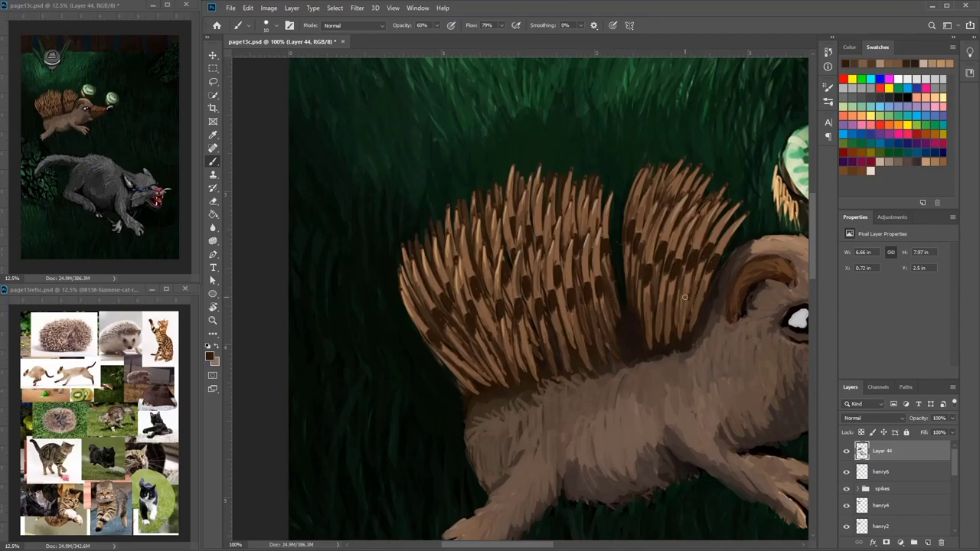
Step: Sample the darkest brown at the quill base, enlarge the brush to 55, and paint a shadow along the hedgehog's back beneath both clusters
alt+click(625, 343)
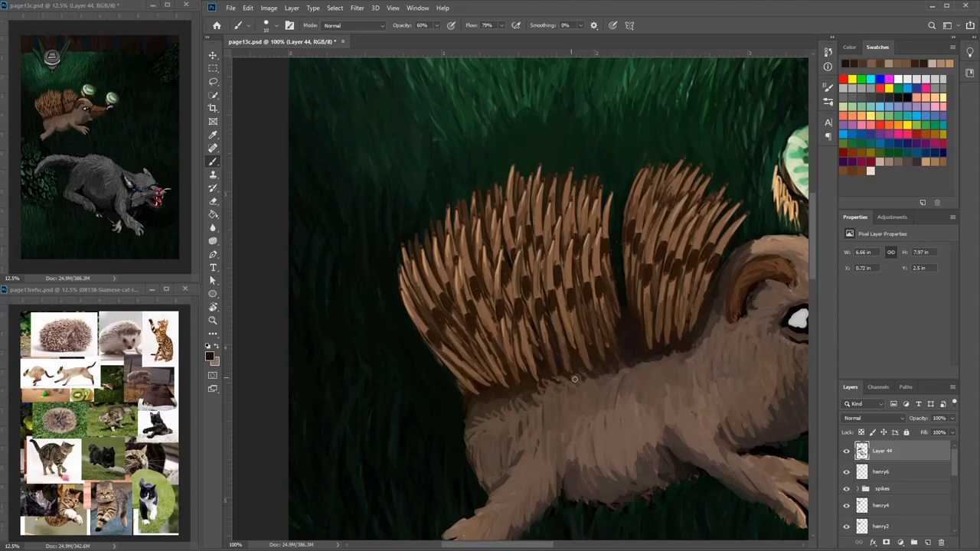
right_click(614, 342)
click(686, 375)
click(513, 398)
drag(512, 398, 600, 385)
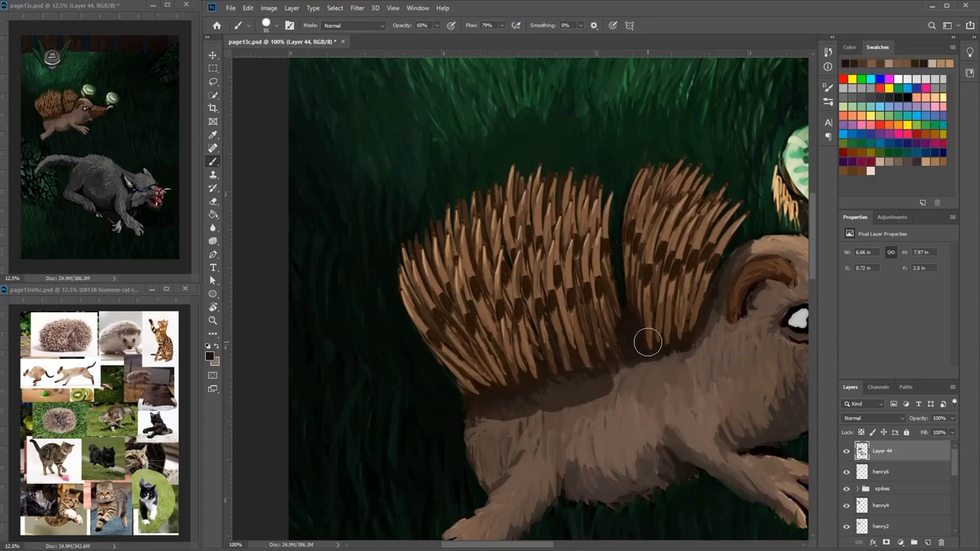
mouse_move(648, 343)
mouse_down()
mouse_move(628, 373)
mouse_move(685, 360)
mouse_move(703, 338)
mouse_up()
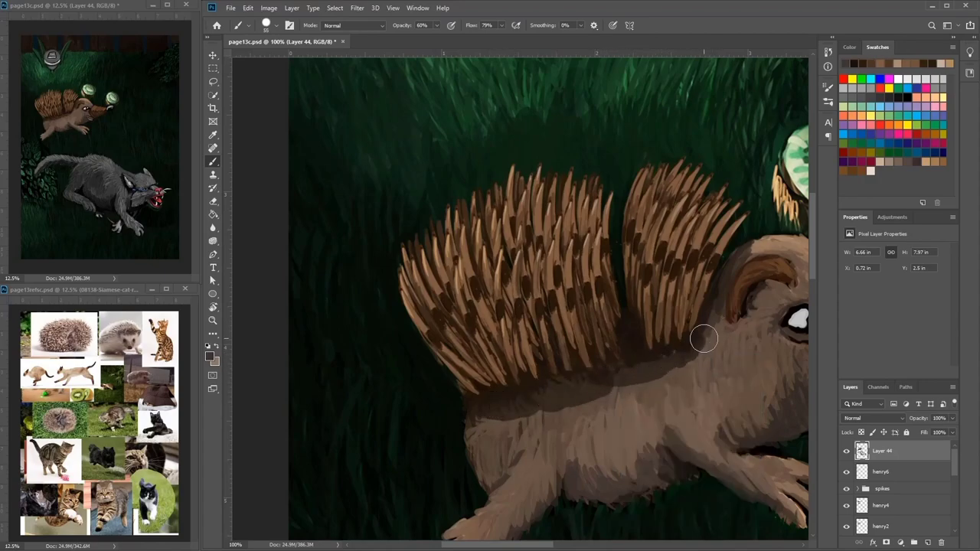
Step: Blend the back shadow into the hedgehog's body with sampled browns, reducing the brush size to 26 for the finer strokes
alt+click(696, 393)
mouse_move(696, 393)
mouse_down()
mouse_move(523, 434)
mouse_move(523, 417)
mouse_move(499, 415)
mouse_move(491, 433)
mouse_move(510, 418)
mouse_move(477, 438)
mouse_up()
alt+click(525, 420)
alt+click(511, 426)
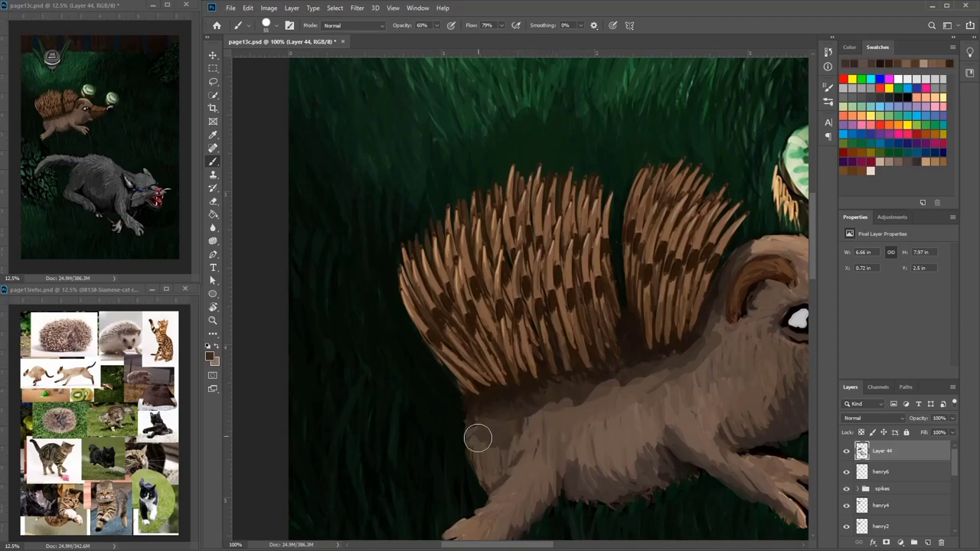
right_click(566, 400)
drag(632, 410, 625, 410)
click(524, 416)
mouse_move(500, 435)
mouse_down()
mouse_move(554, 405)
mouse_move(526, 451)
mouse_move(586, 393)
mouse_move(601, 411)
mouse_move(668, 364)
mouse_up()
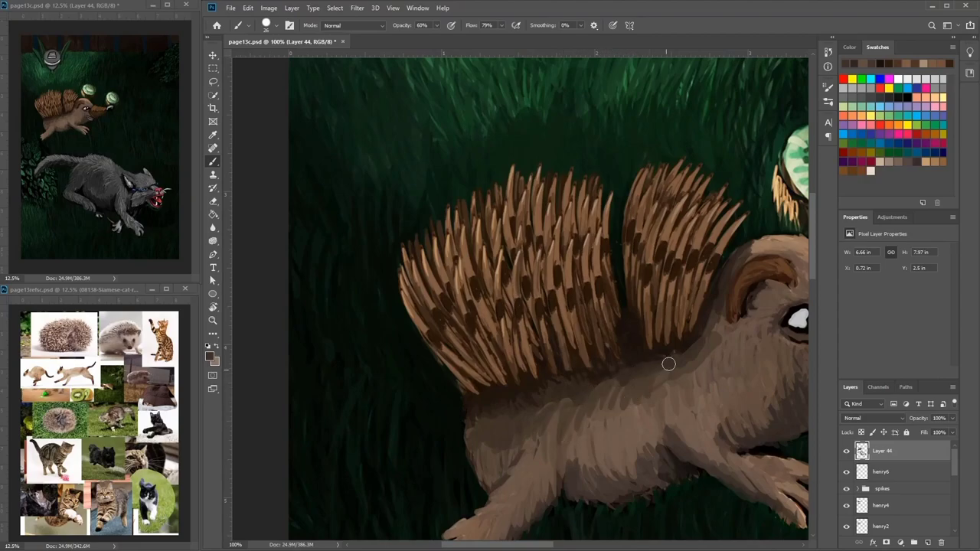
Step: Sample a dark grey from the cat's fur and tone down the bright fur strokes on its lower belly
scroll(658, 360, right, 3)
scroll(658, 360, up, 1)
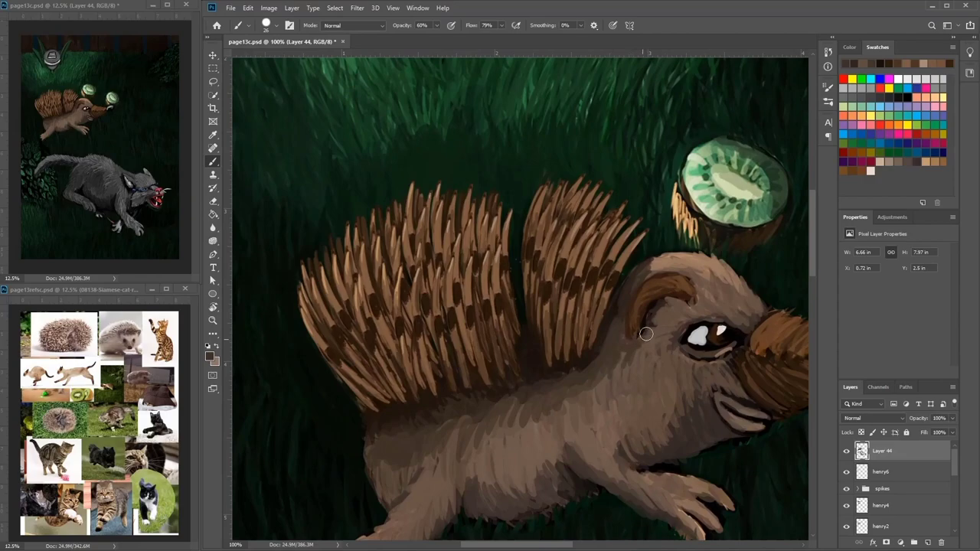
key(alt)
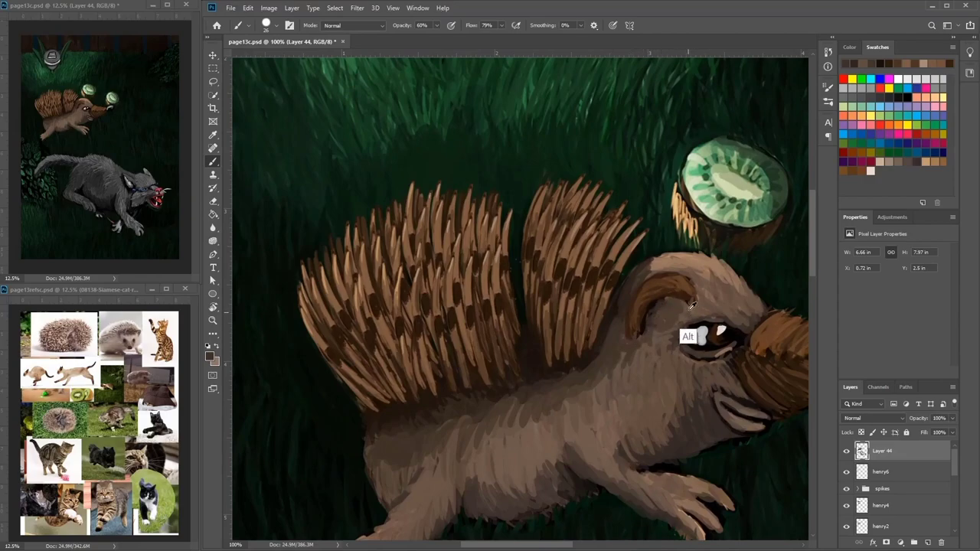
scroll(674, 314, right, 2)
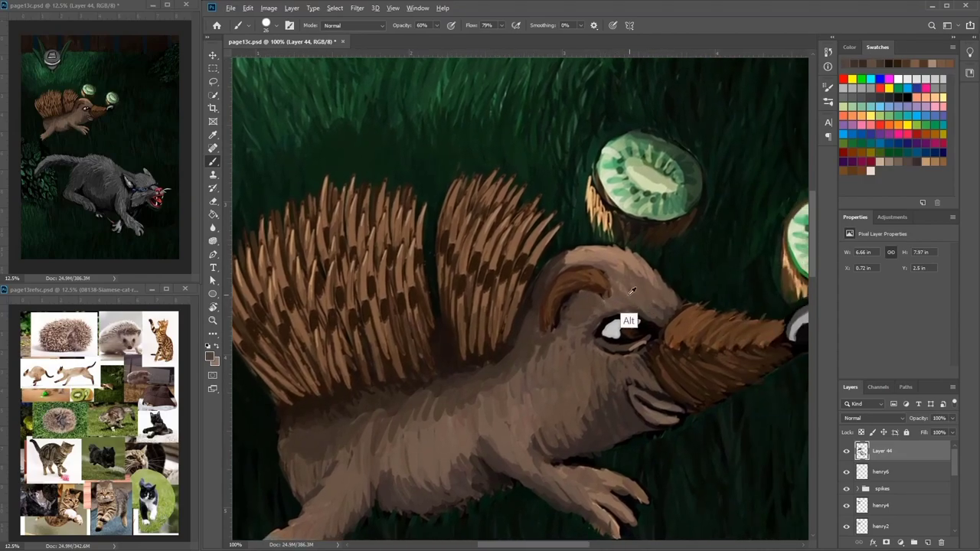
scroll(678, 325, down, 3)
scroll(678, 329, right, 3)
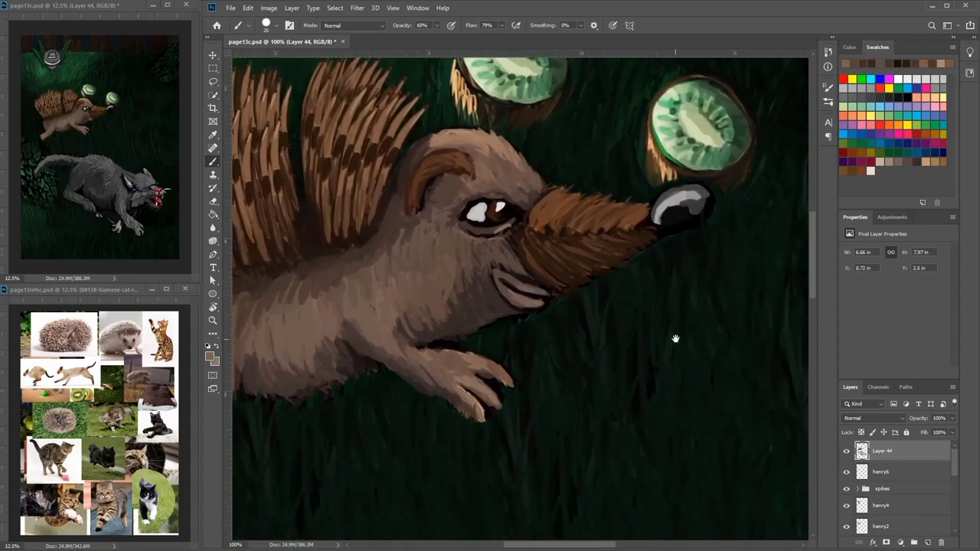
scroll(667, 278, down, 4)
scroll(693, 314, right, 1)
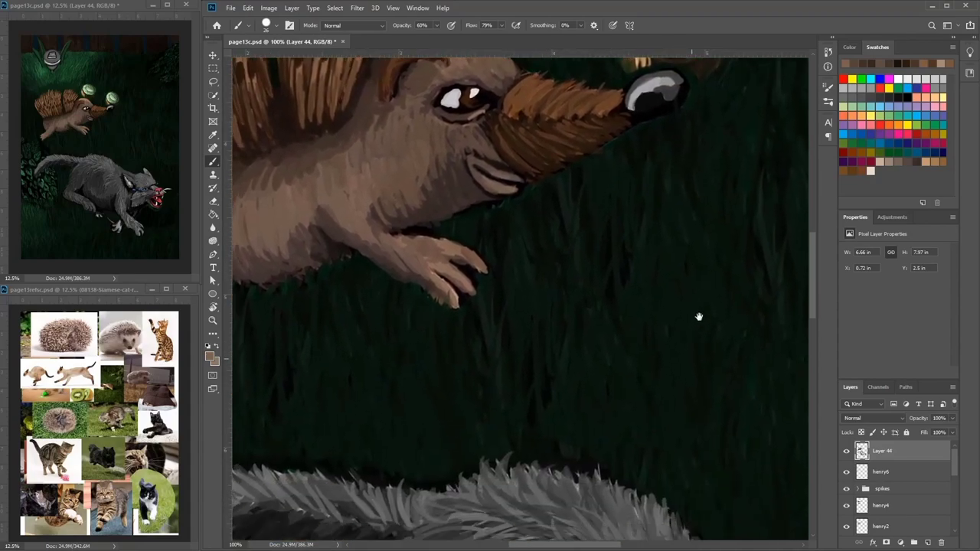
drag(716, 277, 702, 233)
alt+click(562, 372)
drag(518, 285, 504, 335)
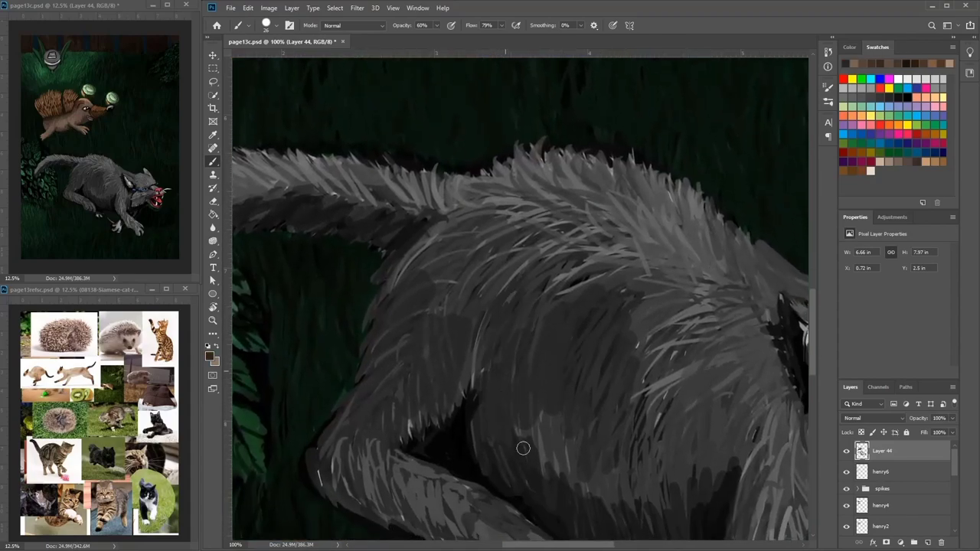
drag(533, 421, 538, 472)
drag(568, 444, 568, 486)
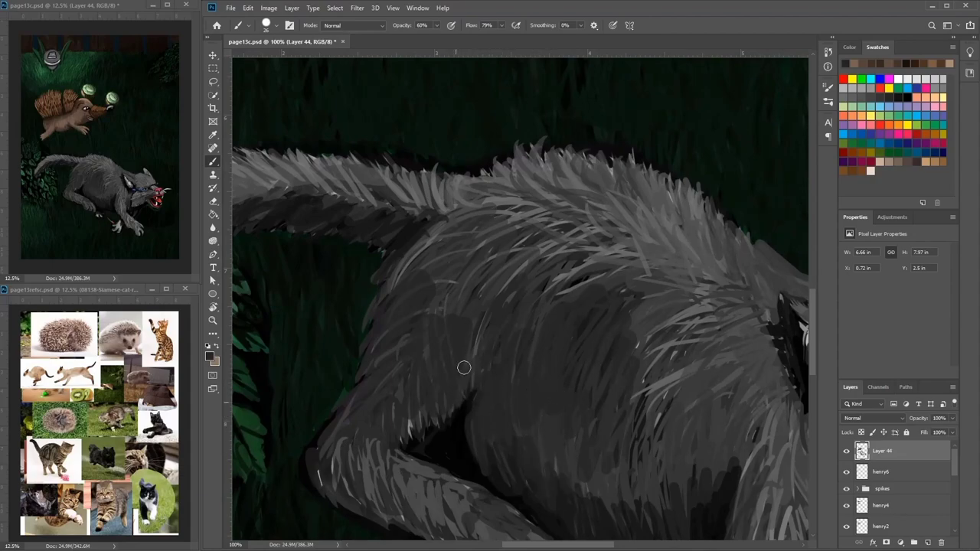
Step: Smooth the bright fur strokes on the cat's near hind leg down toward the paw with a sampled mid grey
scroll(483, 376, down, 2)
scroll(459, 332, left, 1)
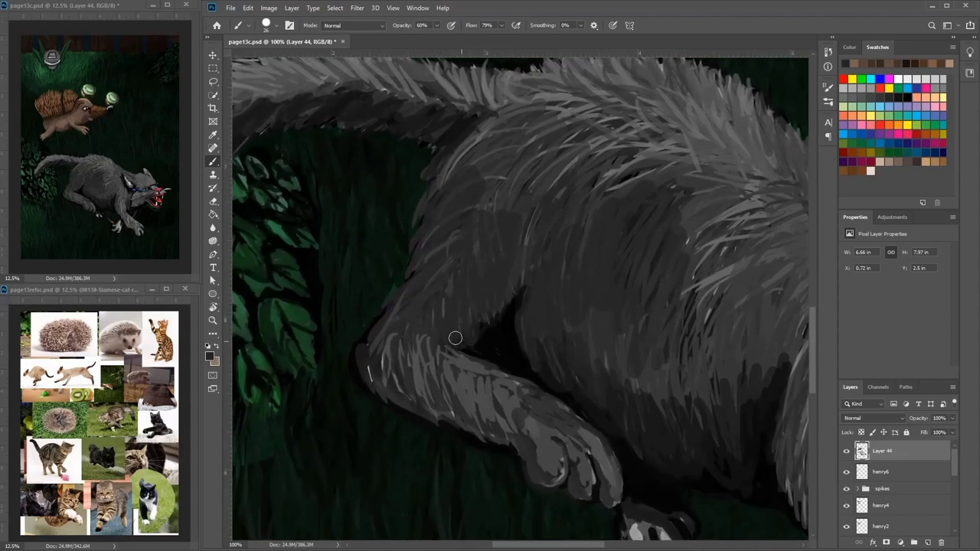
alt+click(526, 416)
drag(487, 367, 505, 393)
mouse_move(464, 366)
mouse_down()
mouse_move(482, 391)
mouse_move(484, 418)
mouse_up()
mouse_move(443, 401)
mouse_down()
mouse_move(391, 348)
mouse_move(382, 392)
mouse_move(413, 355)
mouse_up()
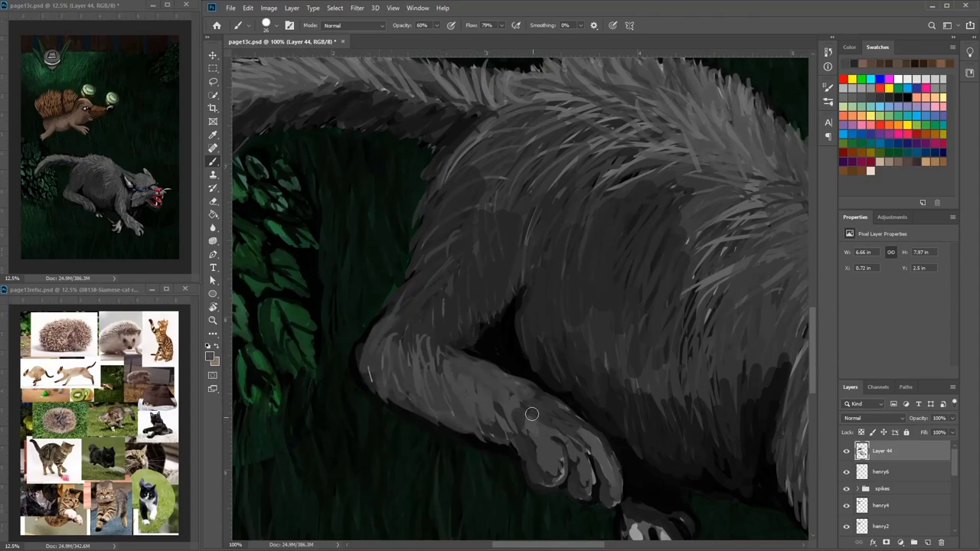
mouse_move(499, 367)
mouse_down()
mouse_move(465, 362)
mouse_move(447, 397)
mouse_move(474, 402)
mouse_move(493, 378)
mouse_move(535, 421)
mouse_up()
Step: Darken and soften the light fur strokes across the cat's belly and flank behind the front leg
drag(604, 358, 534, 304)
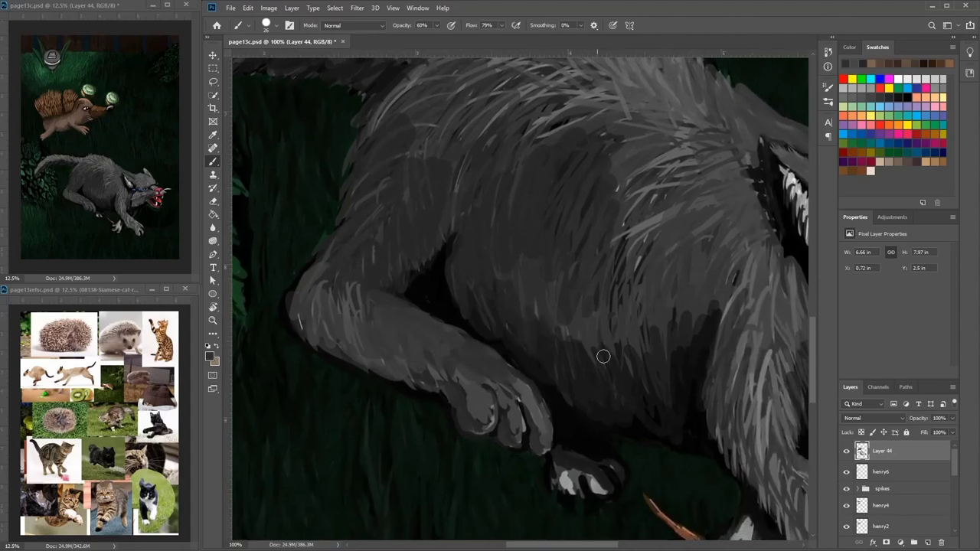
drag(588, 331, 568, 370)
mouse_move(563, 333)
mouse_down()
mouse_move(560, 372)
mouse_move(645, 357)
mouse_move(693, 328)
mouse_move(743, 263)
mouse_move(637, 291)
mouse_move(647, 201)
mouse_move(637, 235)
mouse_move(743, 216)
mouse_move(754, 229)
mouse_up()
mouse_move(750, 179)
mouse_down()
mouse_move(579, 207)
mouse_move(597, 248)
mouse_up()
drag(579, 177, 603, 281)
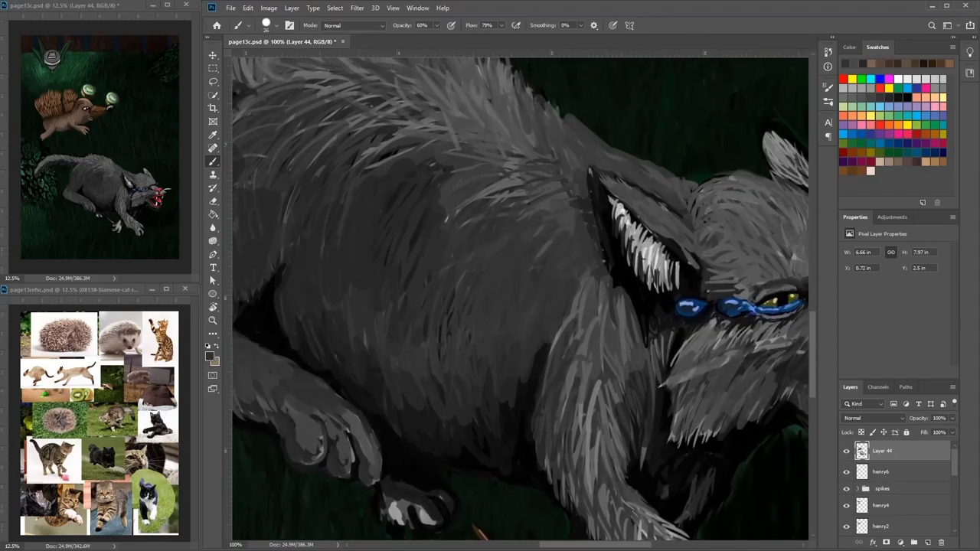
Step: Tone down the bright fur on the cat's near front leg and paw with dark grey strokes
key(ctrl+0)
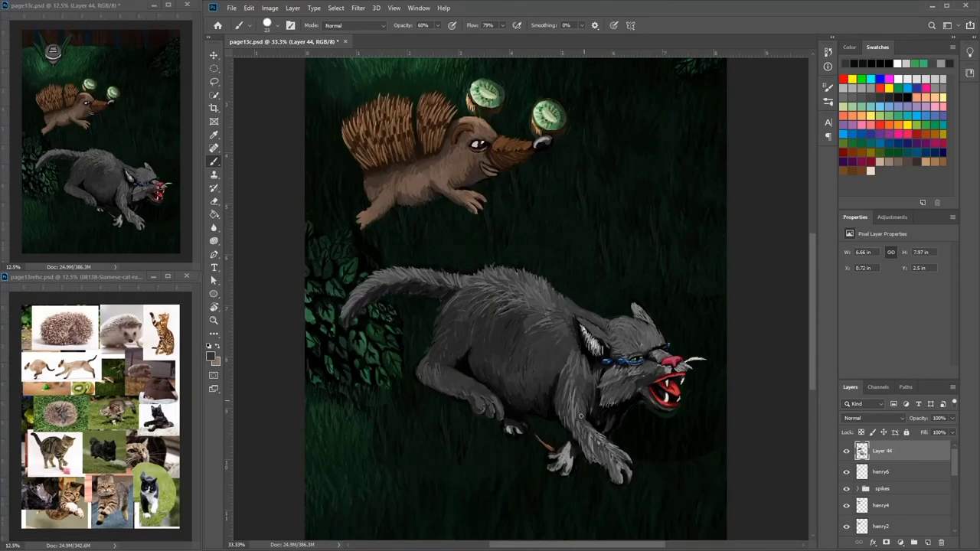
mouse_move(574, 386)
mouse_down()
mouse_move(576, 418)
mouse_move(609, 459)
mouse_move(604, 440)
mouse_up()
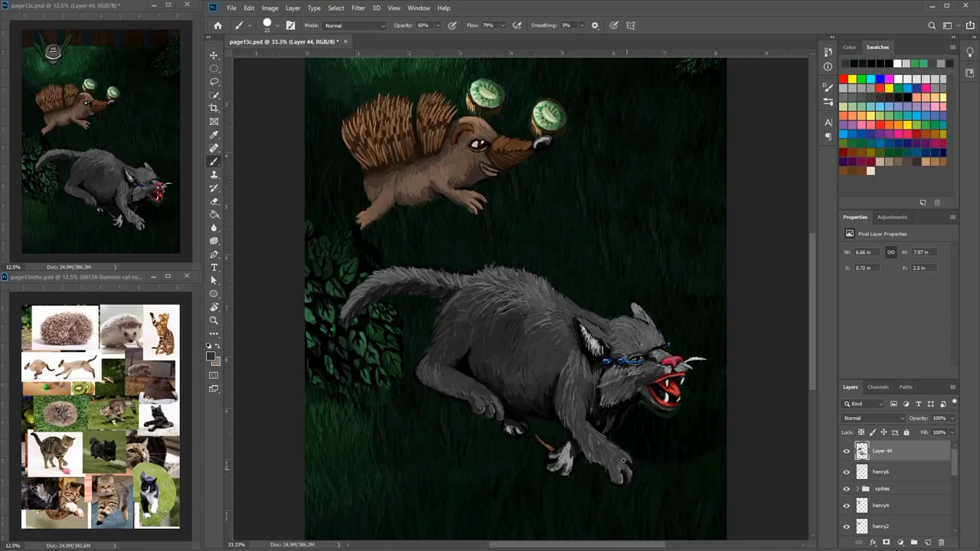
drag(690, 306, 712, 242)
key(ctrl+plus)
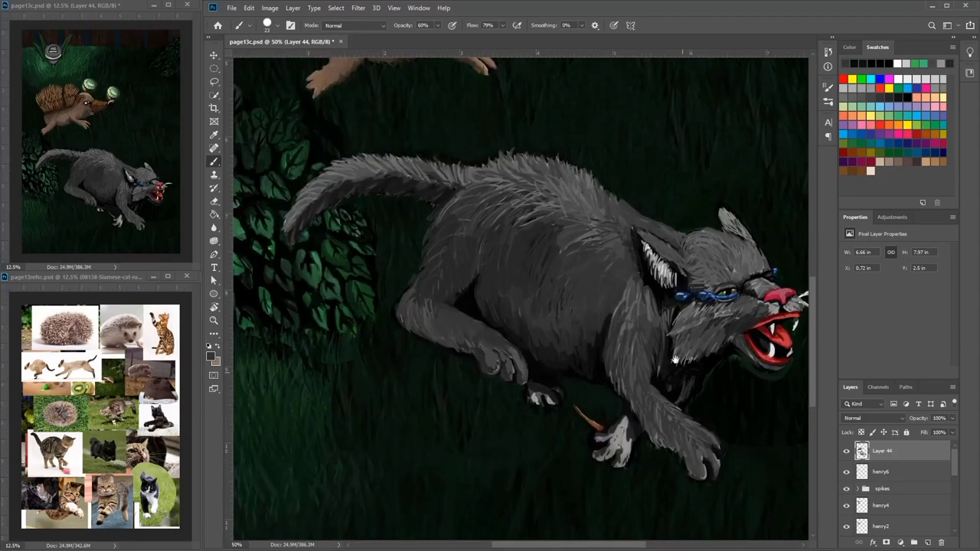
drag(675, 360, 634, 284)
alt+click(663, 422)
mouse_move(668, 403)
mouse_down()
mouse_move(638, 373)
mouse_move(659, 382)
mouse_up()
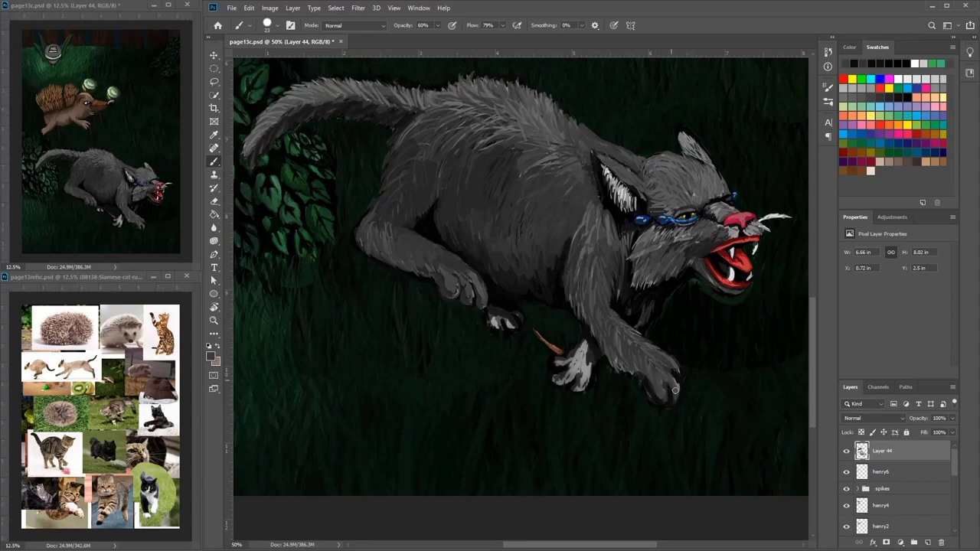
Step: Reshape the toes and outline of the cat's near front paw with sampled near-black and dark grey tones
alt+click(679, 388)
alt+click(680, 387)
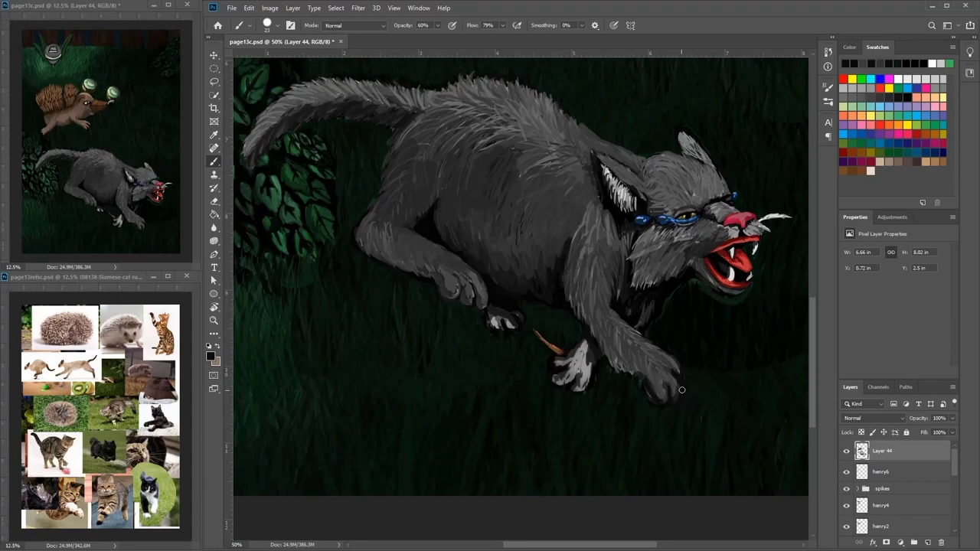
mouse_move(675, 375)
mouse_down()
mouse_move(675, 362)
mouse_move(683, 395)
mouse_up()
alt+click(652, 346)
alt+click(675, 383)
alt+click(676, 384)
alt+click(679, 382)
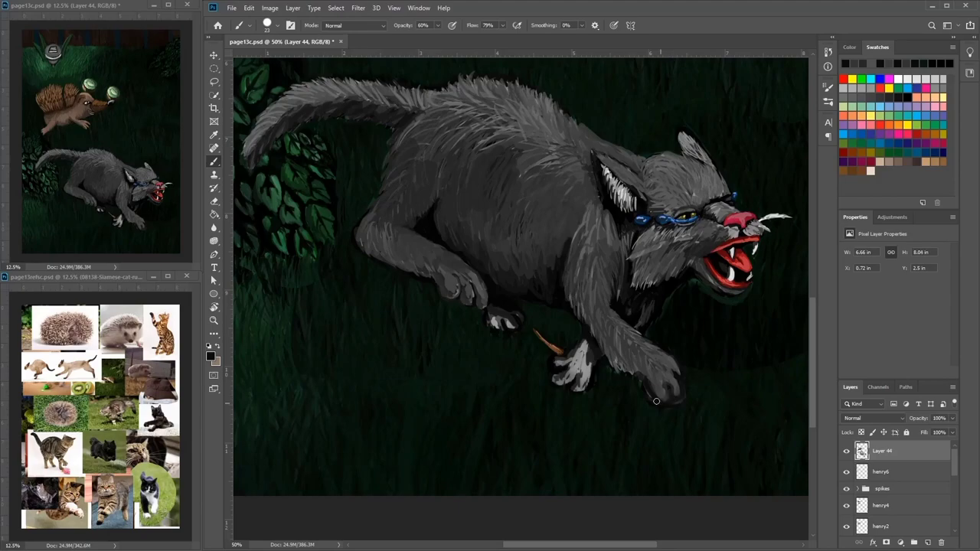
mouse_move(630, 374)
mouse_down()
mouse_move(596, 335)
mouse_move(652, 385)
mouse_up()
Step: Refine the edge and fur of the cat's near front leg up to the shoulder with sampled black and grey
alt+click(634, 356)
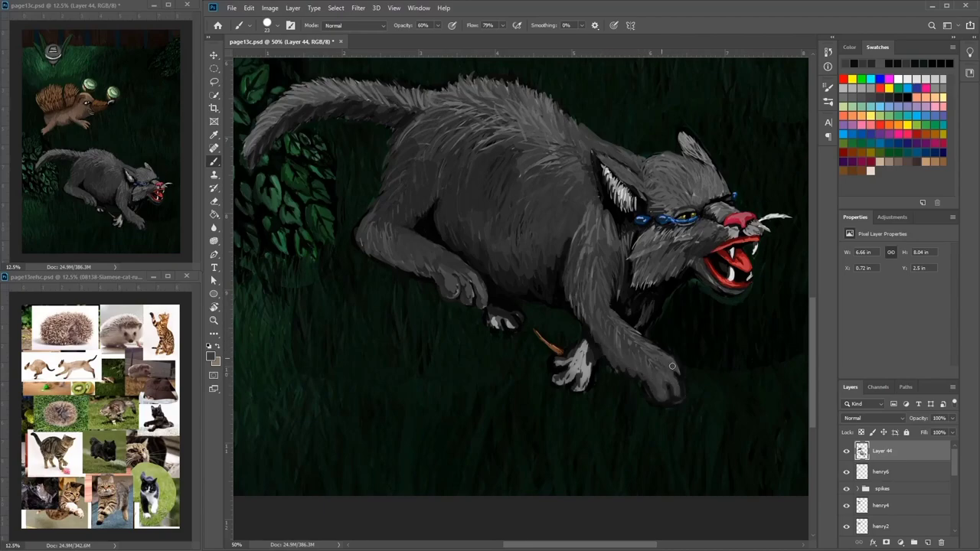
alt+click(672, 368)
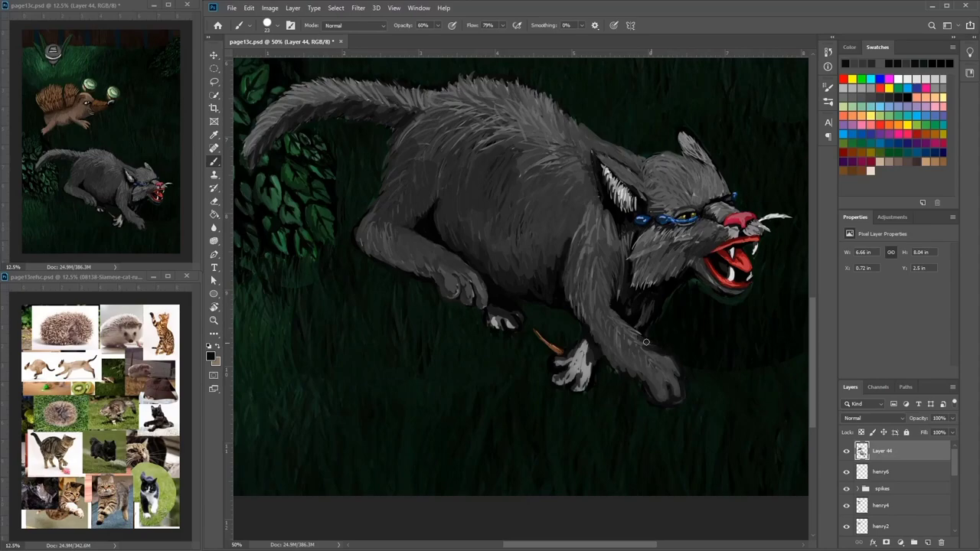
alt+click(611, 342)
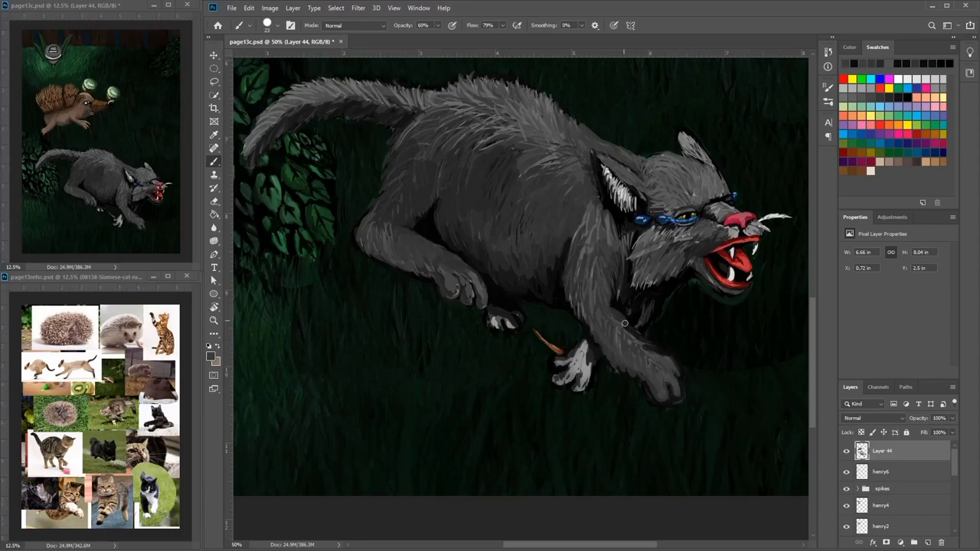
drag(636, 337, 663, 354)
mouse_move(610, 297)
mouse_down()
mouse_move(619, 251)
mouse_move(588, 210)
mouse_up()
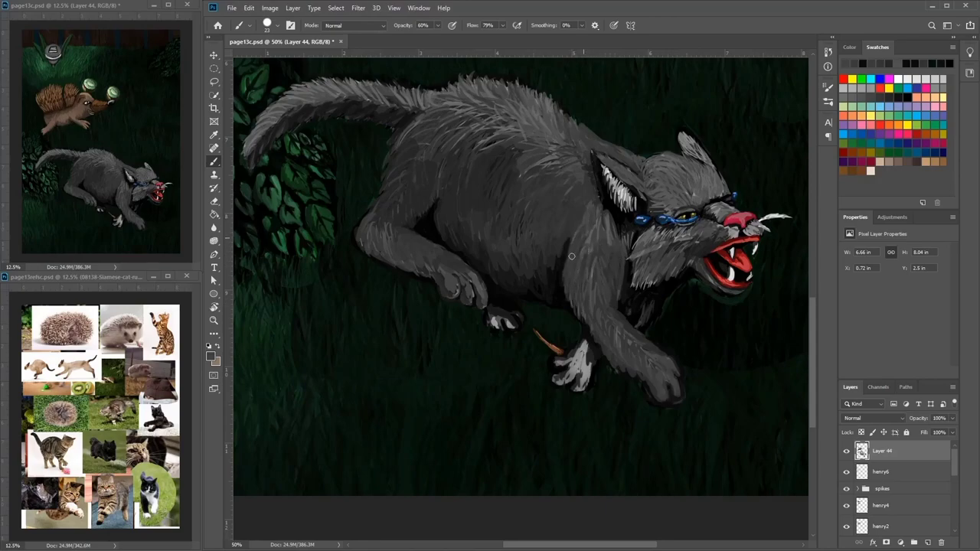
Step: Cover the white areas of the cat's far front paw with grey and darken its edges with sampled dark tones
mouse_move(587, 369)
mouse_down()
mouse_move(588, 343)
mouse_move(583, 377)
mouse_move(572, 366)
mouse_move(579, 343)
mouse_move(562, 354)
mouse_up()
alt+click(564, 369)
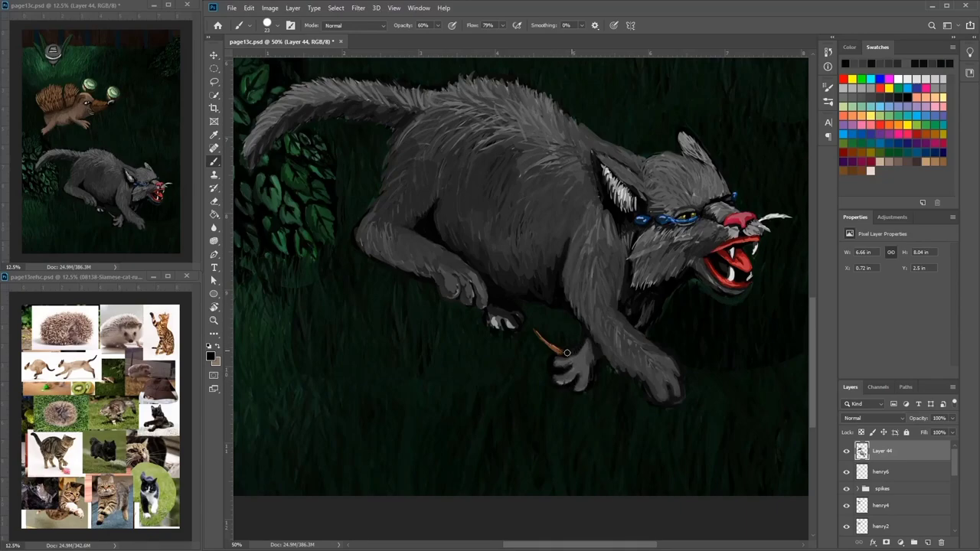
alt+click(640, 390)
drag(604, 364, 596, 372)
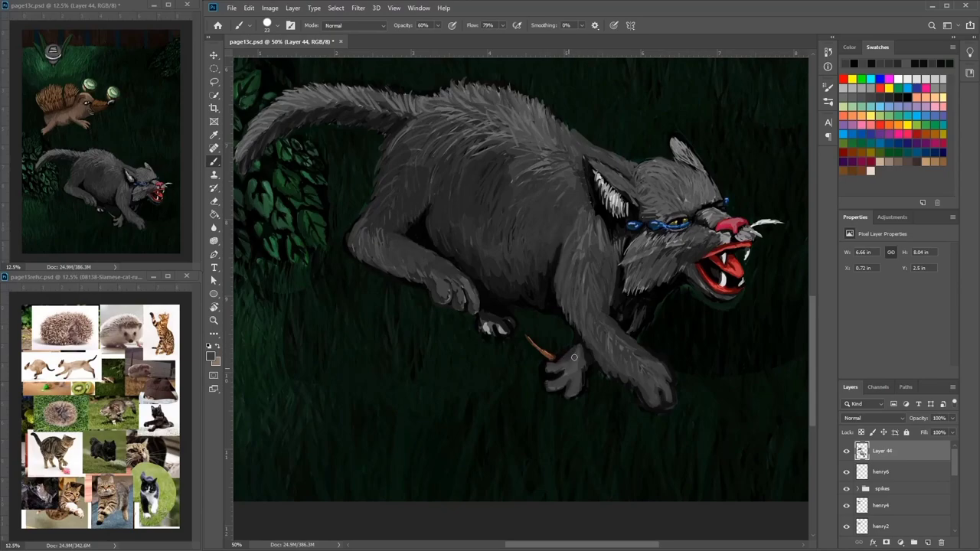
Step: Paint grey over the white toes of the cat's far hind paw and shade around them with sampled near-black and grey tones
mouse_move(504, 332)
mouse_down()
mouse_move(487, 326)
mouse_move(500, 314)
mouse_up()
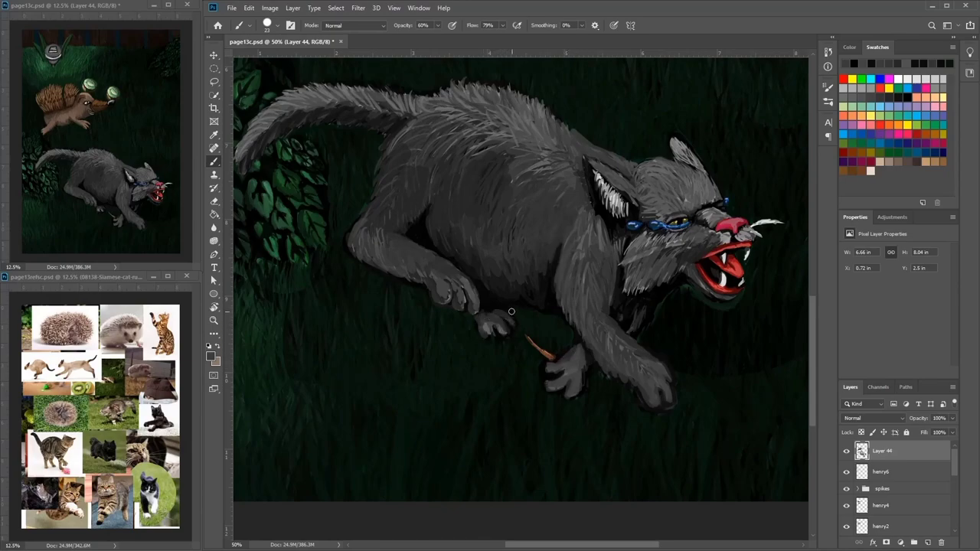
alt+click(495, 339)
alt+click(495, 346)
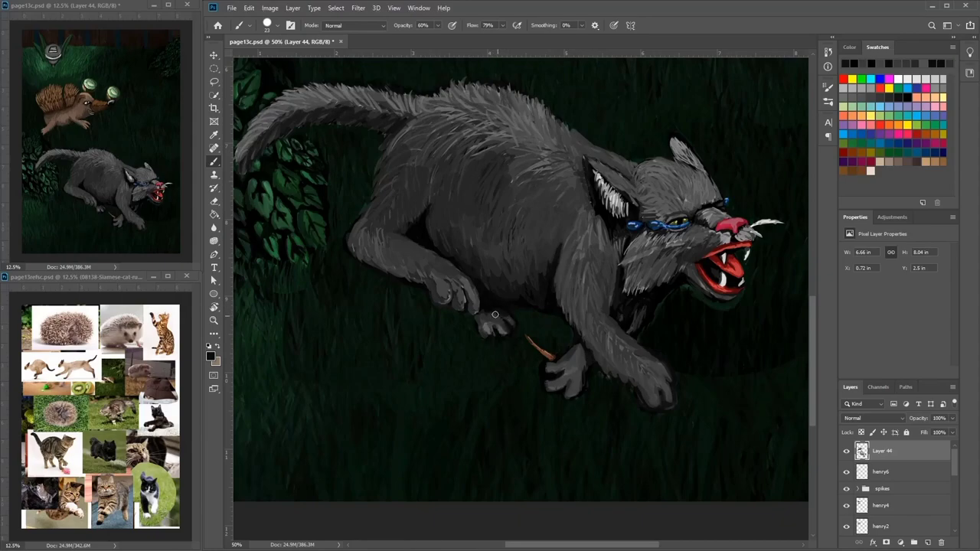
alt+click(501, 326)
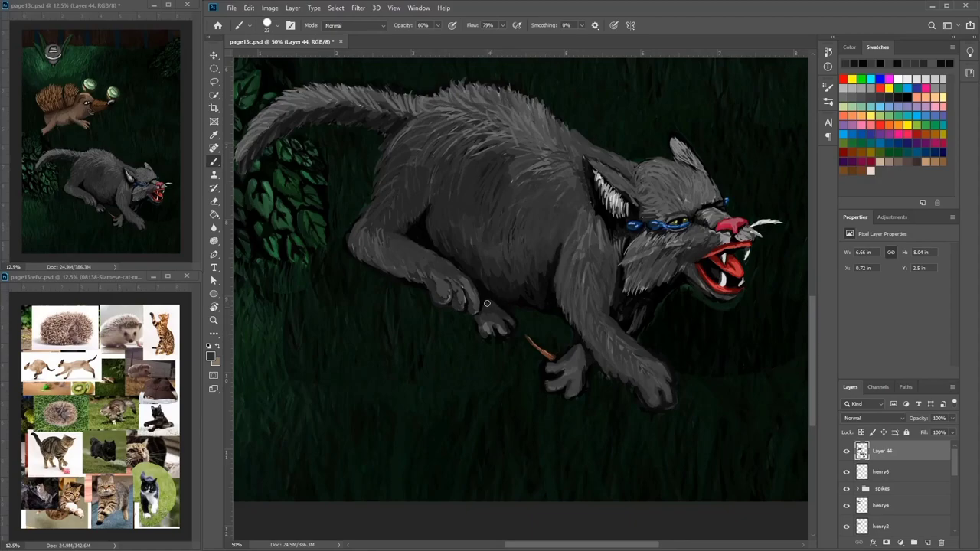
alt+click(488, 300)
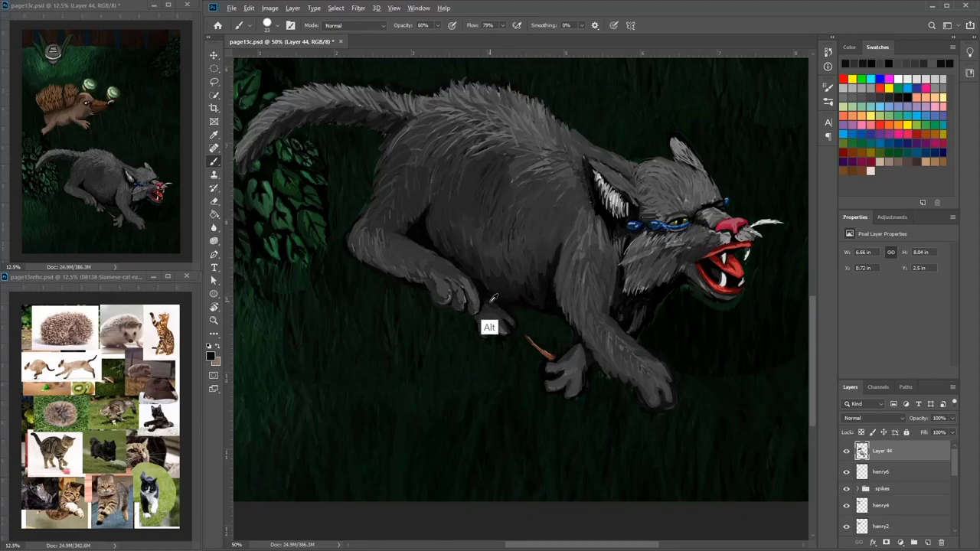
alt+click(489, 303)
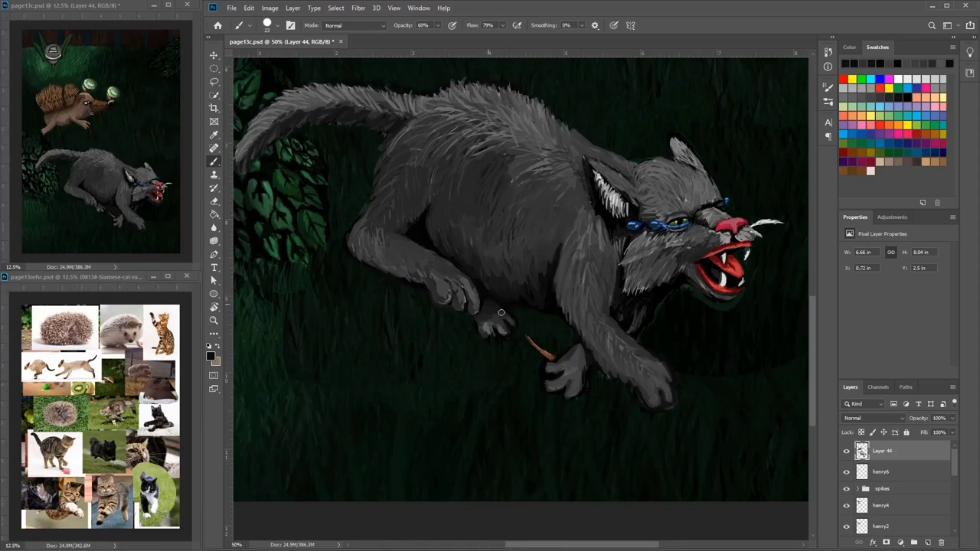
Step: Refine the toes and edges of the cat's far hind paw with sampled grey and near-black tones
alt+click(502, 324)
alt+click(501, 333)
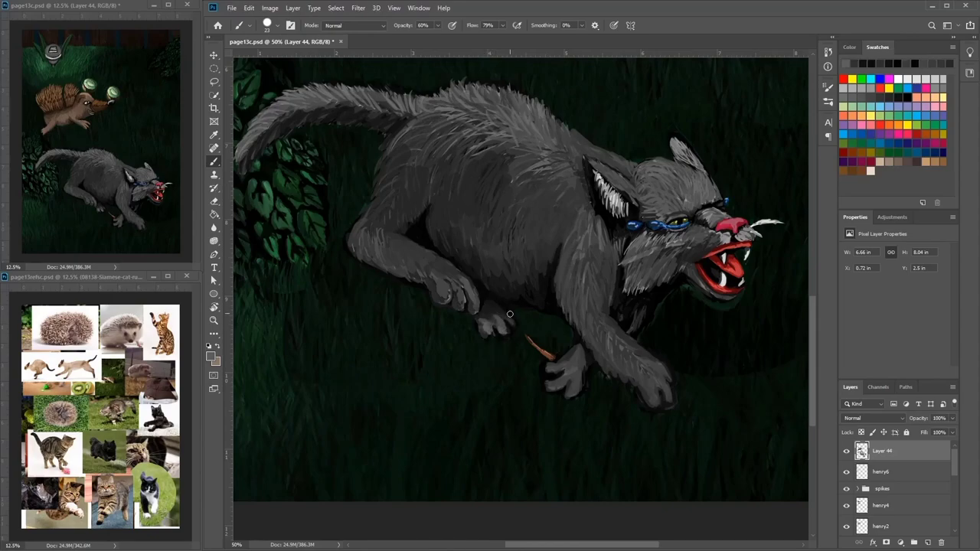
drag(482, 320, 474, 318)
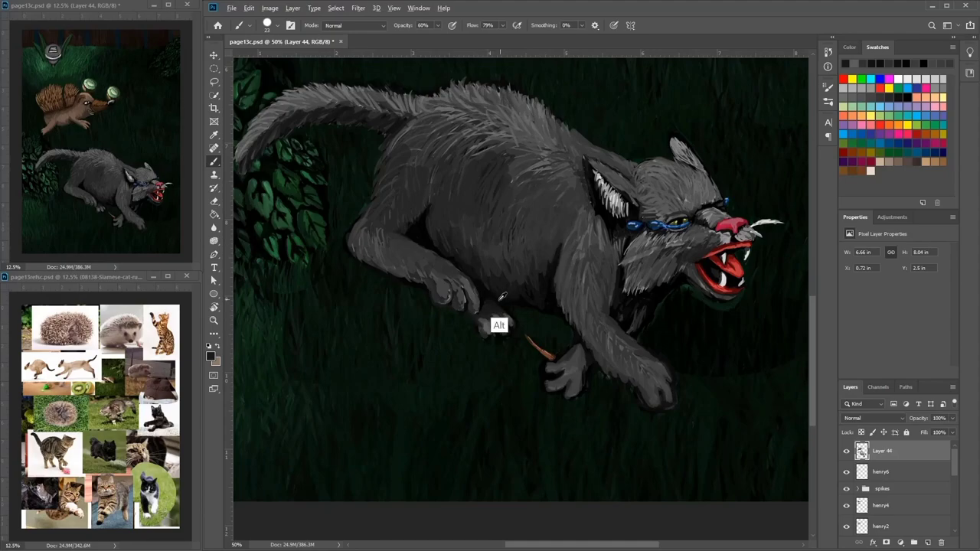
alt+click(500, 299)
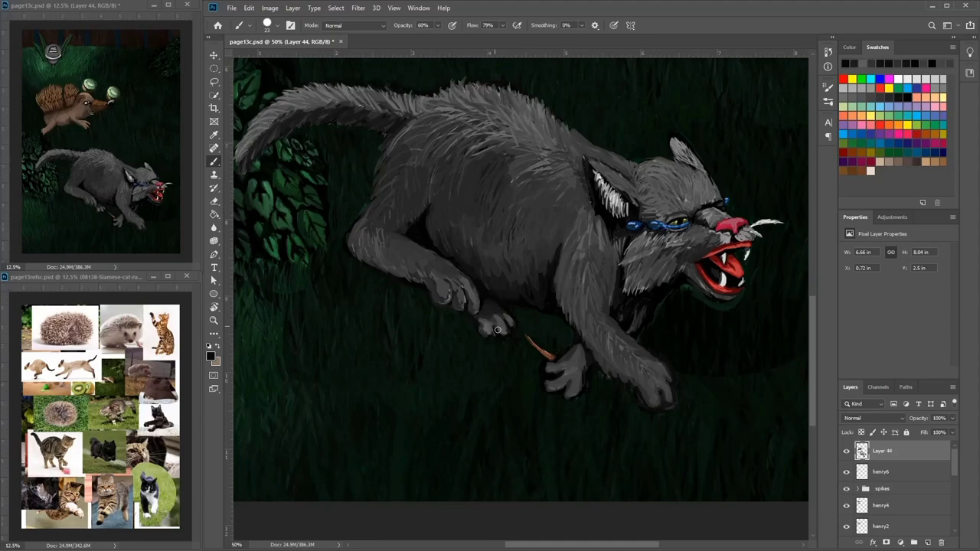
alt+click(498, 390)
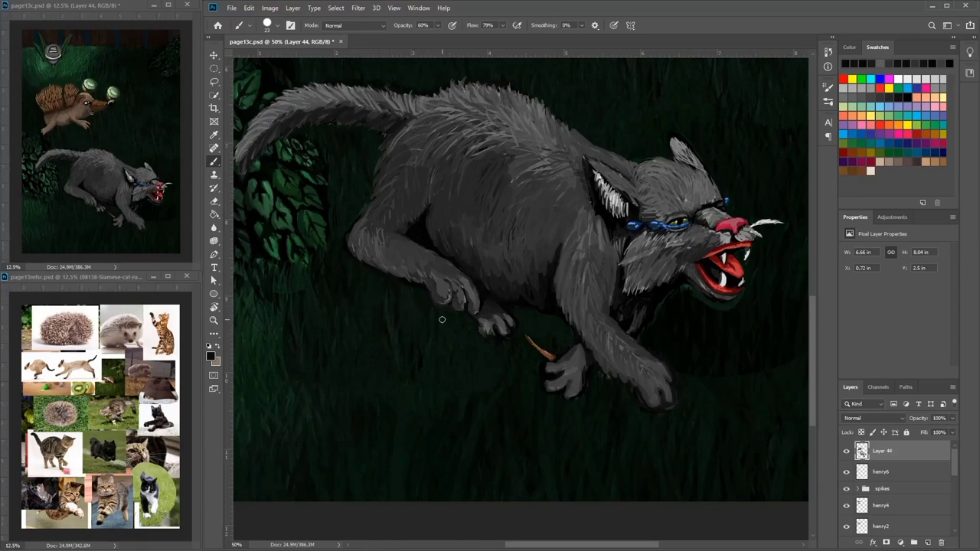
Step: Paint a dark shadow over the grass beneath the cat's body, hind legs and front paws with a 69 px brush
right_click(445, 319)
click(518, 345)
mouse_move(396, 329)
mouse_down()
mouse_move(433, 340)
mouse_move(372, 329)
mouse_move(483, 358)
mouse_move(418, 337)
mouse_move(474, 358)
mouse_move(389, 298)
mouse_move(490, 351)
mouse_move(526, 357)
mouse_move(513, 345)
mouse_move(353, 325)
mouse_move(266, 297)
mouse_move(316, 287)
mouse_up()
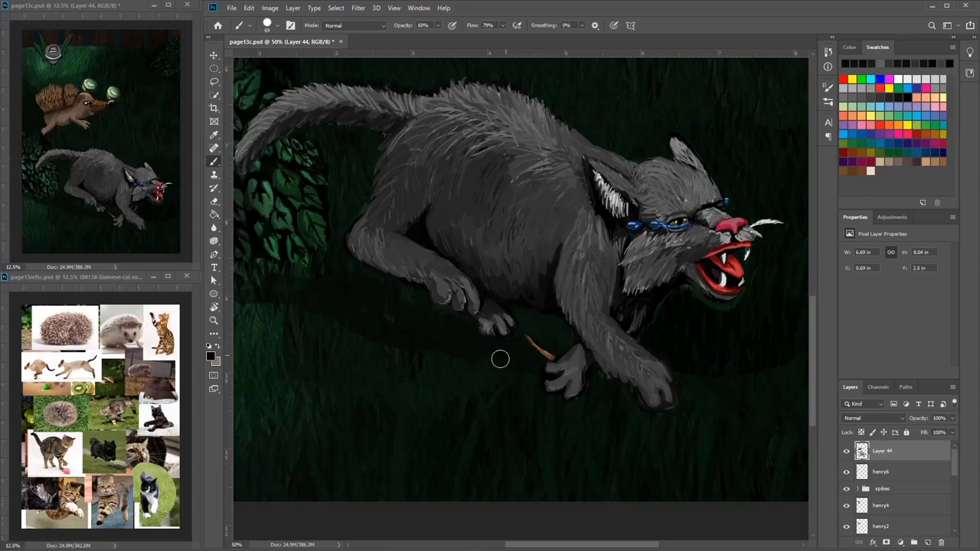
mouse_move(594, 391)
mouse_down()
mouse_move(584, 405)
mouse_move(611, 413)
mouse_move(550, 388)
mouse_up()
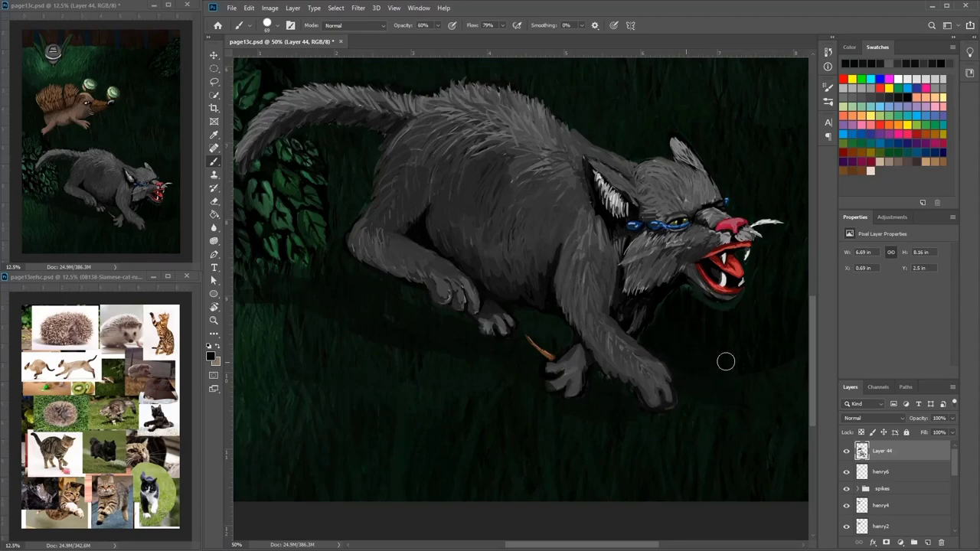
Step: Darken the grass below the cat's head and ahead of its front paw with sampled dark greens, reducing the brush to 39 px
key(alt)
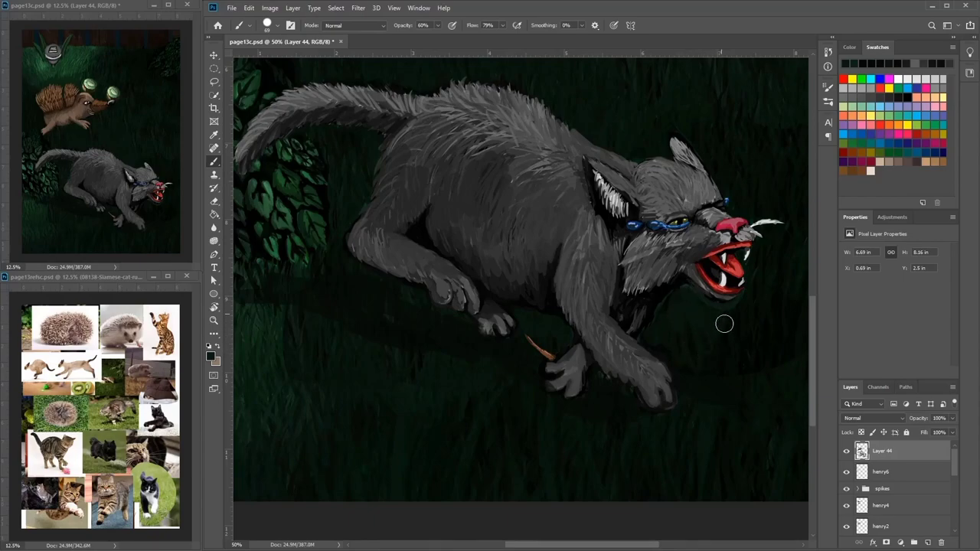
mouse_move(739, 358)
mouse_down()
mouse_move(733, 383)
mouse_move(693, 373)
mouse_up()
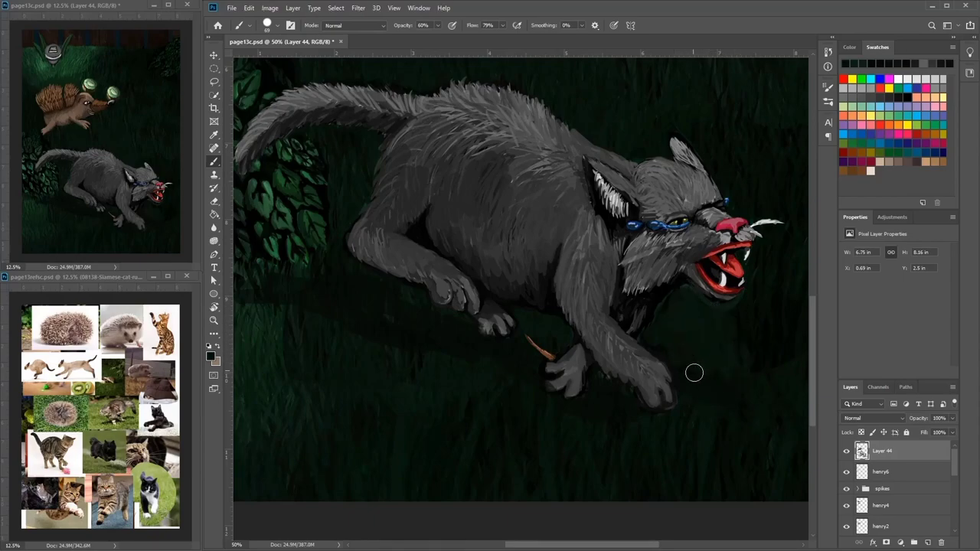
mouse_move(664, 335)
mouse_down()
mouse_move(659, 351)
mouse_move(671, 331)
mouse_move(648, 339)
mouse_up()
mouse_move(686, 310)
mouse_down()
mouse_move(741, 315)
mouse_move(751, 294)
mouse_move(733, 311)
mouse_move(728, 336)
mouse_up()
right_click(727, 337)
click(717, 357)
mouse_move(745, 302)
mouse_down()
mouse_move(738, 346)
mouse_move(736, 319)
mouse_move(750, 335)
mouse_move(768, 334)
mouse_move(727, 324)
mouse_move(709, 366)
mouse_up()
alt+click(748, 419)
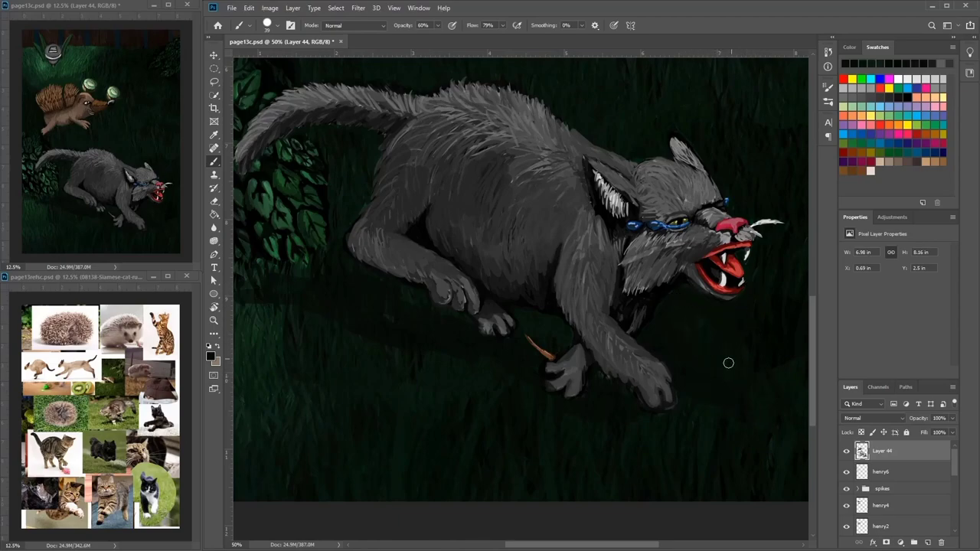
Step: Touch up the fur on the cat's near front leg with sampled dark grey tones
drag(774, 398, 656, 347)
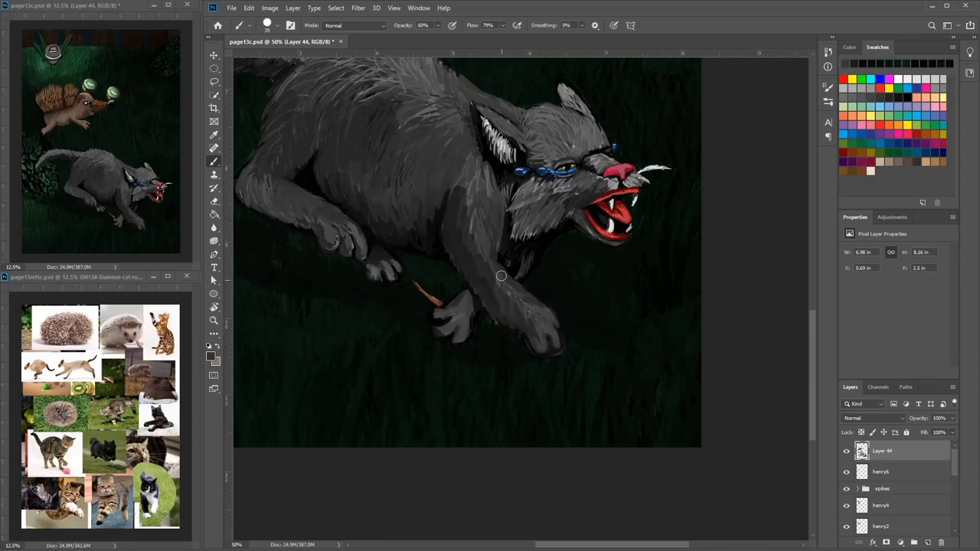
drag(587, 319, 660, 374)
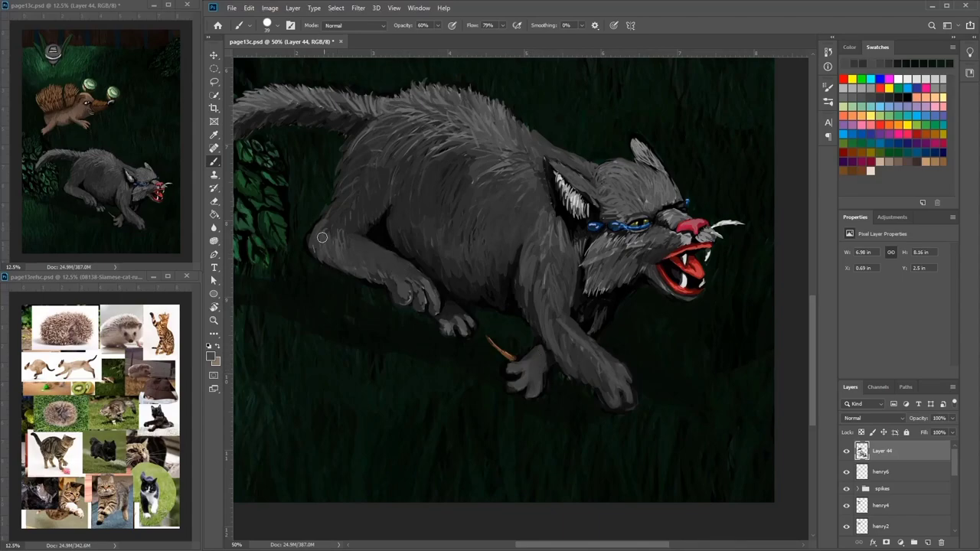
drag(487, 247, 496, 286)
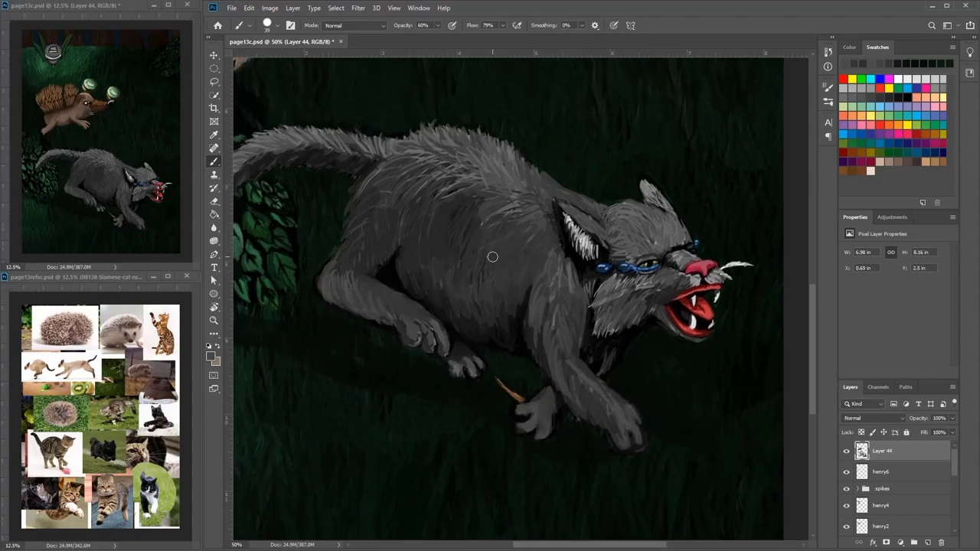
Step: Shade the fur on the hedgehog's rump, hind leg and flank with sampled dark and mid browns
drag(620, 257, 666, 220)
key(ctrl+minus)
key(ctrl+minus)
key(ctrl+plus)
key(ctrl+plus)
key(ctrl+plus)
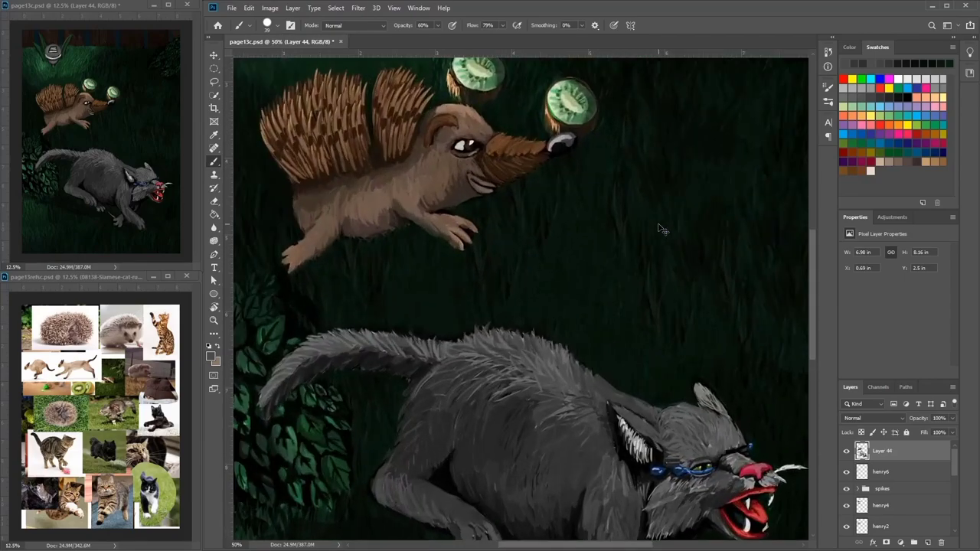
drag(468, 77, 594, 142)
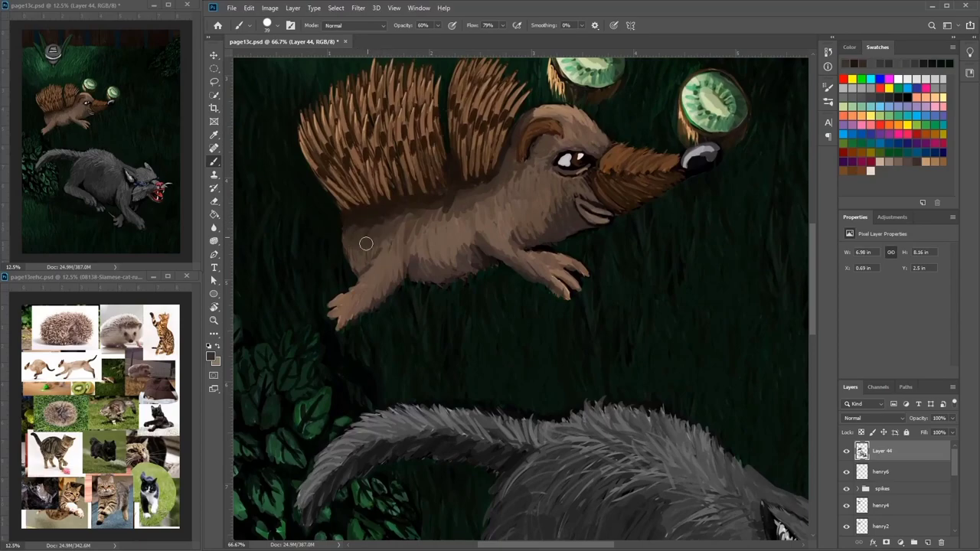
alt+click(368, 274)
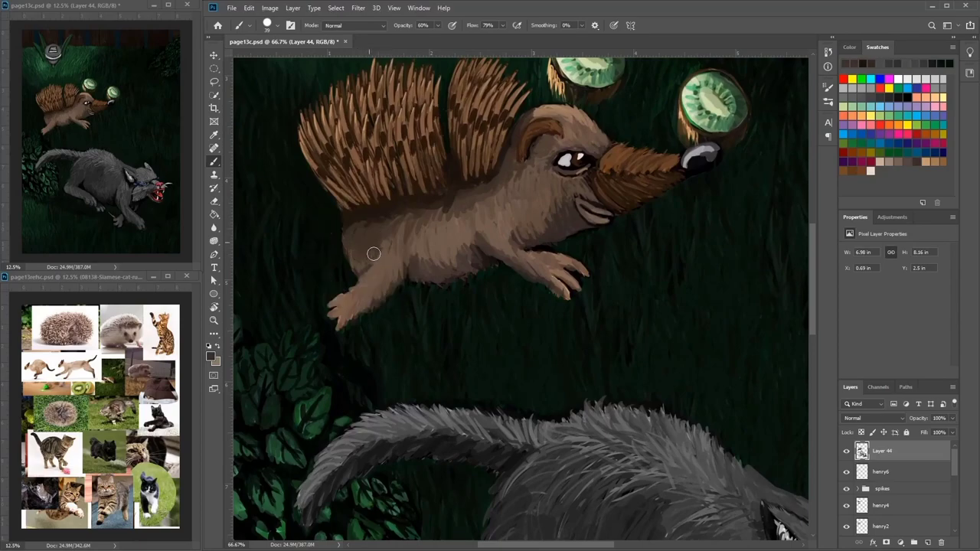
alt+click(382, 269)
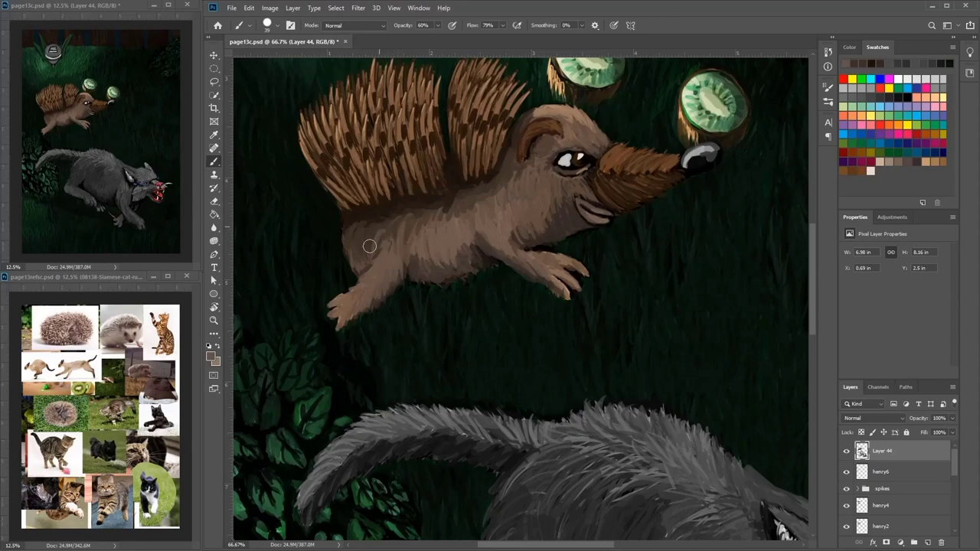
alt+click(413, 215)
drag(405, 251, 400, 273)
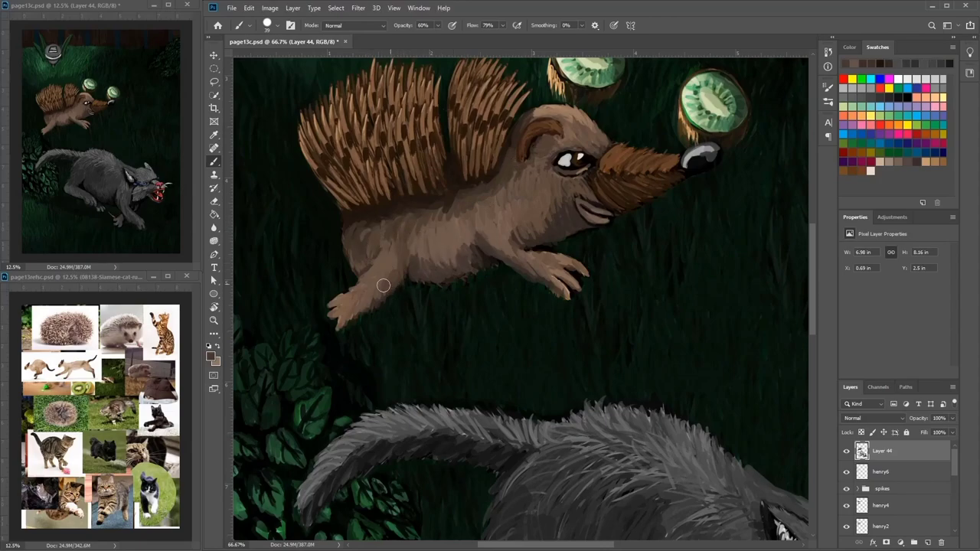
alt+click(459, 161)
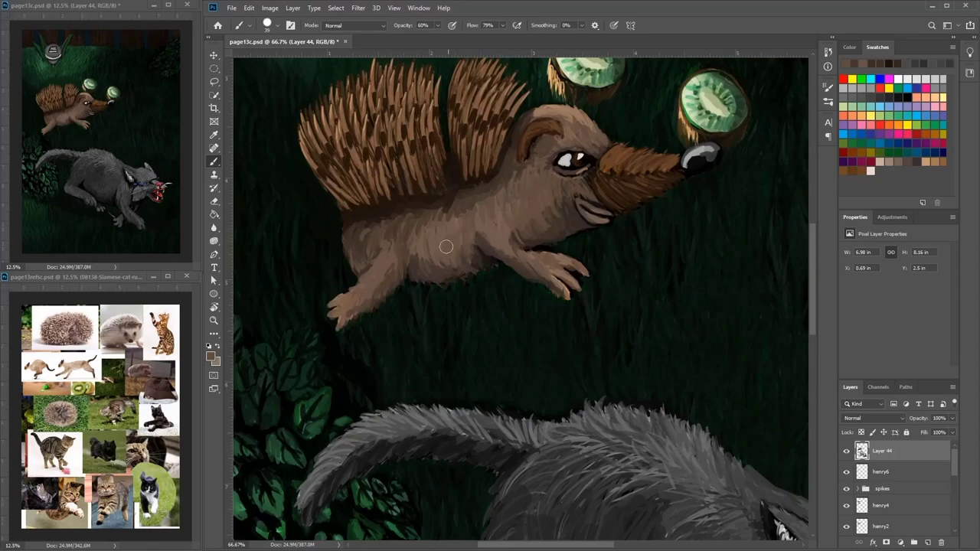
Step: Refine the quills of the hedgehog's front cluster with sampled light and dark browns, using a 12 px brush
drag(585, 201, 647, 268)
key(ctrl+plus)
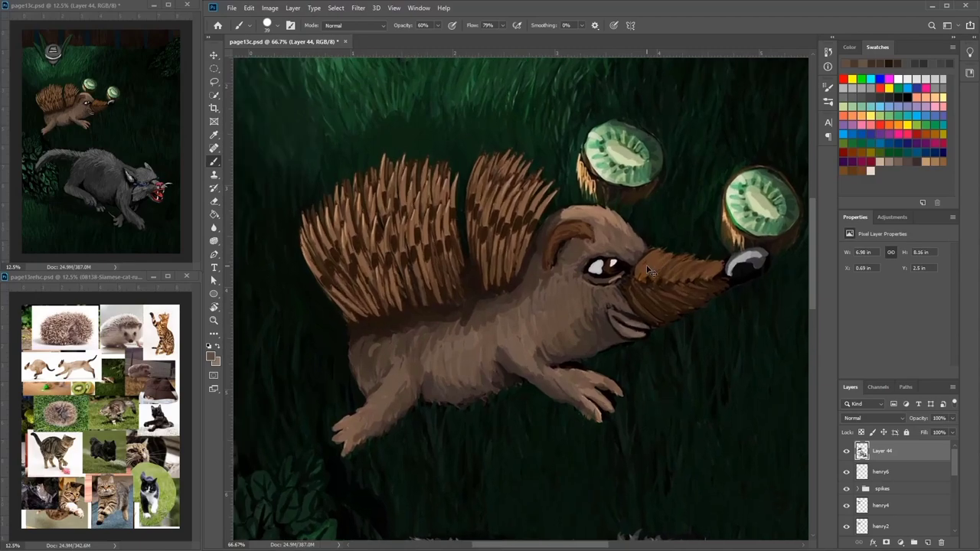
scroll(649, 270, up, 5)
scroll(649, 270, down, 4)
scroll(649, 269, up, 2)
right_click(540, 217)
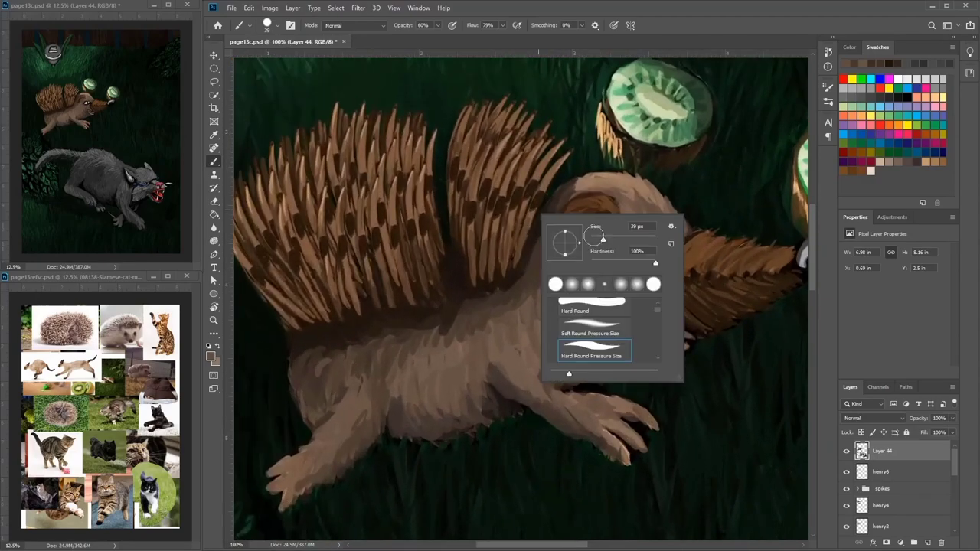
click(411, 280)
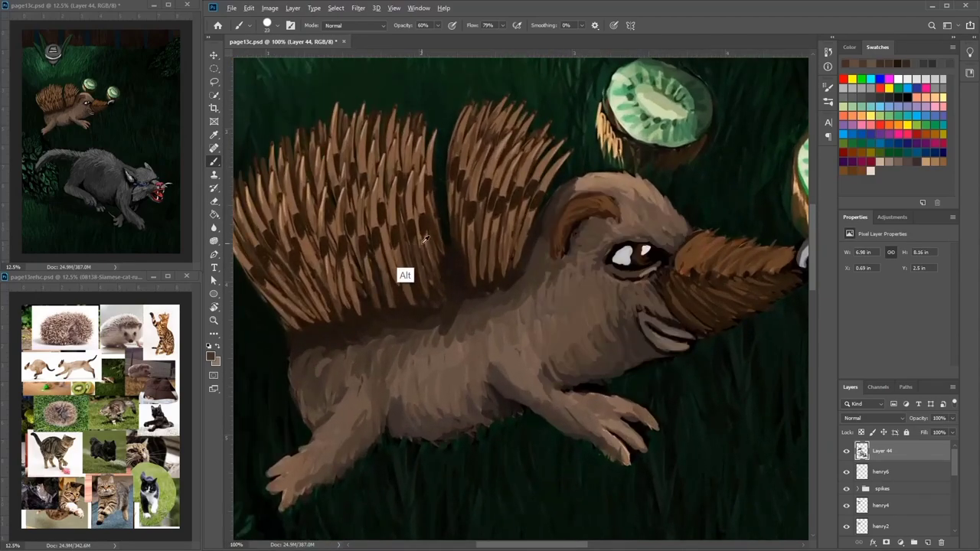
right_click(525, 223)
click(493, 230)
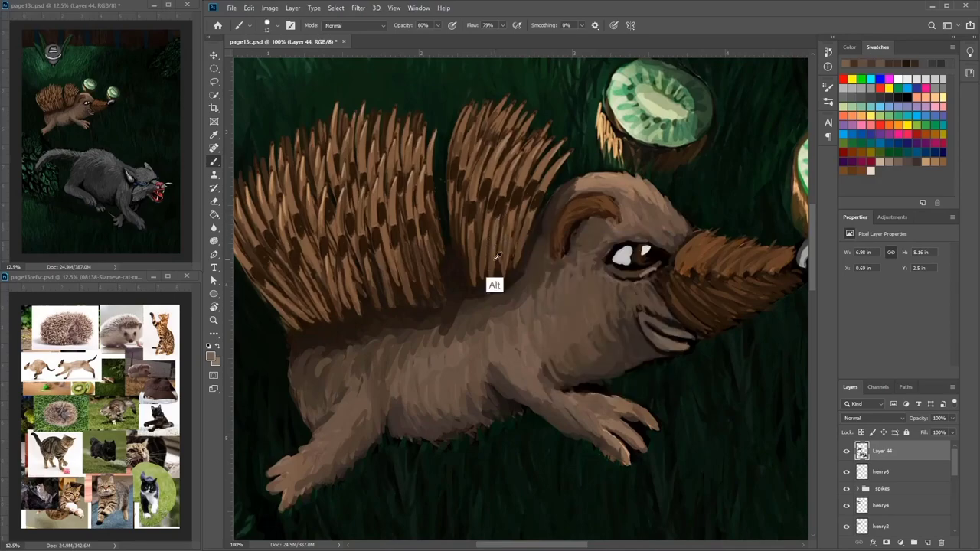
alt+click(494, 259)
alt+click(482, 255)
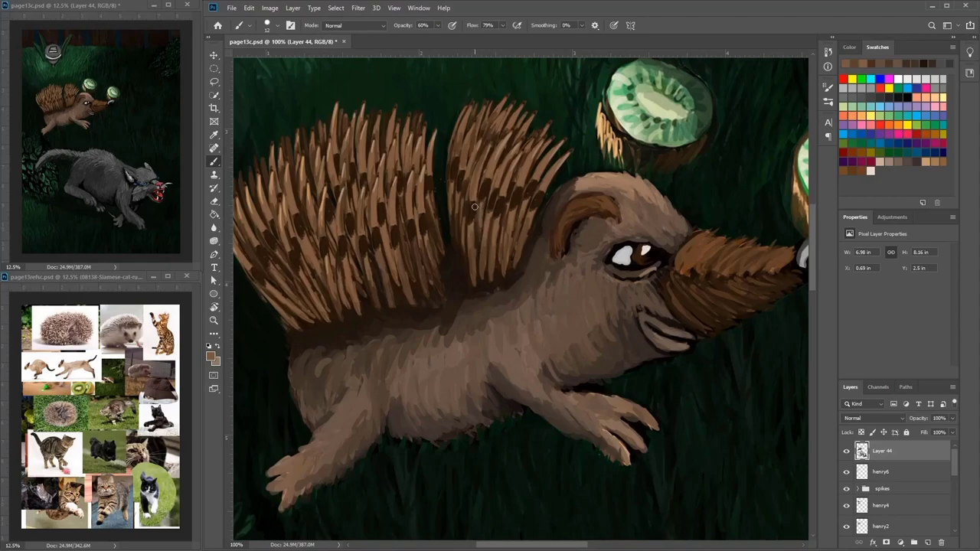
alt+click(483, 192)
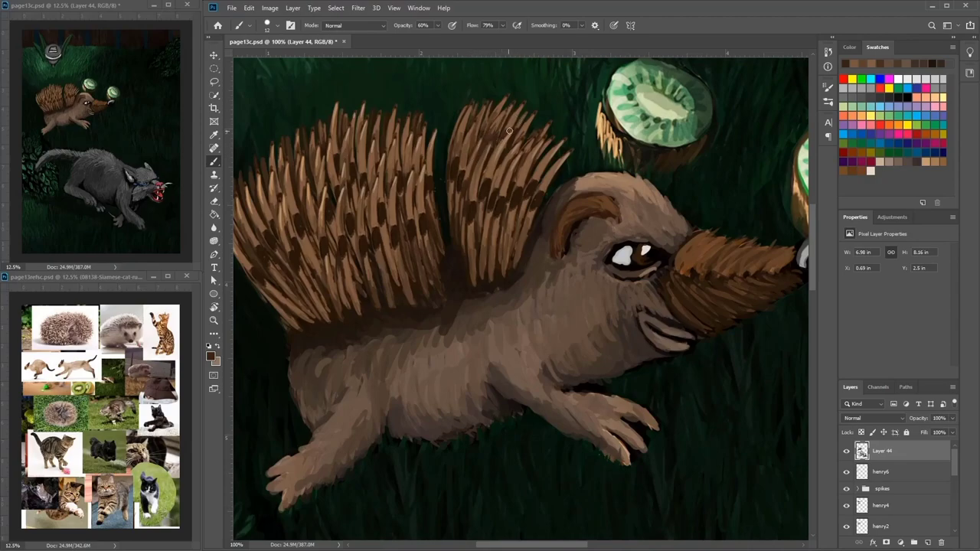
Step: Rework the quills along the rear edge of the hedgehog's back cluster with sampled light and dark browns
drag(421, 194, 473, 203)
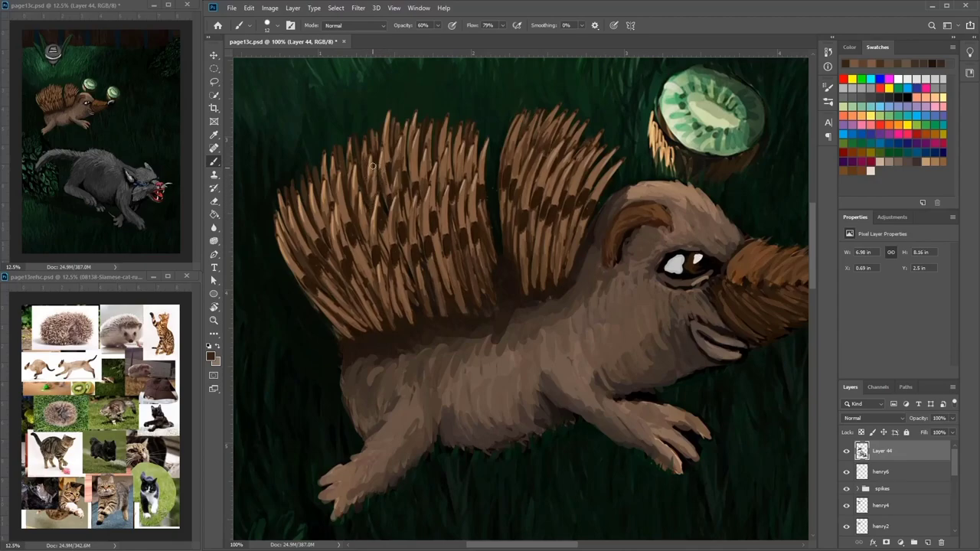
mouse_move(324, 228)
mouse_down()
mouse_move(315, 214)
mouse_move(322, 225)
mouse_up()
alt+click(314, 206)
alt+click(326, 203)
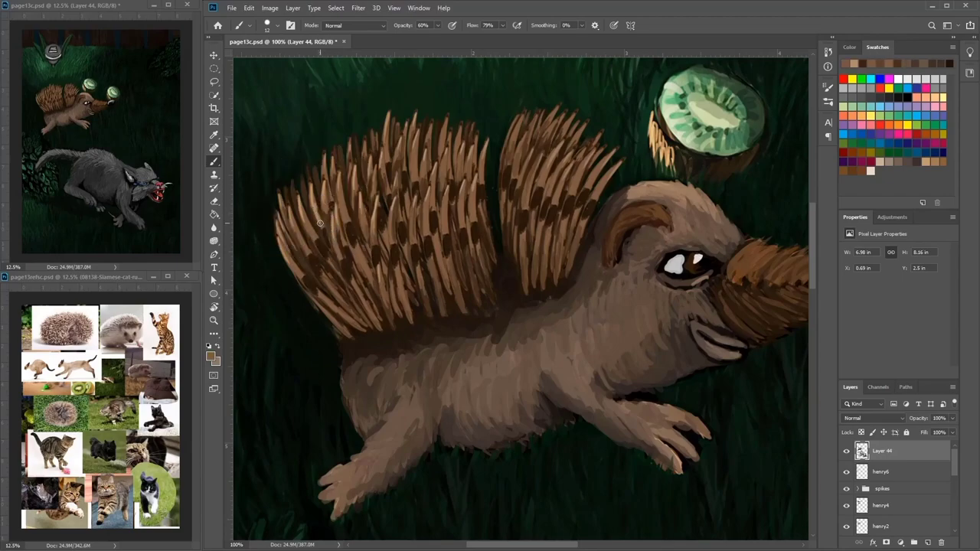
alt+click(329, 260)
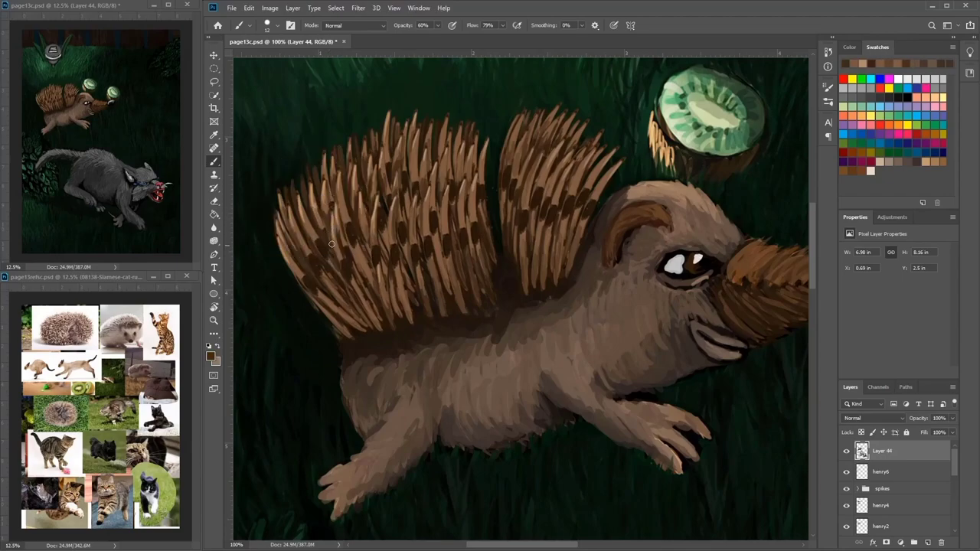
alt+click(328, 328)
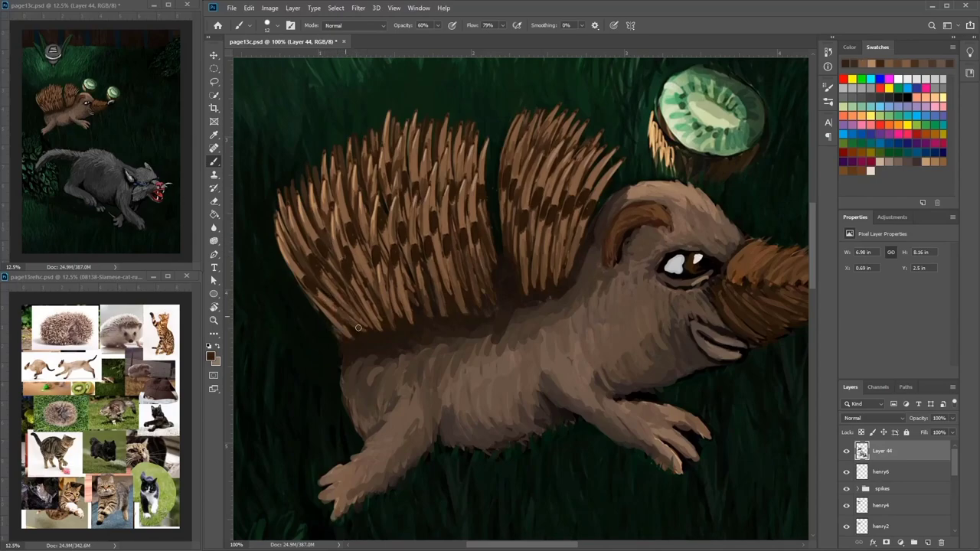
alt+click(341, 314)
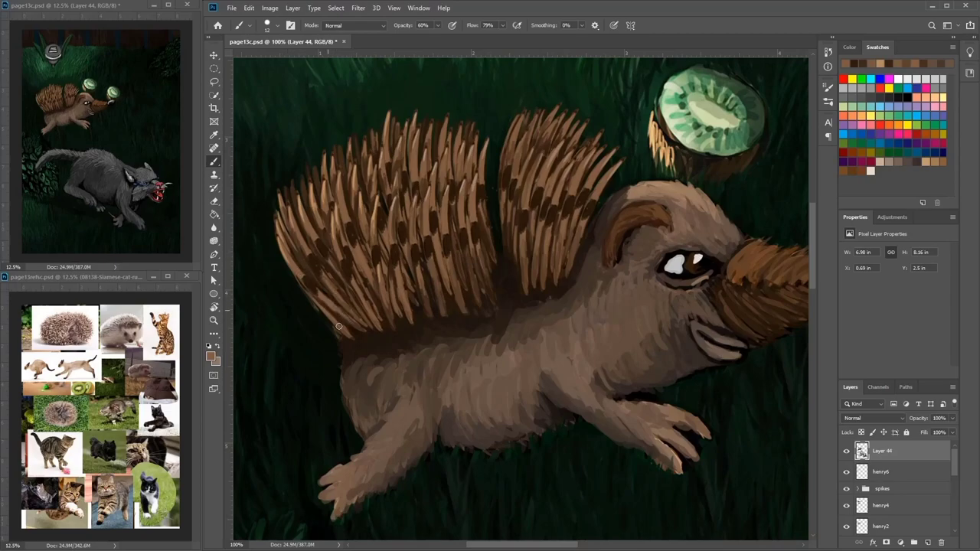
alt+click(344, 349)
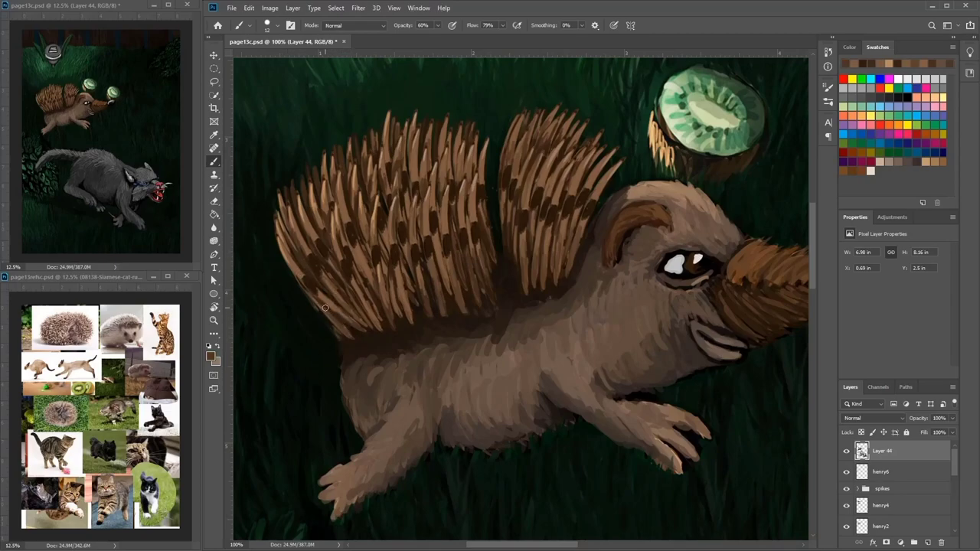
Step: Deepen the lower quills and base of the hedgehog's rear cluster with sampled brown and near-black tones
drag(490, 296, 474, 312)
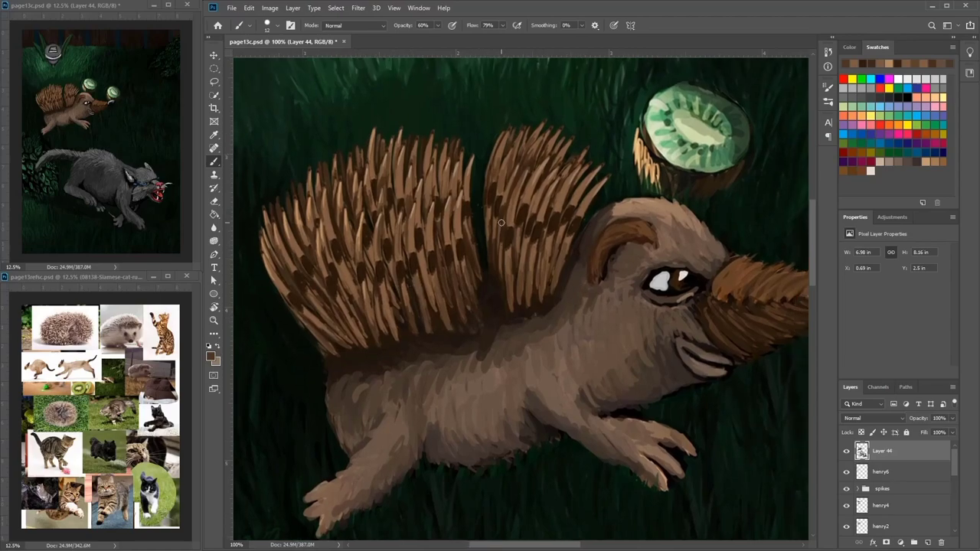
alt+click(386, 322)
alt+click(391, 337)
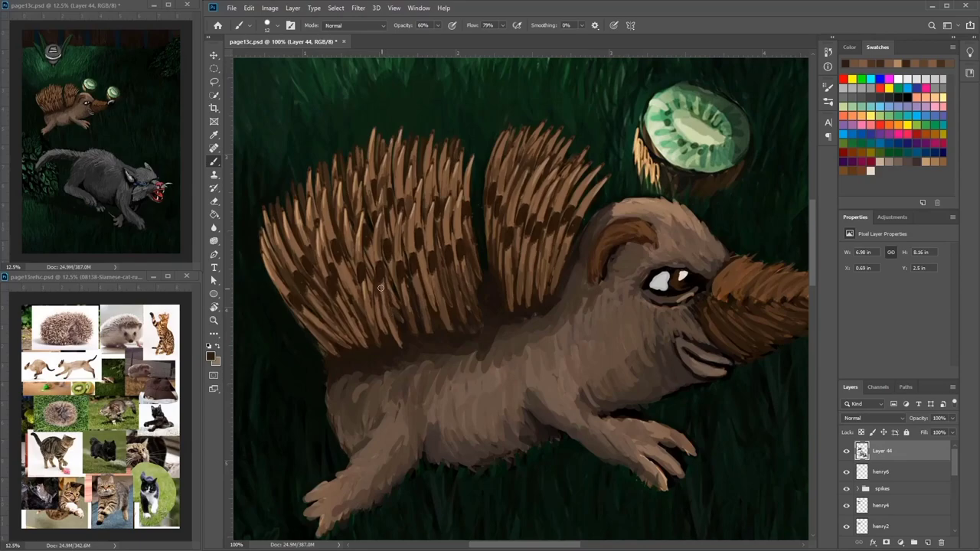
alt+click(387, 337)
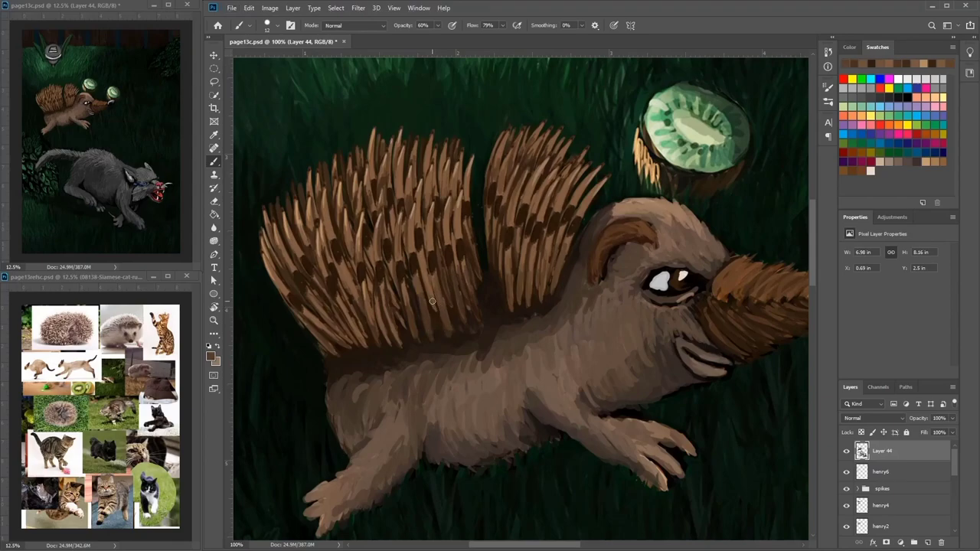
alt+click(444, 330)
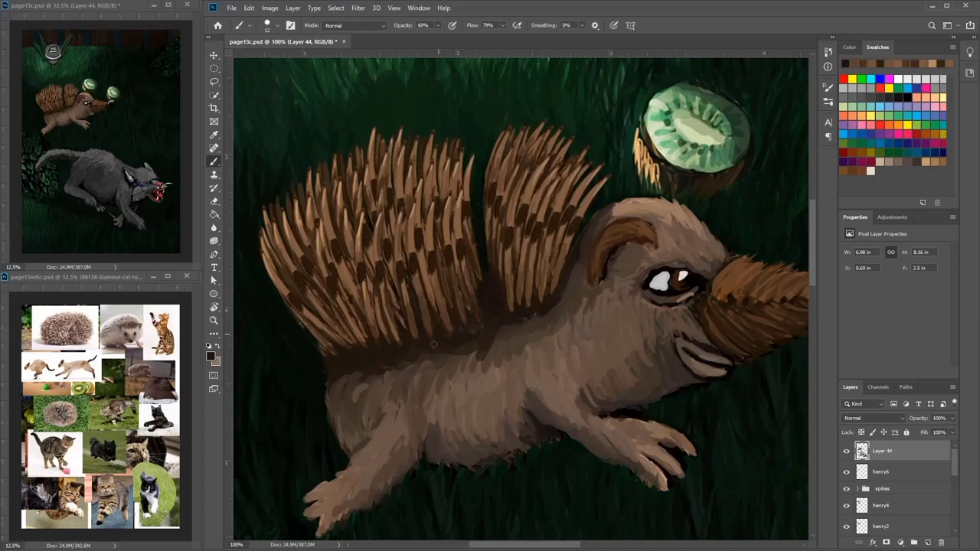
mouse_move(466, 332)
mouse_down()
mouse_move(464, 316)
mouse_move(474, 316)
mouse_up()
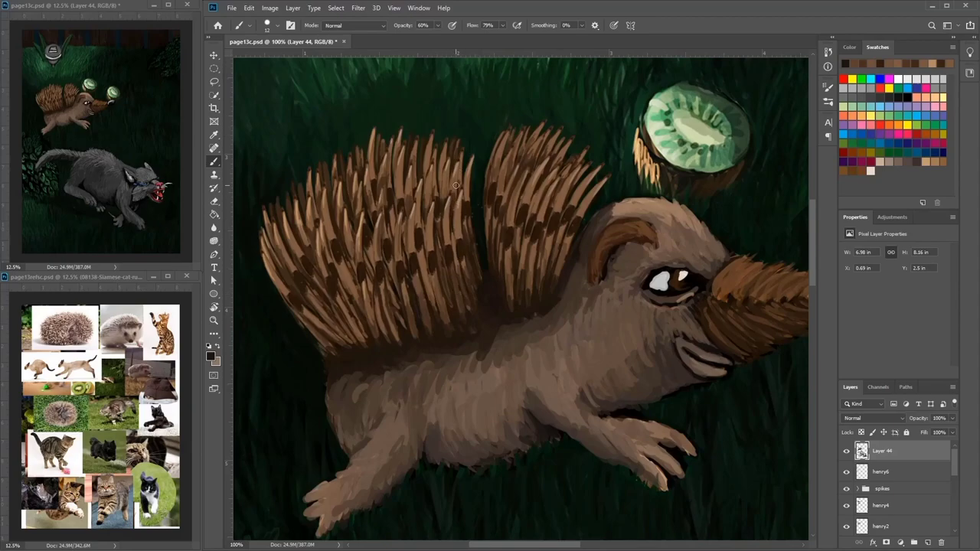
Step: Darken the bands and gaps between quills across the hedgehog's rear cluster with near-black brush strokes
mouse_move(426, 199)
mouse_down()
mouse_move(442, 221)
mouse_move(420, 205)
mouse_move(419, 229)
mouse_move(411, 204)
mouse_move(413, 250)
mouse_move(403, 224)
mouse_move(412, 266)
mouse_move(407, 229)
mouse_move(404, 238)
mouse_move(408, 252)
mouse_move(420, 188)
mouse_move(398, 215)
mouse_move(396, 256)
mouse_move(399, 226)
mouse_move(395, 239)
mouse_move(384, 226)
mouse_move(398, 288)
mouse_up()
mouse_move(373, 234)
mouse_down()
mouse_move(373, 274)
mouse_move(359, 211)
mouse_move(363, 219)
mouse_move(370, 192)
mouse_move(367, 234)
mouse_move(351, 234)
mouse_move(363, 287)
mouse_move(366, 248)
mouse_move(348, 227)
mouse_move(355, 302)
mouse_up()
mouse_move(331, 235)
mouse_down()
mouse_move(334, 272)
mouse_move(363, 317)
mouse_up()
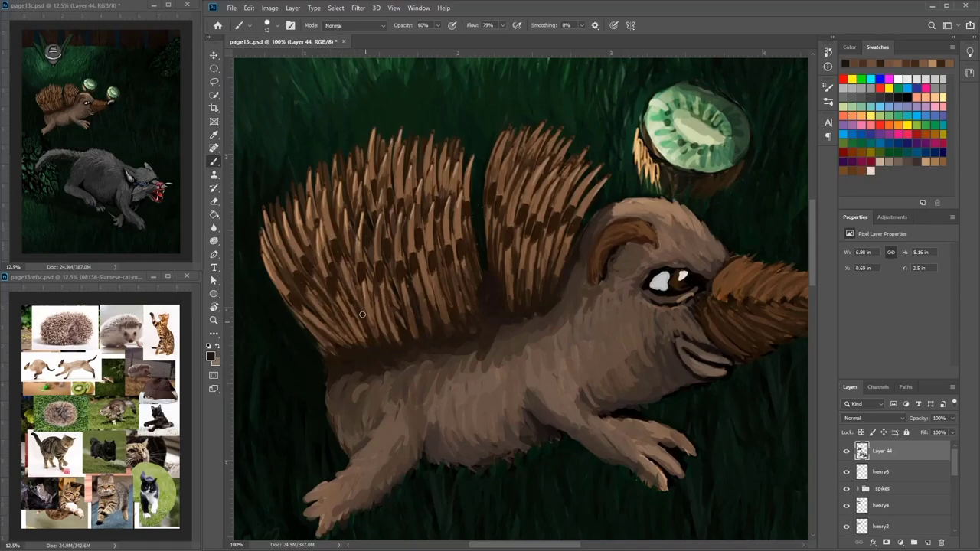
drag(351, 280, 357, 307)
drag(340, 262, 346, 291)
mouse_move(327, 222)
mouse_down()
mouse_move(327, 259)
mouse_move(323, 246)
mouse_move(315, 265)
mouse_move(323, 272)
mouse_move(304, 268)
mouse_move(305, 284)
mouse_up()
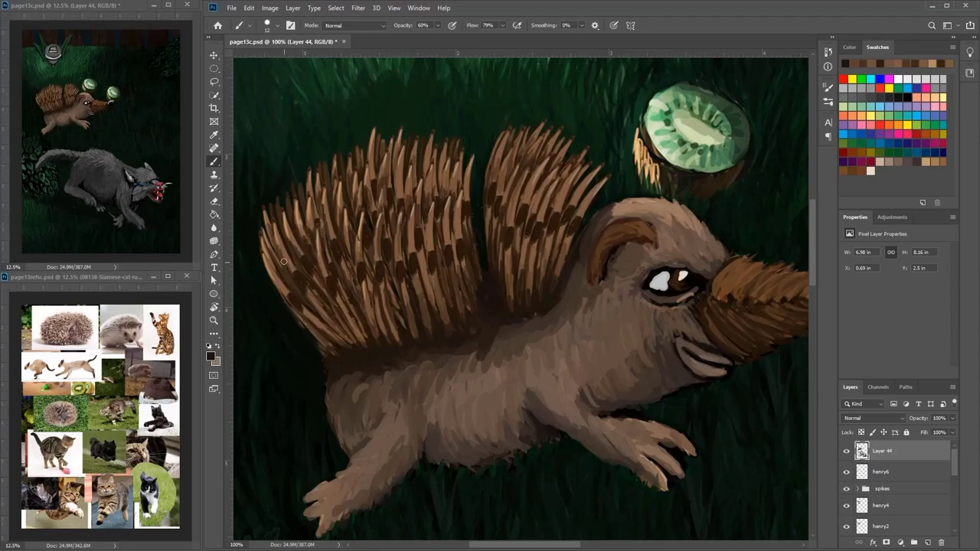
drag(276, 240, 296, 289)
drag(279, 261, 302, 302)
Step: Add near-black strokes between the upper and middle quills of the hedgehog's front cluster
mouse_move(503, 185)
mouse_down()
mouse_move(545, 216)
mouse_move(520, 199)
mouse_move(514, 216)
mouse_move(521, 192)
mouse_move(514, 221)
mouse_up()
mouse_move(540, 189)
mouse_down()
mouse_move(539, 222)
mouse_move(570, 205)
mouse_move(567, 214)
mouse_move(581, 212)
mouse_up()
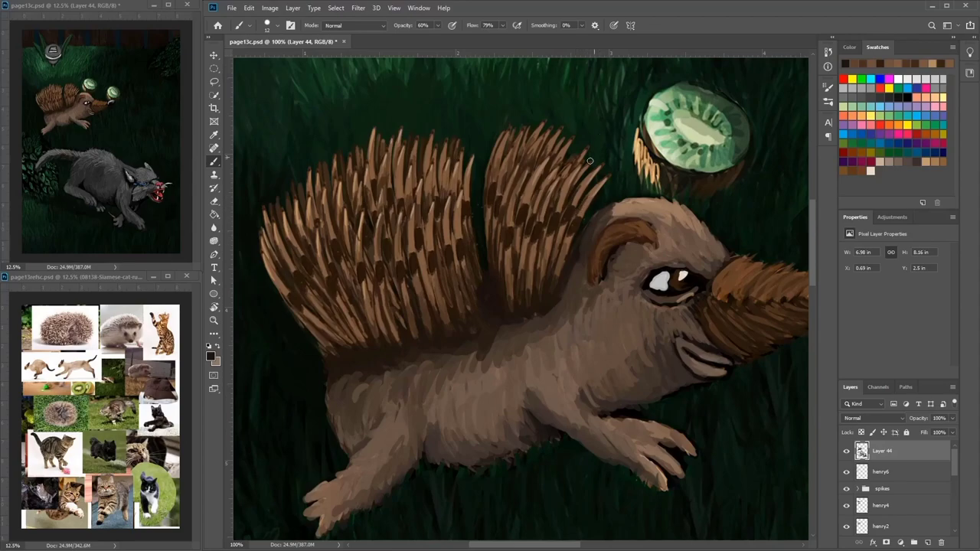
mouse_move(581, 172)
mouse_down()
mouse_move(575, 195)
mouse_move(583, 160)
mouse_move(552, 172)
mouse_up()
Step: Refine the upper and inner quills of the hedgehog's front cluster with alternately sampled light and dark browns
alt+click(542, 170)
alt+click(545, 156)
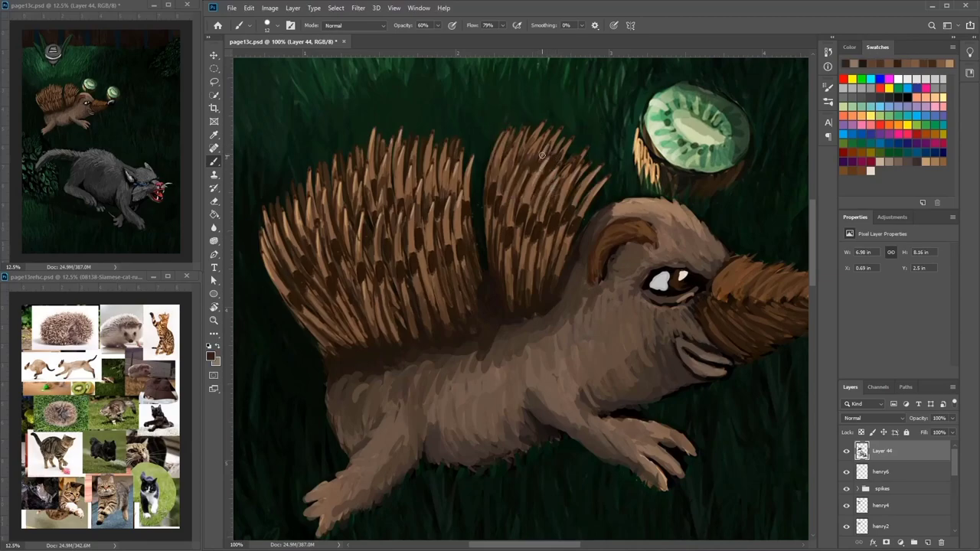
alt+click(534, 170)
alt+click(538, 164)
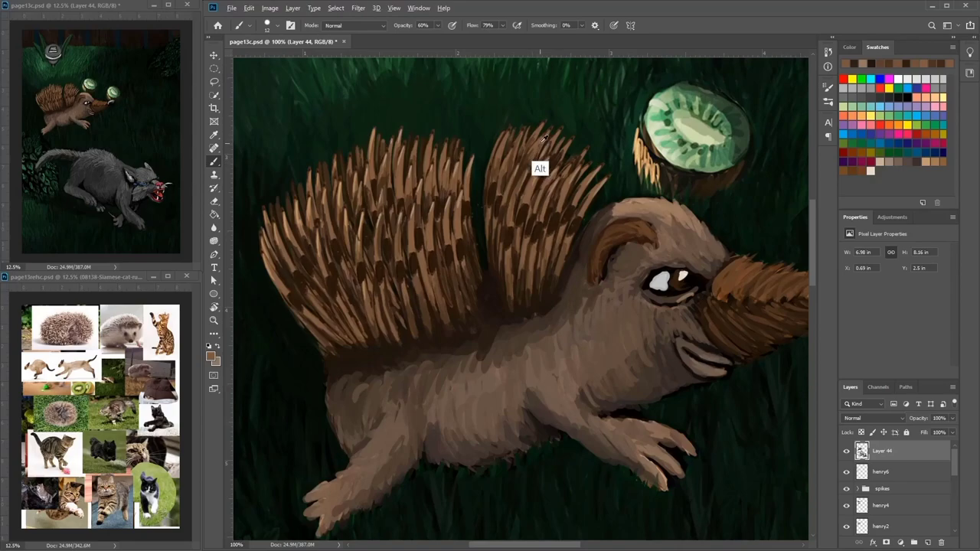
alt+click(532, 175)
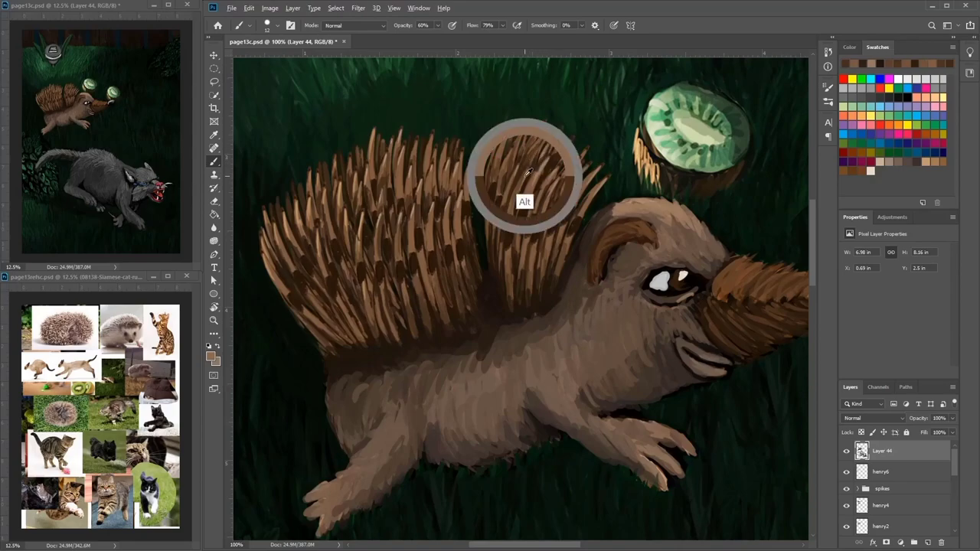
alt+click(532, 189)
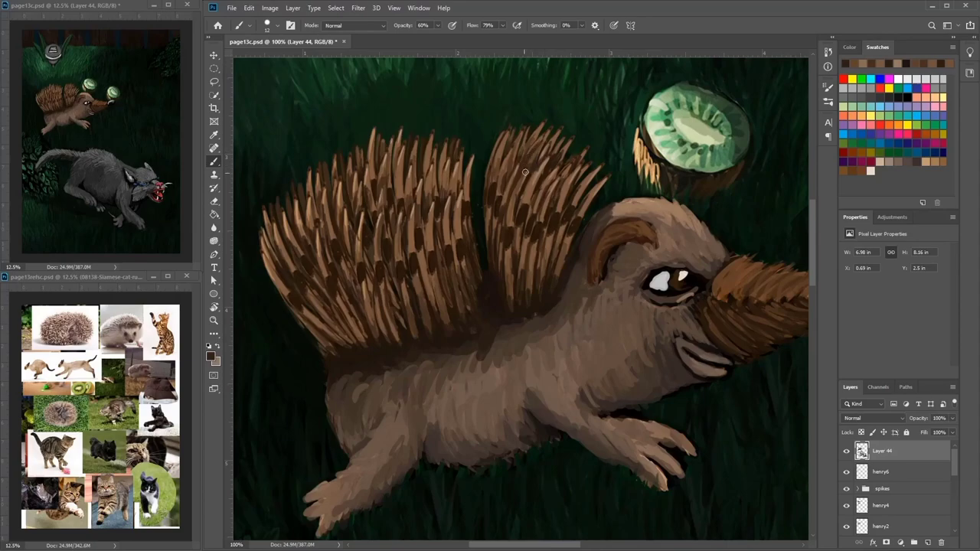
alt+click(519, 196)
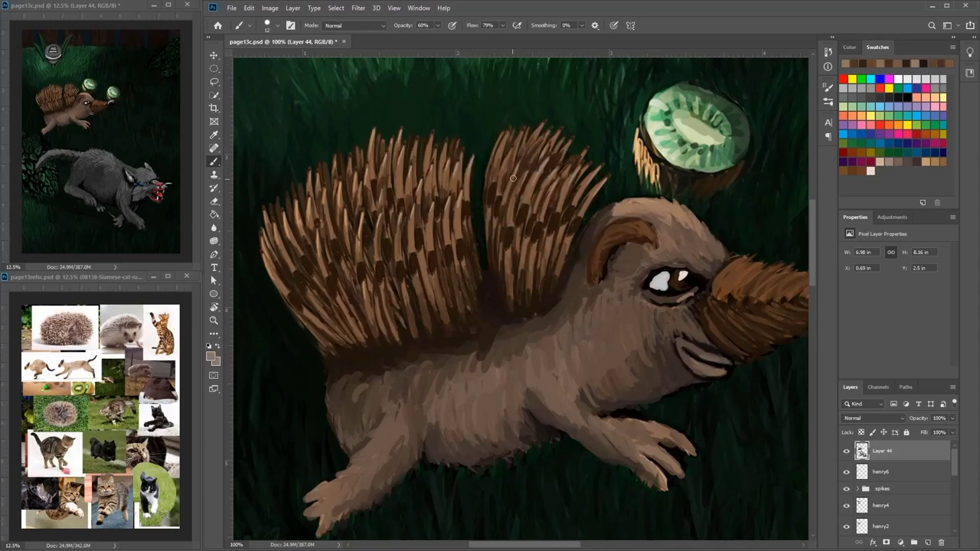
alt+click(503, 228)
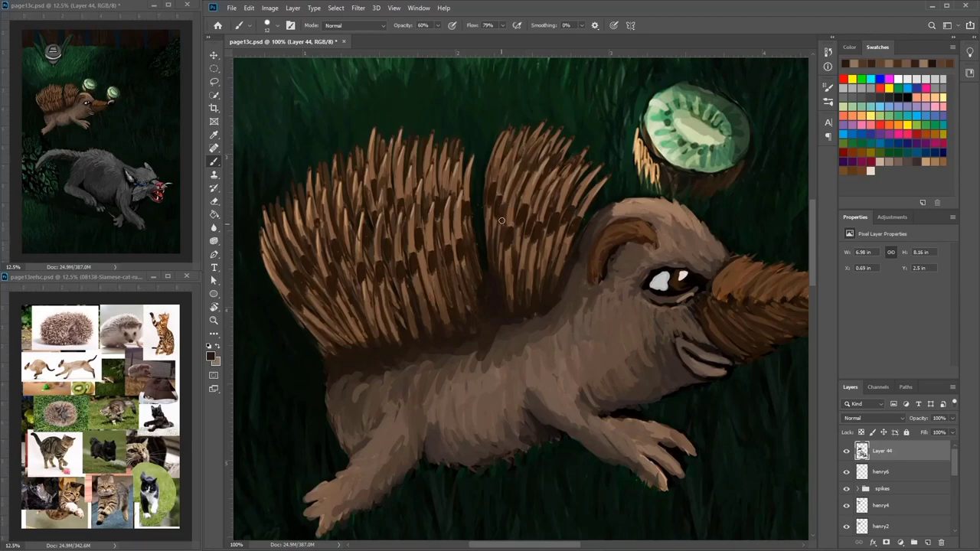
alt+click(511, 212)
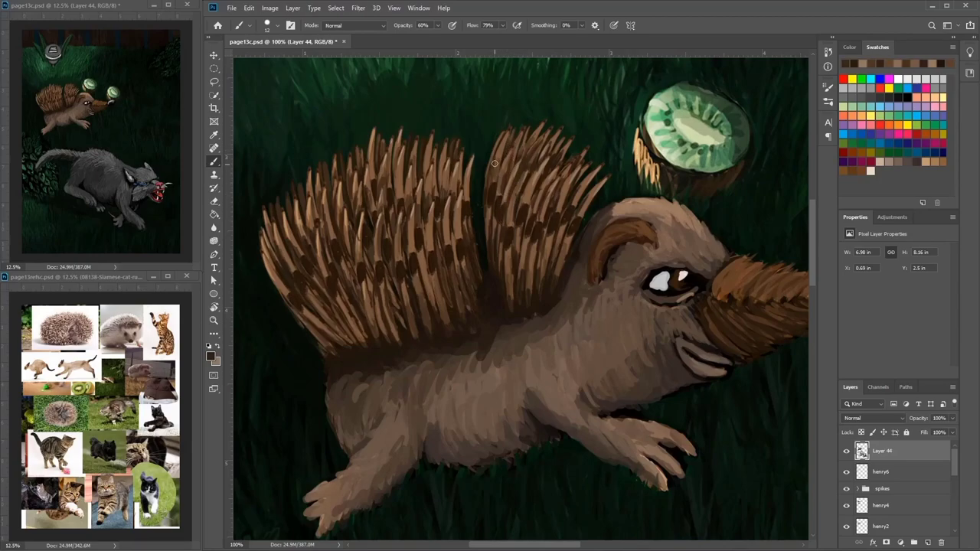
Step: Touch up the front-edge and lower quills of the hedgehog's rear cluster with sampled mid and dark browns
mouse_move(466, 186)
mouse_down()
mouse_move(465, 200)
mouse_move(435, 192)
mouse_up()
alt+click(435, 286)
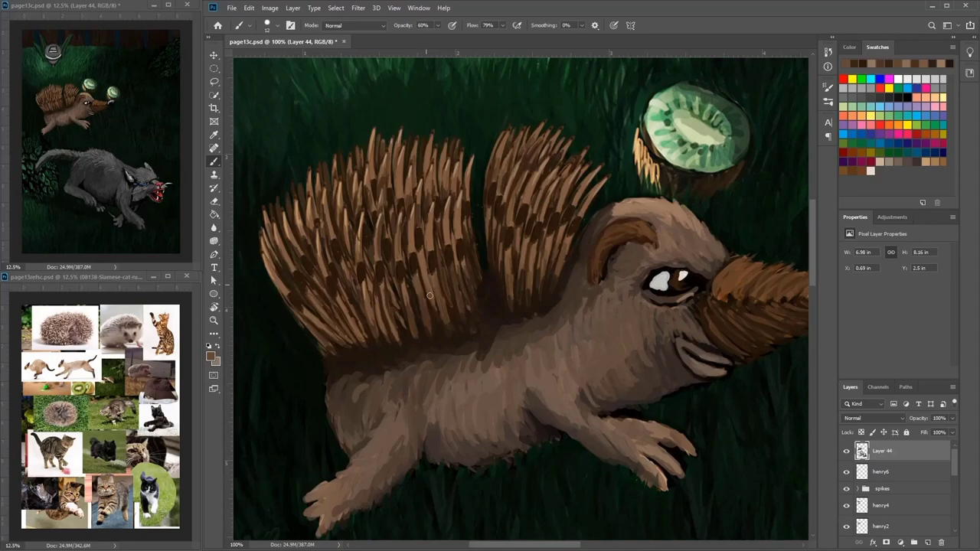
alt+click(442, 337)
alt+click(447, 344)
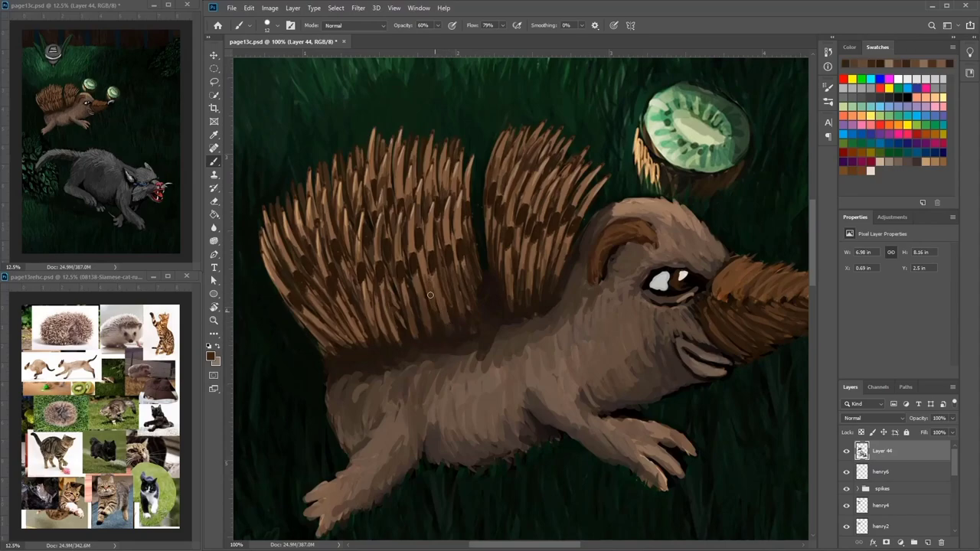
mouse_move(425, 273)
mouse_down()
mouse_move(426, 281)
mouse_move(427, 271)
mouse_up()
Step: Rework the lowest quills at the rear corner of the hedgehog's back cluster with sampled brown and near-black tones
drag(528, 268, 546, 271)
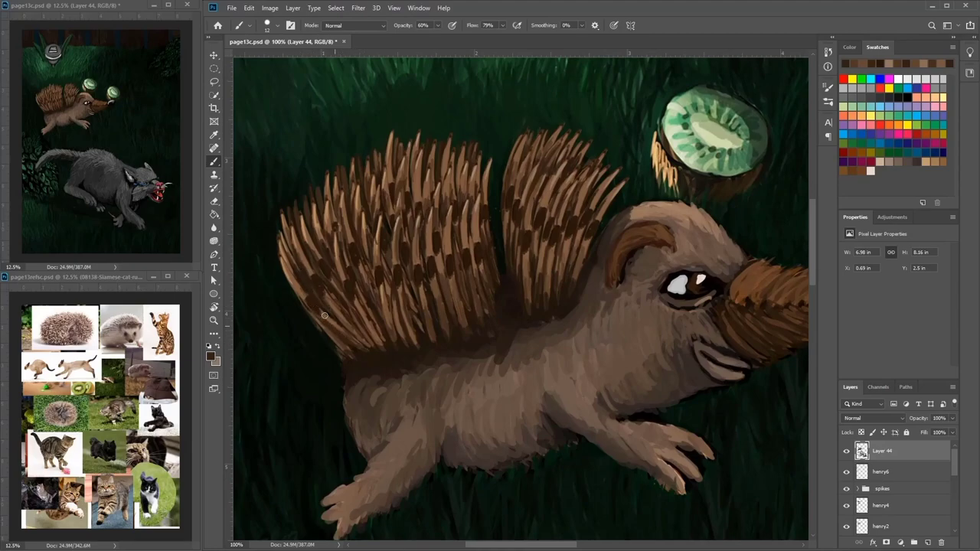
alt+click(335, 346)
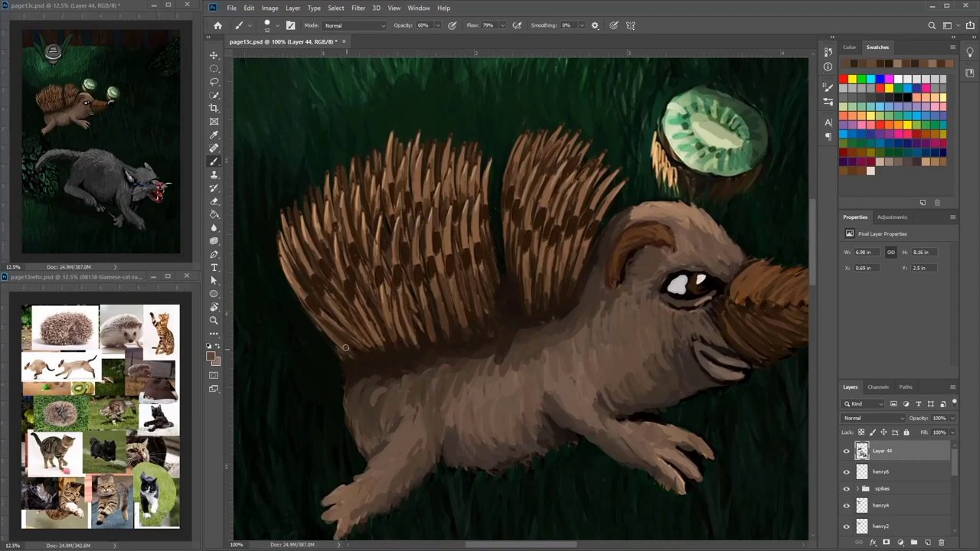
alt+click(341, 339)
alt+click(344, 342)
alt+click(365, 358)
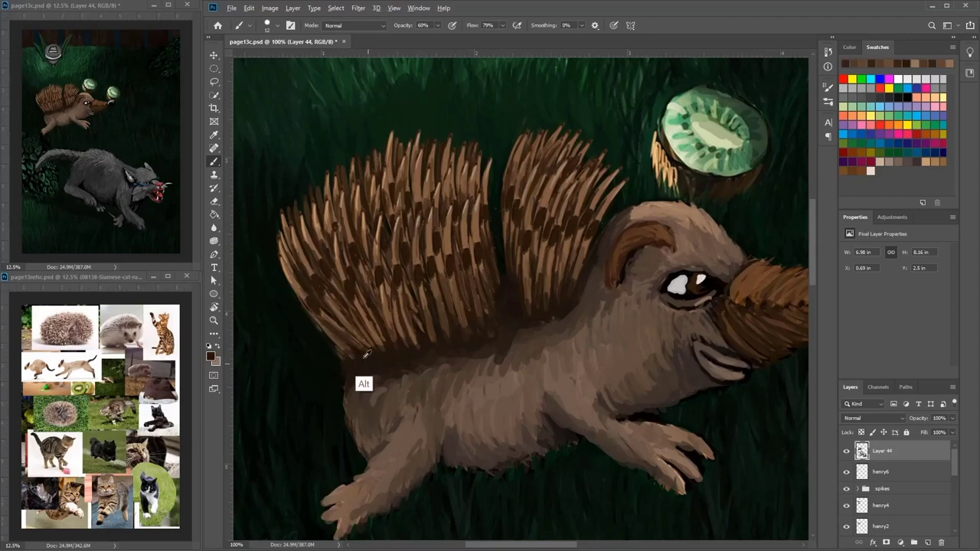
alt+click(319, 324)
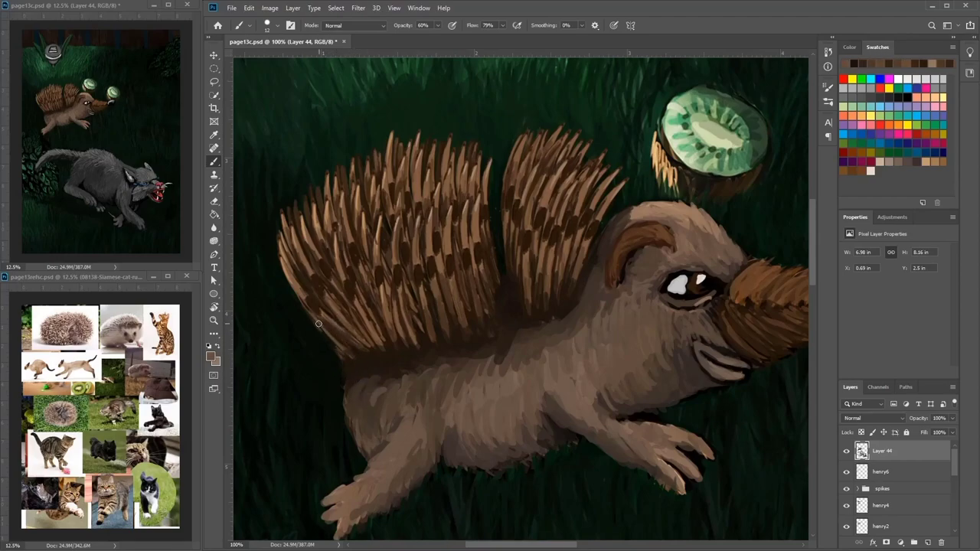
alt+click(346, 385)
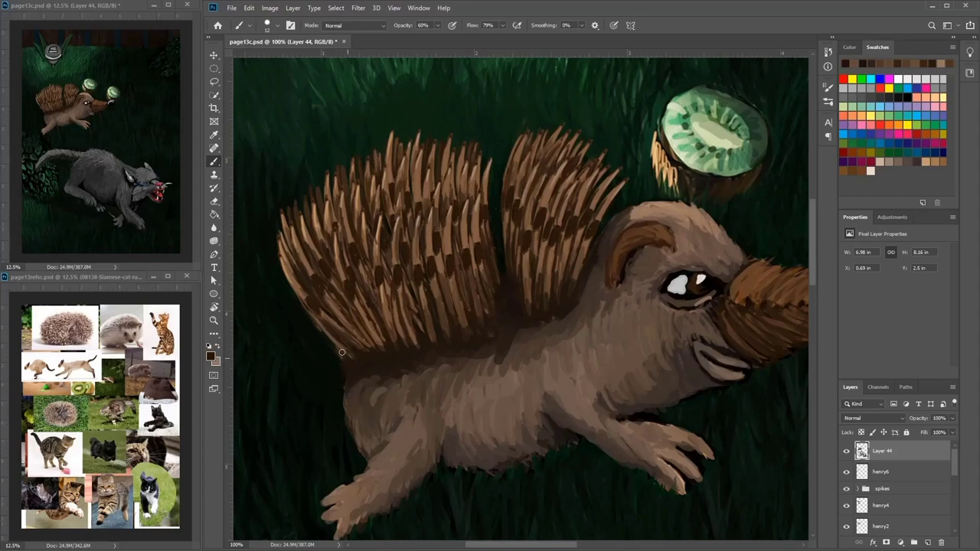
alt+click(342, 354)
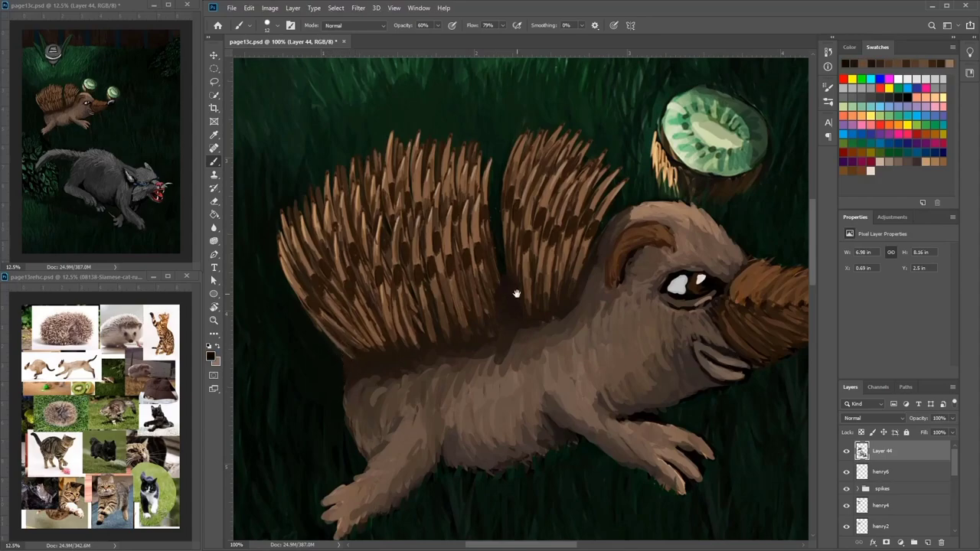
Step: Clean up the quill tips and the gap between the two clusters using sampled dark background greens
scroll(466, 148, up, 2)
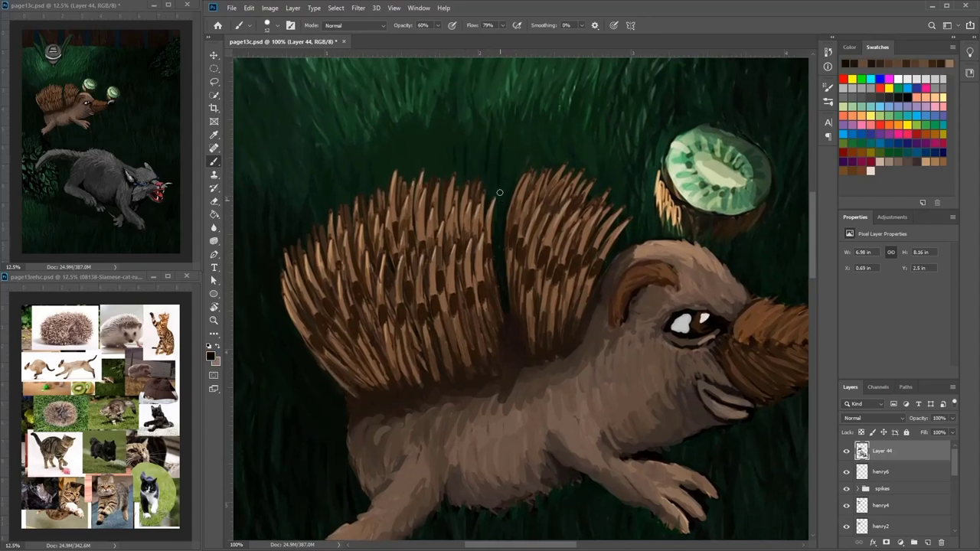
drag(506, 186, 508, 164)
alt+click(500, 230)
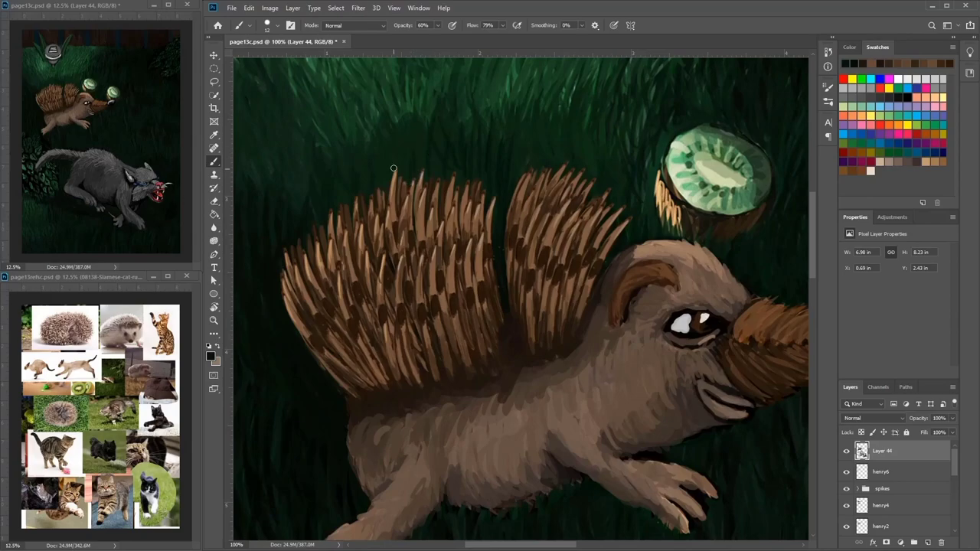
drag(592, 242, 601, 287)
alt+click(513, 168)
mouse_move(506, 203)
mouse_down()
mouse_move(500, 179)
mouse_move(487, 186)
mouse_move(541, 79)
mouse_move(536, 97)
mouse_up()
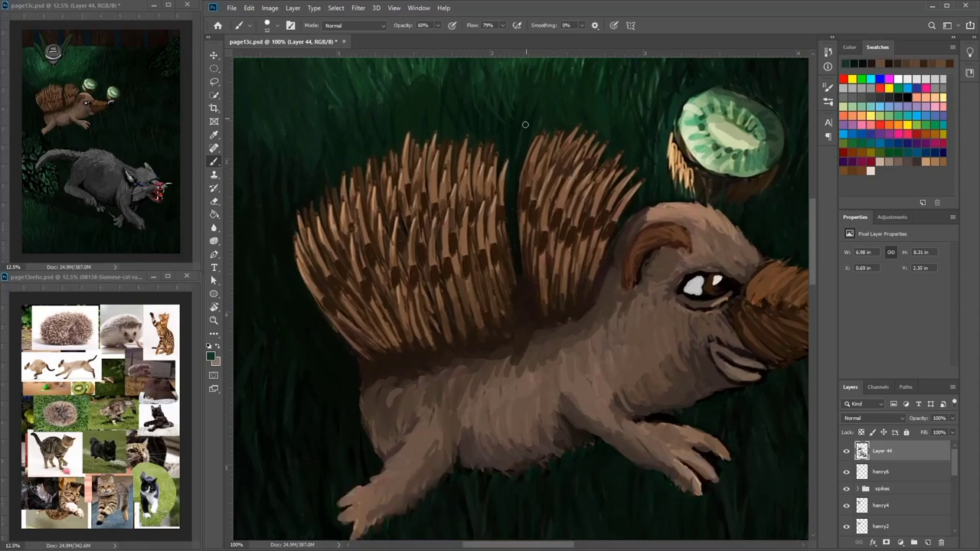
alt+click(517, 187)
scroll(559, 262, down, 1)
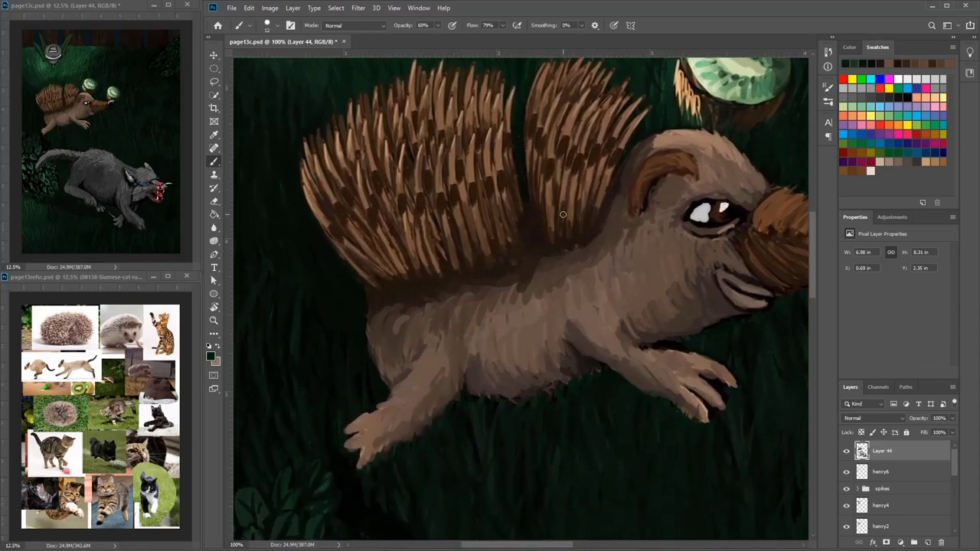
scroll(566, 219, down, 1)
drag(589, 184, 539, 225)
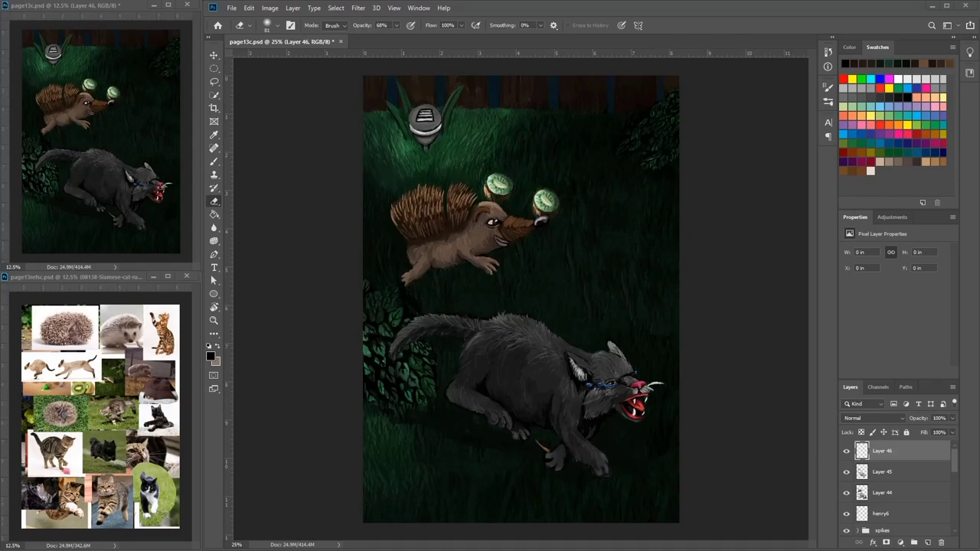
click(475, 436)
click(582, 216)
key(alt)
alt+click(496, 441)
click(580, 217)
right_click(541, 383)
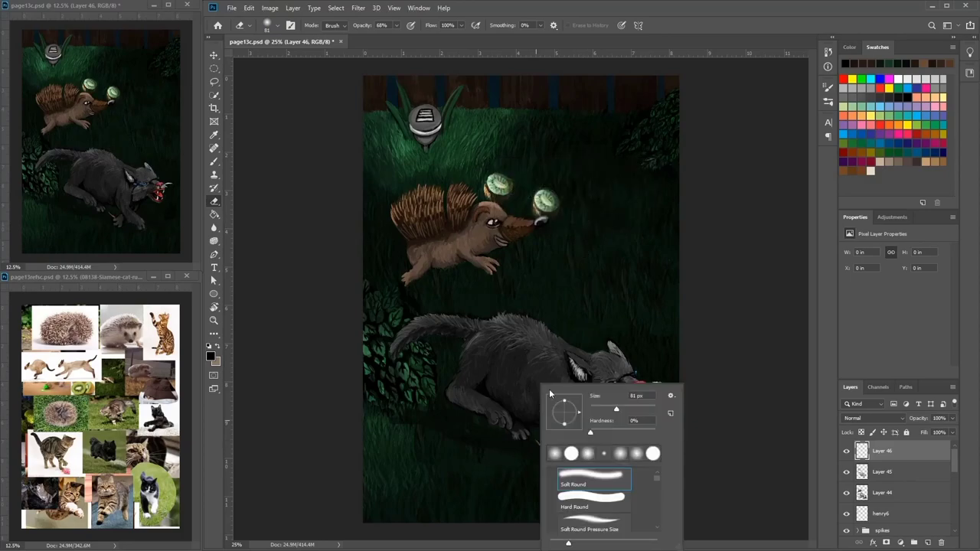
key(Escape)
Step: Set up the Brush tool with the Hard Round Pressure Size preset at 29 px for the cat's ground shadow
key(b)
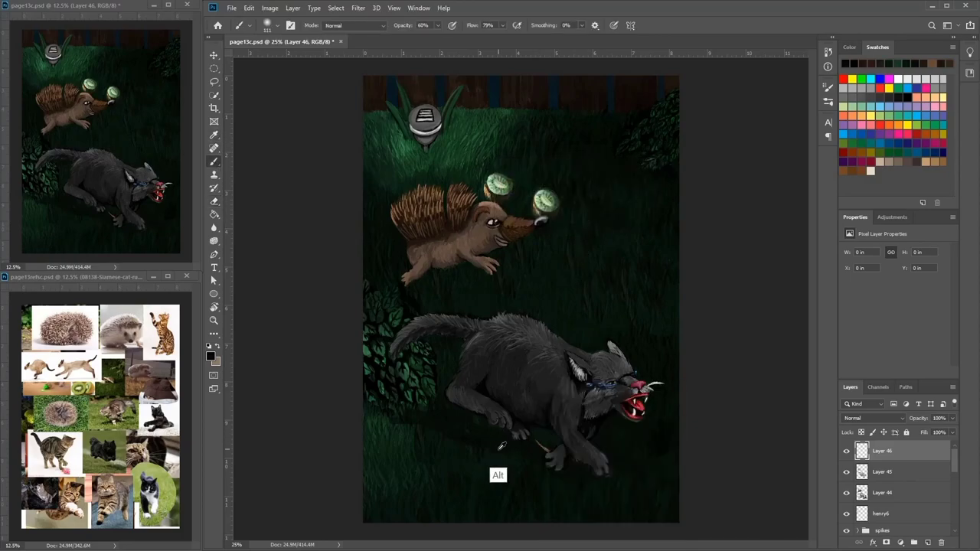
right_click(492, 430)
click(622, 525)
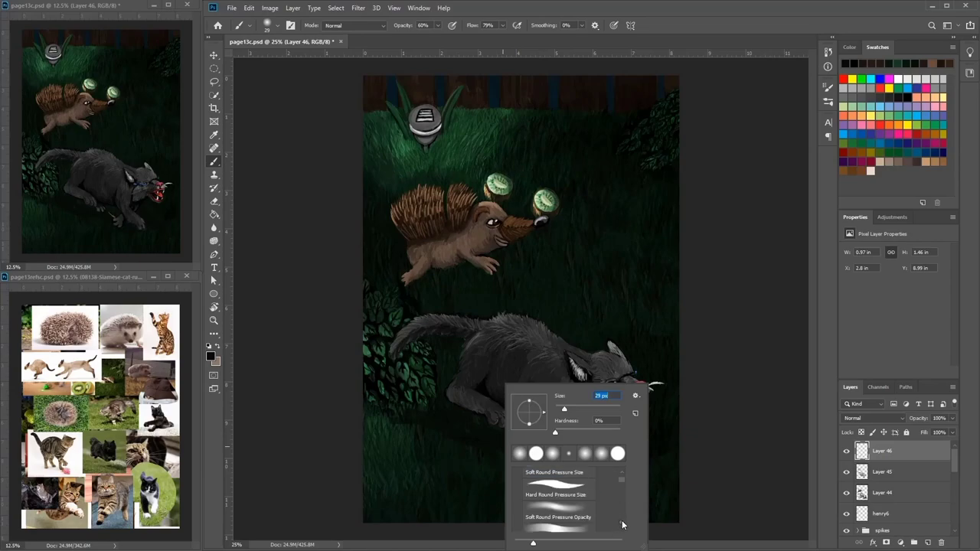
click(572, 486)
right_click(466, 463)
click(470, 461)
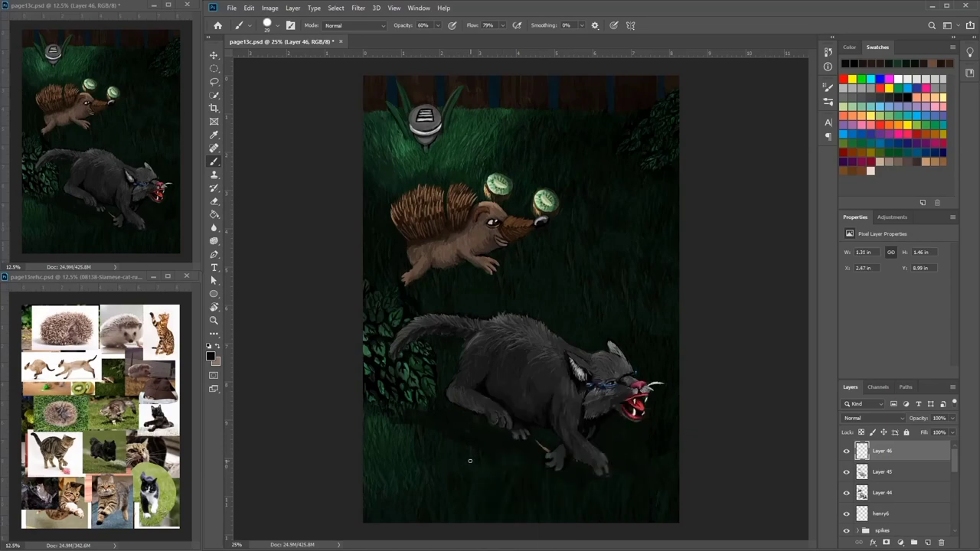
Step: Paint over the grass behind the cat's hind paws and below the bush with sampled dark greens on Layer 46
drag(488, 470, 480, 446)
alt+click(436, 433)
mouse_move(431, 437)
mouse_down()
mouse_move(448, 417)
mouse_move(440, 428)
mouse_move(405, 411)
mouse_up()
alt+click(442, 400)
alt+click(442, 395)
alt+click(406, 428)
click(411, 434)
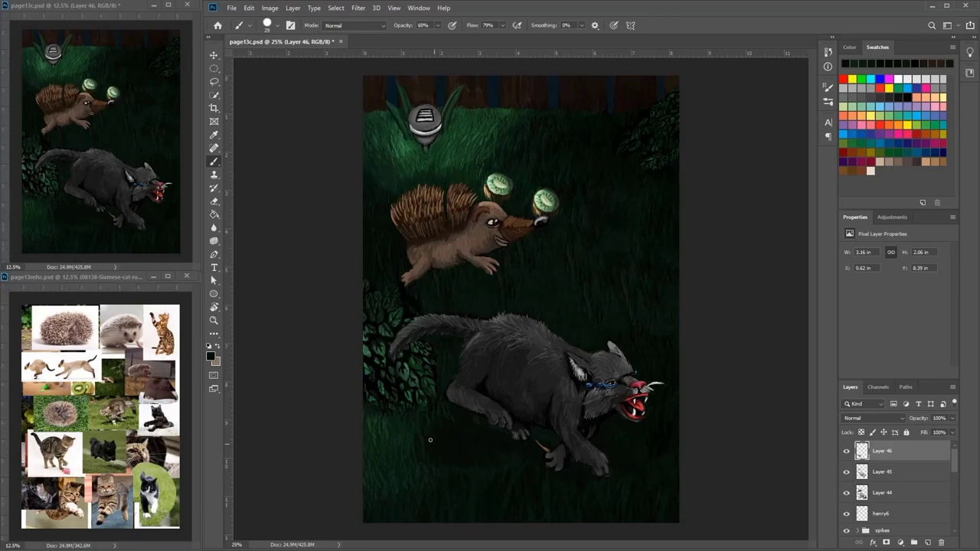
Step: Extend and blend the cat's ground shadow toward the bush with a larger brush, sampling near-black and dark green tones
right_click(482, 427)
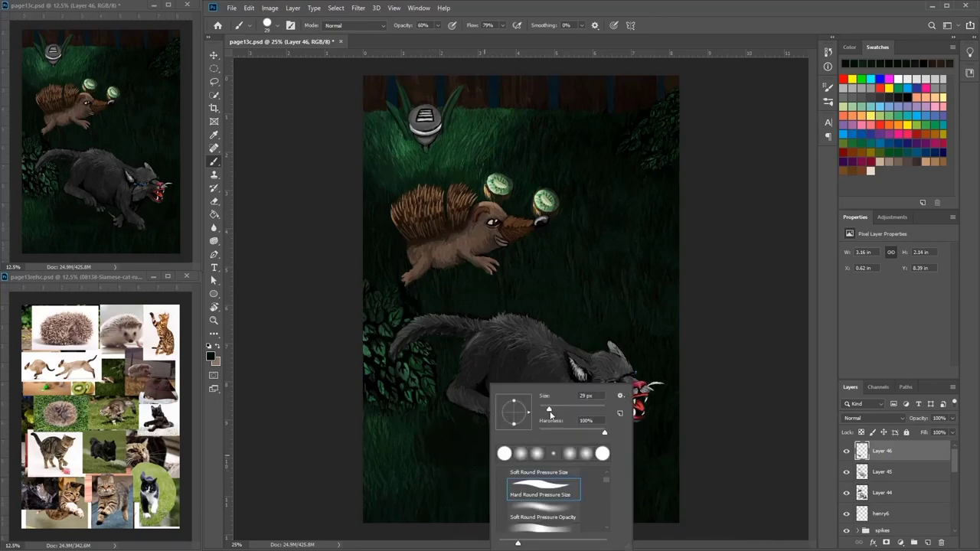
drag(550, 412, 557, 412)
click(451, 456)
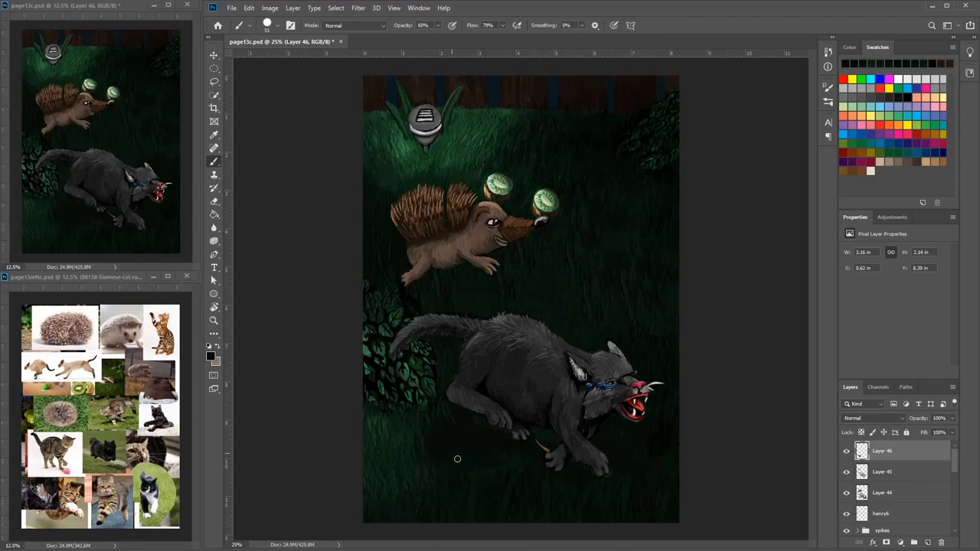
key(ctrl+plus)
scroll(516, 353, down, 5)
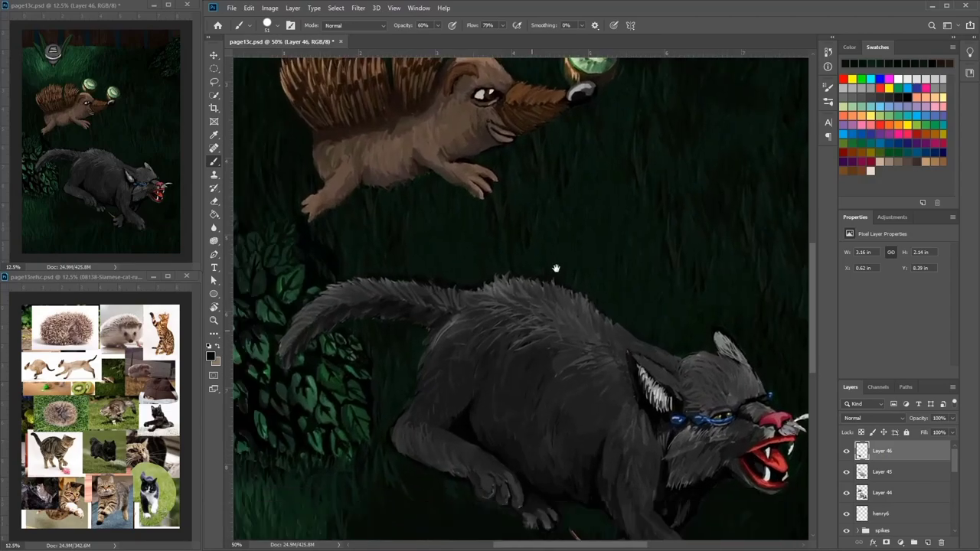
scroll(556, 267, left, 2)
alt+click(407, 418)
mouse_move(408, 418)
mouse_down()
mouse_move(473, 409)
mouse_move(516, 438)
mouse_move(457, 442)
mouse_move(397, 395)
mouse_up()
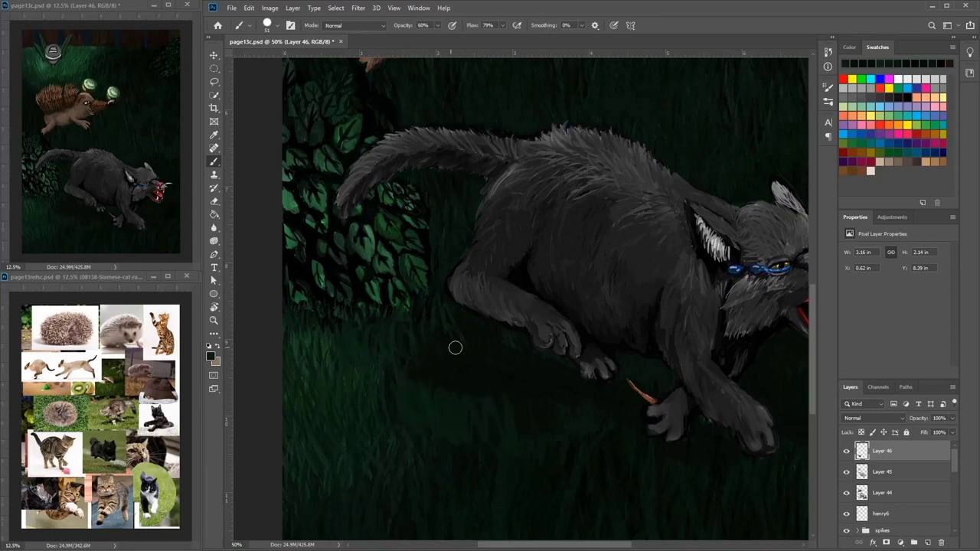
alt+click(485, 379)
mouse_move(478, 387)
mouse_down()
mouse_move(555, 411)
mouse_move(521, 404)
mouse_move(521, 415)
mouse_move(399, 378)
mouse_move(437, 343)
mouse_up()
alt+click(549, 386)
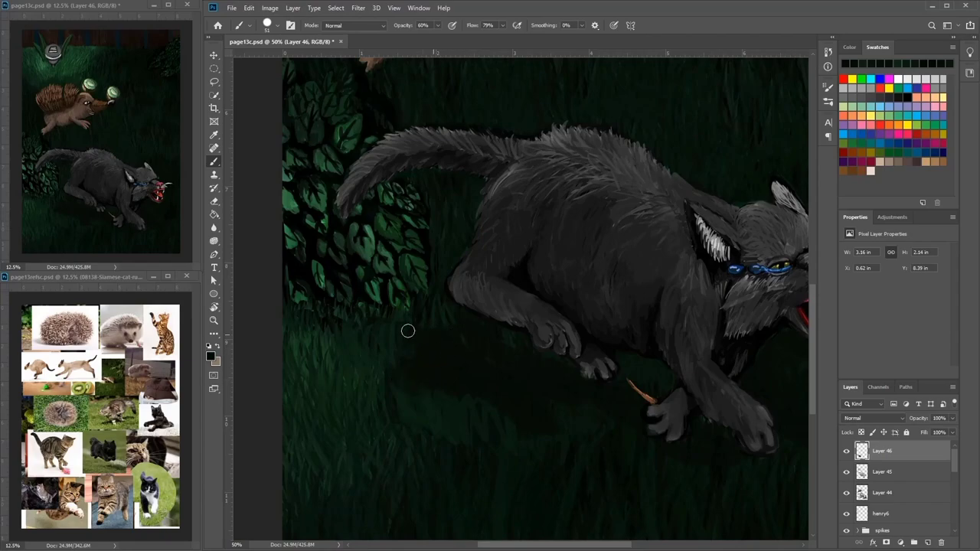
Step: Darken the leaves around the tip of the cat's tail with near-black, and reduce the brush size to 23 px
mouse_move(365, 230)
mouse_down()
mouse_move(369, 210)
mouse_move(389, 218)
mouse_move(394, 201)
mouse_move(418, 232)
mouse_move(382, 200)
mouse_up()
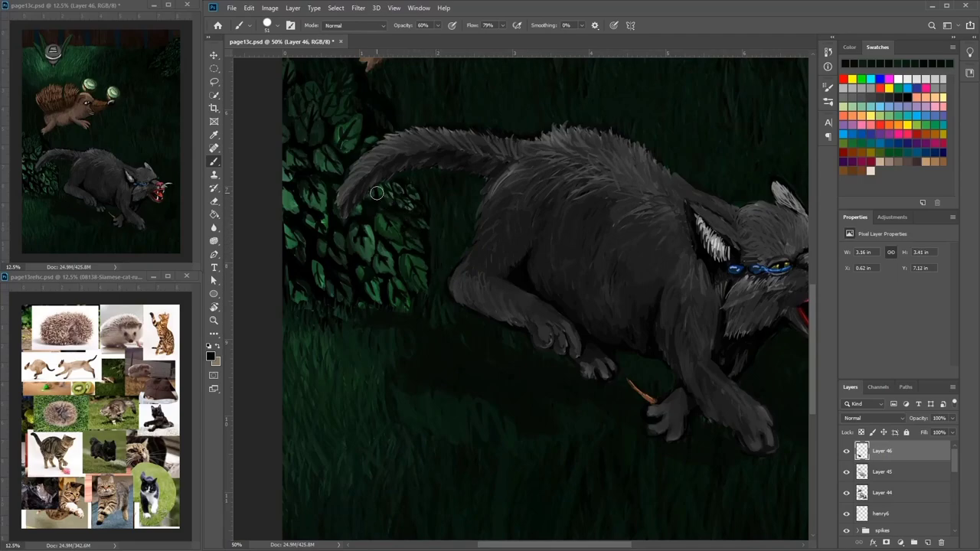
right_click(510, 171)
click(575, 199)
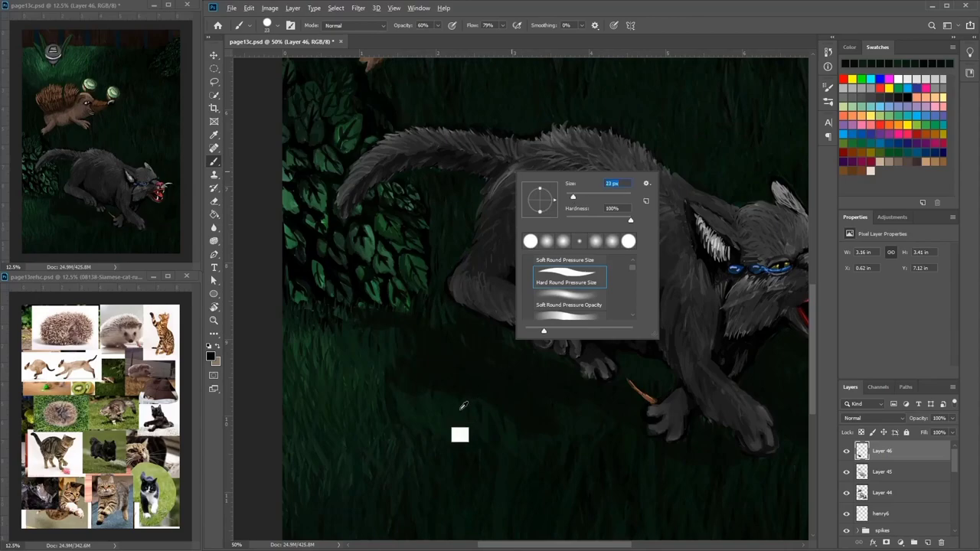
Step: Blend the outer edge of the cat's ground shadow into the grass below the bush with sampled dark green strokes on Layer 46
alt+click(389, 403)
alt+click(414, 400)
alt+click(397, 409)
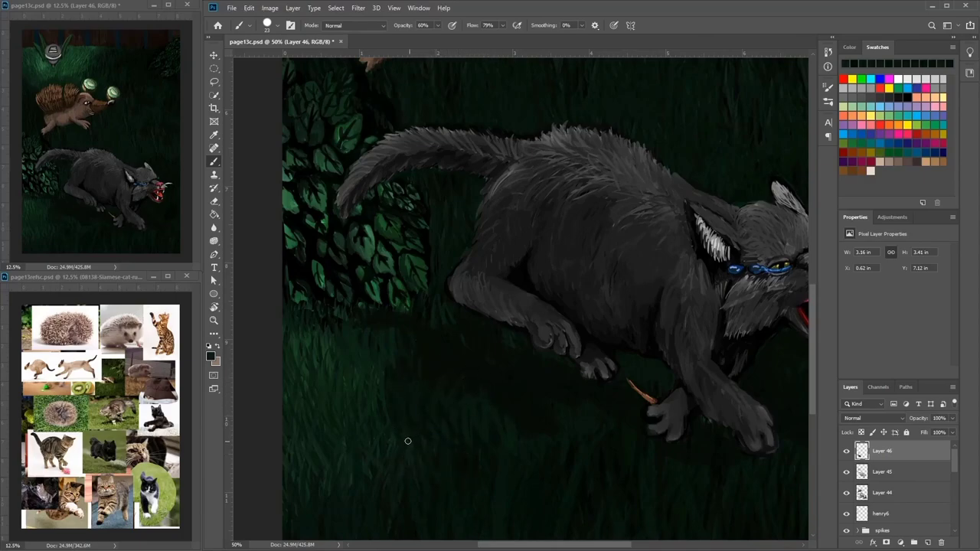
key(alt)
drag(438, 459, 404, 405)
mouse_move(399, 448)
mouse_down()
mouse_move(414, 408)
mouse_move(407, 384)
mouse_up()
drag(453, 438, 450, 414)
alt+click(451, 454)
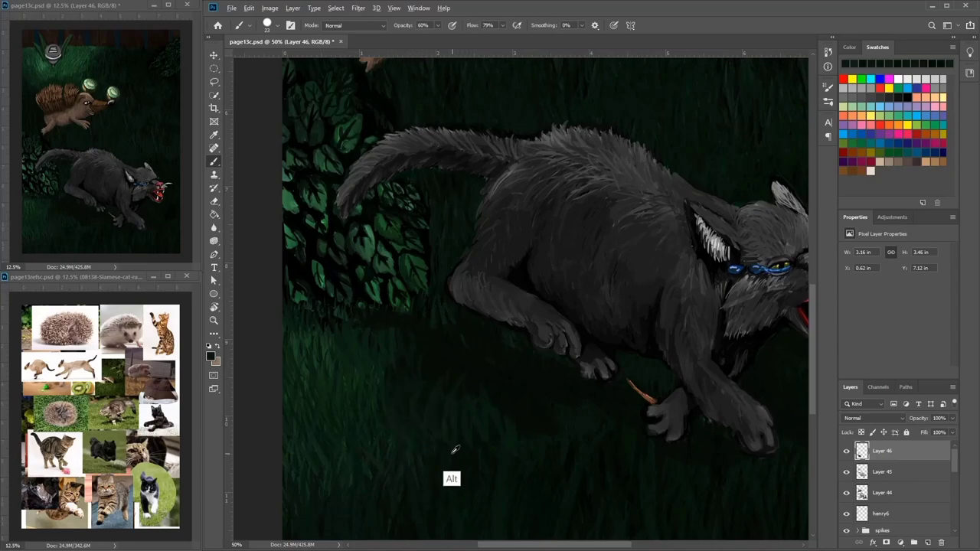
Step: Deepen the ground shadow beneath the cat's hind paws with sampled near-black and dark green tones
mouse_move(451, 454)
mouse_down()
mouse_move(425, 419)
mouse_move(467, 413)
mouse_move(473, 421)
mouse_move(512, 408)
mouse_move(561, 419)
mouse_move(559, 408)
mouse_move(583, 400)
mouse_move(565, 393)
mouse_up()
alt+click(482, 432)
alt+click(525, 390)
alt+click(605, 396)
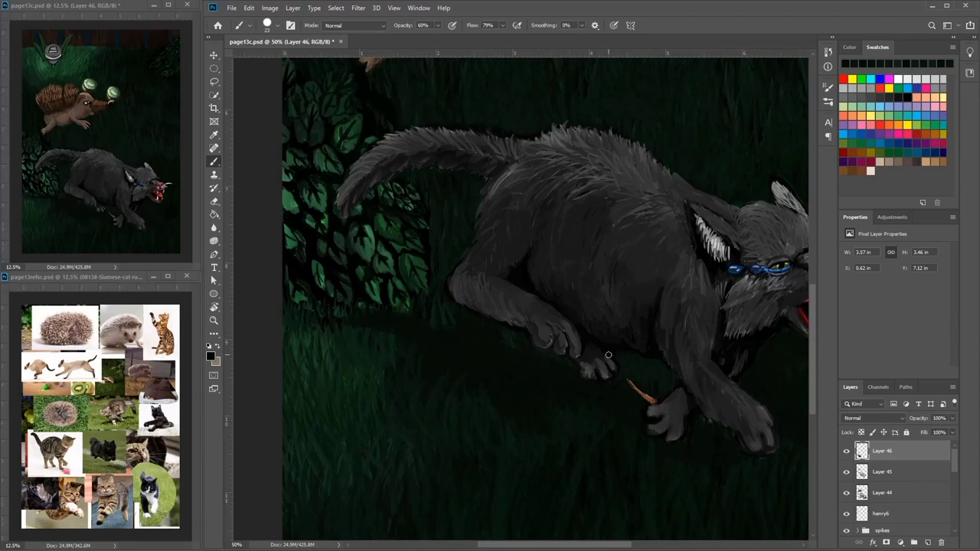
drag(599, 373, 572, 293)
key(ctrl+minus)
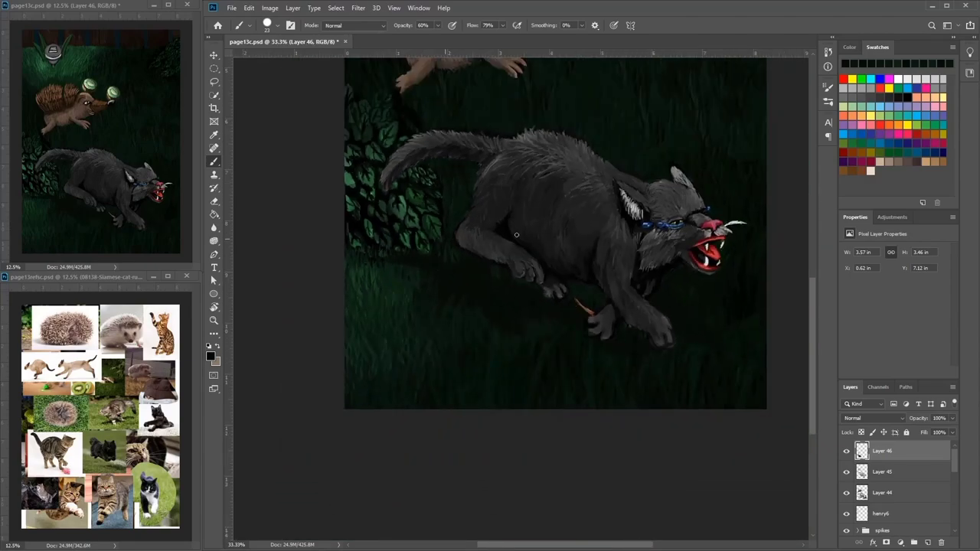
drag(566, 248, 531, 283)
drag(525, 340, 529, 346)
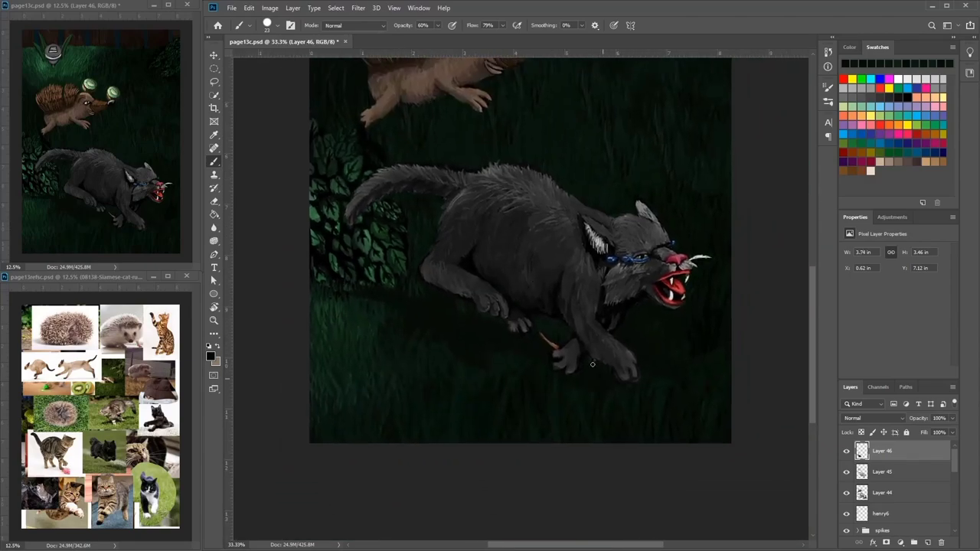
Step: Shade the cat's far front paw beside the twig with dark greys sampled from its near front leg
mouse_move(576, 374)
mouse_down()
mouse_move(568, 371)
mouse_move(574, 352)
mouse_move(573, 370)
mouse_move(567, 359)
mouse_up()
alt+click(613, 341)
alt+click(579, 327)
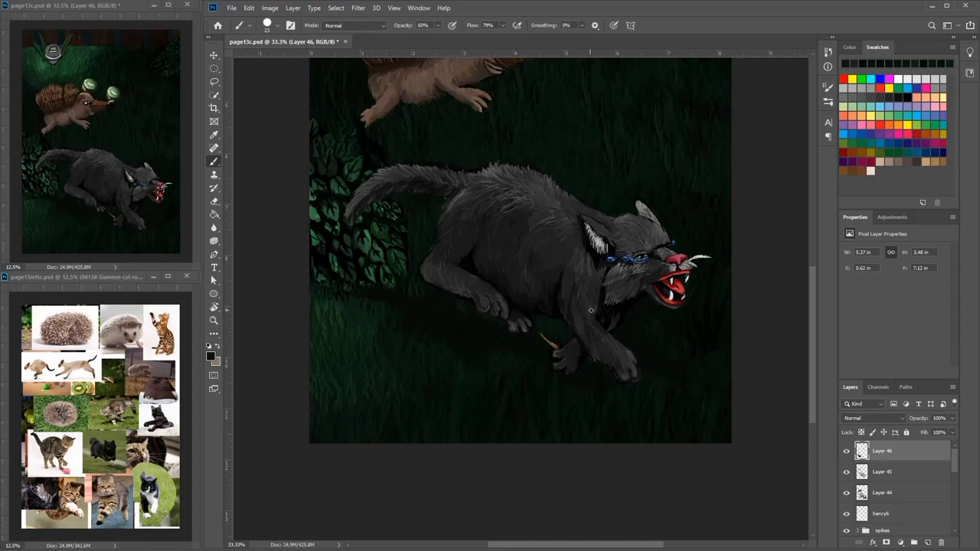
alt+click(586, 342)
drag(564, 363, 563, 352)
alt+click(588, 341)
alt+click(579, 297)
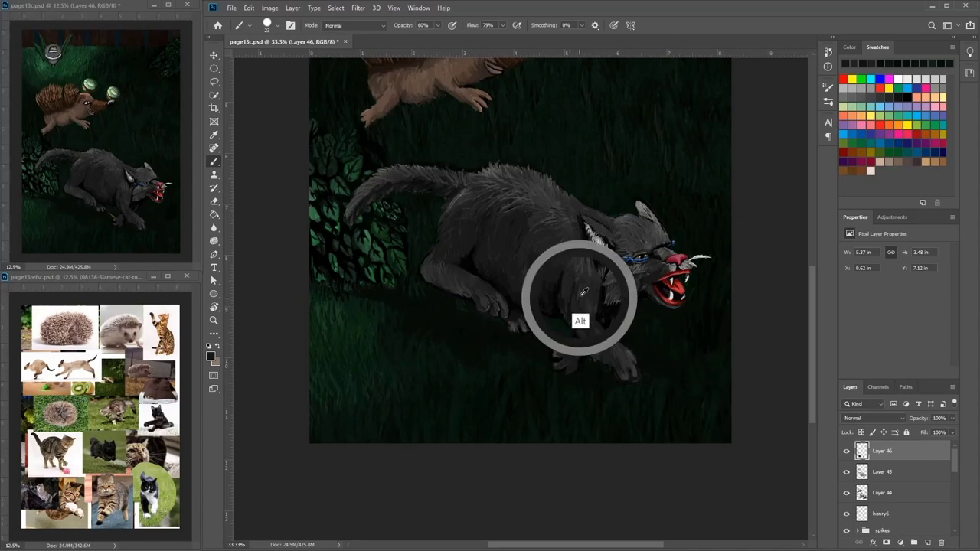
drag(565, 353, 573, 350)
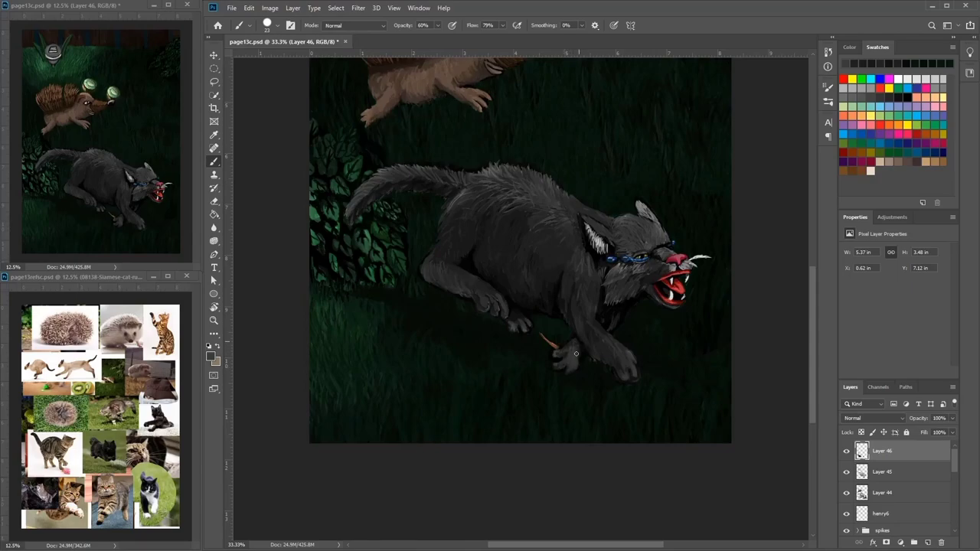
Step: Refine the toes and lower edge of the far front paw with alternating sampled dark grey and near-black strokes
alt+click(573, 362)
drag(576, 341, 575, 359)
alt+click(574, 363)
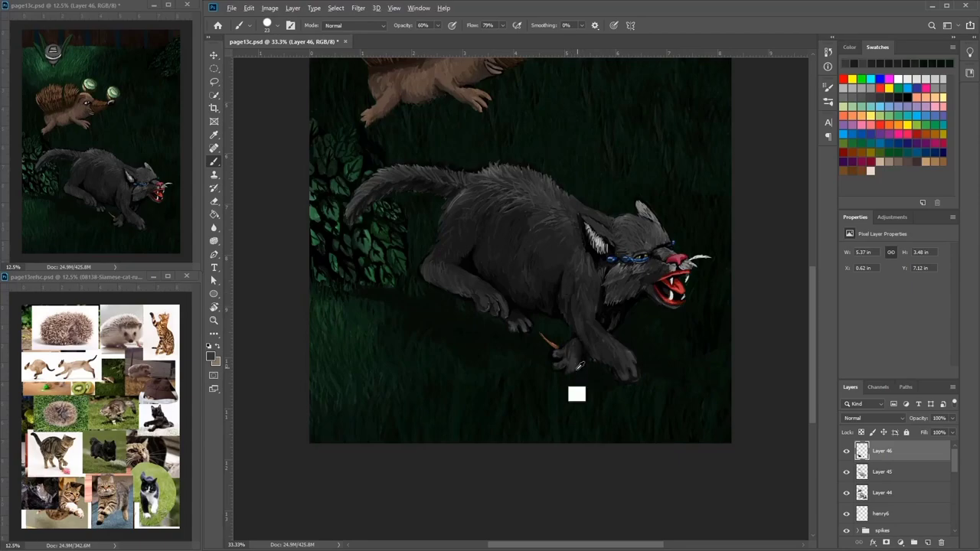
alt+click(568, 369)
alt+click(576, 373)
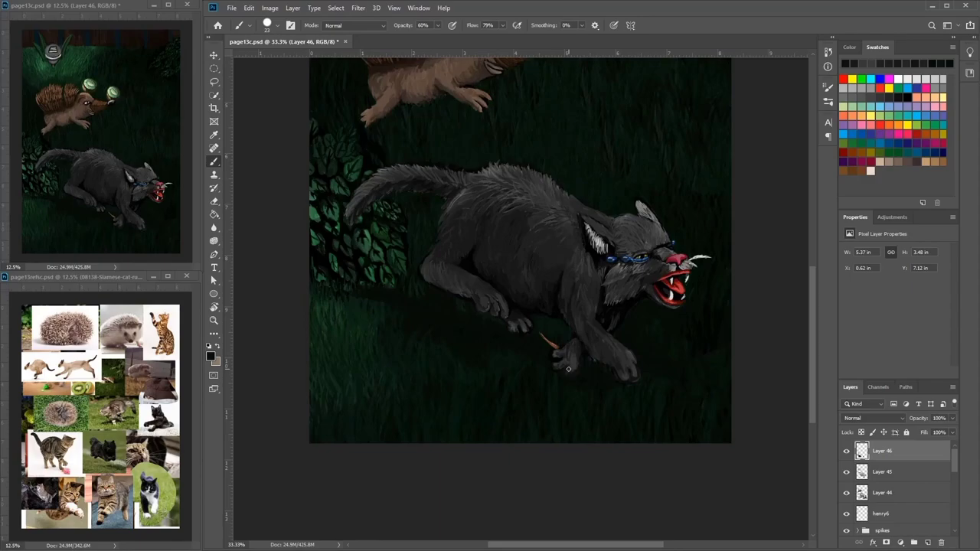
mouse_move(566, 370)
mouse_down()
mouse_move(559, 361)
mouse_move(578, 372)
mouse_up()
alt+click(574, 371)
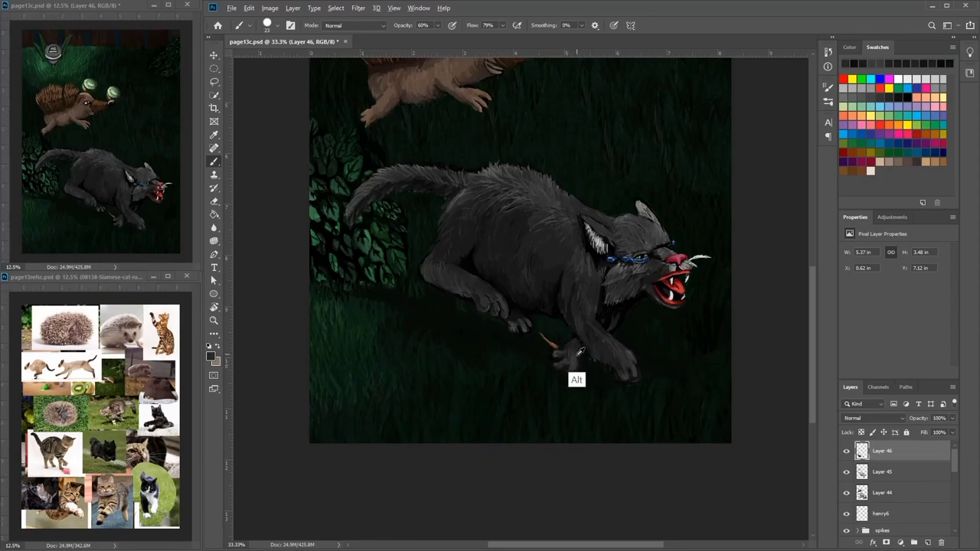
alt+click(581, 349)
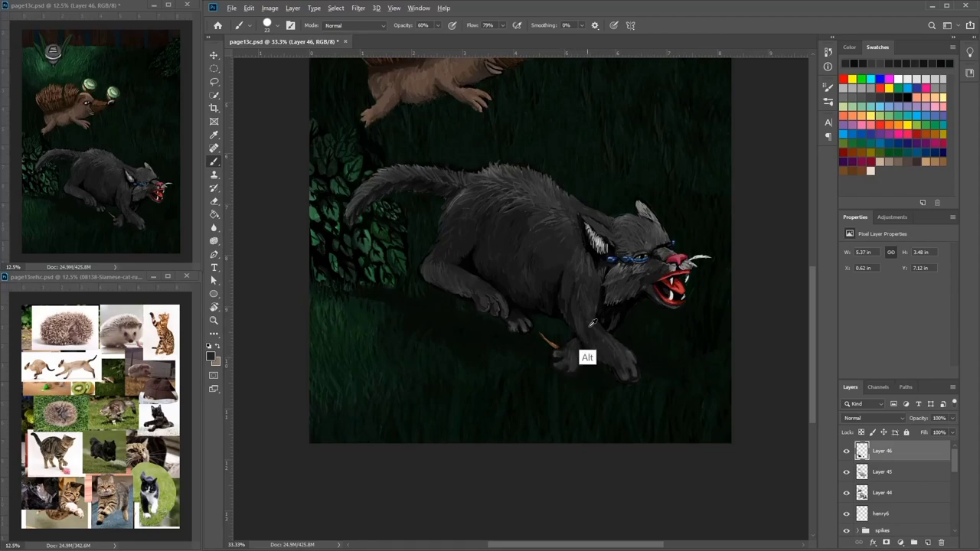
alt+click(578, 338)
drag(573, 346, 572, 370)
alt+click(484, 294)
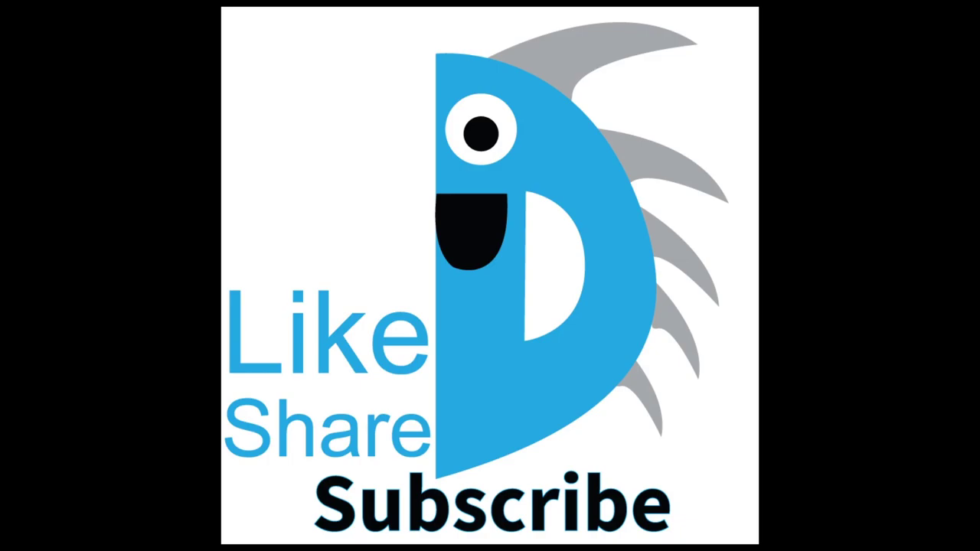
Step: Switch to the browser, maximize the ArtStation profile page, and open the artist's linked portfolio website
click(488, 175)
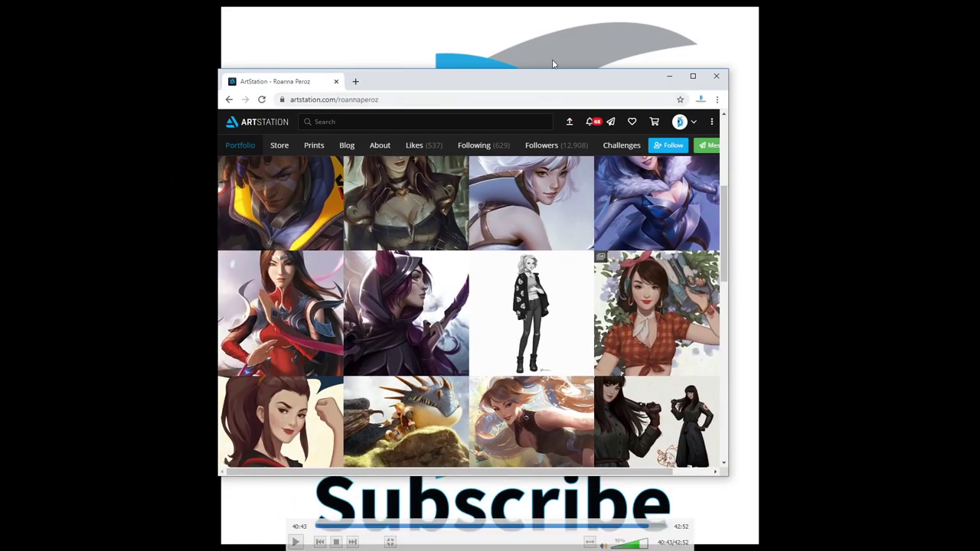
click(693, 76)
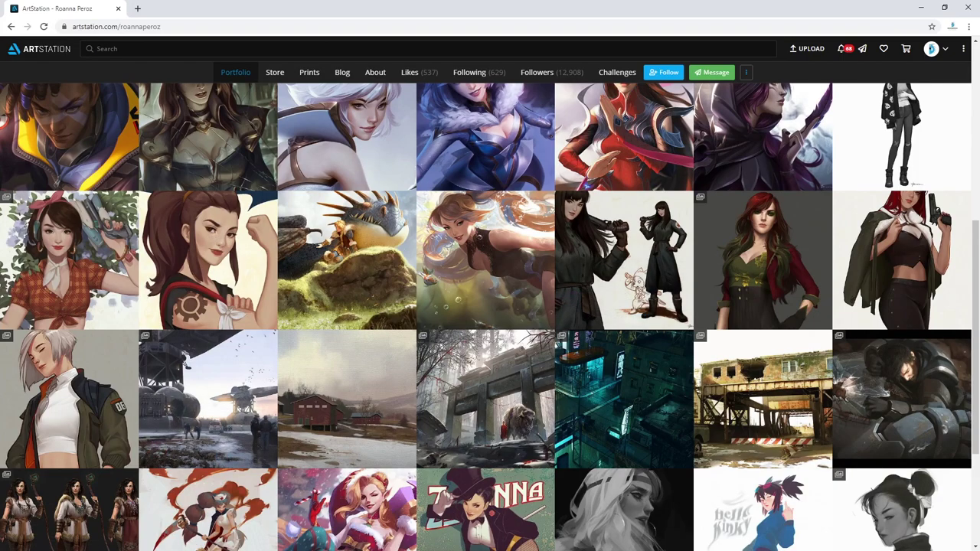
scroll(459, 345, up, 4)
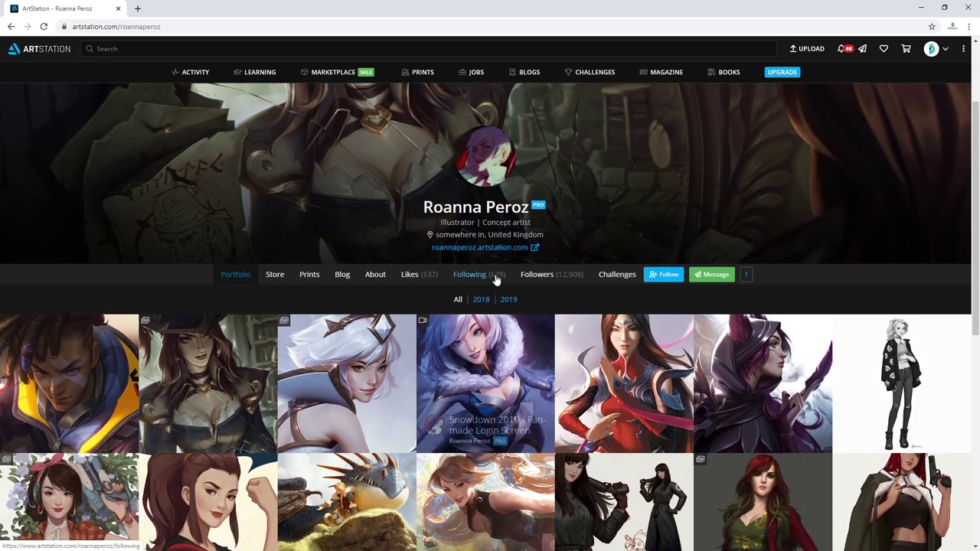
scroll(495, 279, up, 2)
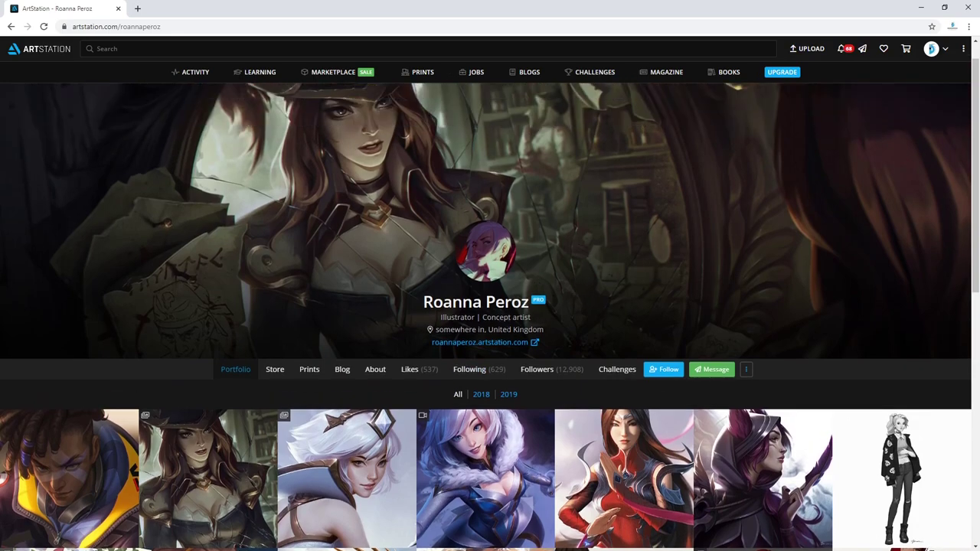
click(499, 349)
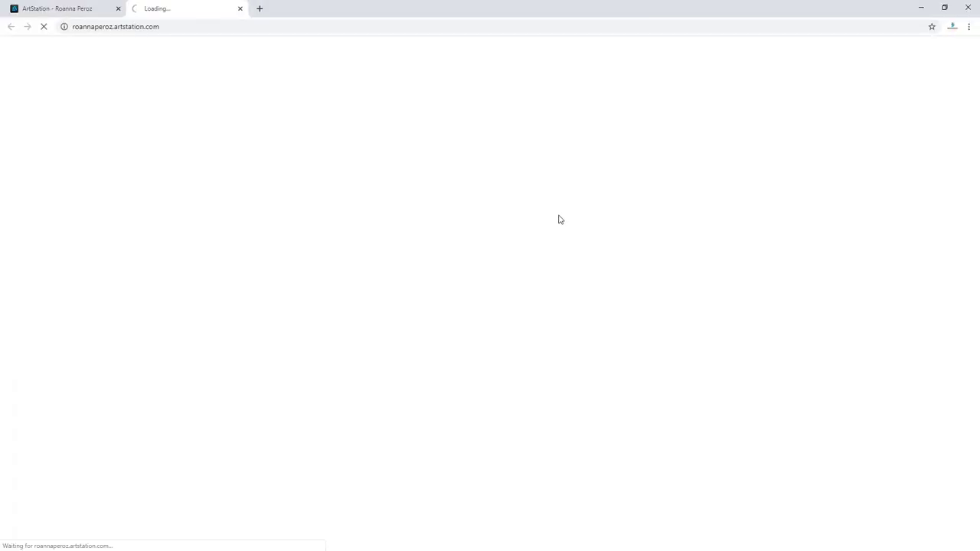
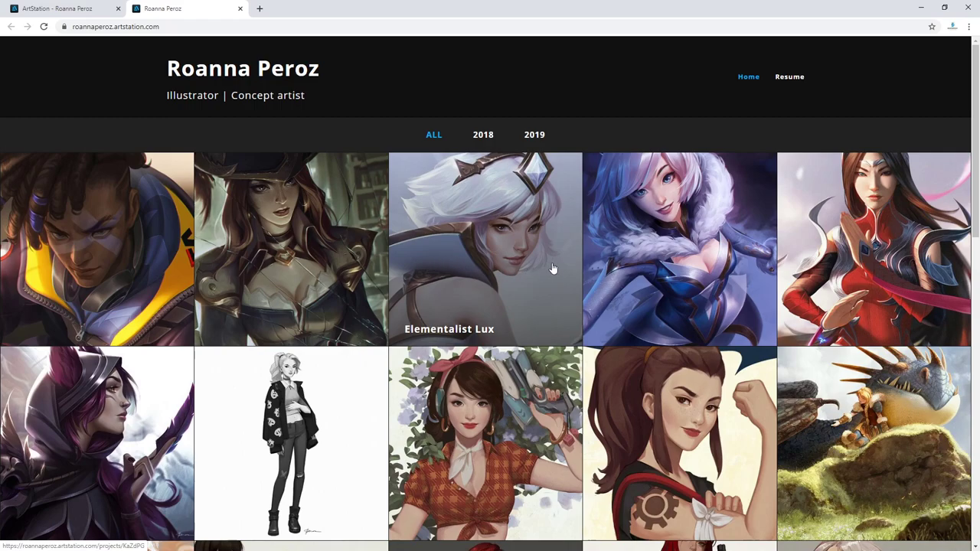
Step: Look through the artist's whole portfolio gallery down to the footer and return to the album filters
scroll(571, 280, down, 2)
scroll(570, 321, down, 1)
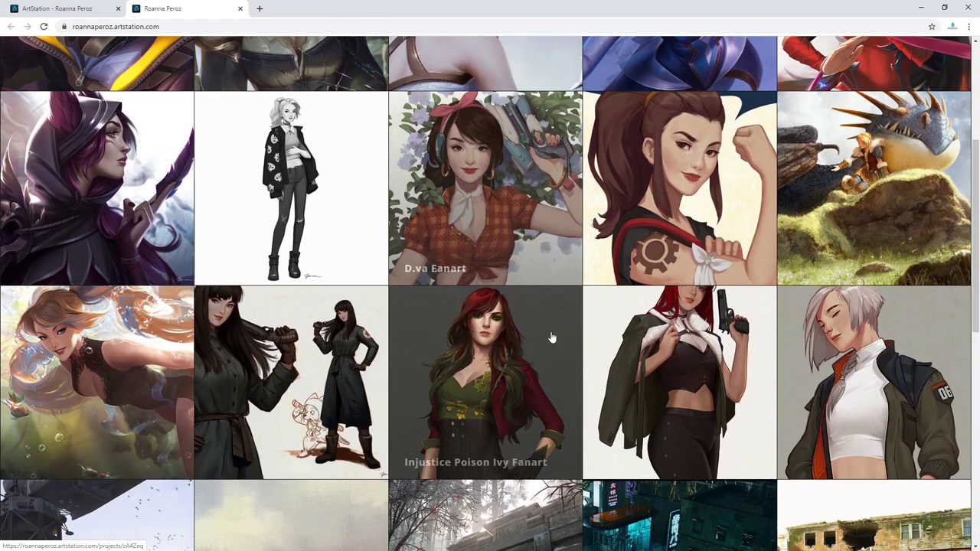
scroll(562, 364, down, 1)
scroll(532, 346, down, 3)
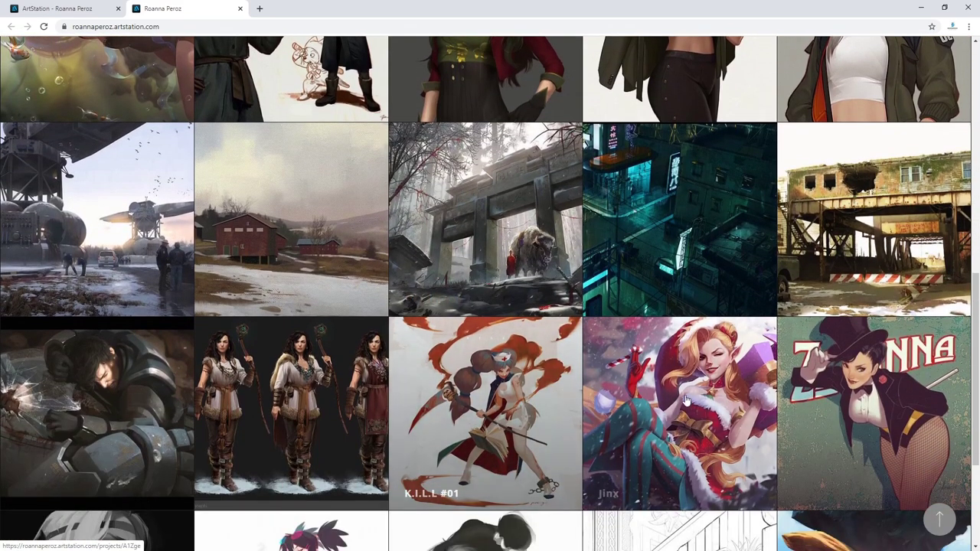
scroll(536, 394, down, 3)
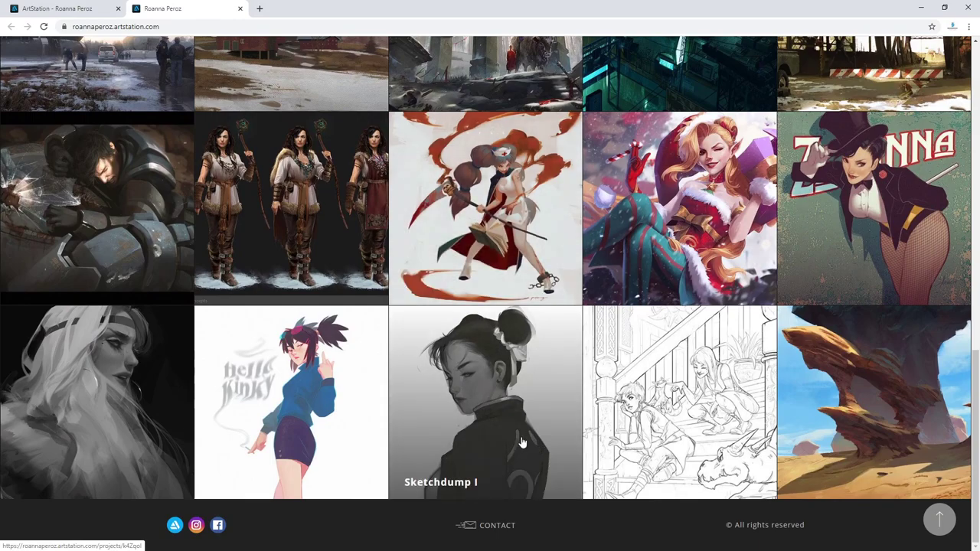
scroll(525, 455, up, 1)
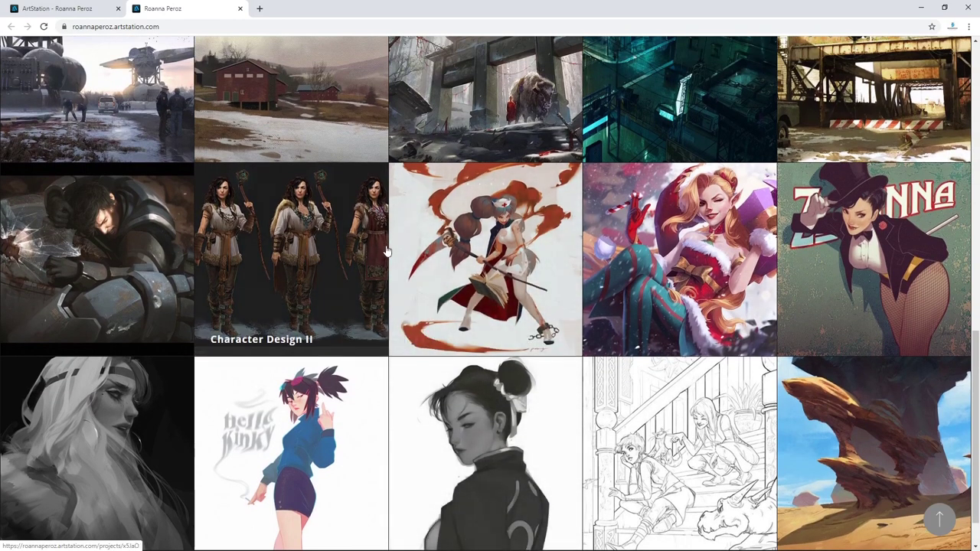
scroll(436, 253, up, 5)
scroll(453, 239, up, 1)
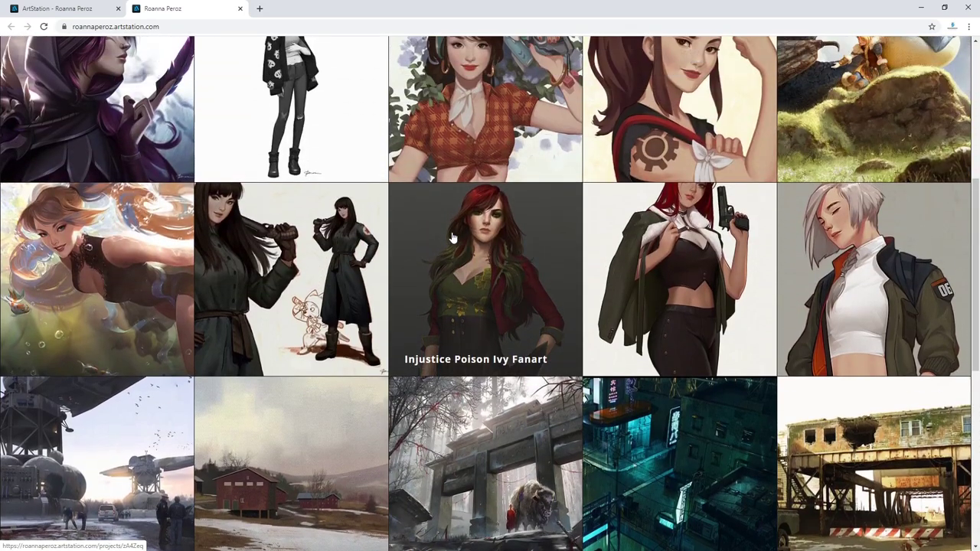
scroll(305, 209, up, 3)
scroll(305, 208, up, 1)
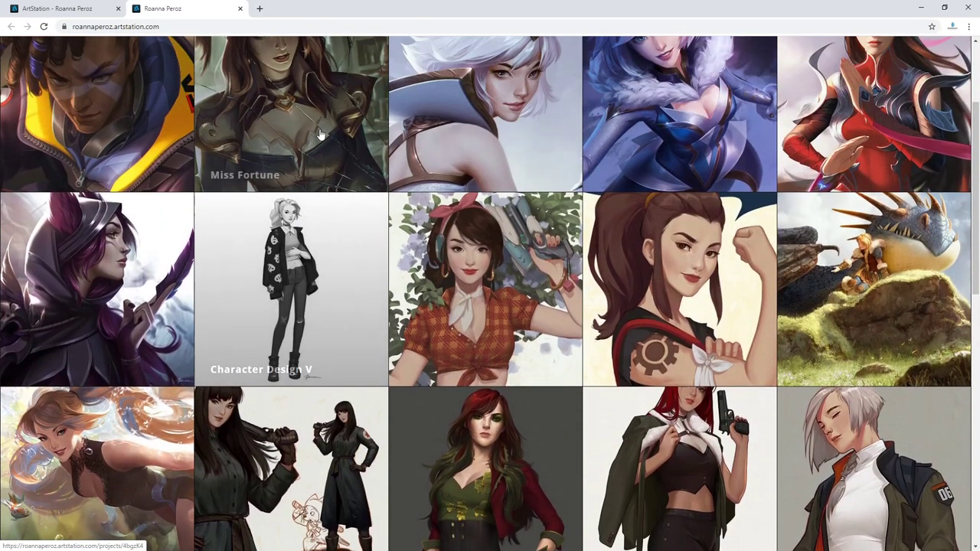
scroll(498, 126, up, 2)
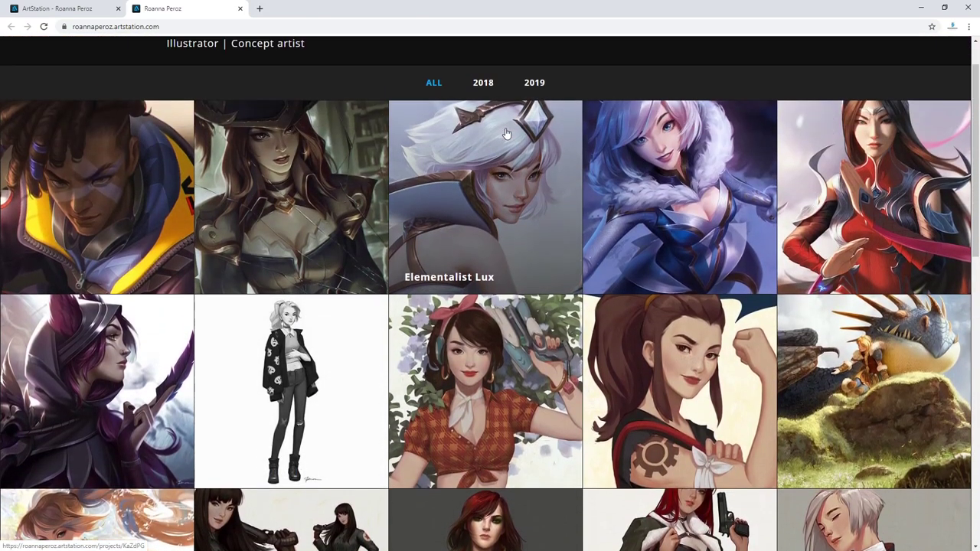
Step: View the portfolio's 2018 and 2019 albums, and return to the All view
click(483, 83)
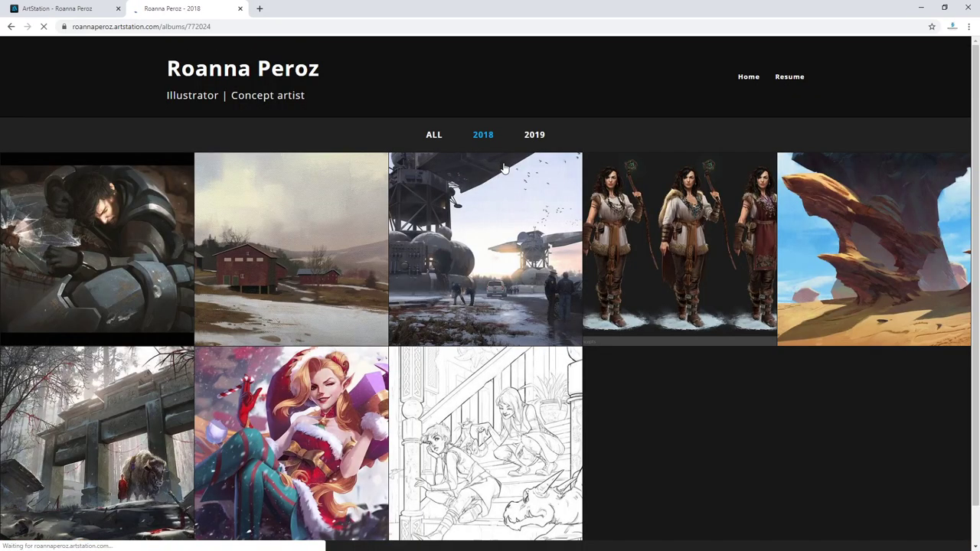
scroll(503, 180, down, 1)
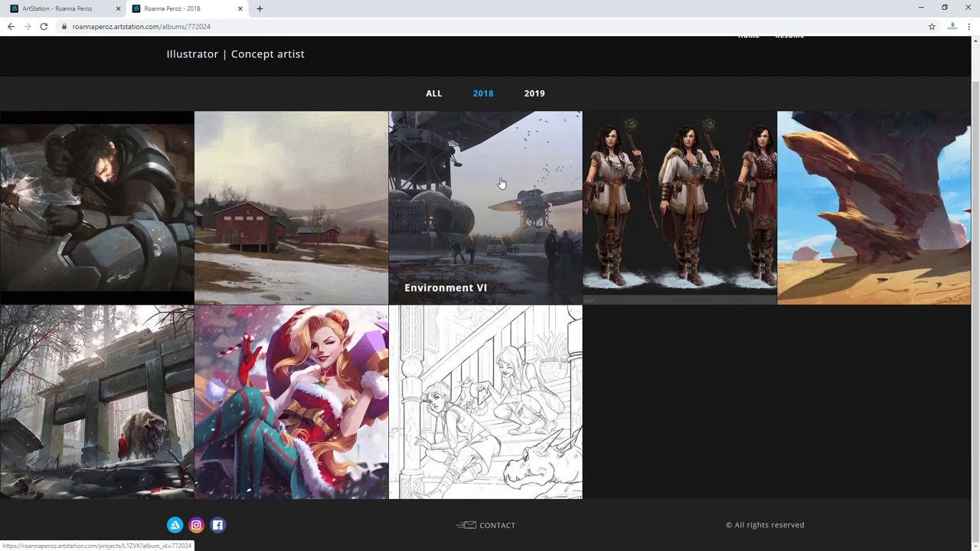
click(537, 95)
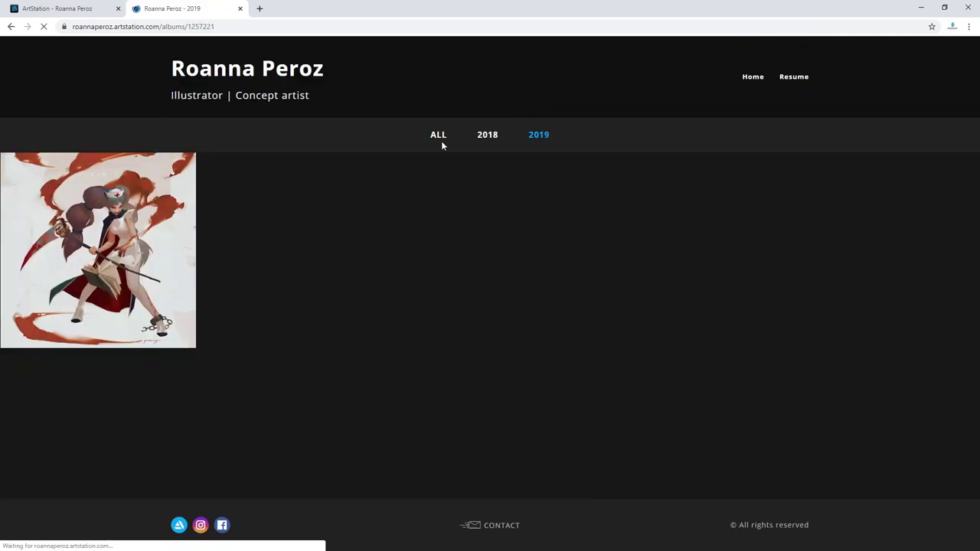
click(439, 137)
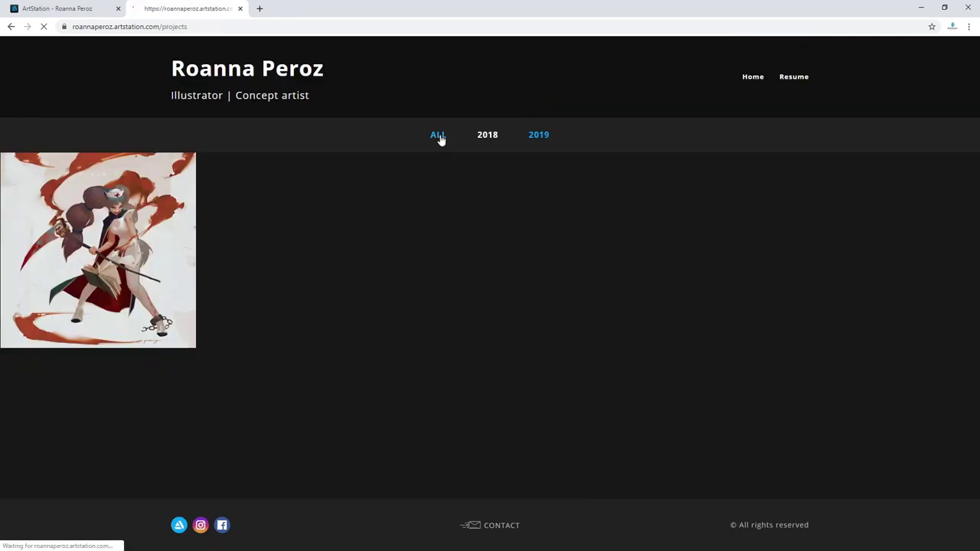
Step: Examine the character and environment artworks in the full portfolio listing
scroll(484, 257, down, 1)
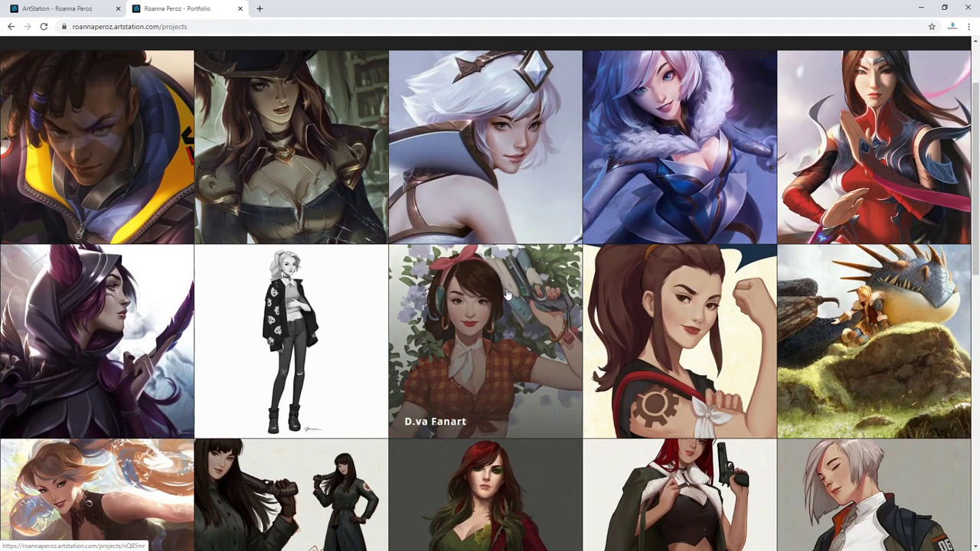
scroll(506, 294, down, 1)
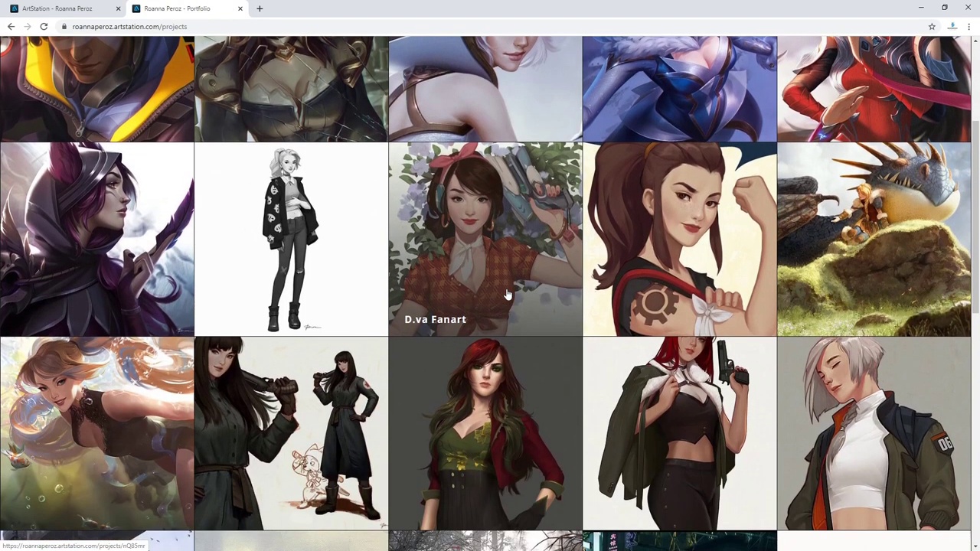
scroll(507, 295, down, 1)
scroll(507, 295, down, 1)
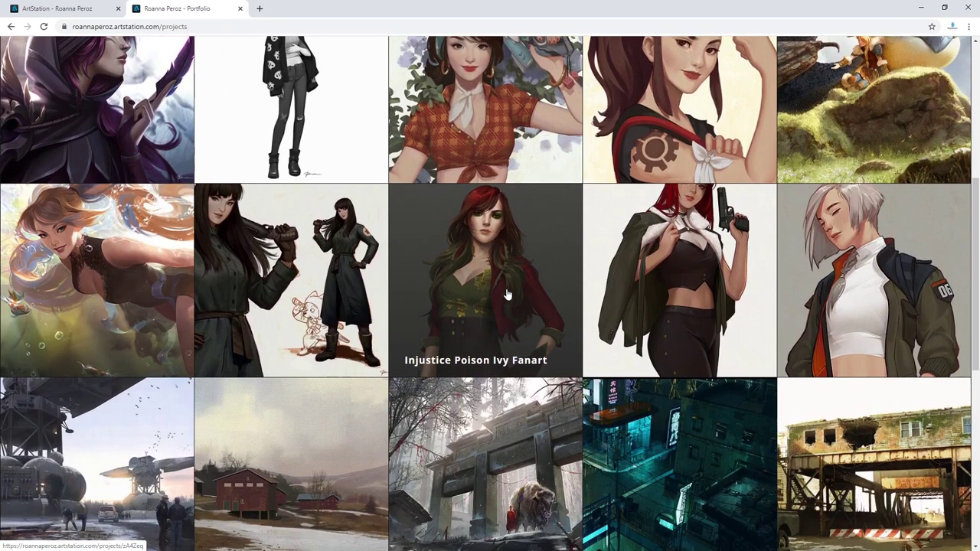
scroll(507, 295, down, 1)
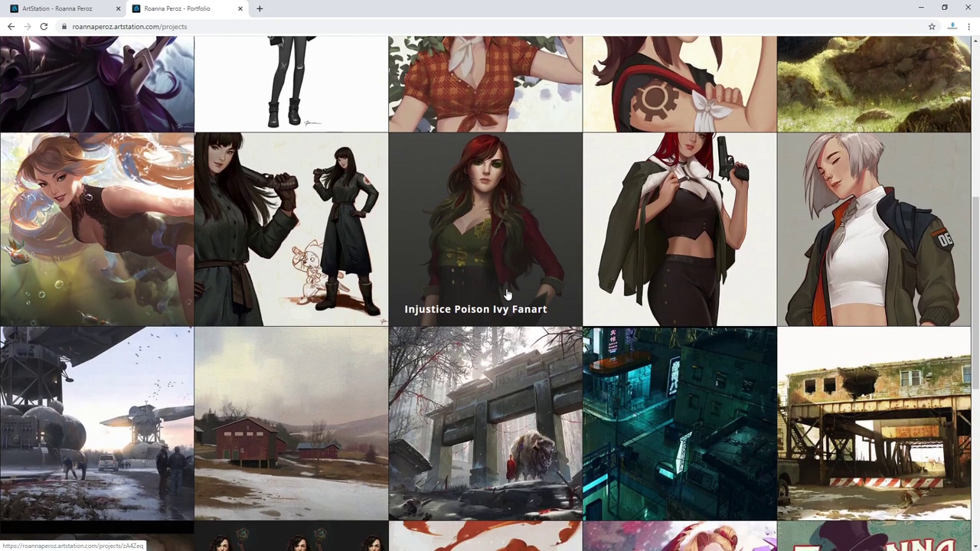
scroll(507, 294, down, 1)
scroll(727, 349, down, 1)
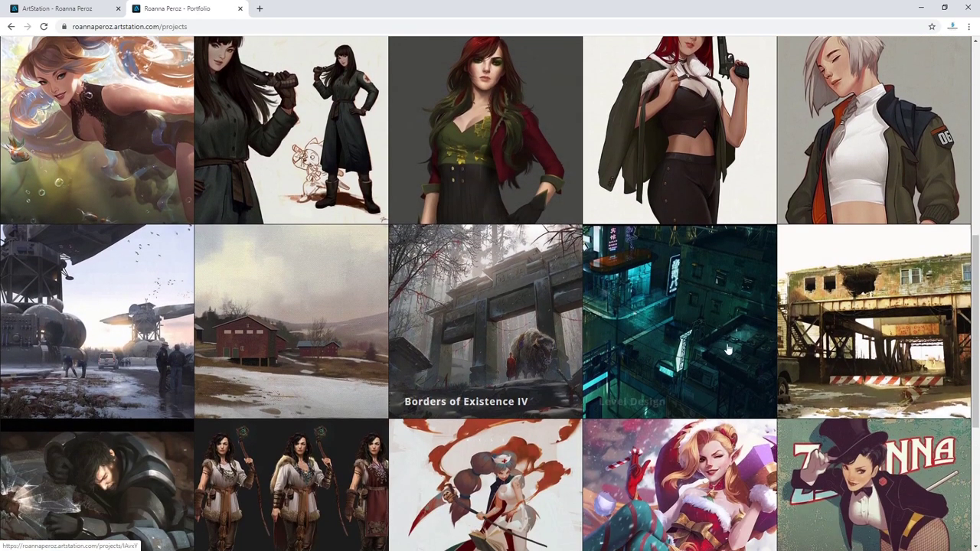
Step: Finish browsing the gallery, return to its first row, and open the True Damage - Ekko artwork for viewing
scroll(735, 337, down, 1)
scroll(742, 452, down, 1)
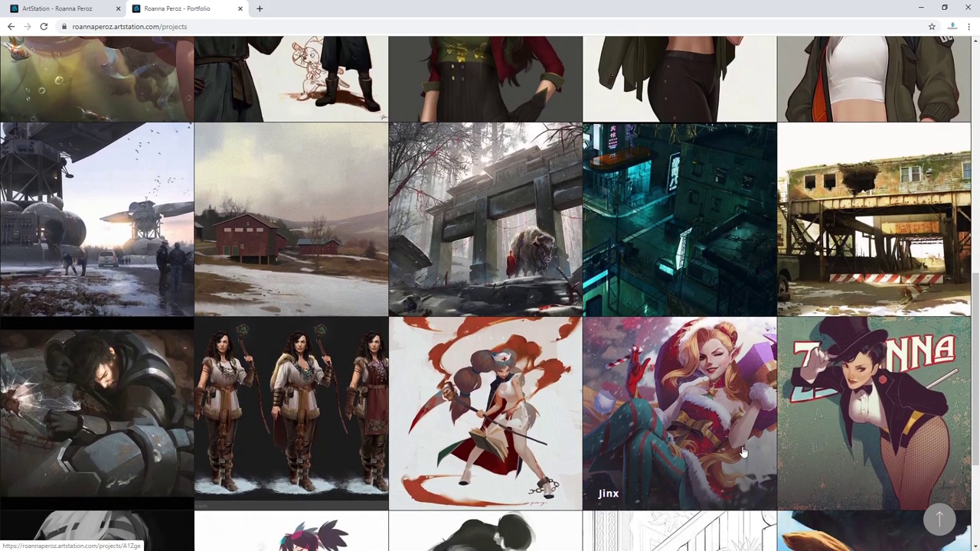
scroll(742, 453, up, 11)
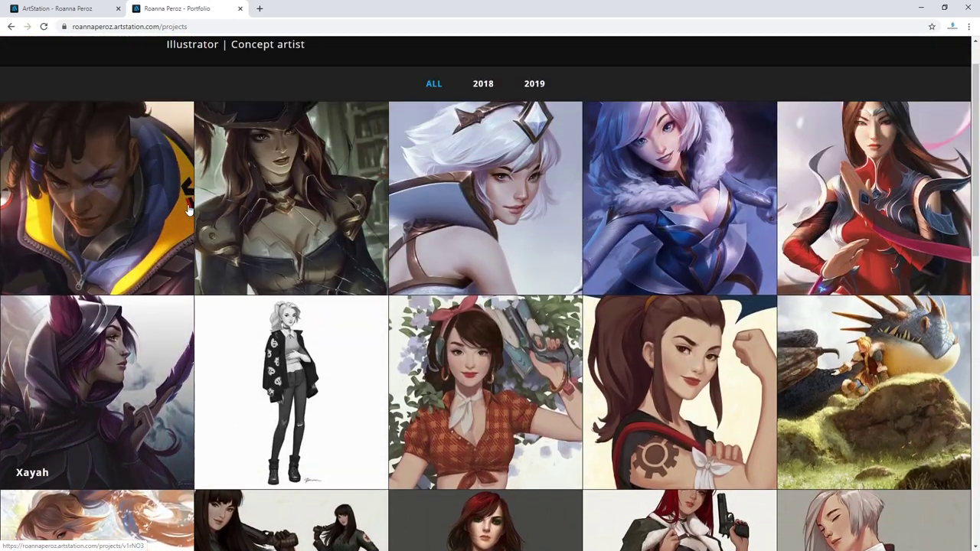
scroll(189, 208, up, 1)
click(99, 241)
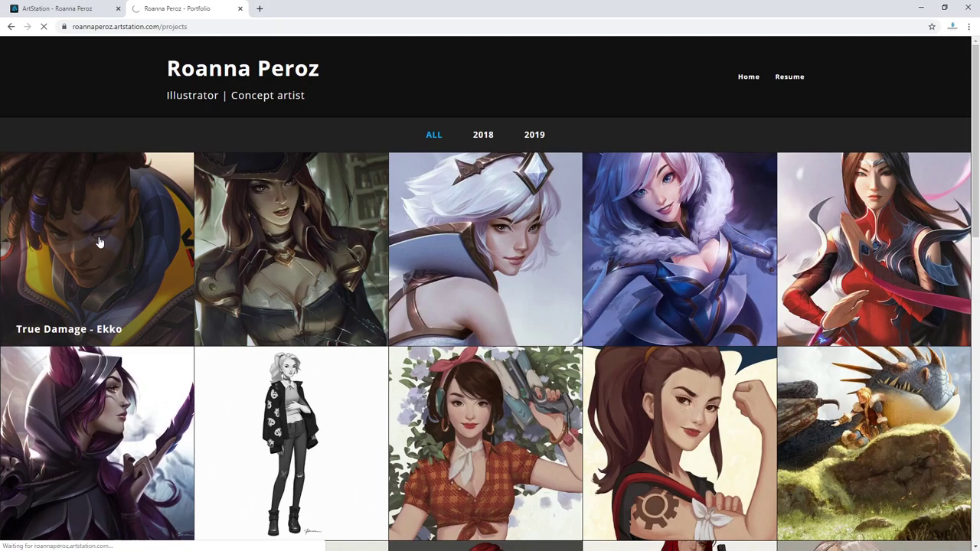
scroll(590, 372, down, 1)
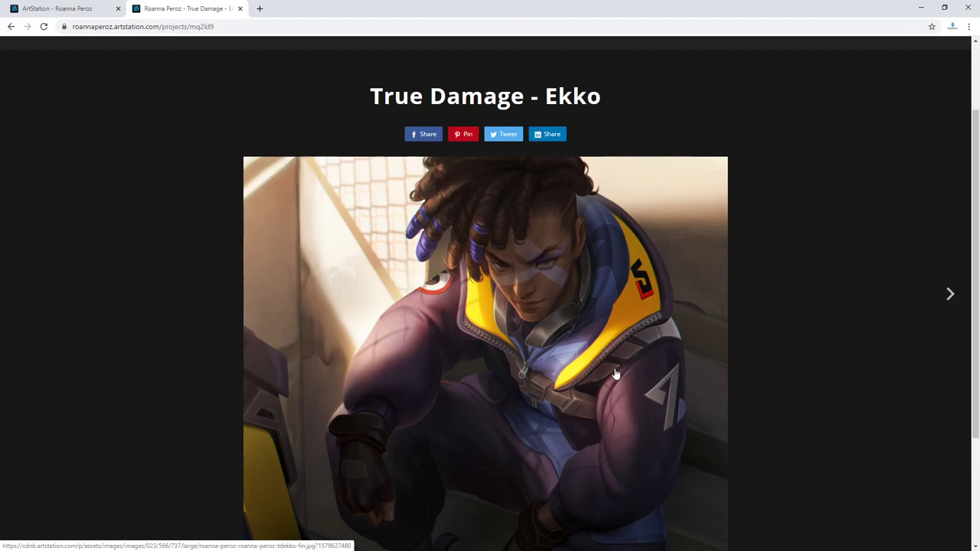
Step: Go to the next project, Miss Fortune, and examine its final illustration and the thumbnail sketches below it
click(949, 297)
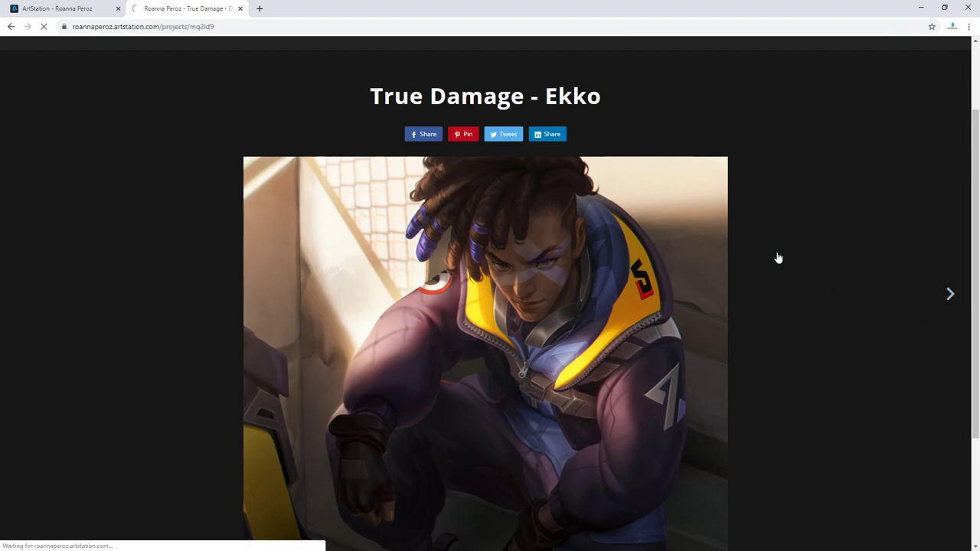
scroll(776, 255, down, 2)
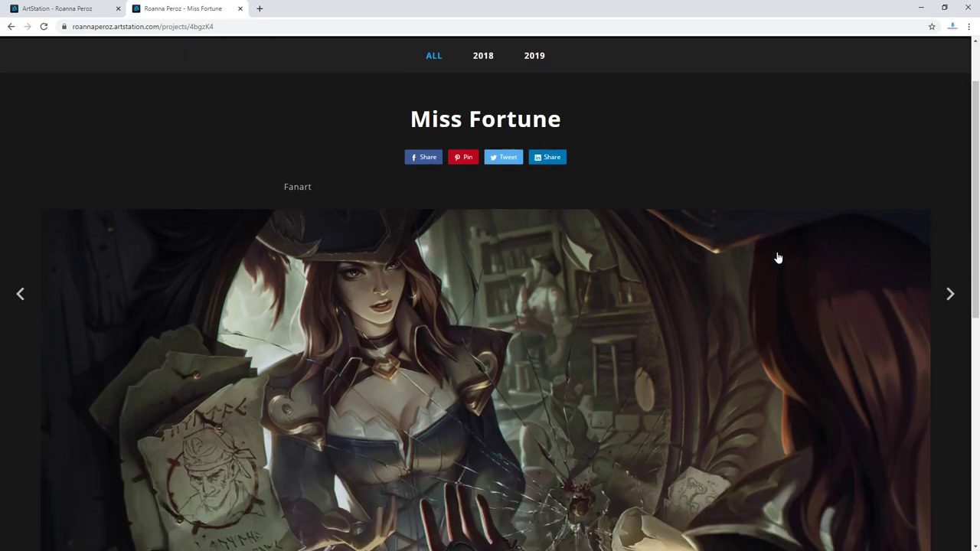
scroll(769, 282, down, 4)
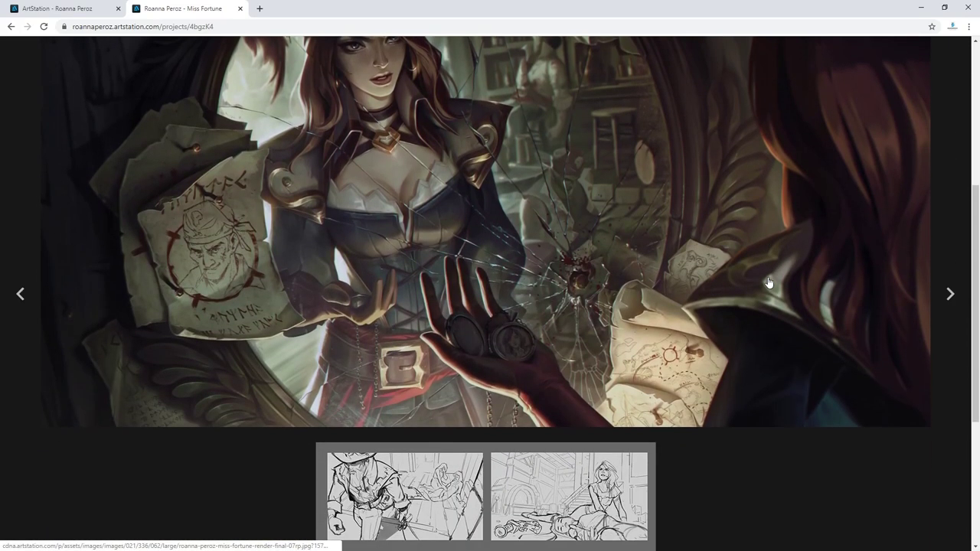
scroll(768, 283, down, 2)
scroll(769, 282, up, 3)
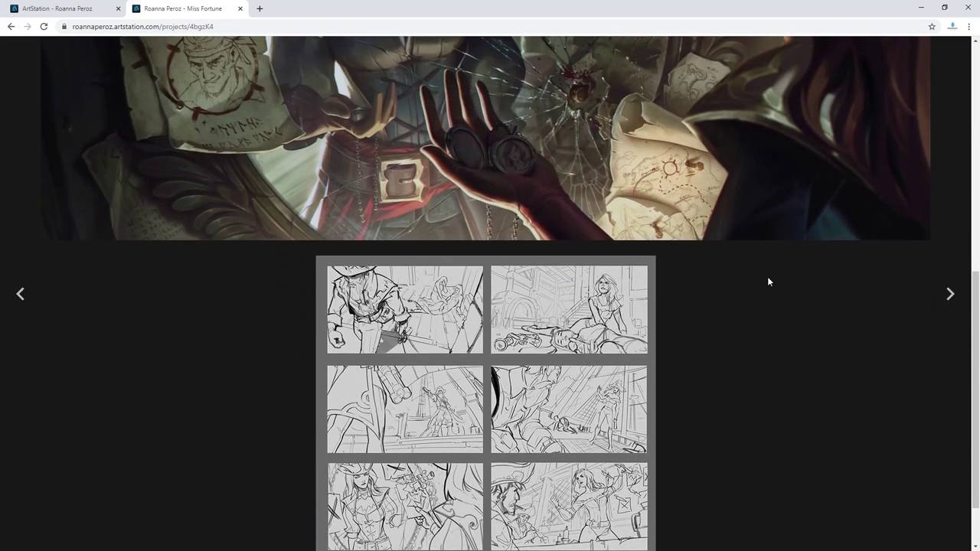
scroll(782, 294, up, 1)
scroll(796, 312, up, 1)
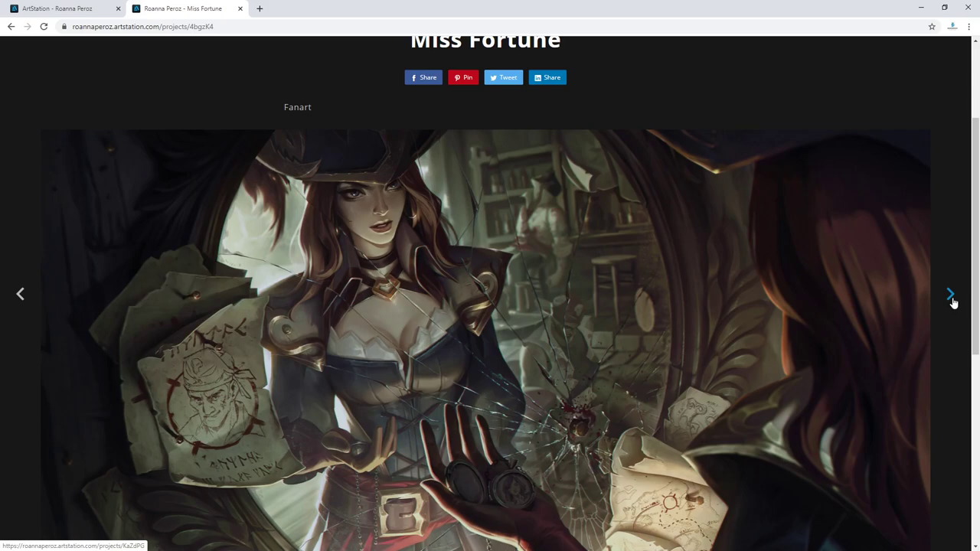
Step: Go to the next project, Elementalist Lux, and compare the two versions of the illustration
click(951, 297)
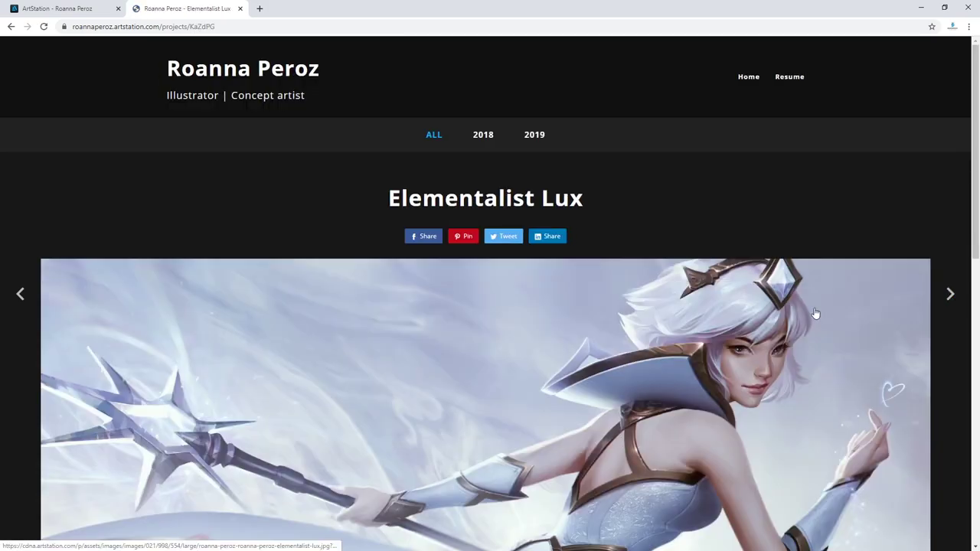
scroll(681, 328, down, 3)
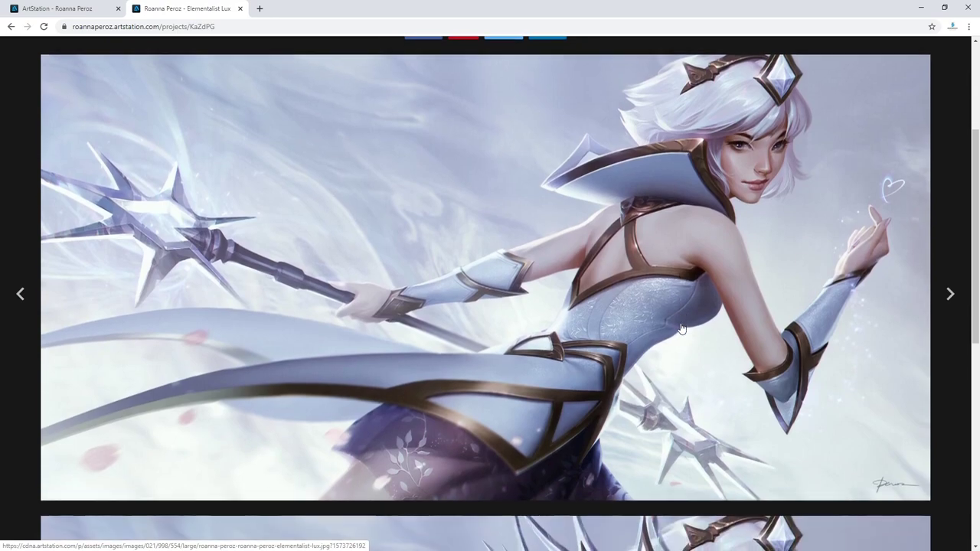
scroll(682, 328, down, 5)
scroll(682, 328, down, 7)
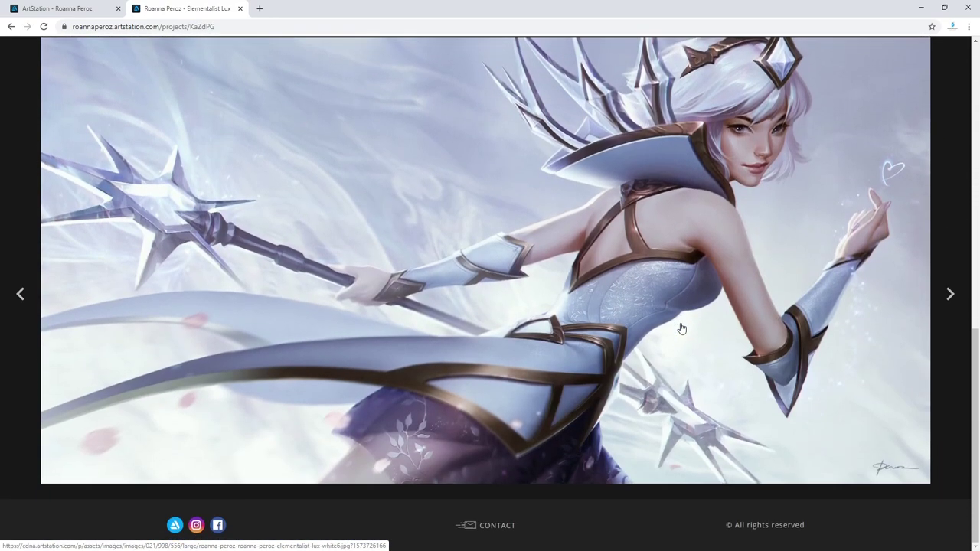
scroll(751, 352, up, 4)
scroll(750, 352, down, 3)
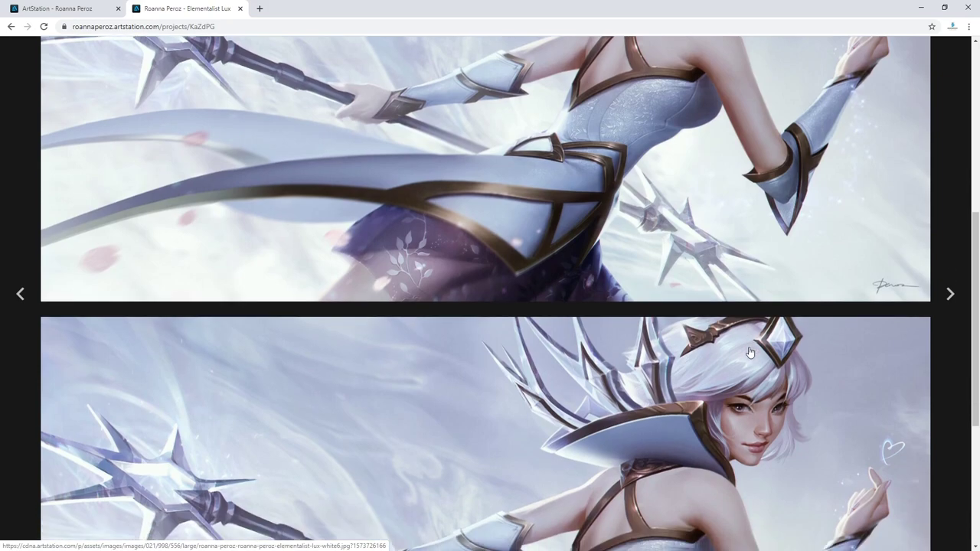
scroll(750, 353, up, 8)
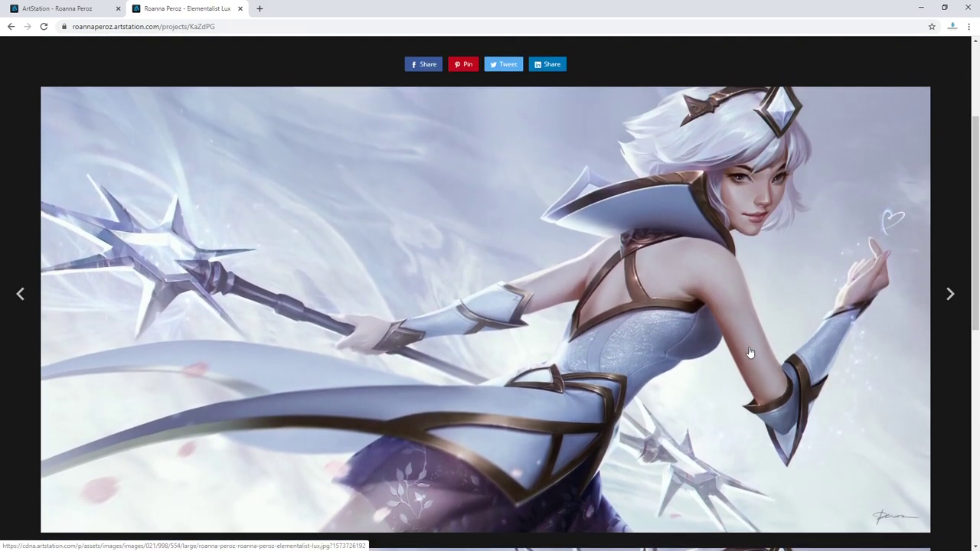
scroll(751, 352, up, 1)
scroll(751, 352, down, 1)
scroll(821, 342, down, 1)
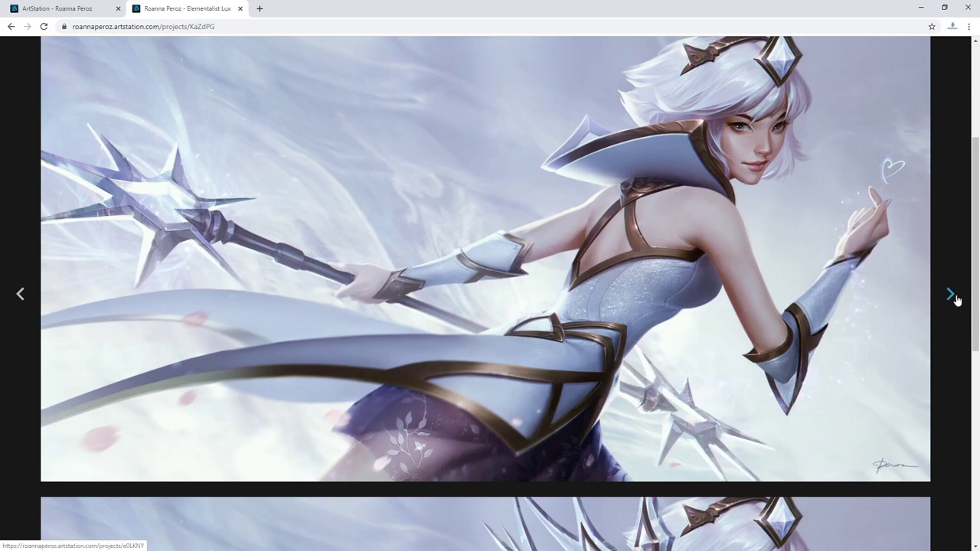
scroll(954, 299, down, 5)
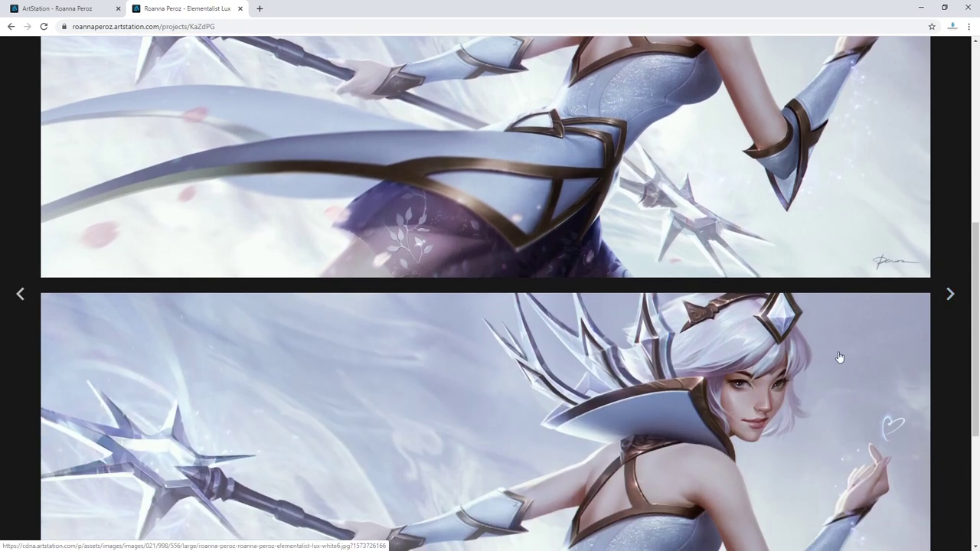
scroll(839, 357, up, 3)
scroll(839, 357, up, 5)
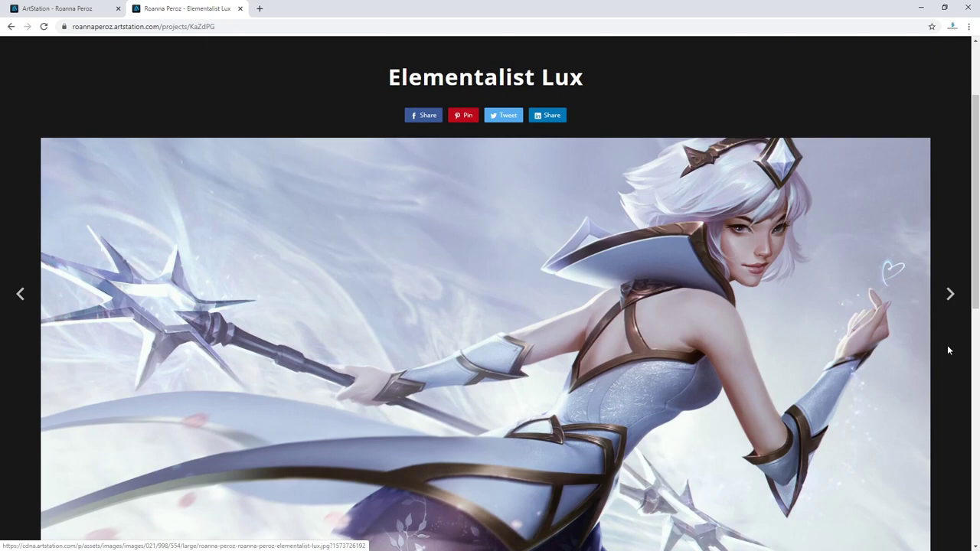
scroll(901, 366, down, 6)
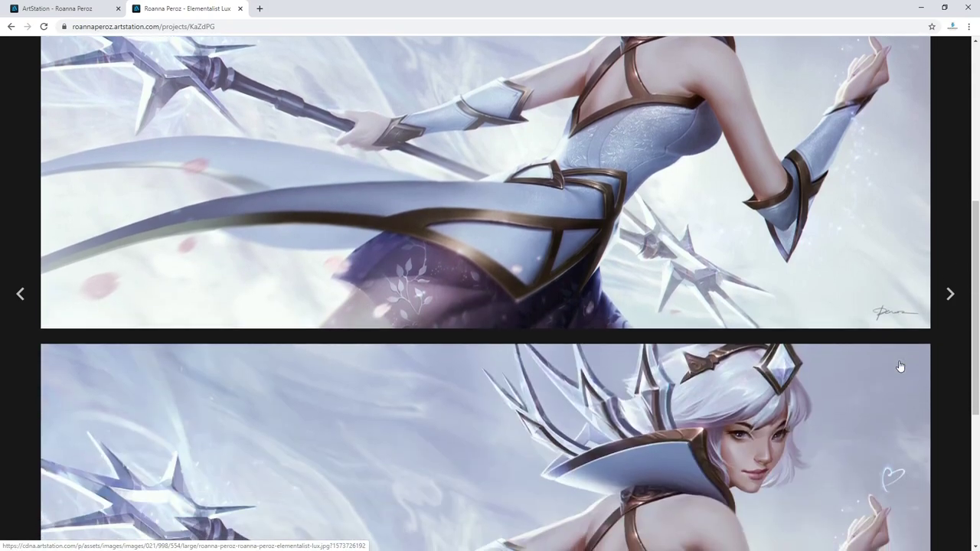
Step: Go to the next project, the Snowdown 2019 fan-made login screen, and view its illustration and description
click(950, 296)
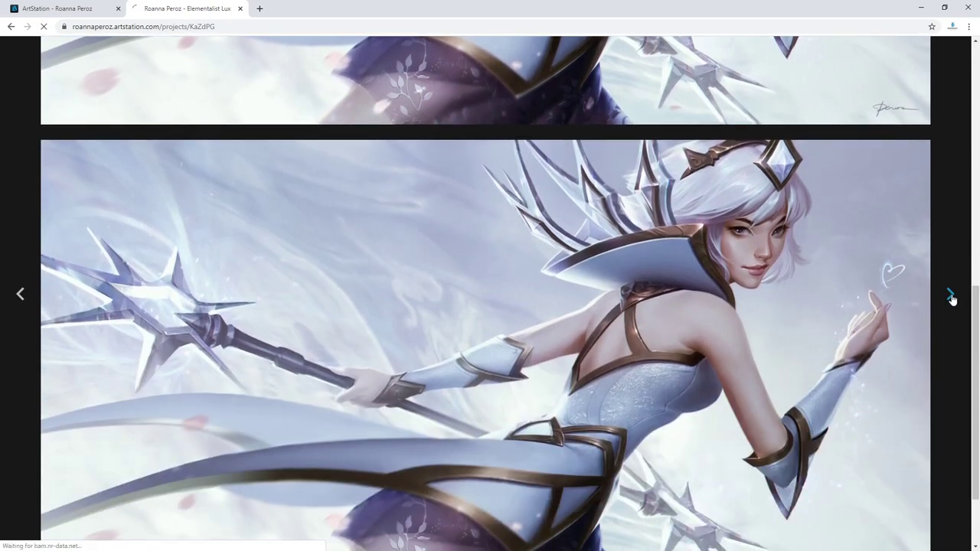
scroll(815, 335, down, 10)
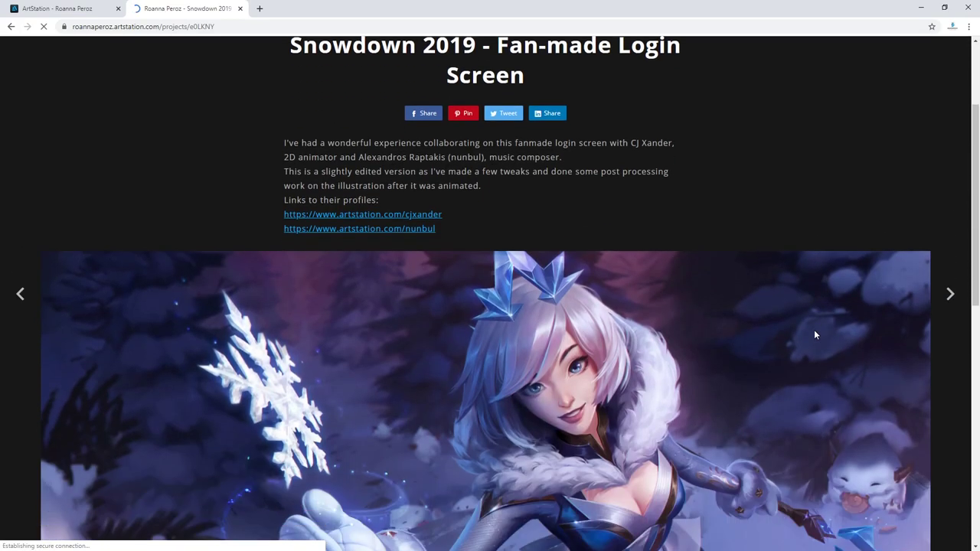
scroll(815, 335, up, 4)
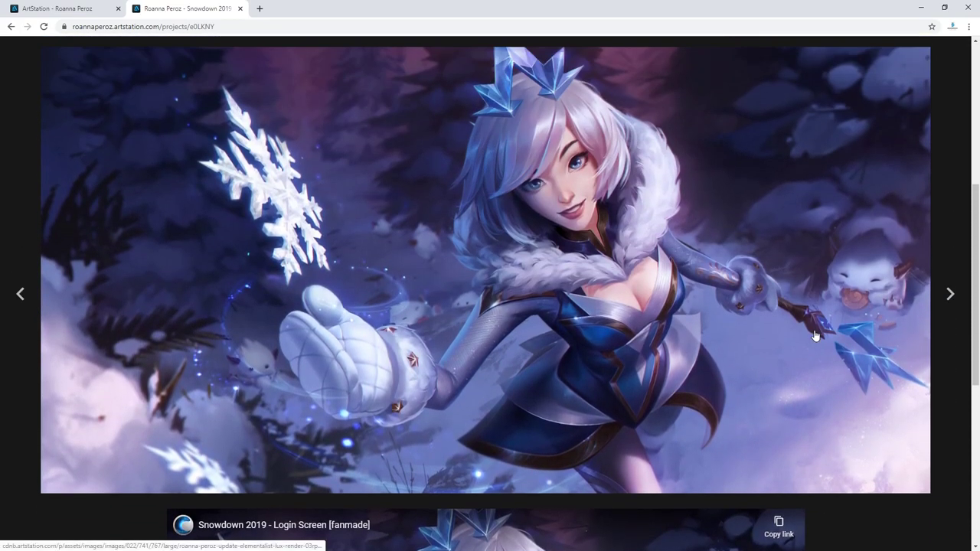
scroll(917, 206, up, 1)
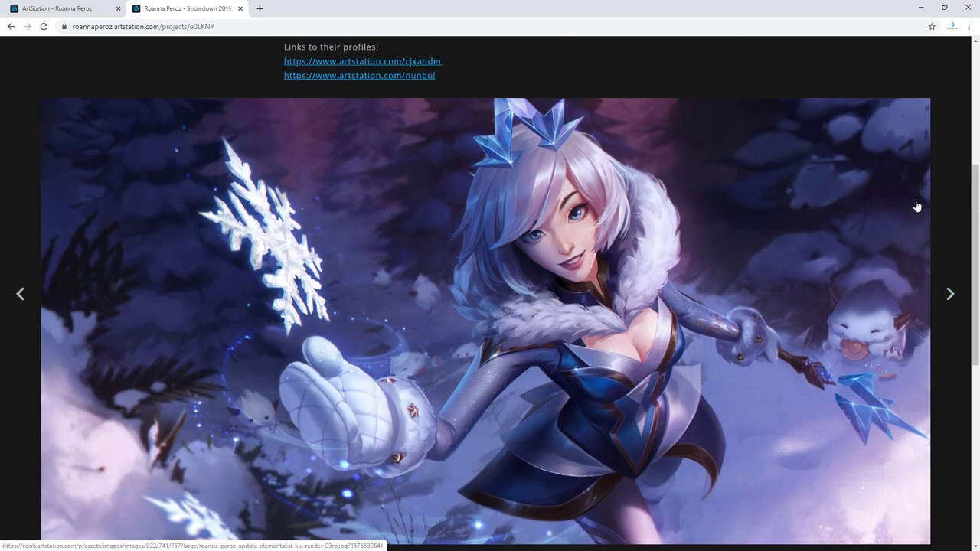
scroll(781, 227, up, 1)
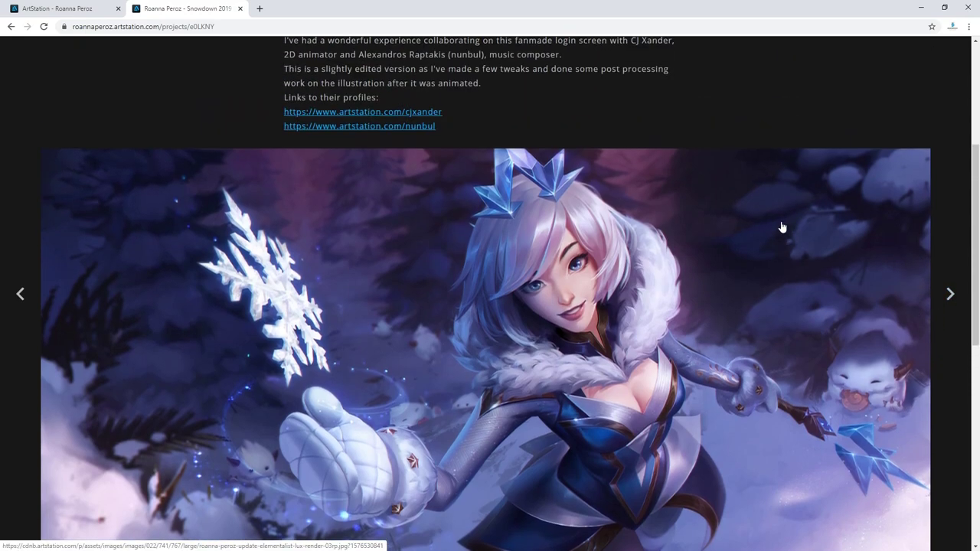
scroll(781, 225, up, 1)
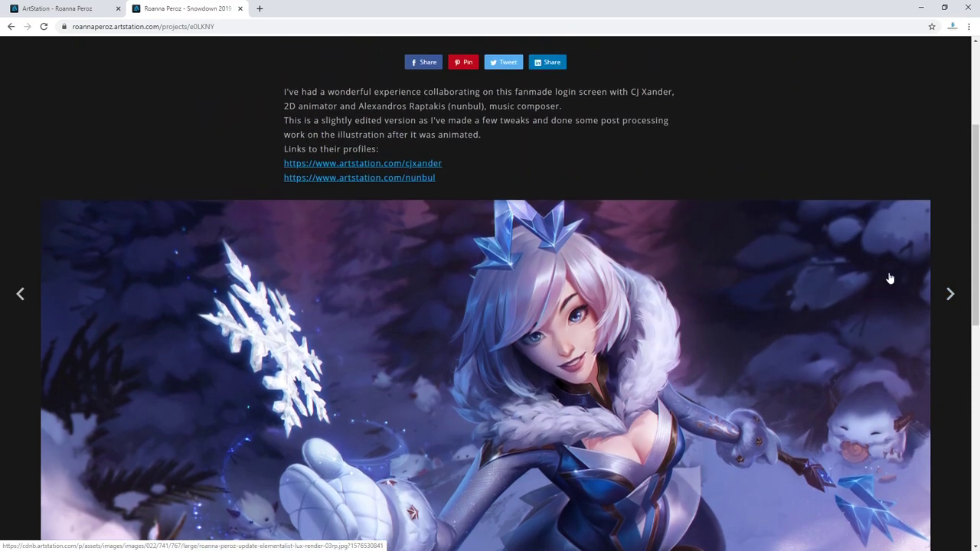
Step: Go to the next project, Irelia, and examine the full illustration
click(948, 295)
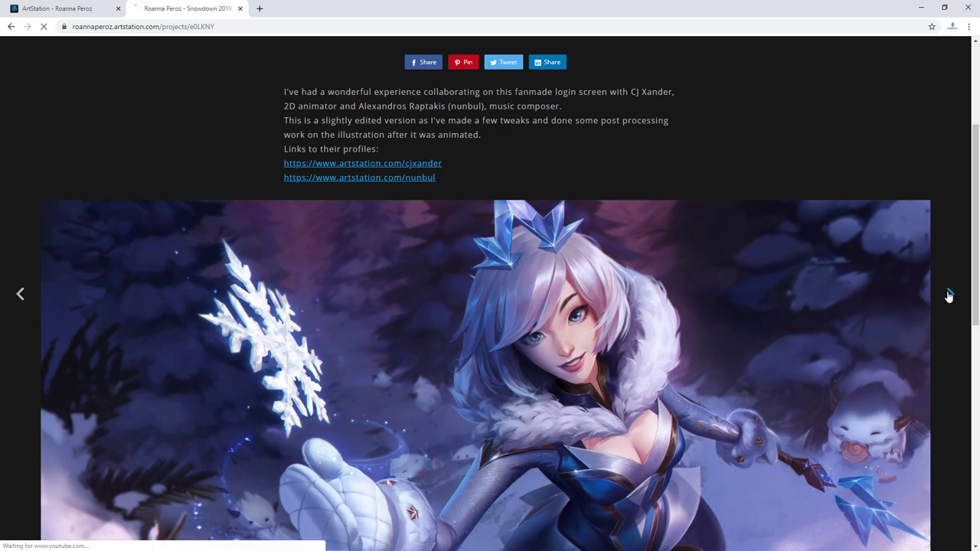
scroll(889, 291, down, 2)
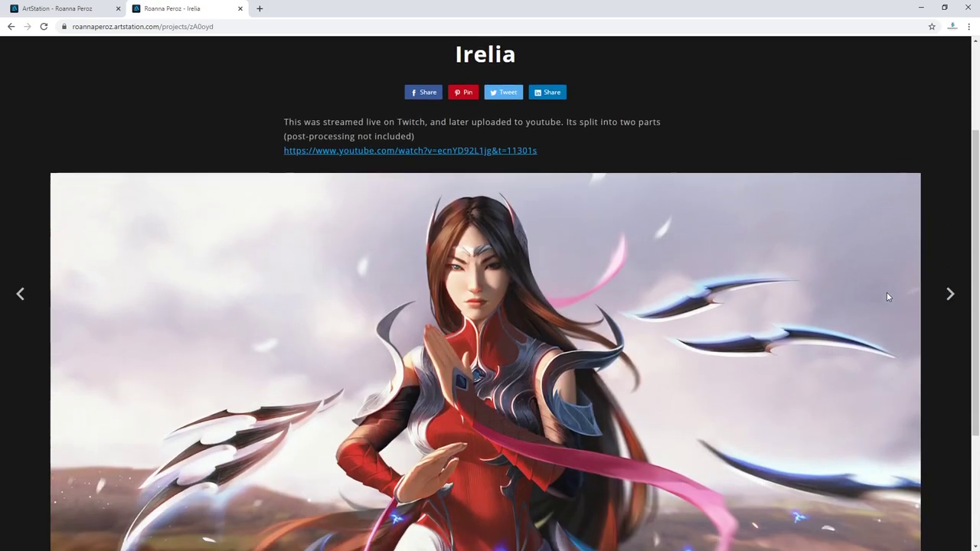
scroll(911, 300, down, 1)
scroll(916, 303, down, 1)
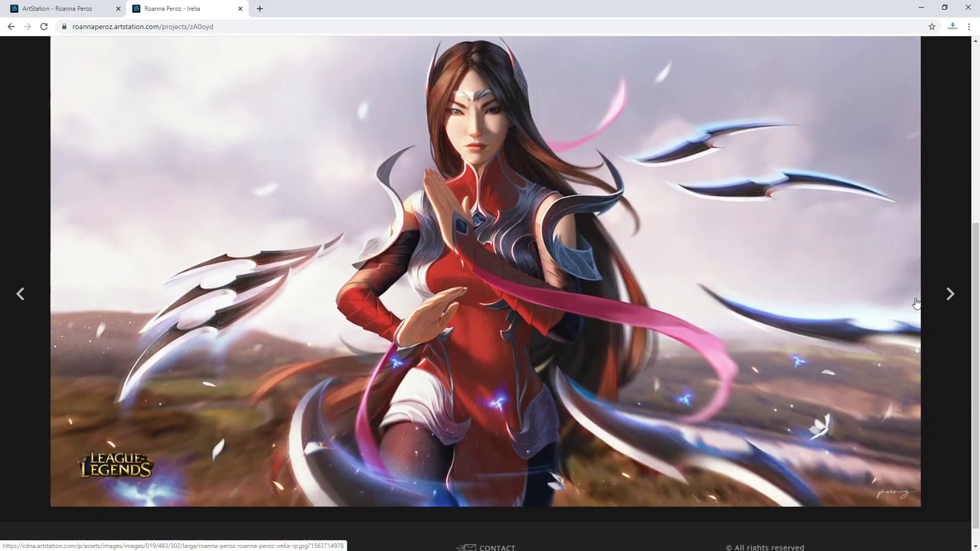
scroll(916, 303, up, 1)
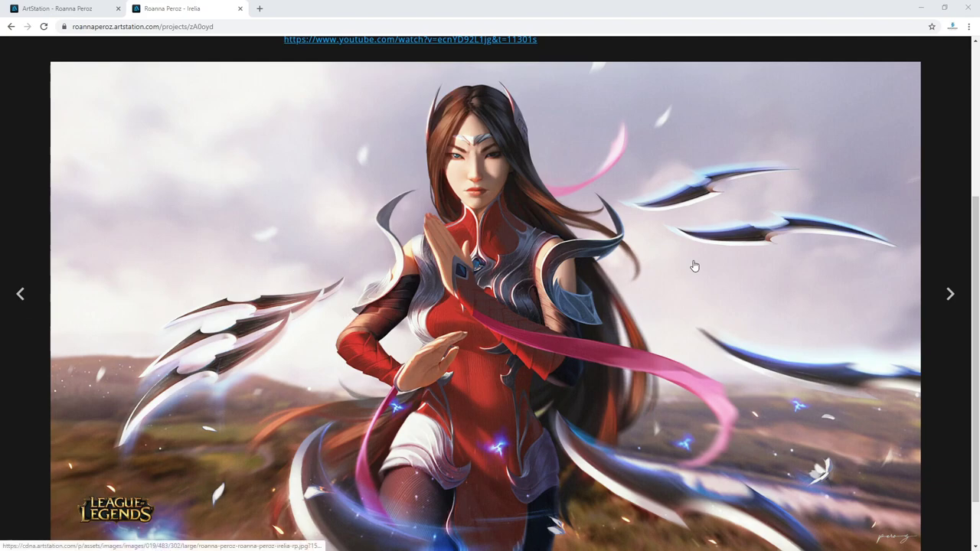
Step: Go to the next project, Xayah, and examine the whole hooded profile portrait
click(950, 295)
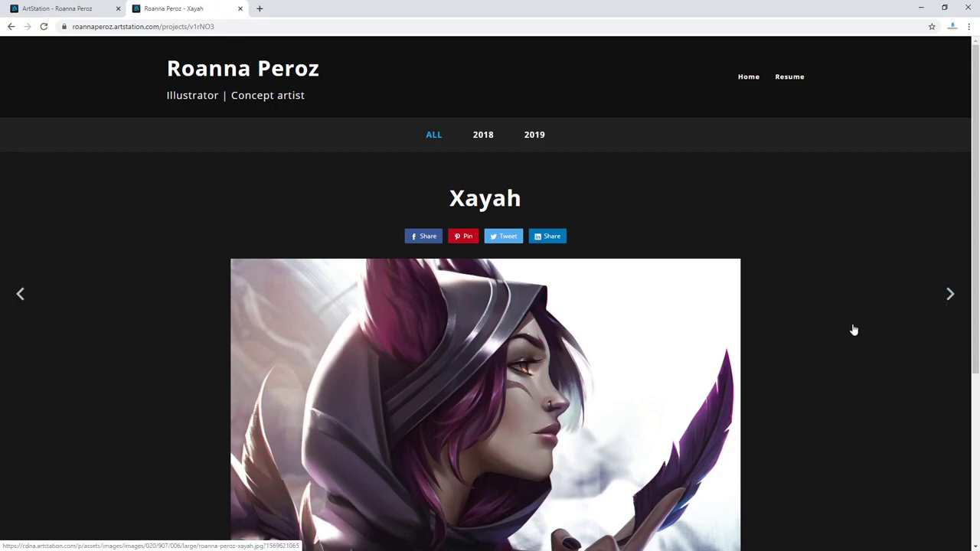
scroll(854, 329, down, 3)
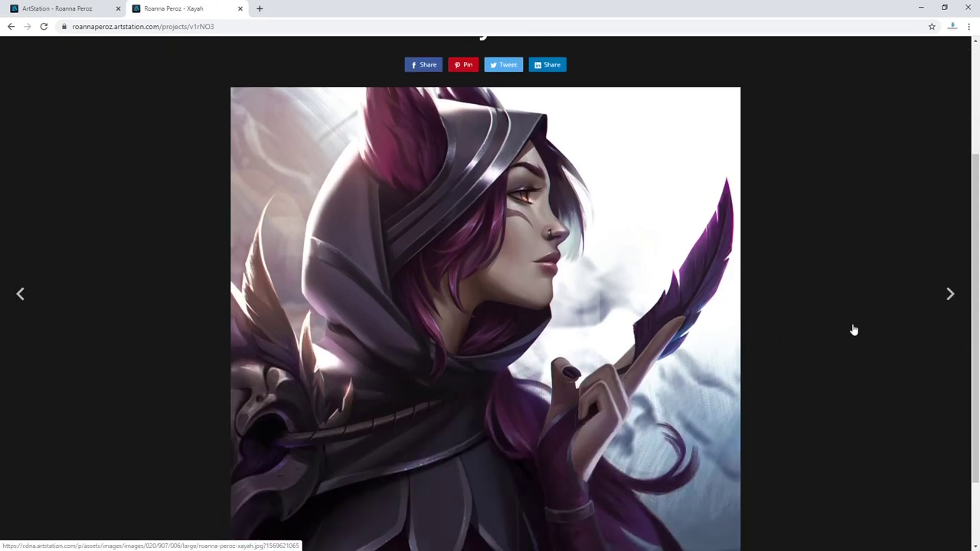
scroll(854, 329, down, 2)
scroll(853, 329, up, 1)
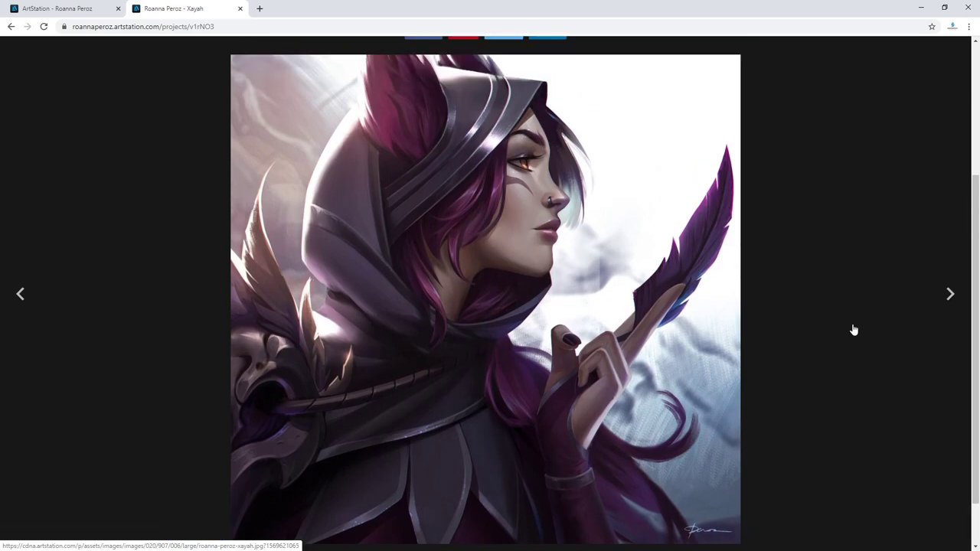
Step: Go to the next project, the black-and-white character design, and view the full-length figure
click(954, 299)
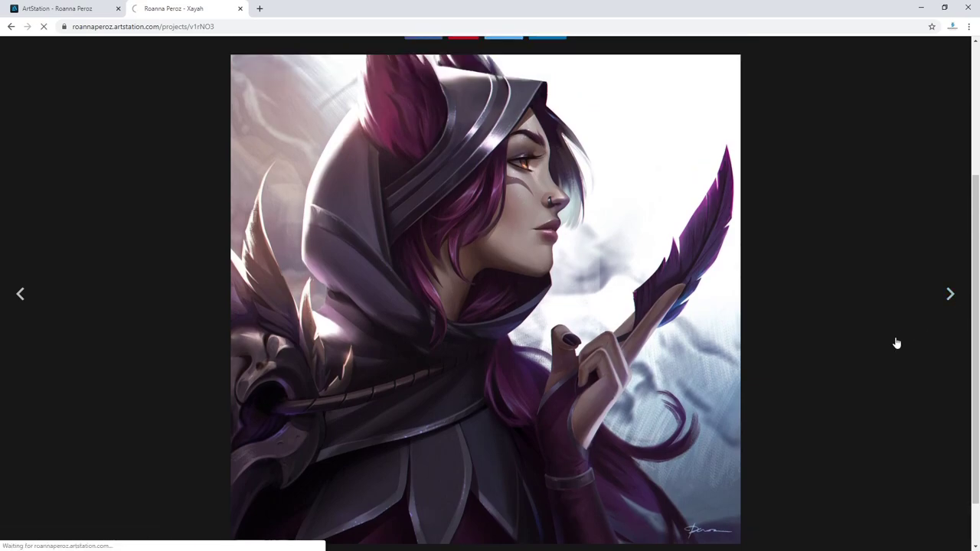
scroll(874, 368, down, 3)
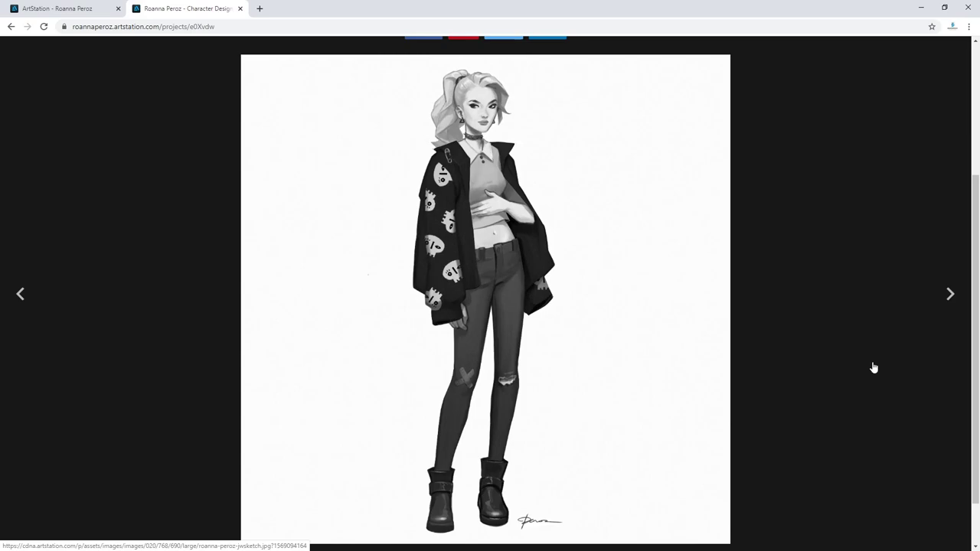
scroll(896, 329, down, 1)
scroll(892, 338, up, 1)
Step: Advance through D.va Fanart to Overwatch- Brigitte Fanart, and examine the whole "We Can Do It!" poster
click(949, 295)
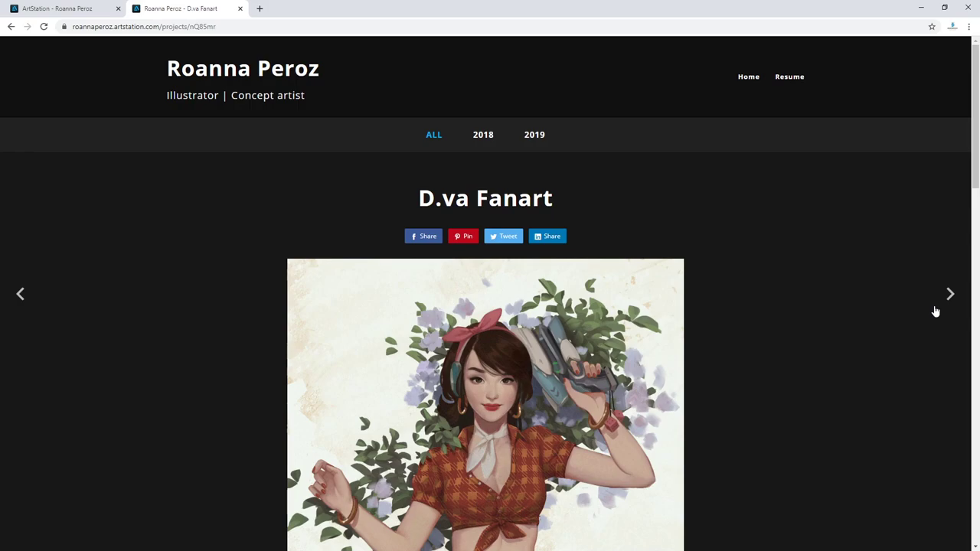
click(948, 297)
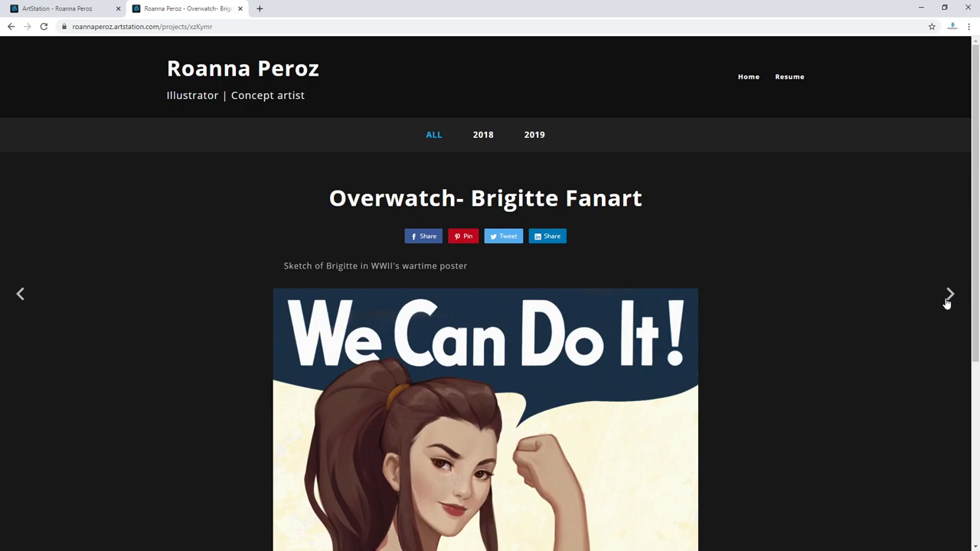
scroll(897, 325, down, 4)
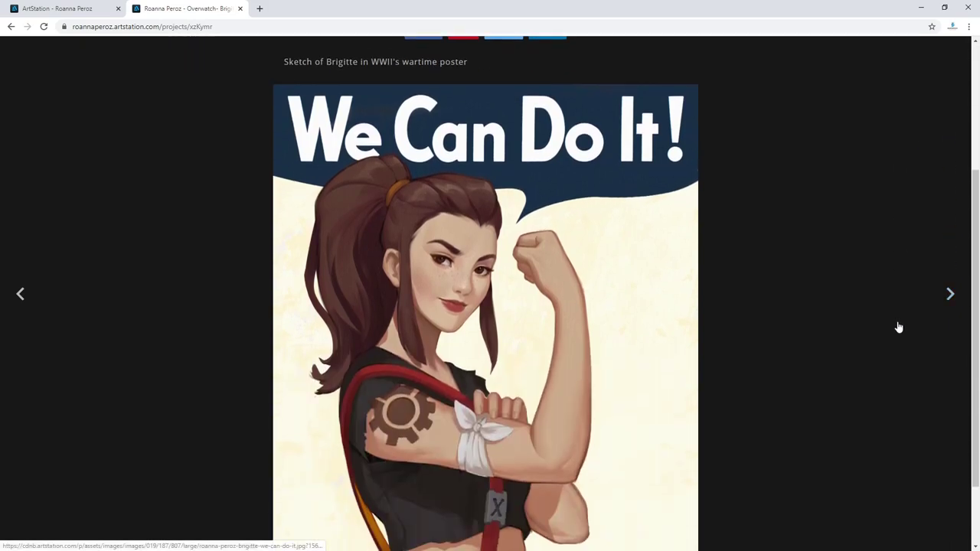
scroll(899, 328, down, 1)
scroll(898, 329, up, 1)
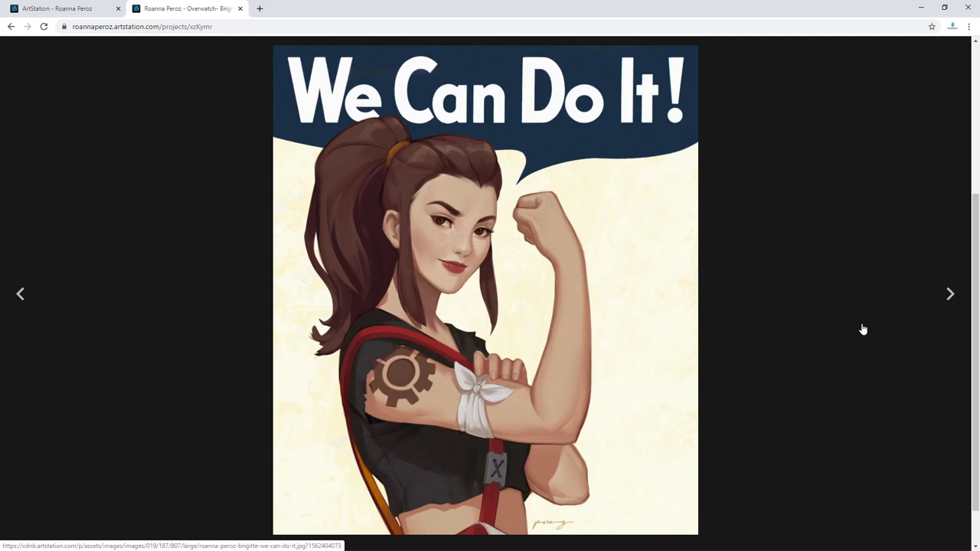
scroll(551, 315, up, 3)
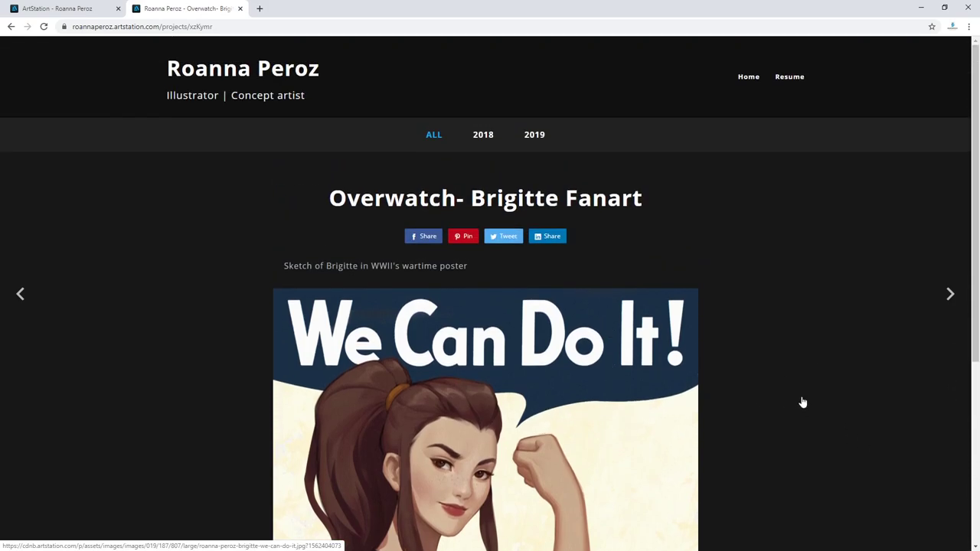